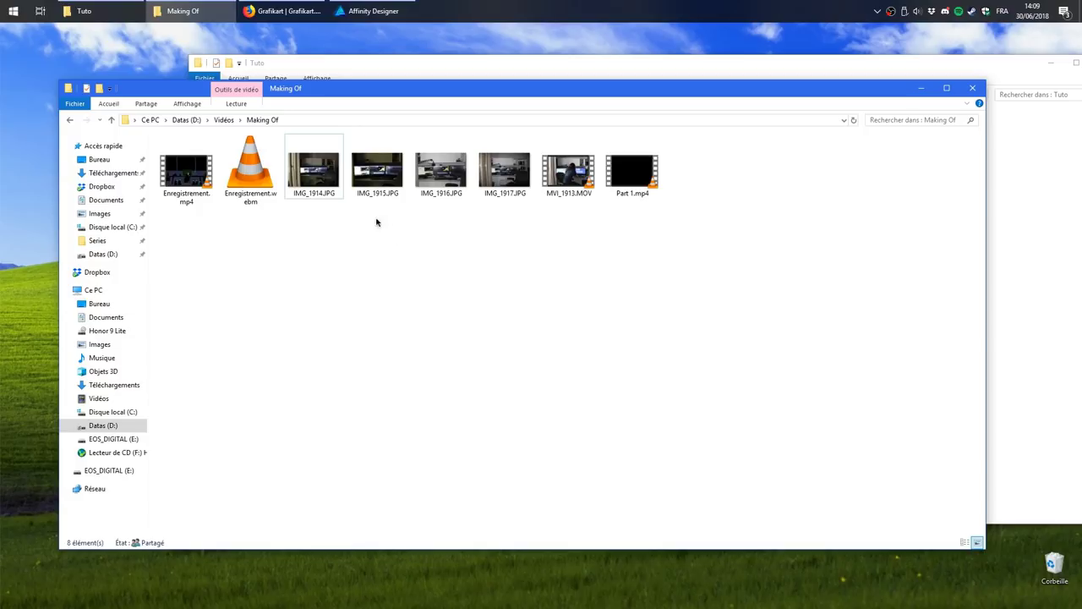
# Step: Duplicate Tutoriel.prproj inside the Tuto folder, and open the original project in Adobe Premiere Pro, accepting the project-loading notice
pyautogui.click(247, 176)
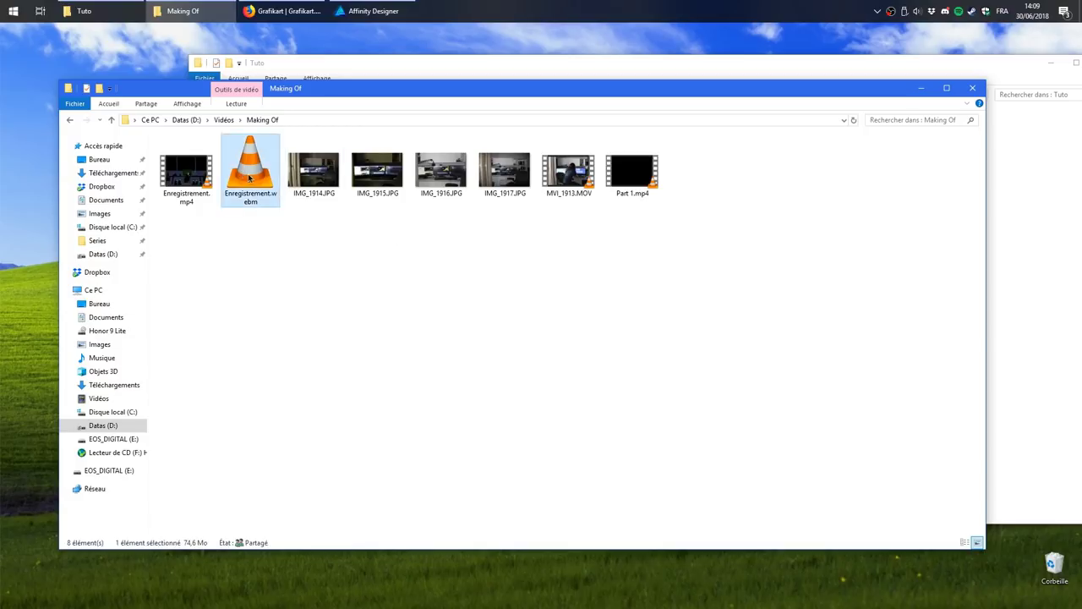
pyautogui.click(194, 177)
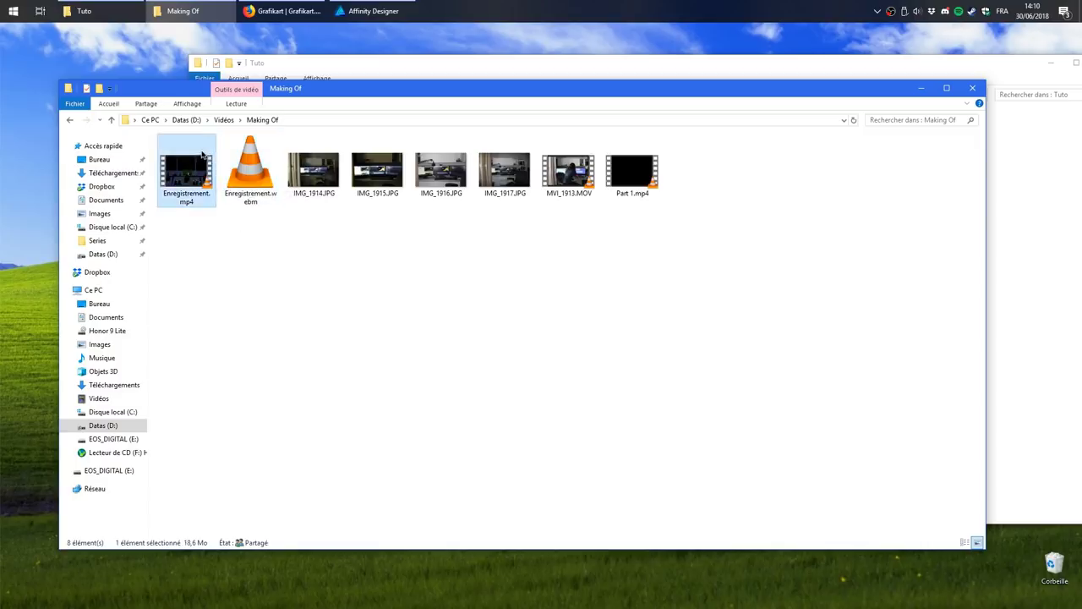
pyautogui.click(84, 11)
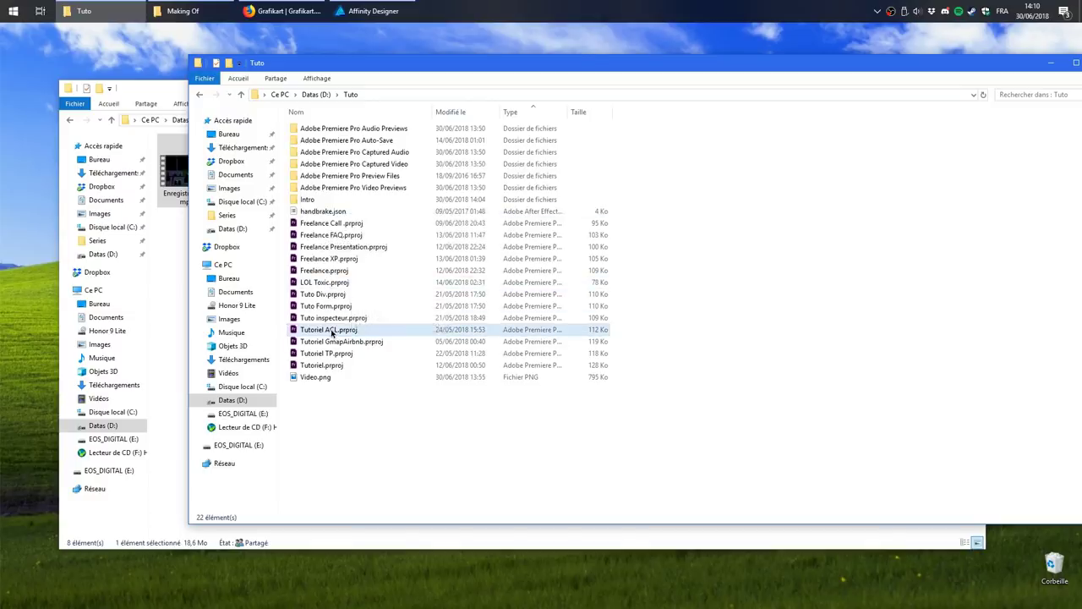
pyautogui.click(321, 365)
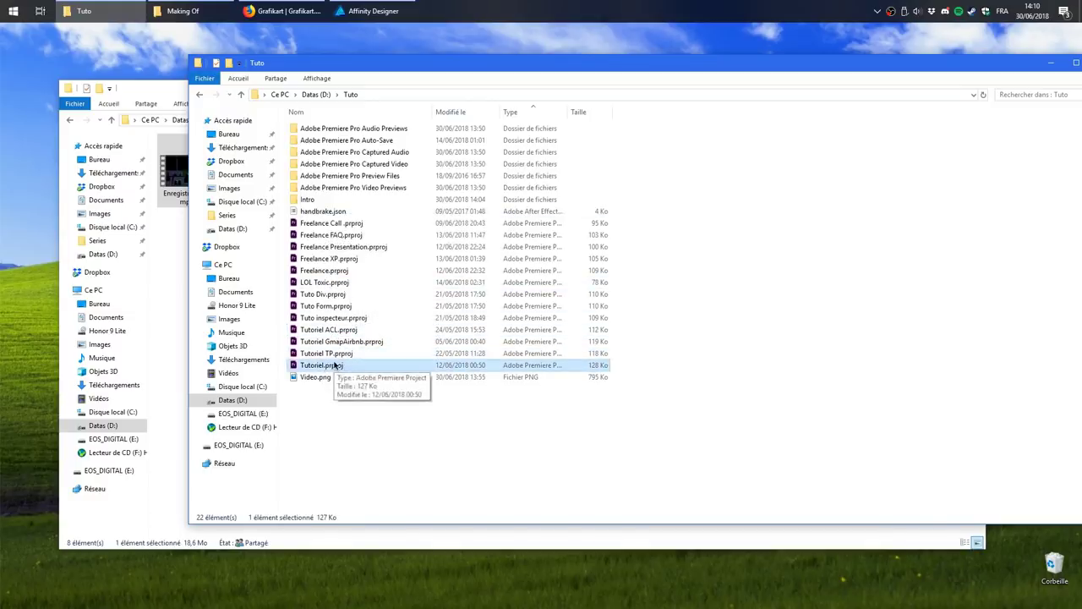
pyautogui.hotkey('ctrl', 'c')
pyautogui.hotkey('ctrl', 'v')
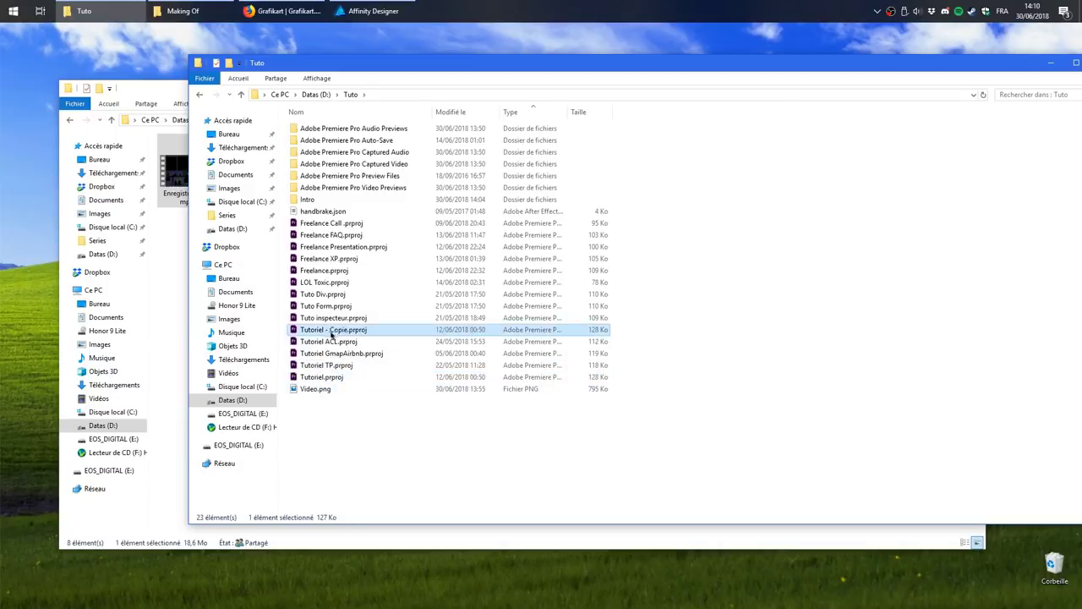
pyautogui.click(328, 376)
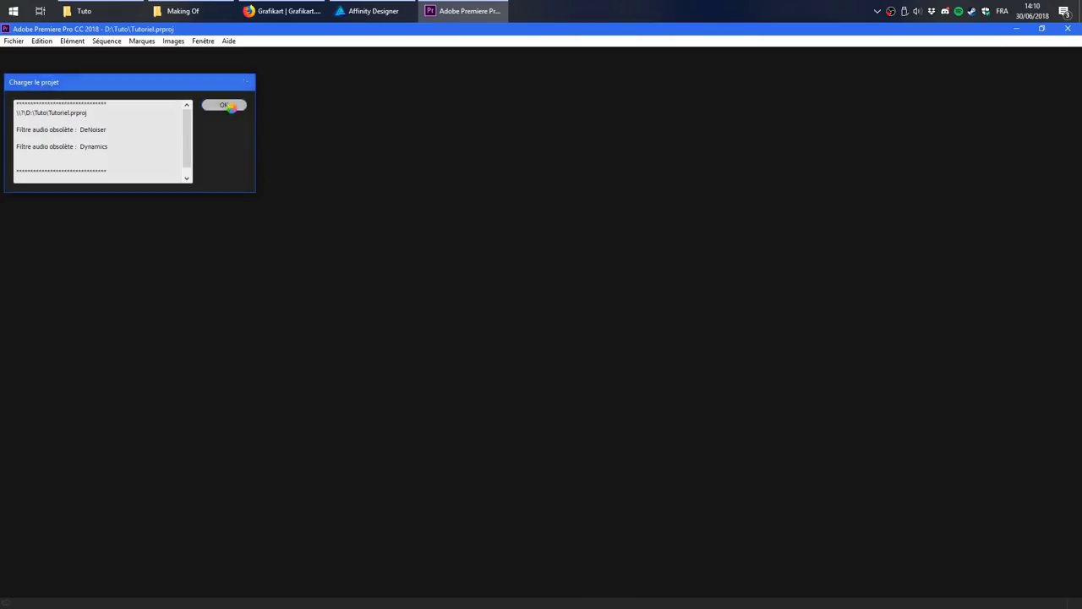
pyautogui.click(223, 105)
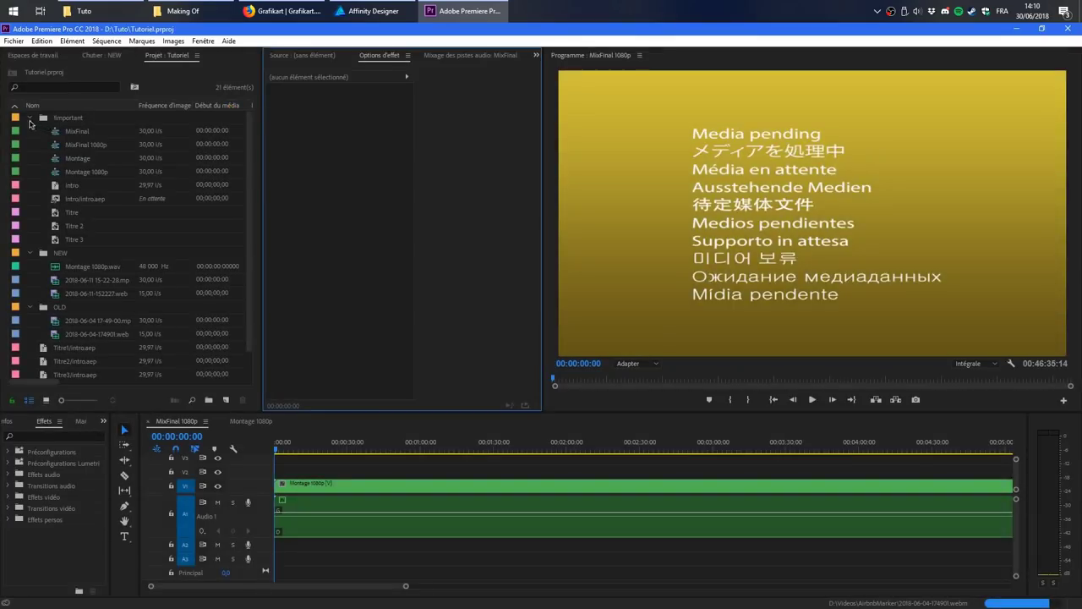
# Step: Move the three media files from the NEW bin into the OLD bin and collapse the !Important and OLD bins
pyautogui.click(30, 118)
pyautogui.click(66, 121)
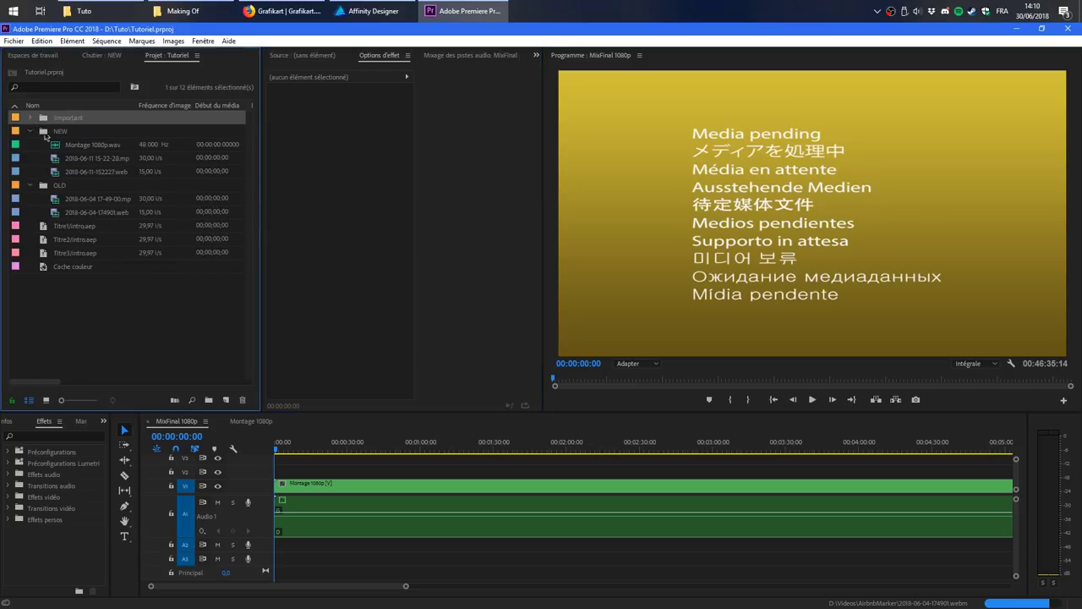
pyautogui.moveTo(72, 142); pyautogui.dragTo(103, 168)
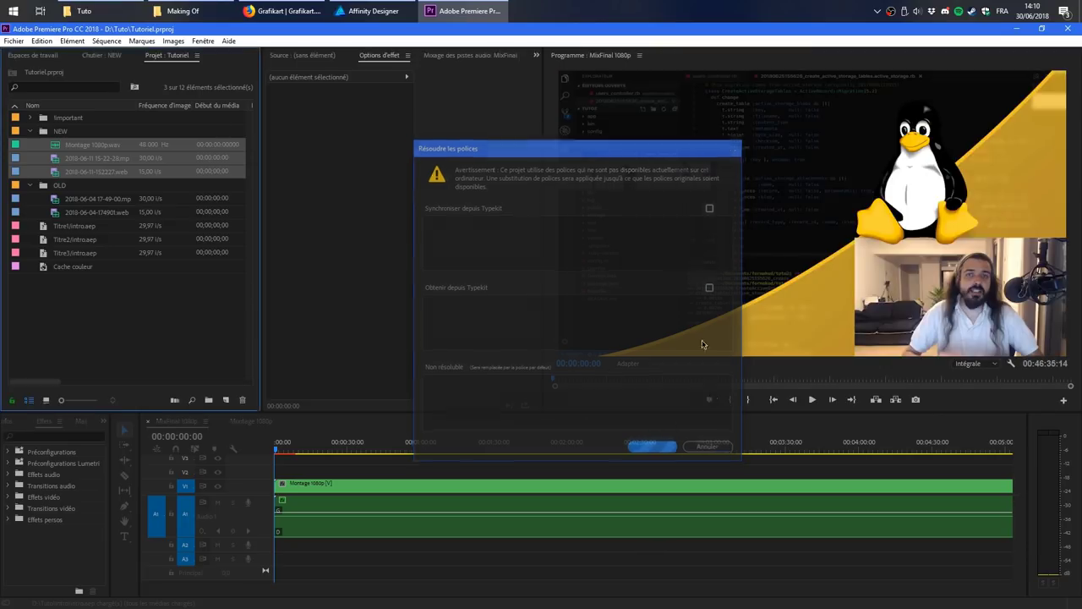
pyautogui.moveTo(104, 201); pyautogui.dragTo(102, 200)
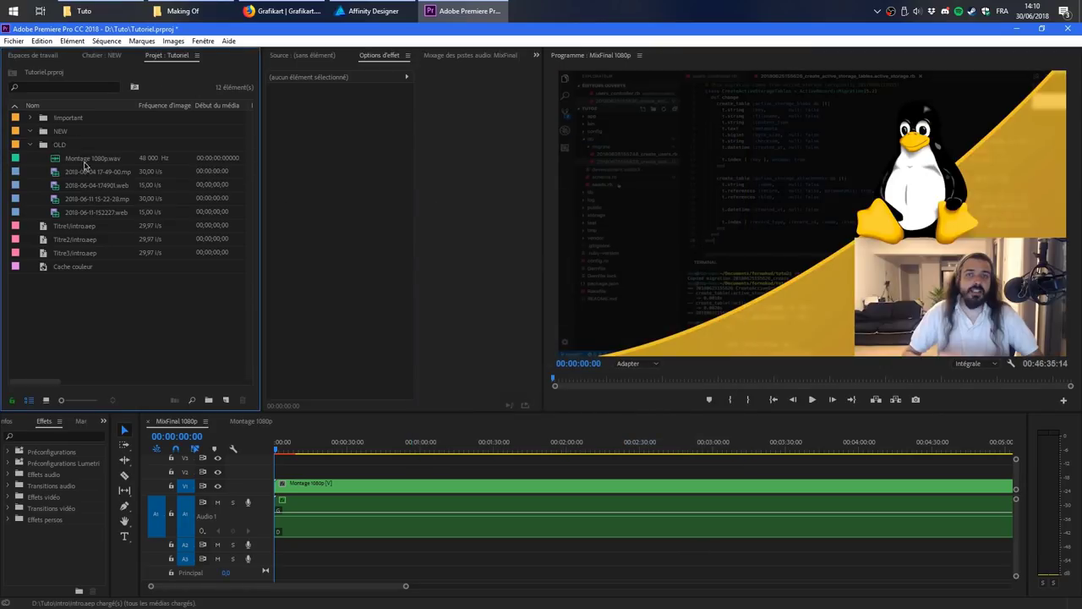
pyautogui.click(29, 145)
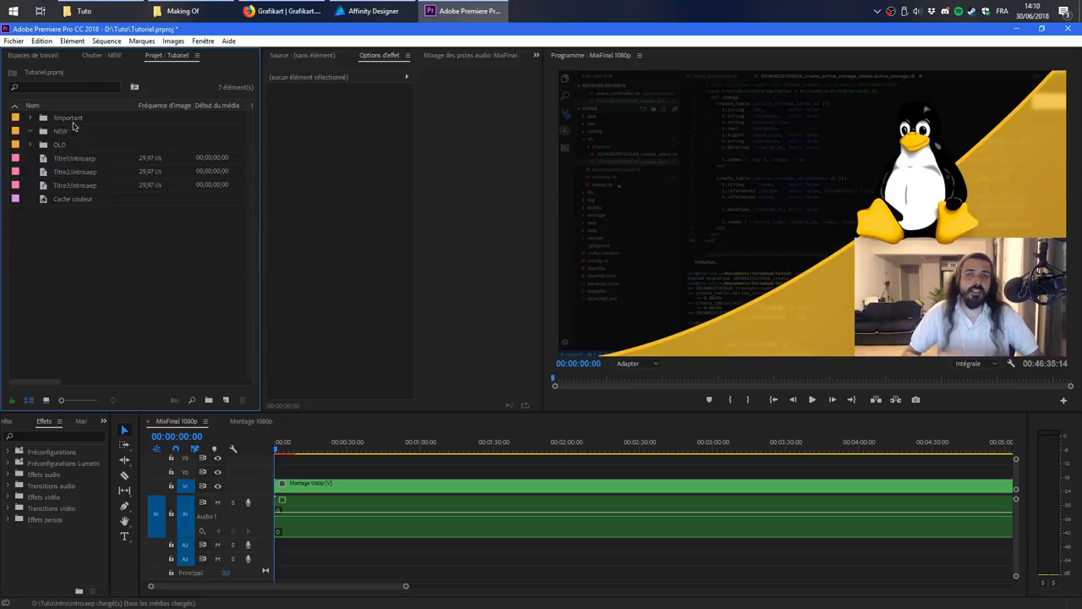
# Step: Import Enregistrement.mp4 and Enregistrement.webm from the Making Of folder into the project's NEW bin
pyautogui.click(181, 11)
pyautogui.moveTo(360, 91); pyautogui.dragTo(553, 66)
pyautogui.moveTo(403, 215); pyautogui.dragTo(468, 148)
pyautogui.moveTo(378, 144); pyautogui.dragTo(60, 133)
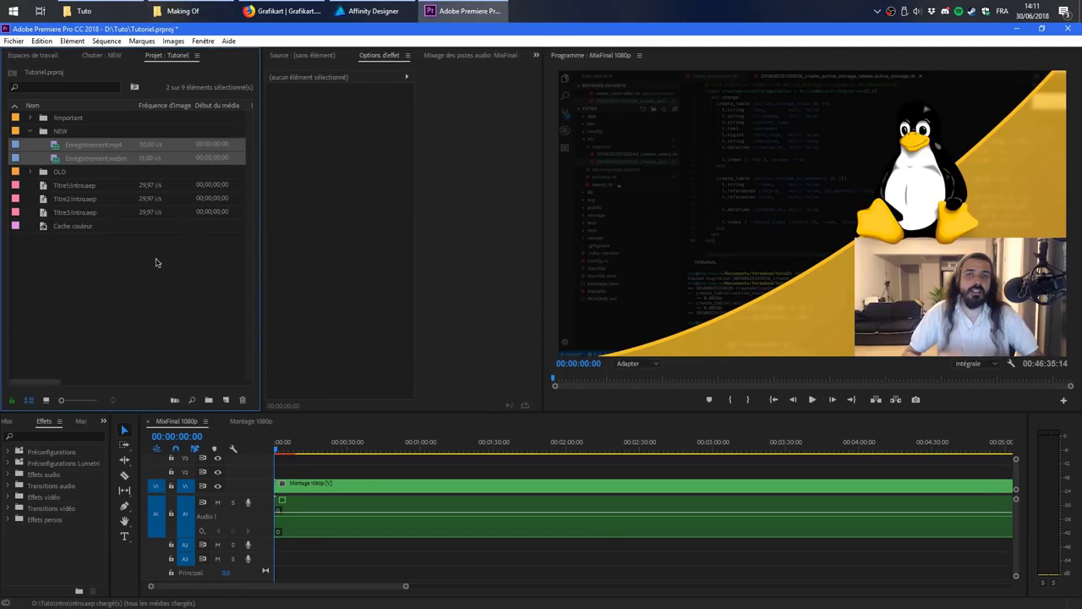
pyautogui.click(139, 303)
# Step: Delete all V1 and Audio 1 clips from the Montage 1080p sequence and return the playhead to the start
pyautogui.click(249, 421)
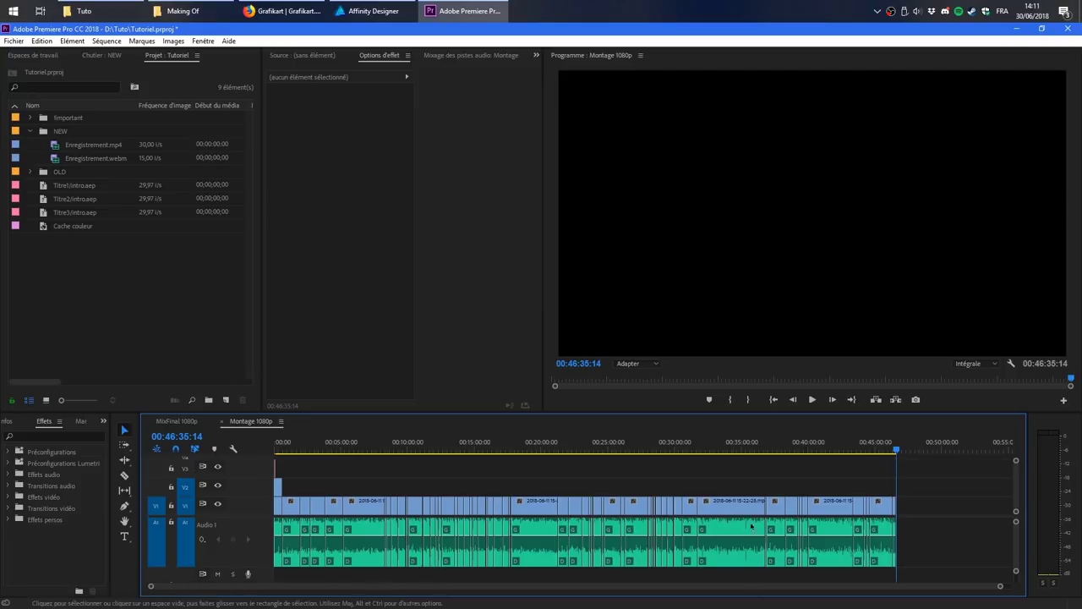
pyautogui.moveTo(914, 510); pyautogui.dragTo(268, 575)
pyautogui.press('Delete')
pyautogui.press('Home')
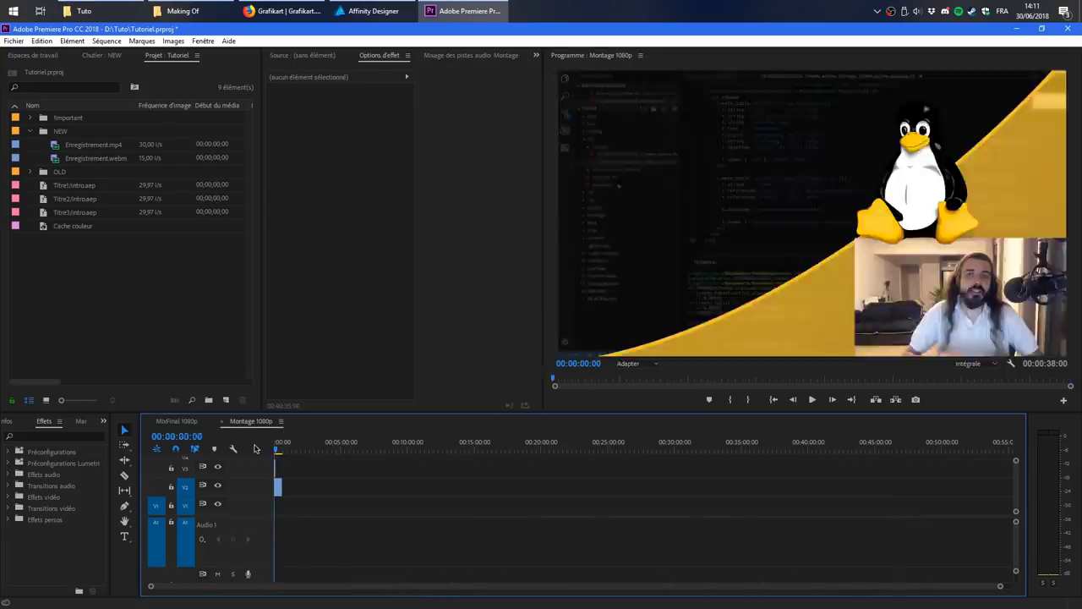
# Step: Replace the V2 clip with Enregistrement.webm and place Enregistrement.mp4 on V1 and Audio 1 at the sequence start
pyautogui.moveTo(150, 586); pyautogui.dragTo(430, 598)
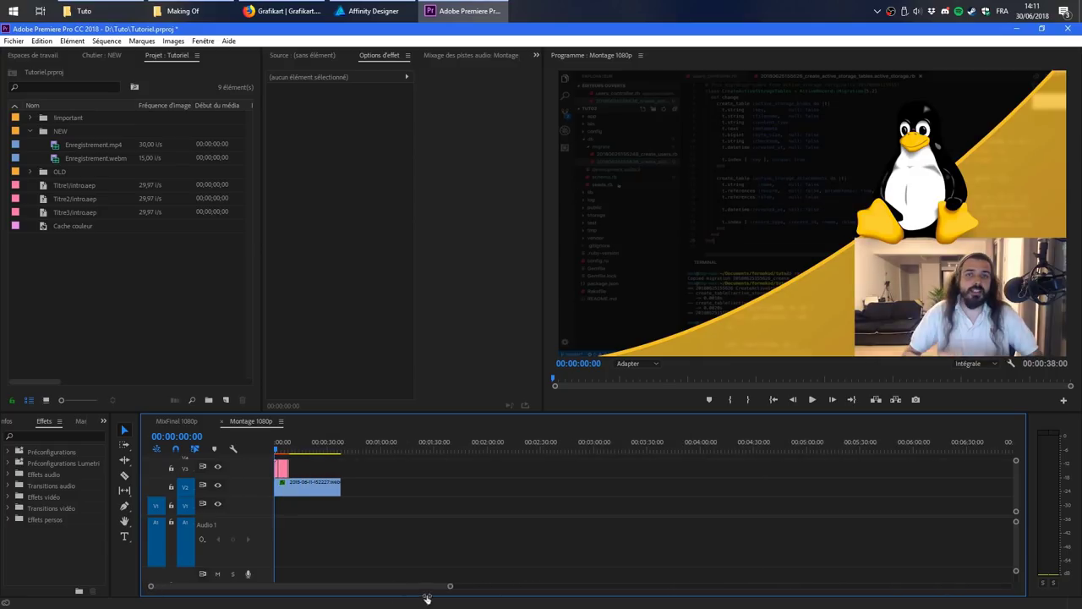
pyautogui.moveTo(84, 157); pyautogui.dragTo(310, 497)
pyautogui.moveTo(85, 145); pyautogui.dragTo(279, 521)
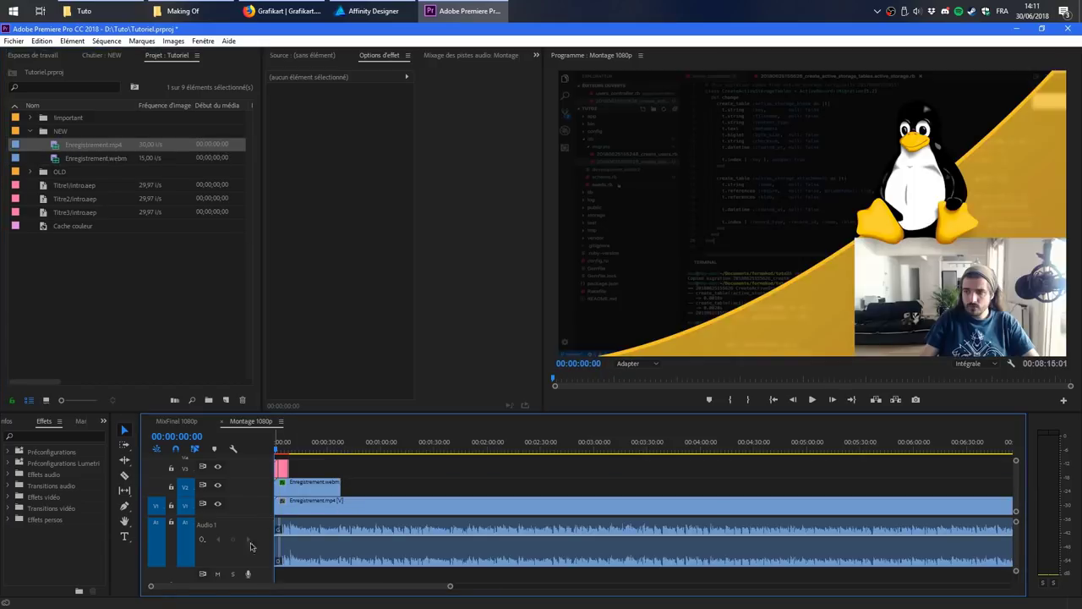
# Step: Trim the start of the Enregistrement.webm clip on V2 to its clap and move it to begin at 00:00:02:22, matching the first audio peak
pyautogui.moveTo(149, 584); pyautogui.dragTo(247, 589)
pyautogui.click(286, 445)
pyautogui.moveTo(286, 446); pyautogui.dragTo(298, 452)
pyautogui.moveTo(274, 486); pyautogui.dragTo(317, 454)
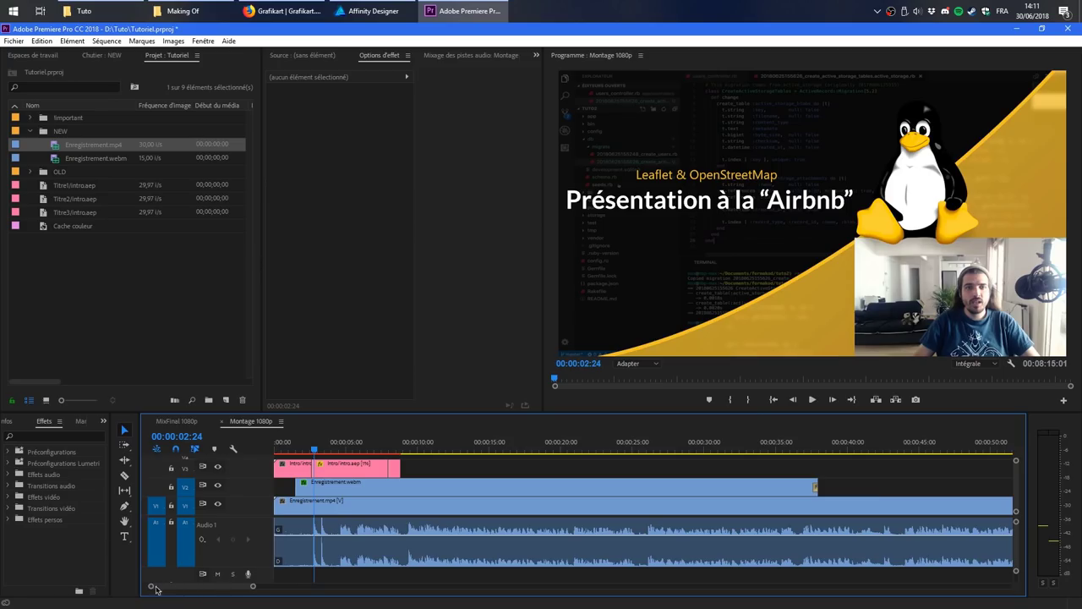
pyautogui.scroll(5, 157, 588)
pyautogui.scroll(-3, 196, 594)
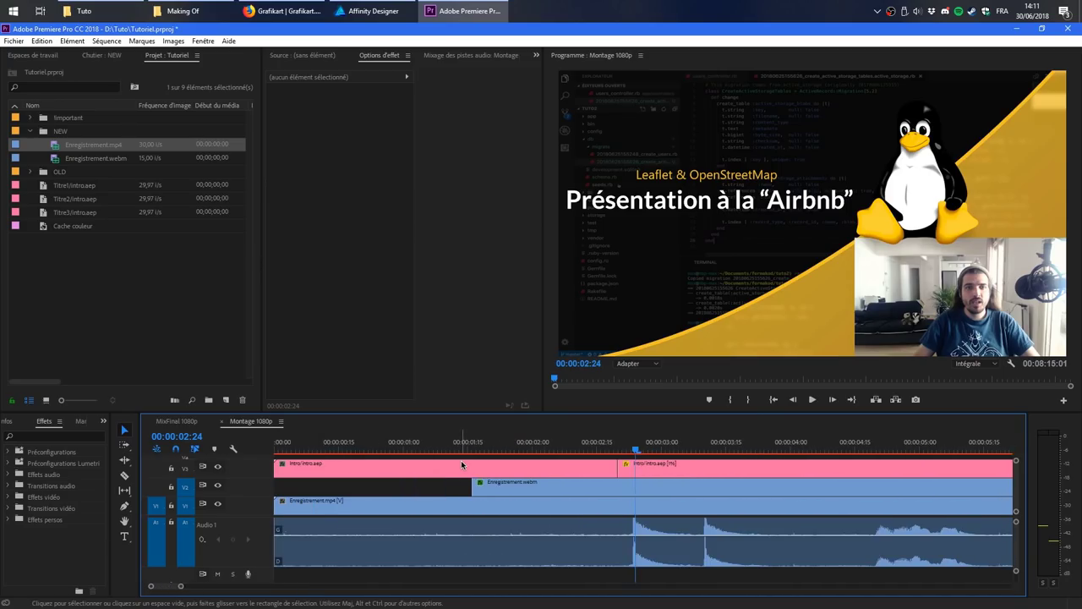
pyautogui.moveTo(581, 491); pyautogui.dragTo(745, 485)
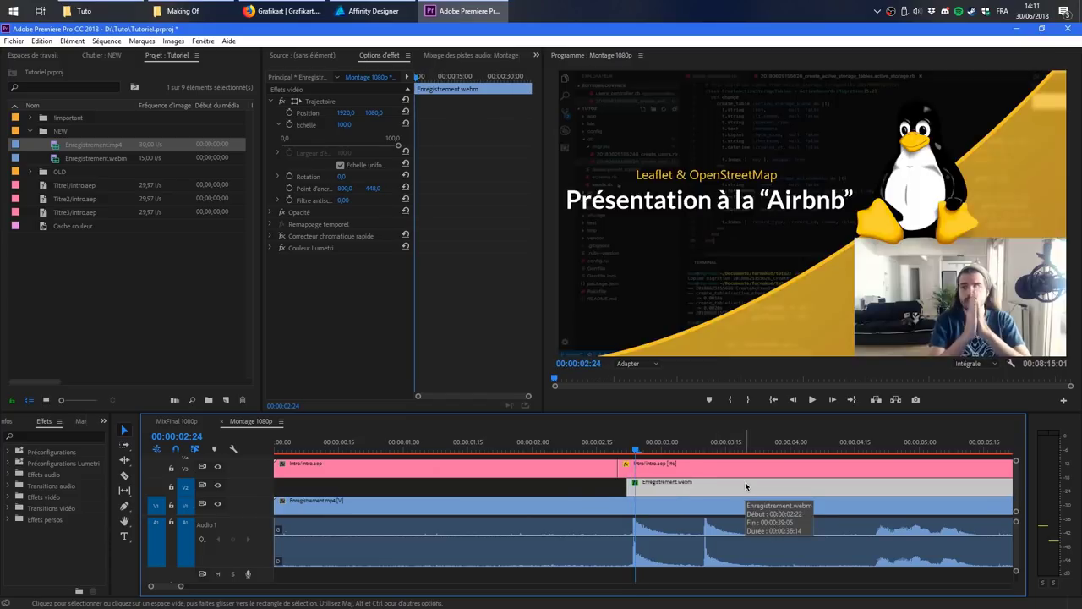
# Step: Play the sequence from 00:00:02:20 to check the synchronisation between the webcam clip, the screen recording and the sound
pyautogui.press('space')
pyautogui.press('space')
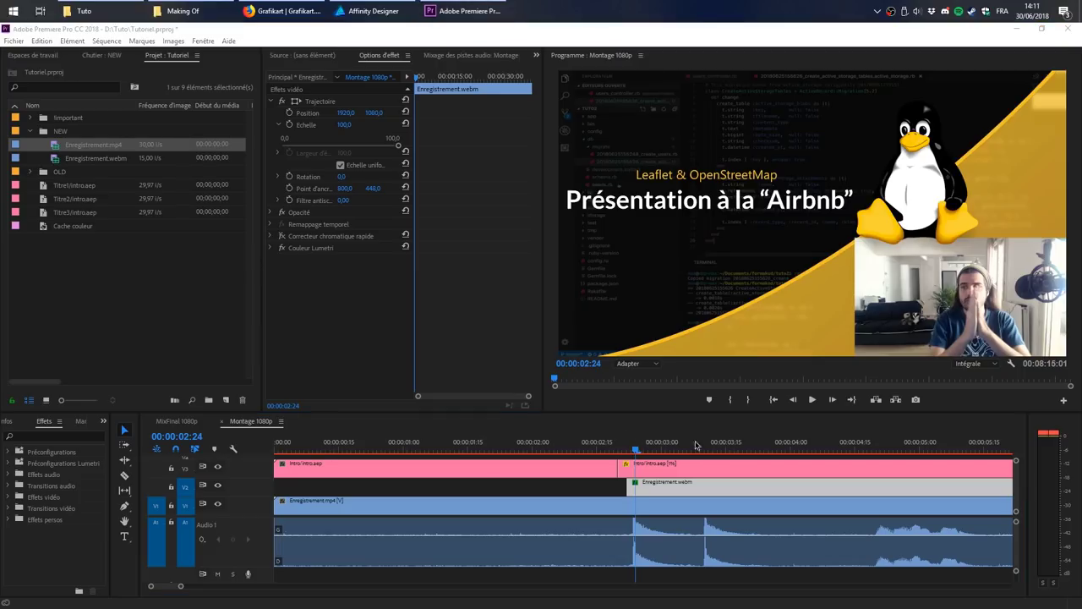
pyautogui.click(620, 450)
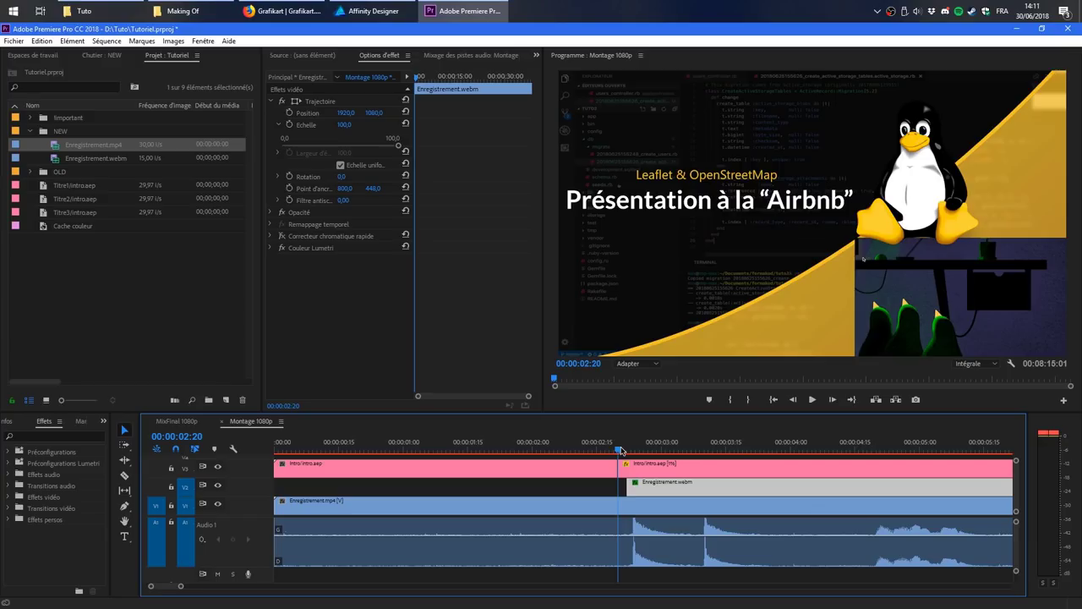
pyautogui.press('space')
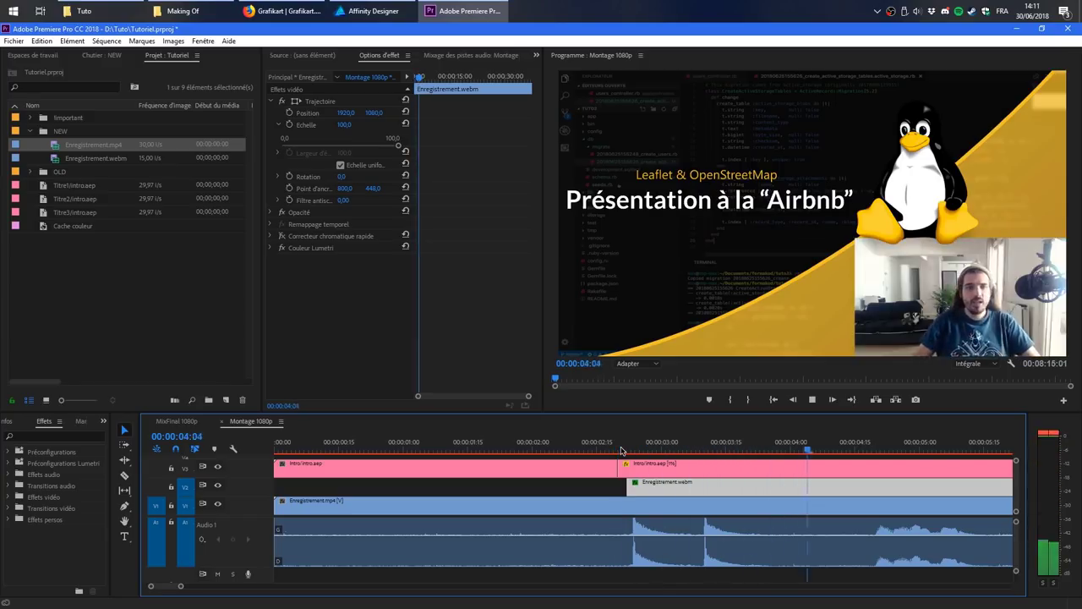
pyautogui.press('space')
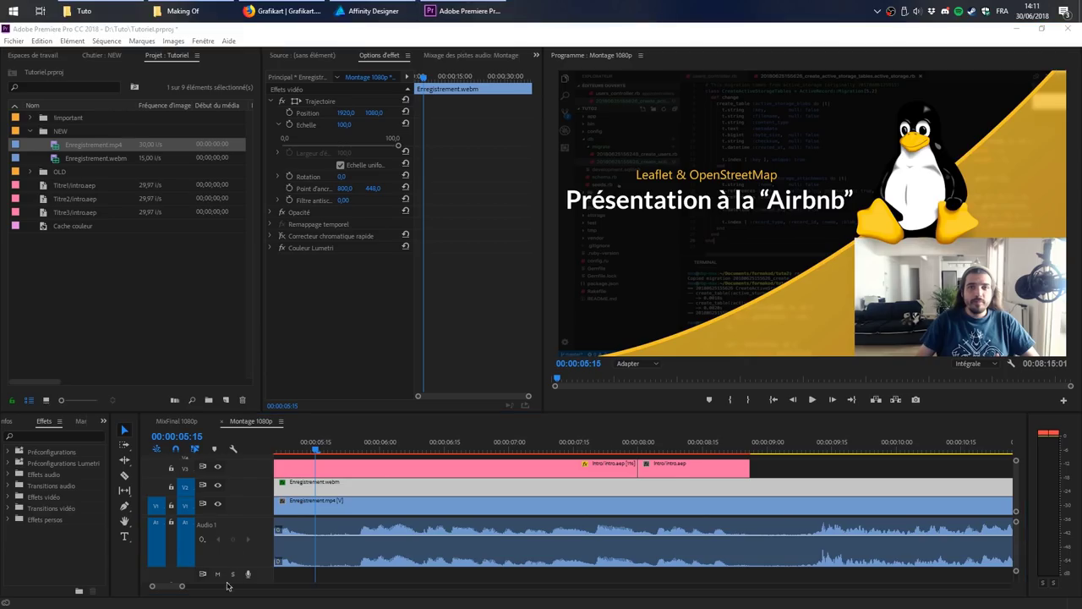
# Step: Lock video track V3, which holds the intro clips, in the Montage 1080p sequence
pyautogui.moveTo(182, 586); pyautogui.dragTo(225, 586)
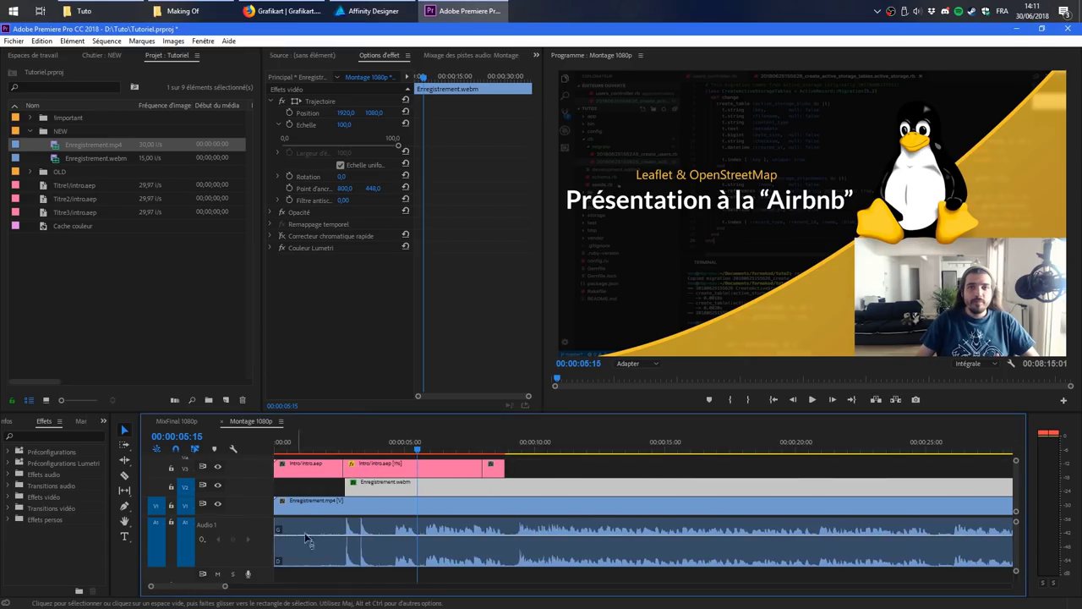
pyautogui.moveTo(419, 448); pyautogui.dragTo(388, 463)
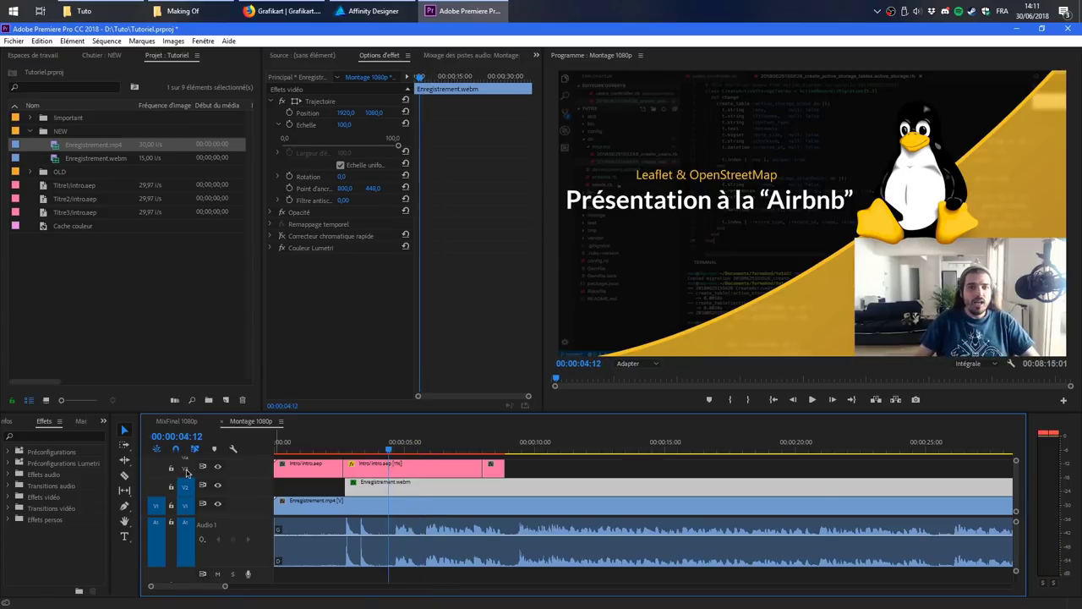
pyautogui.moveTo(388, 449); pyautogui.dragTo(276, 452)
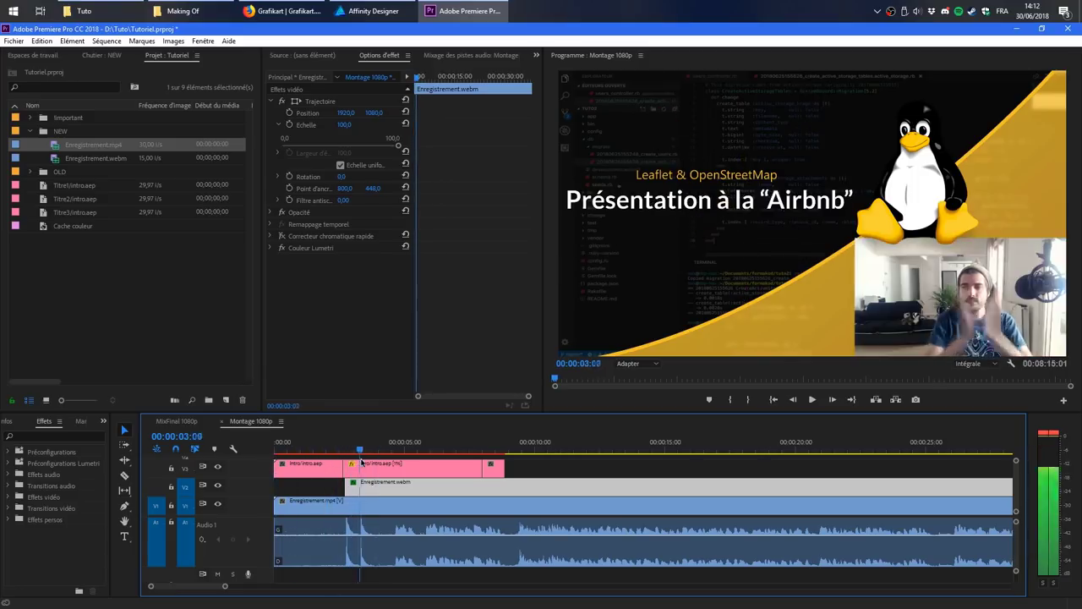
pyautogui.click(171, 468)
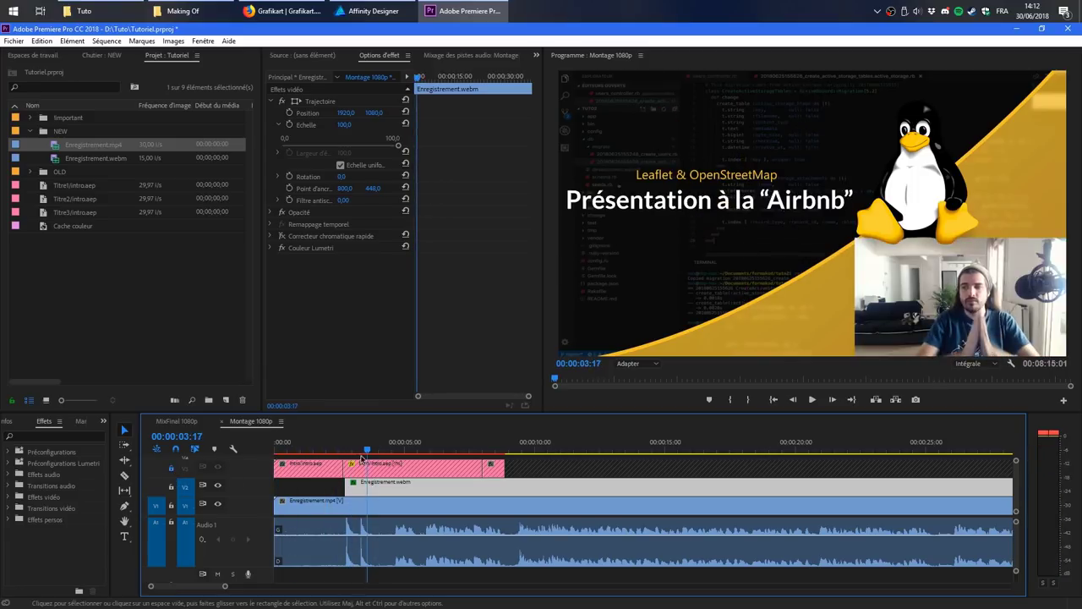
# Step: Cut the V1, V2 and Audio 1 clips at 00:00:04:11 and ripple delete everything before the cut
pyautogui.moveTo(376, 452); pyautogui.dragTo(389, 455)
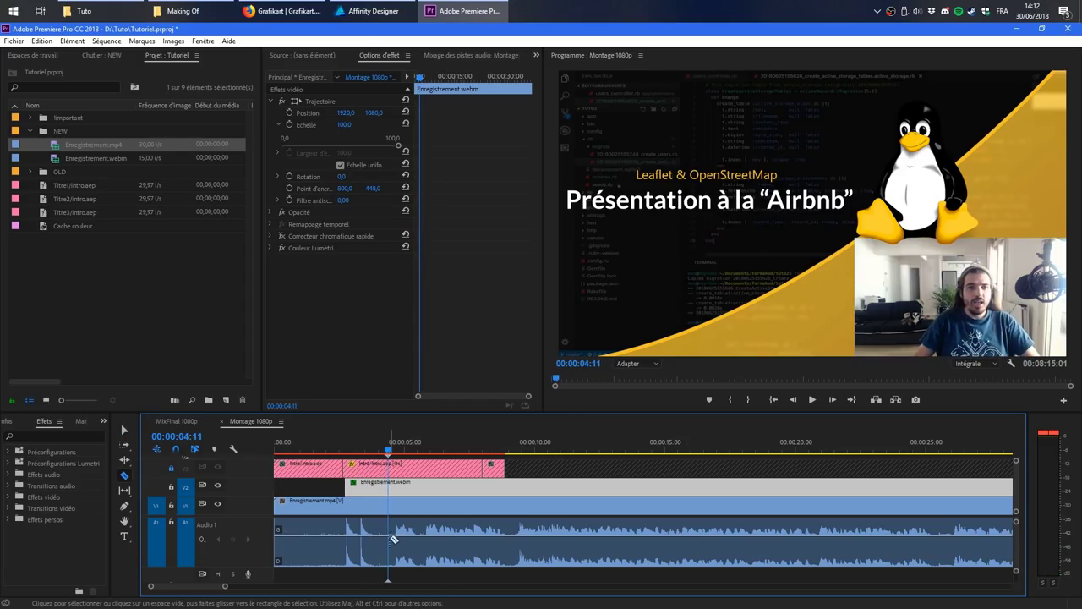
pyautogui.hotkey('ctrl', 'k')
pyautogui.moveTo(316, 487); pyautogui.dragTo(381, 552)
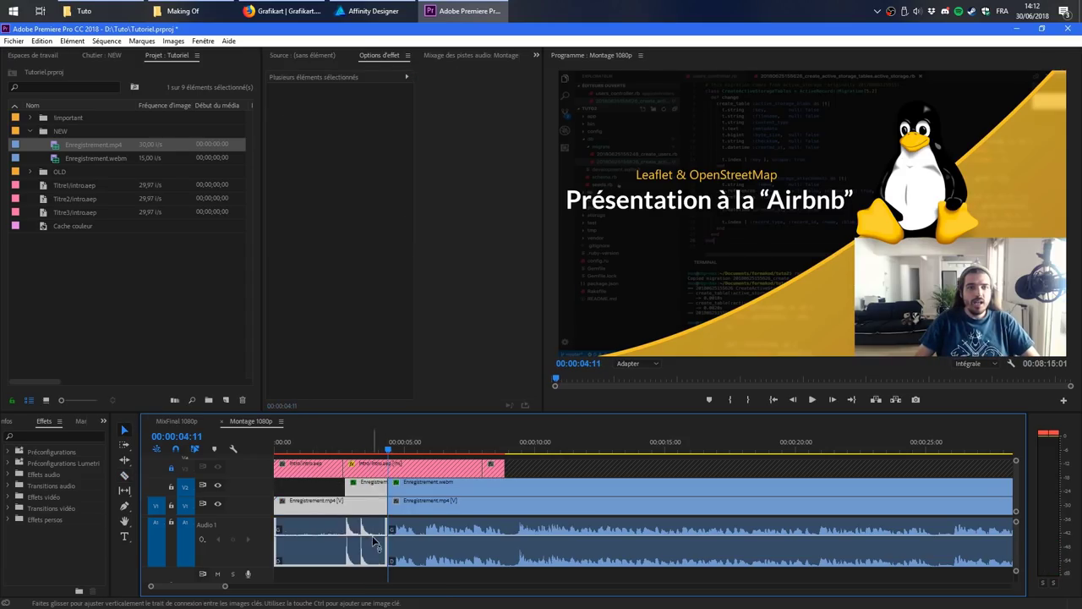
pyautogui.hotkey('shift', 'Delete')
# Step: Review the intro from the sequence start, stopping the playhead on the title at 00:00:04:25
pyautogui.moveTo(306, 451); pyautogui.dragTo(276, 454)
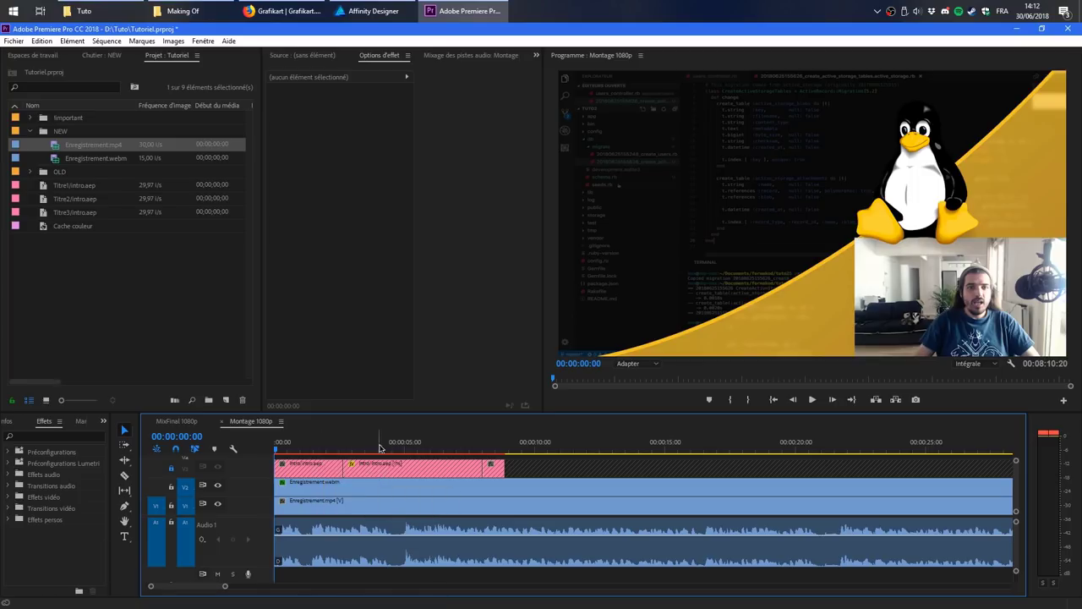
pyautogui.click(415, 451)
pyautogui.moveTo(414, 451); pyautogui.dragTo(412, 450)
pyautogui.moveTo(413, 452); pyautogui.dragTo(400, 454)
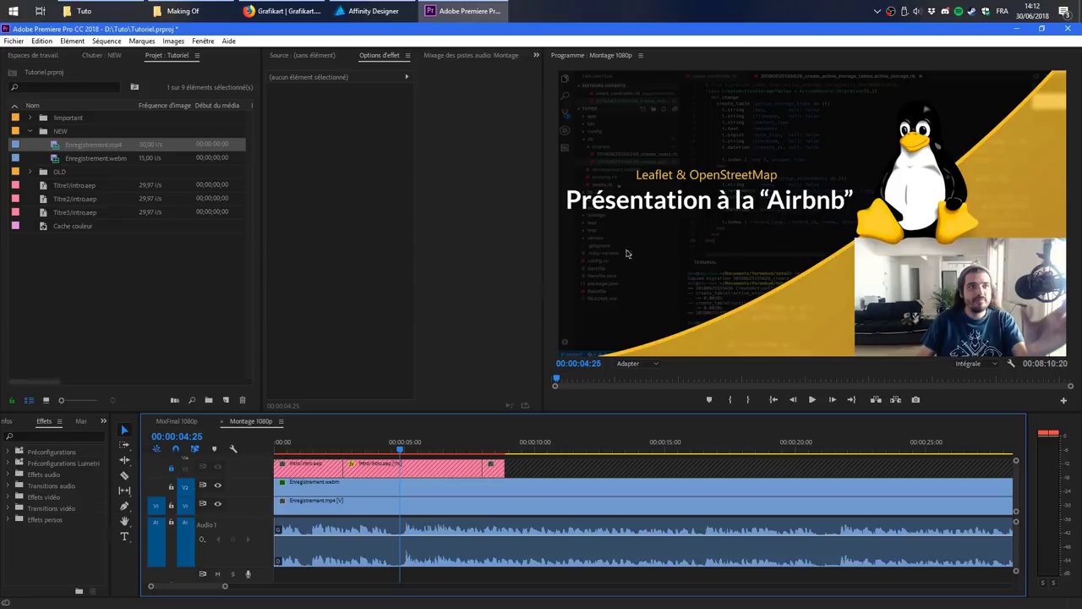
# Step: Switch to Affinity Designer, open the recent document youtube.afdesign and clear the selection
pyautogui.click(372, 11)
pyautogui.click(42, 32)
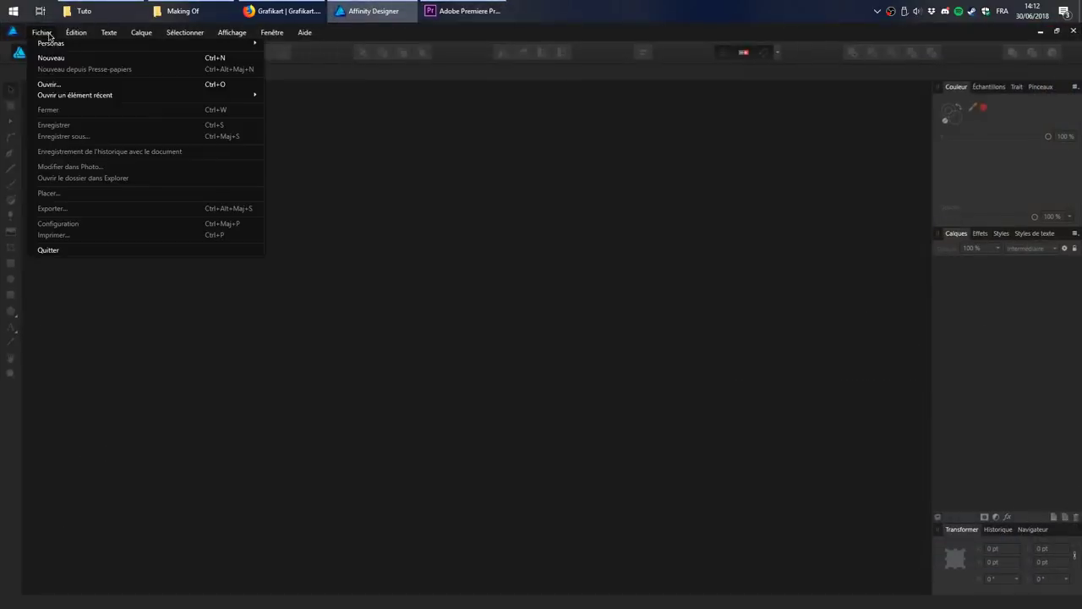
pyautogui.moveTo(187, 101)
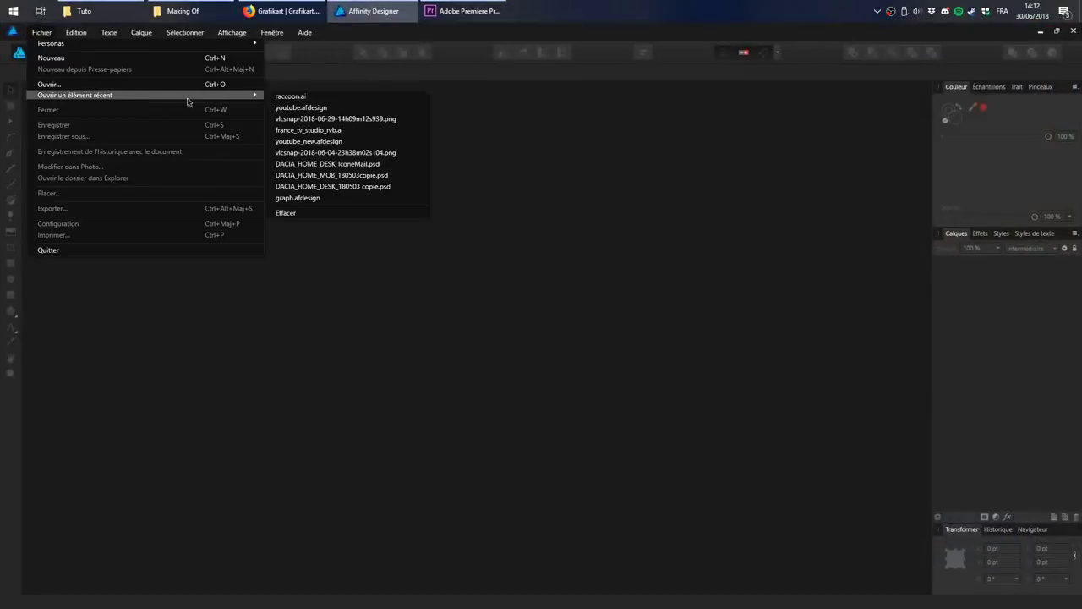
pyautogui.click(301, 107)
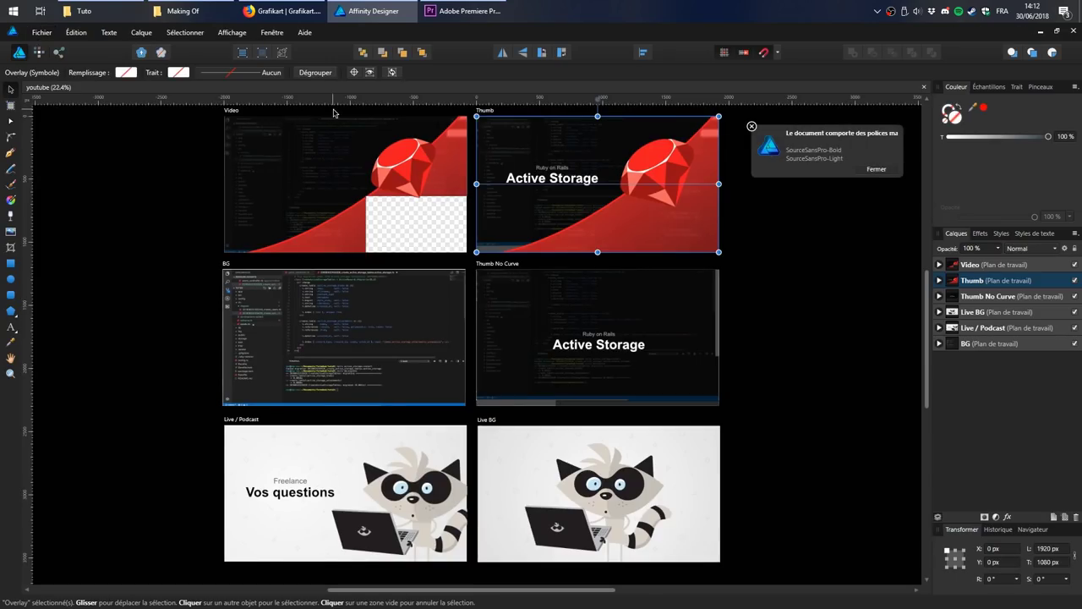
pyautogui.click(825, 202)
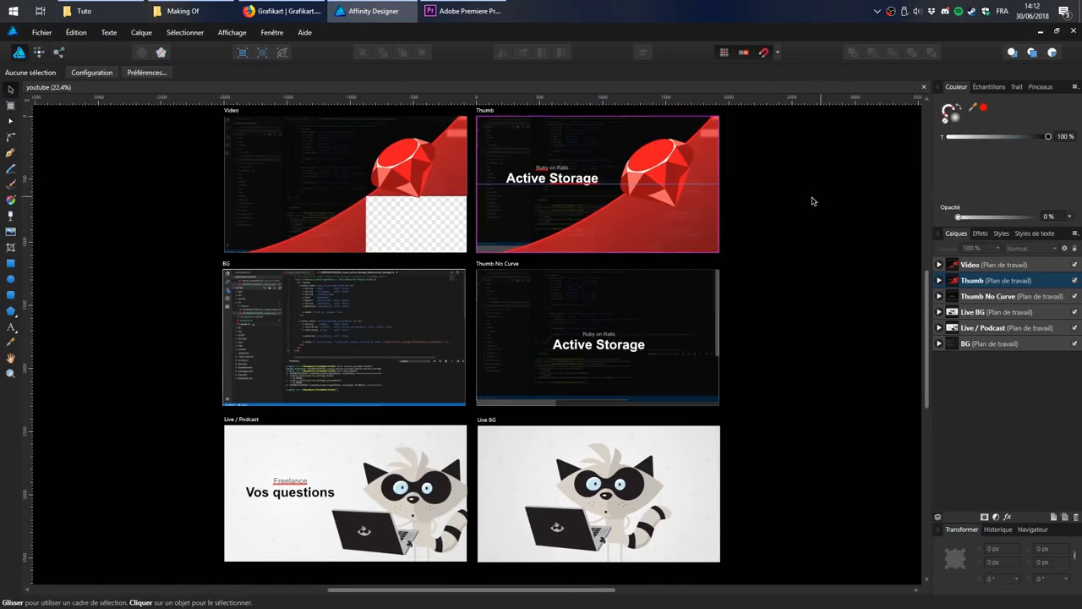
# Step: Select the group inside the Background symbol on the BG artboard
pyautogui.moveTo(821, 201); pyautogui.dragTo(794, 223)
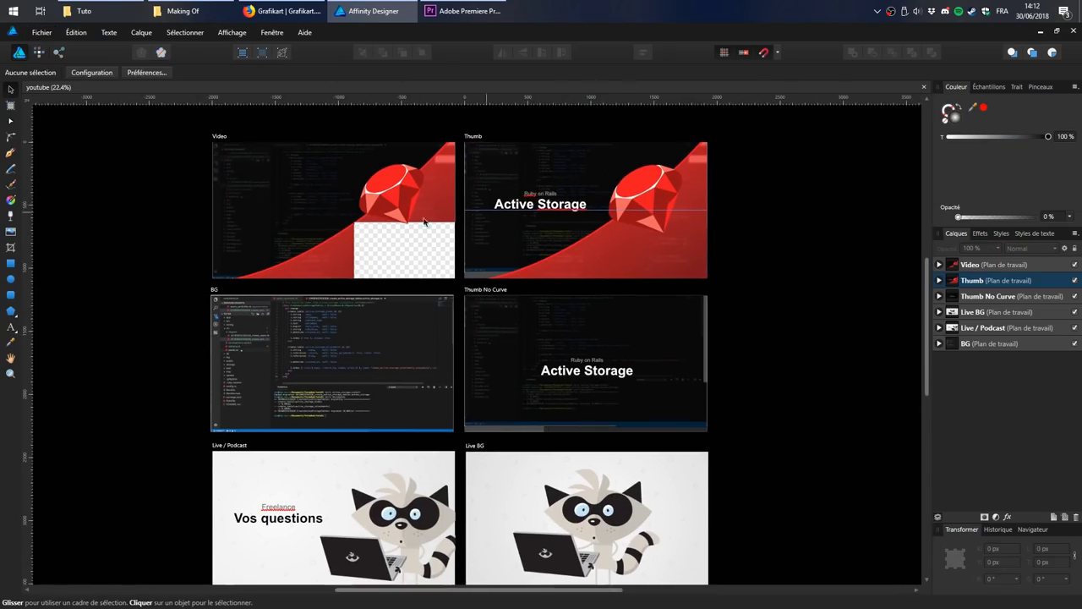
pyautogui.click(463, 11)
pyautogui.click(373, 11)
pyautogui.click(361, 346)
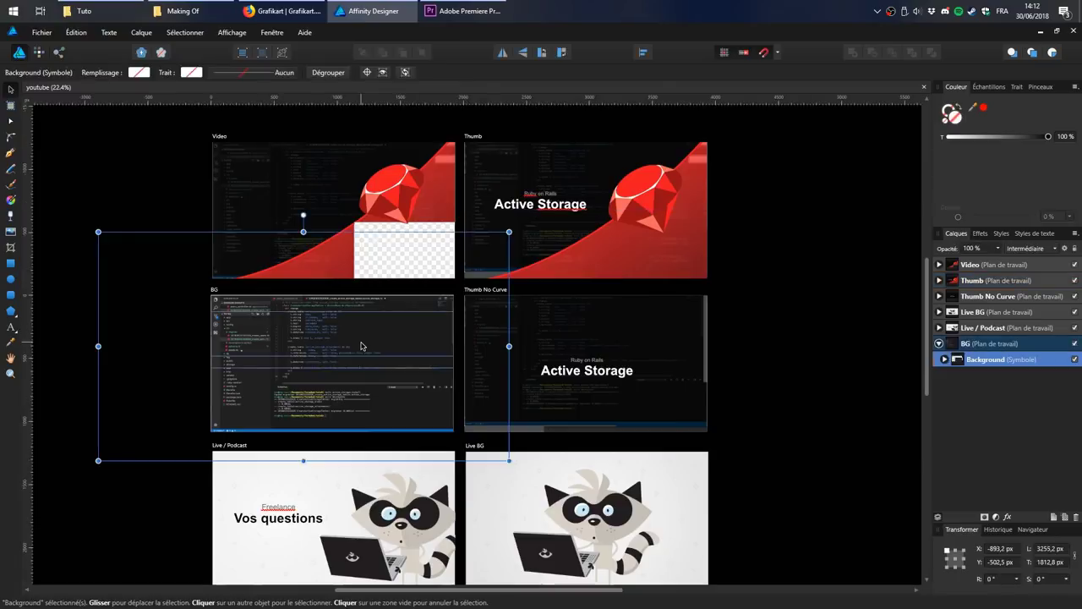
pyautogui.doubleClick(351, 346)
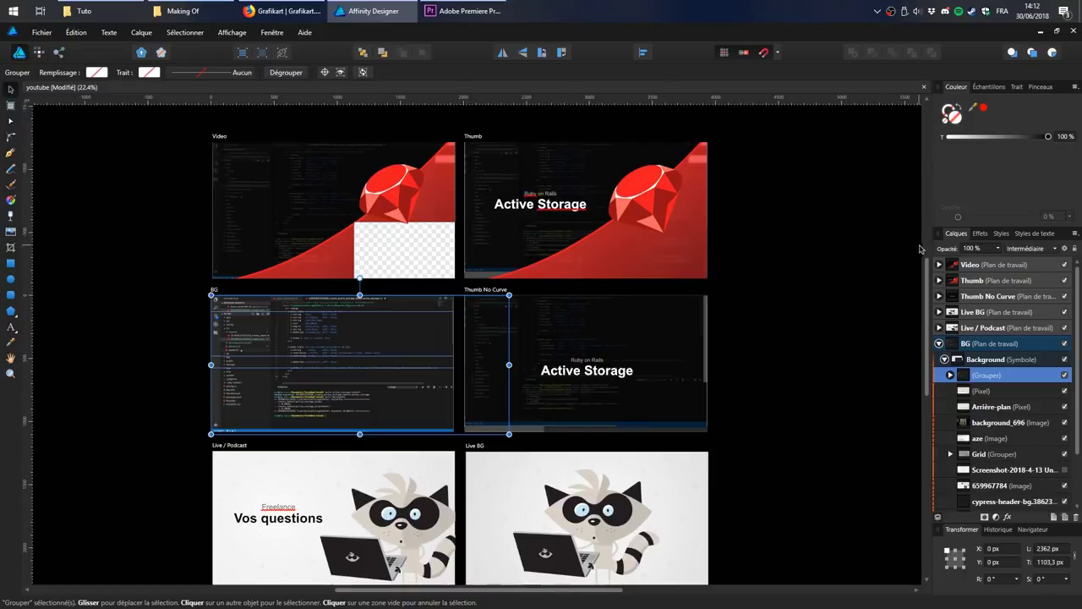
pyautogui.scroll(3, 285, 397)
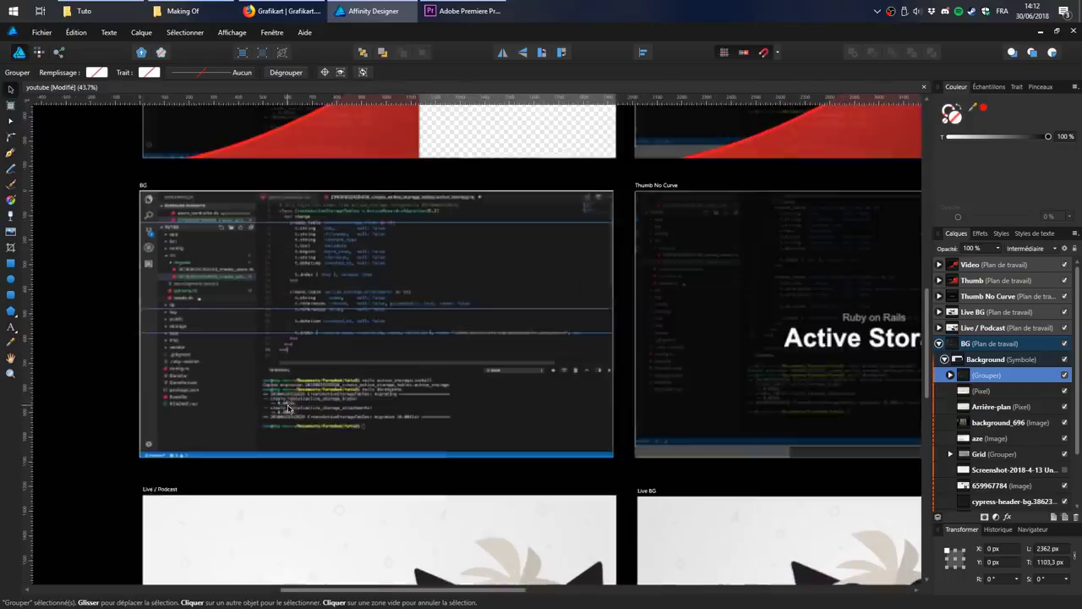
# Step: Open IMG_1914.JPG from the Making Of folder as a document in Affinity Designer and copy its image
pyautogui.click(84, 10)
pyautogui.click(85, 10)
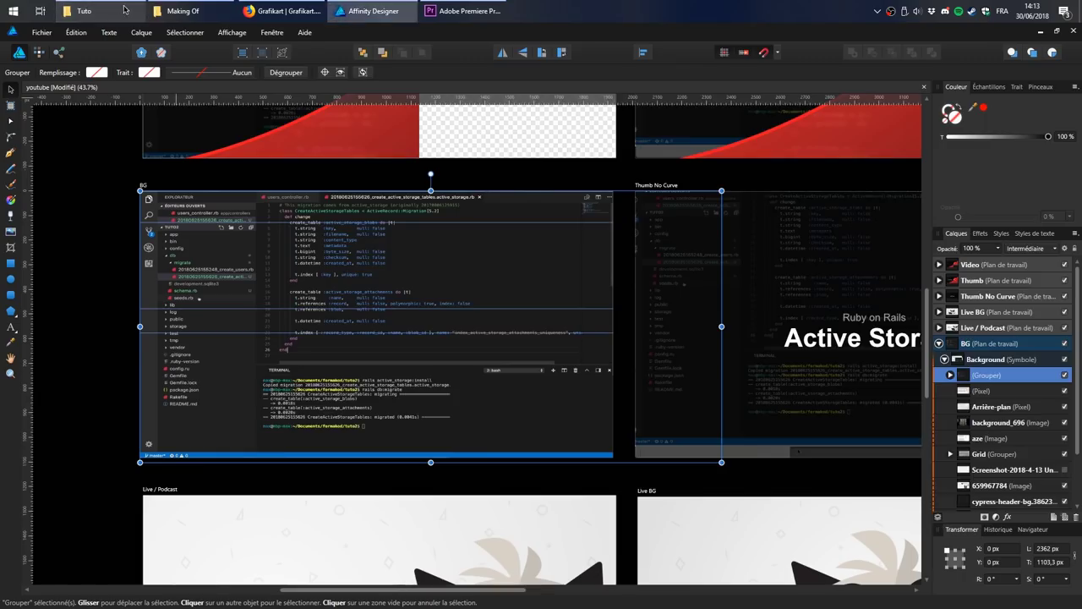
pyautogui.click(181, 11)
pyautogui.click(569, 160)
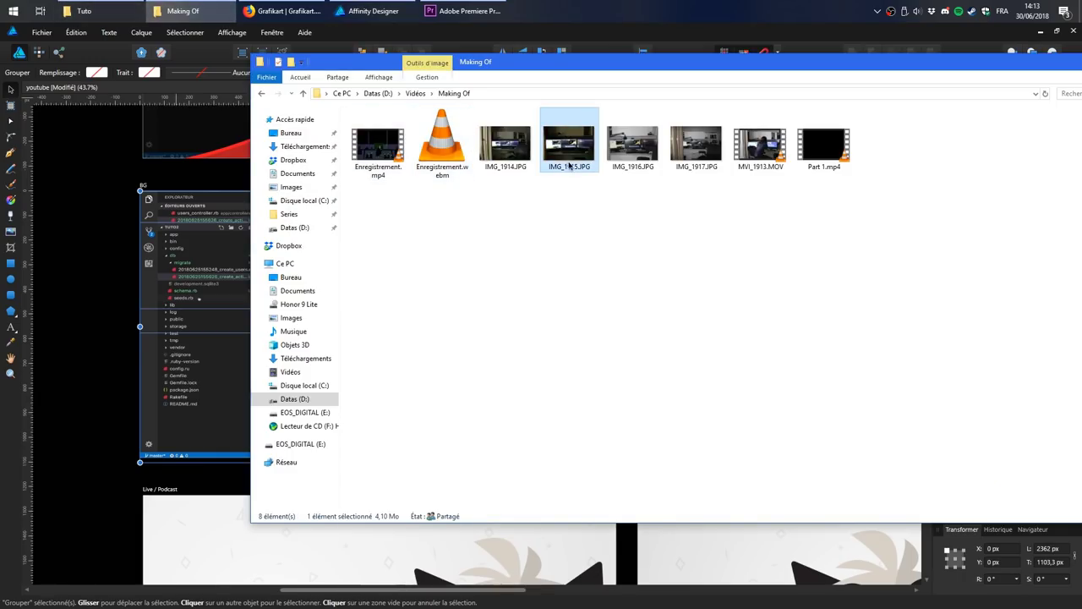
pyautogui.click(510, 154)
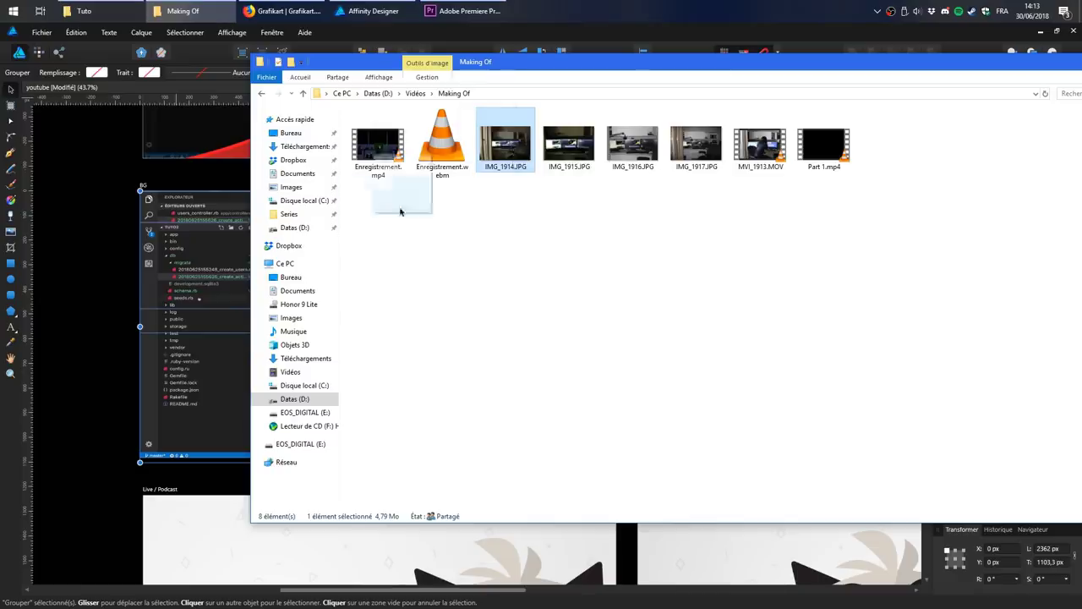
pyautogui.moveTo(197, 87); pyautogui.dragTo(279, 90)
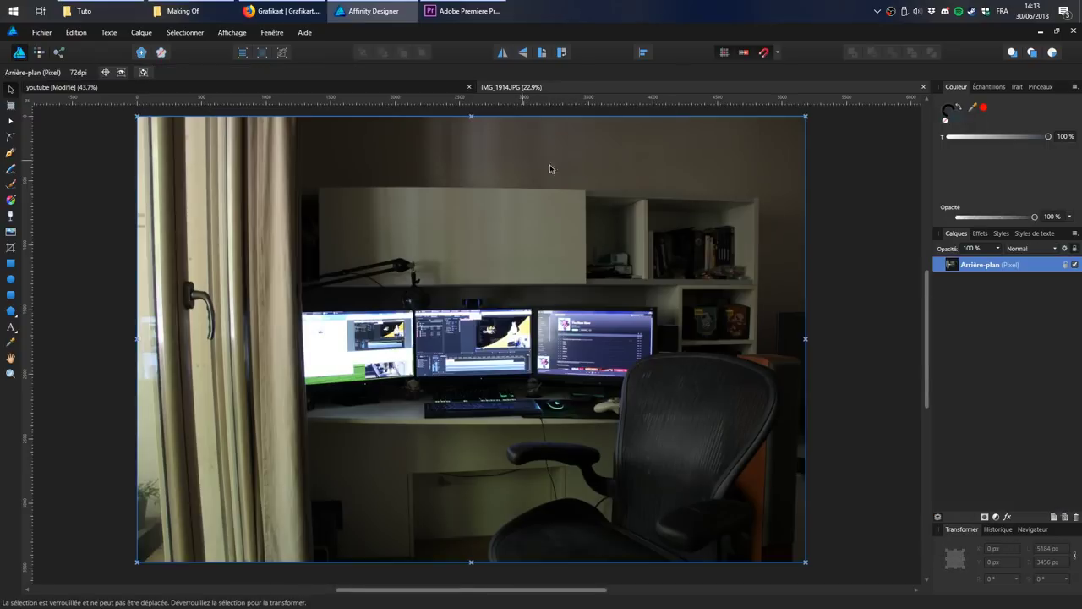
# Step: Paste the copied photo above the selected group in the Background symbol of the youtube document
pyautogui.click(180, 93)
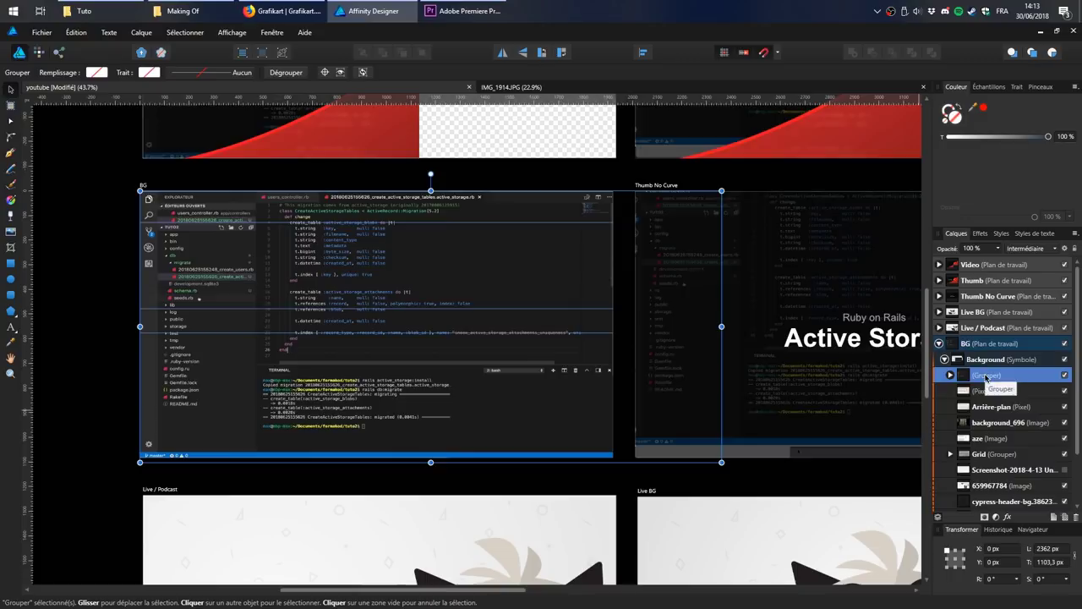
pyautogui.hotkey('ctrl', 'v')
pyautogui.scroll(-5, 753, 326)
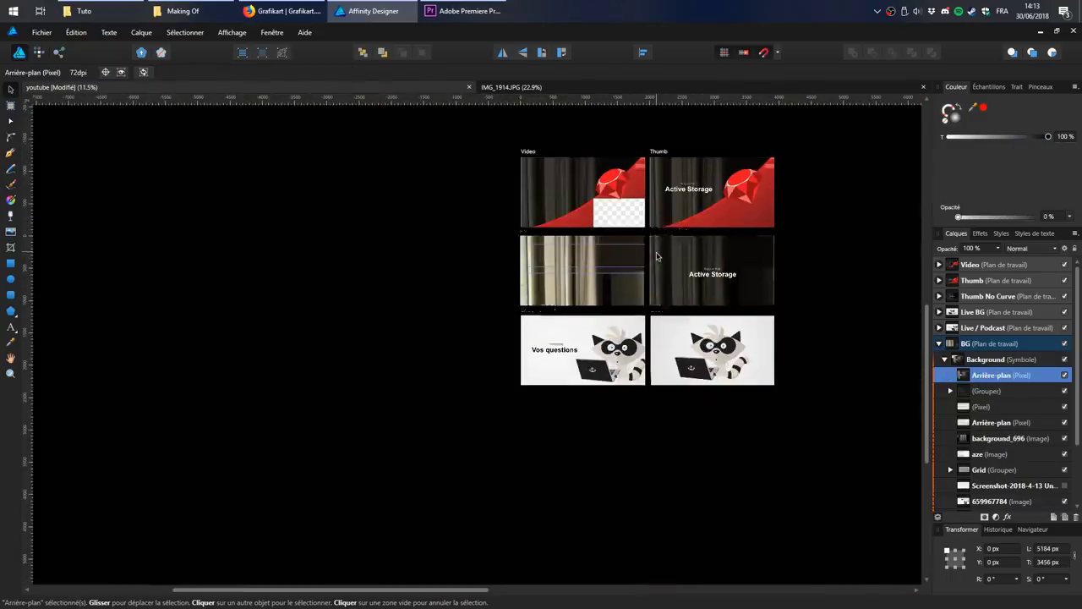
# Step: Scale the pasted photo to about 3095 × 2063 px and position it so the desk monitors fill the BG artboard
pyautogui.moveTo(855, 458); pyautogui.dragTo(651, 322)
pyautogui.moveTo(596, 291); pyautogui.dragTo(597, 282)
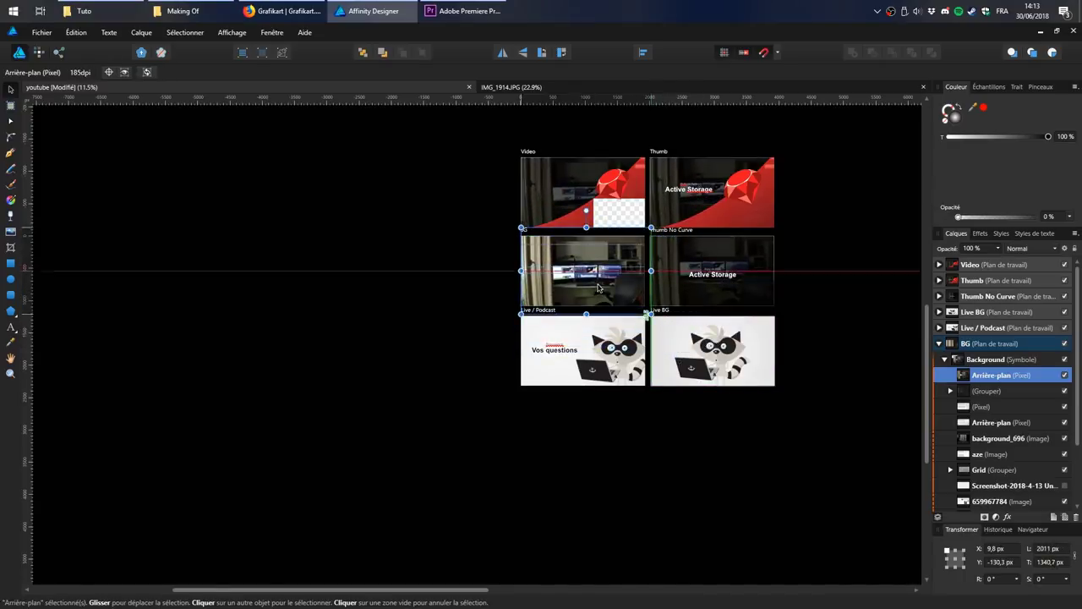
pyautogui.moveTo(651, 314); pyautogui.dragTo(686, 336)
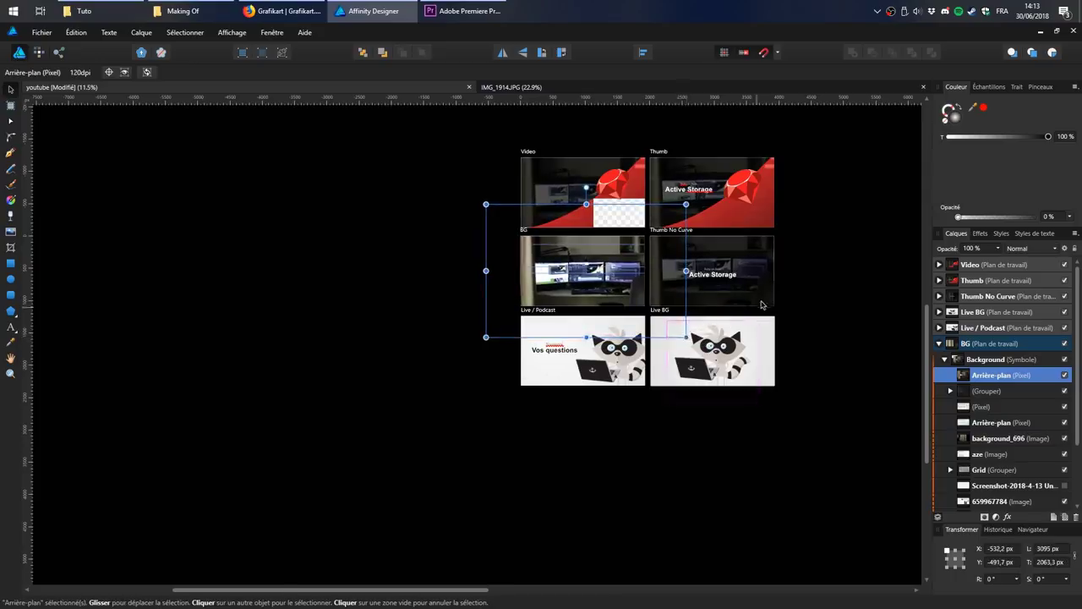
pyautogui.scroll(3, 765, 270)
pyautogui.scroll(3, 641, 273)
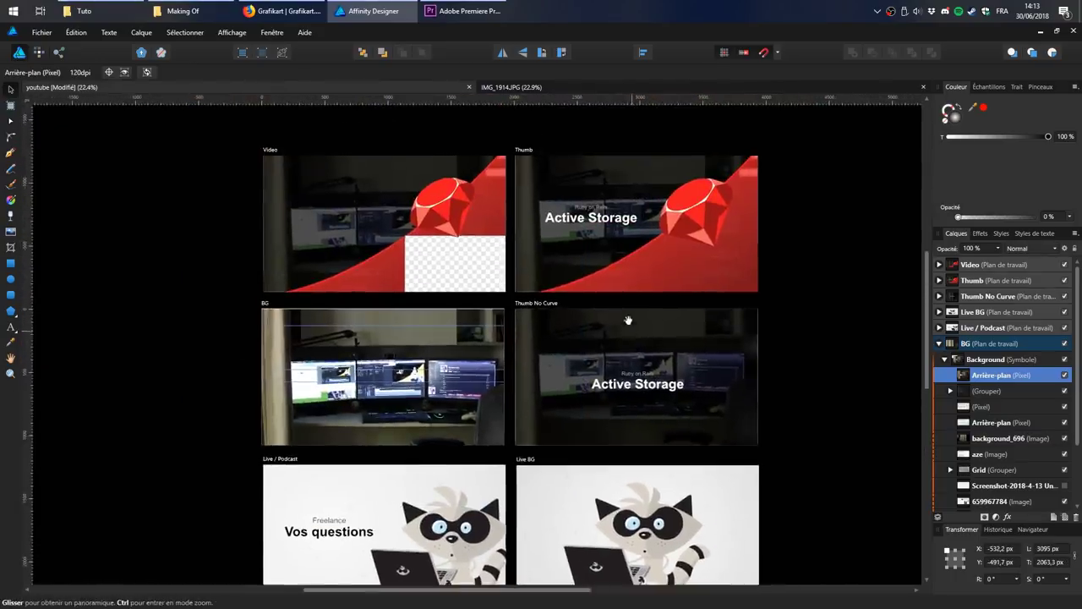
pyautogui.moveTo(519, 301); pyautogui.dragTo(491, 283)
pyautogui.moveTo(388, 387); pyautogui.dragTo(358, 402)
# Step: Hide the Ruby image in the Logo symbol of the Video artboard
pyautogui.click(441, 199)
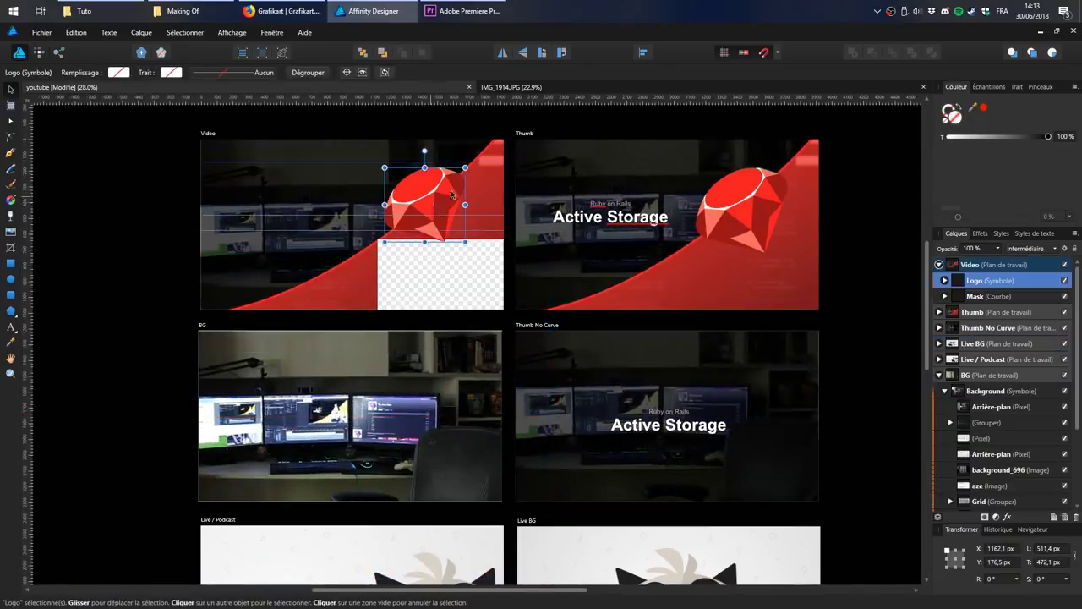
pyautogui.click(945, 280)
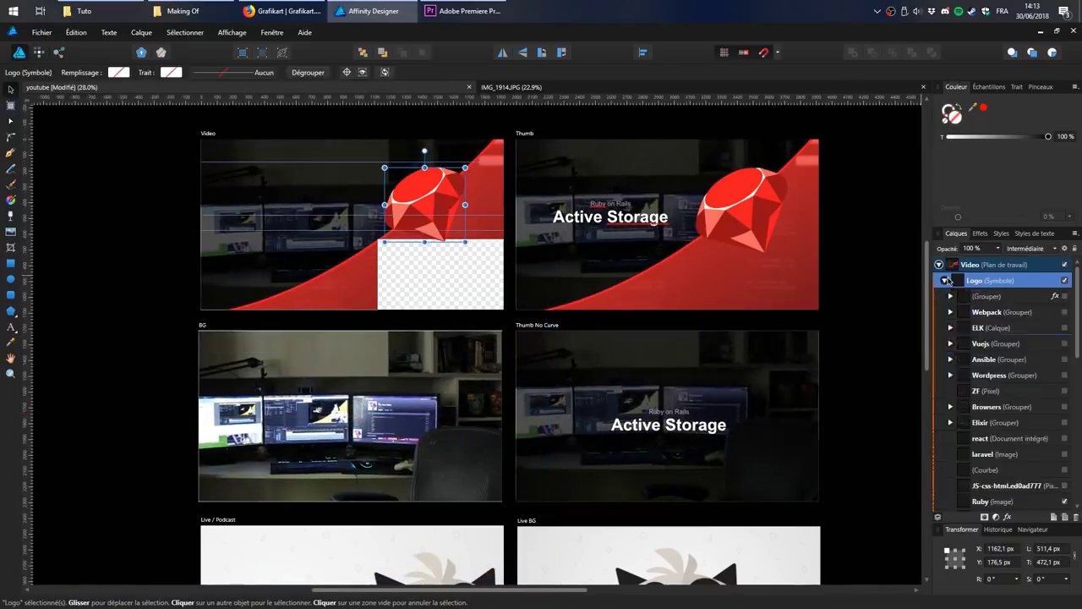
pyautogui.scroll(-2, 1047, 396)
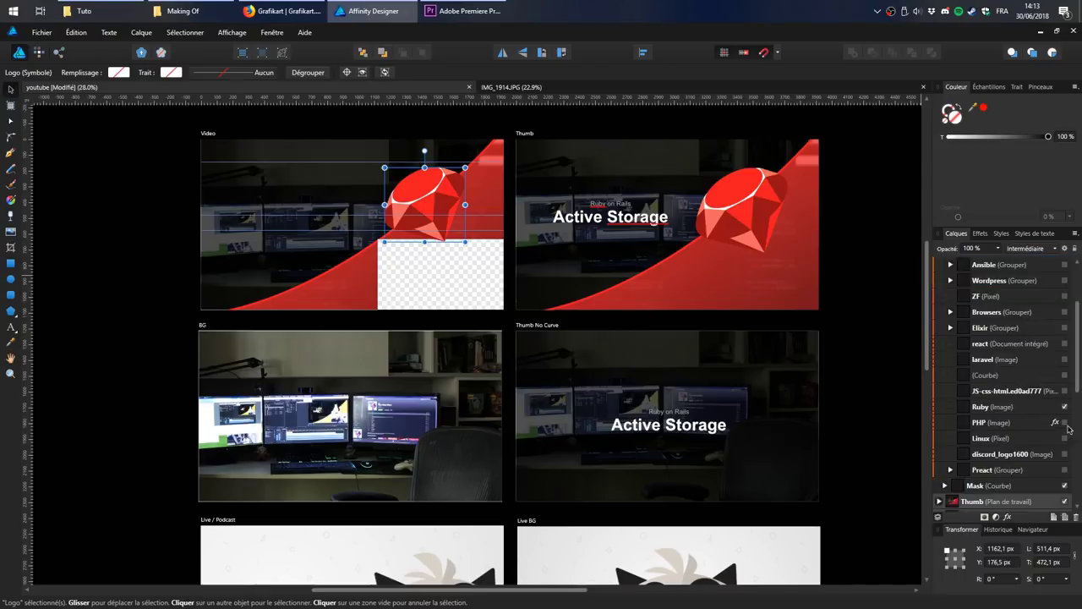
pyautogui.click(1065, 406)
pyautogui.click(1065, 391)
pyautogui.click(1064, 390)
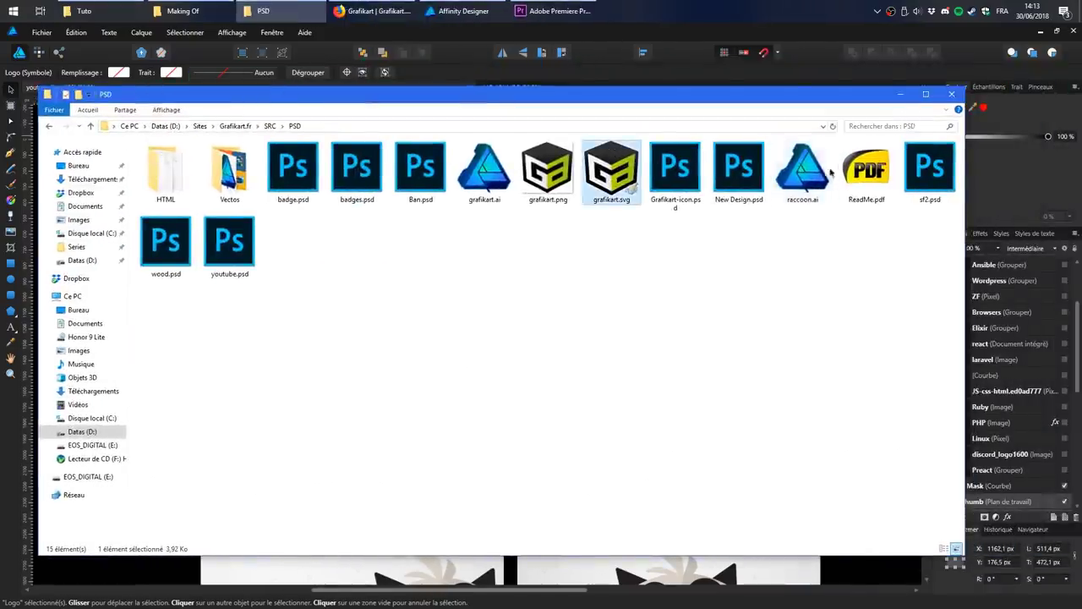
# Step: Open raccoon.ai from the PSD folder in Affinity Designer and copy all of its artwork
pyautogui.moveTo(803, 173); pyautogui.dragTo(727, 75)
pyautogui.click(646, 438)
pyautogui.click(544, 318)
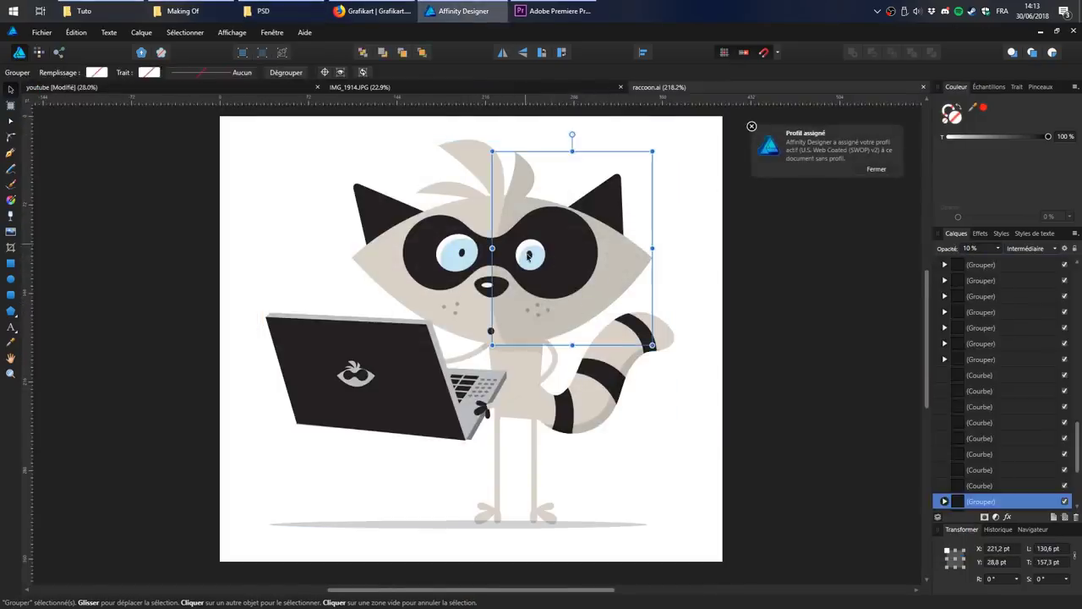
pyautogui.hotkey('ctrl', 'a')
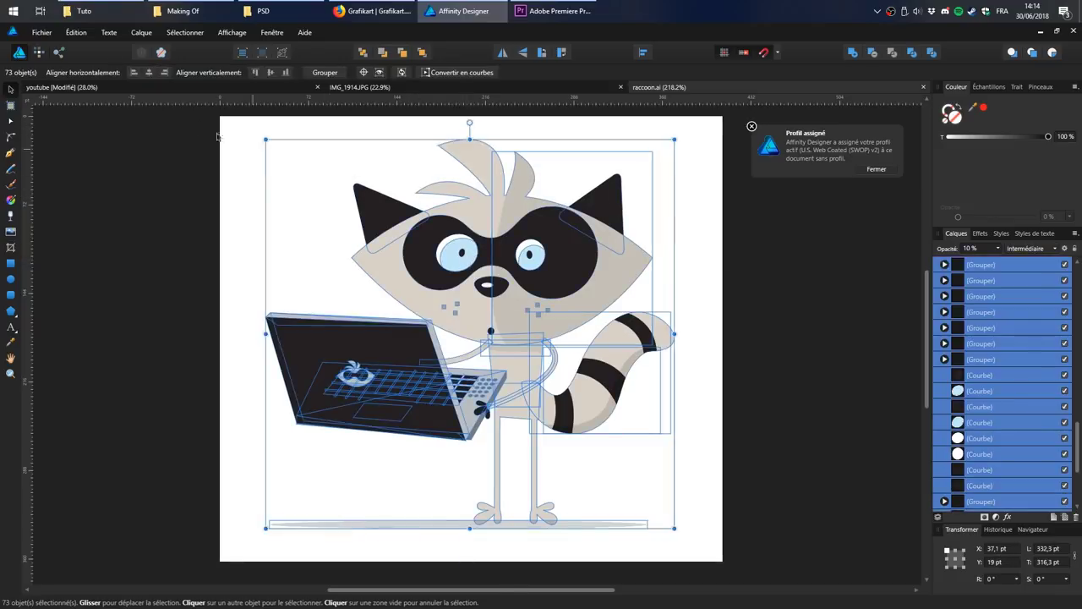
# Step: Paste the raccoon artwork into the Logo symbol of the Video artboard in the youtube document
pyautogui.click(161, 89)
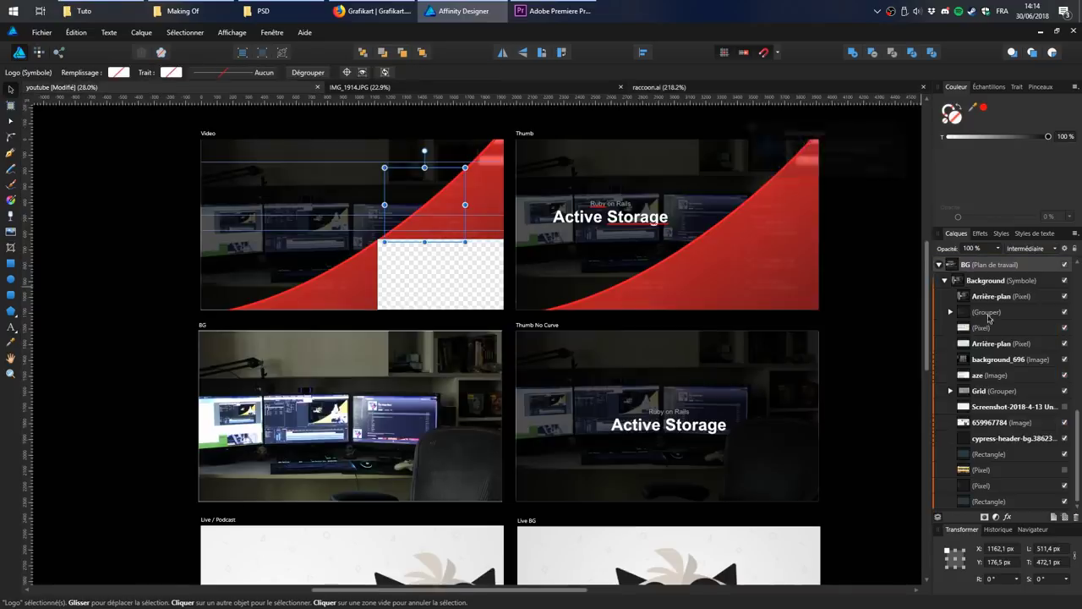
pyautogui.scroll(-5, 982, 299)
pyautogui.scroll(5, 982, 300)
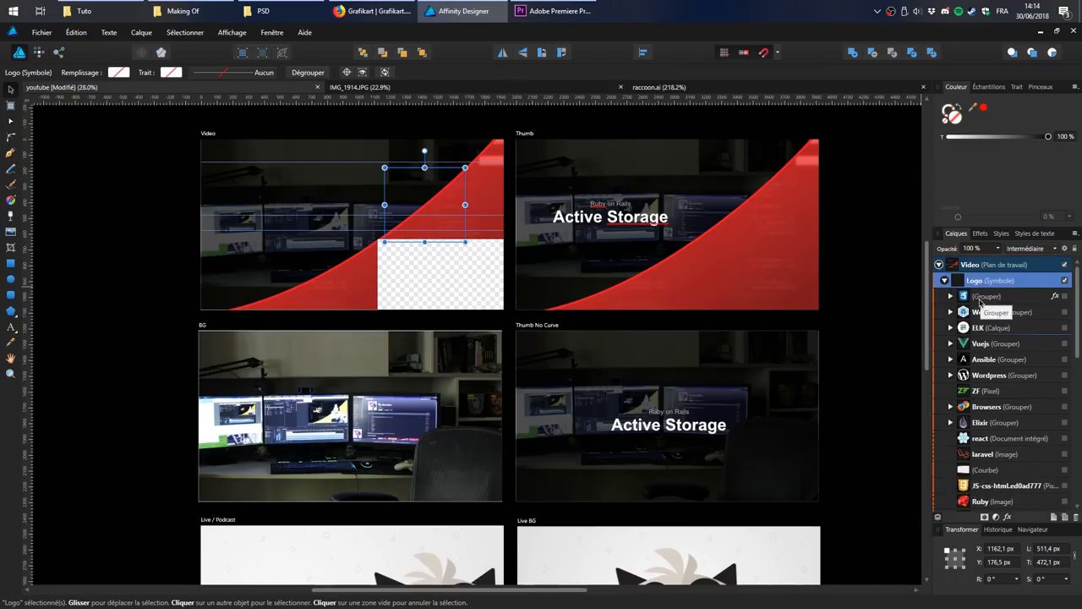
pyautogui.hotkey('ctrl', 'v')
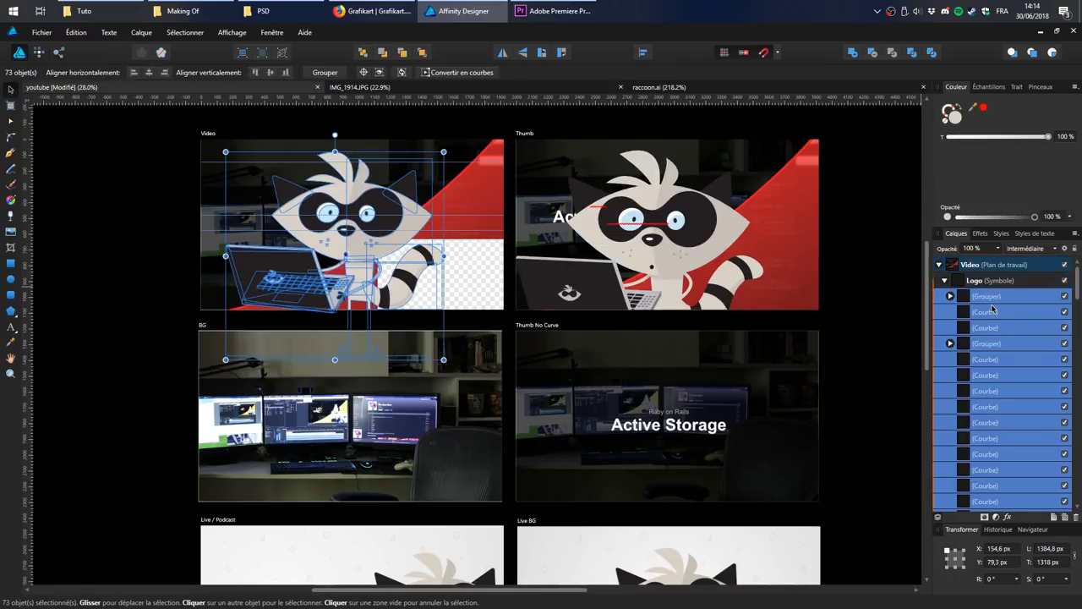
# Step: Group the pasted raccoon objects and name the group Raton
pyautogui.hotkey('ctrl', 'g')
pyautogui.doubleClick(986, 296)
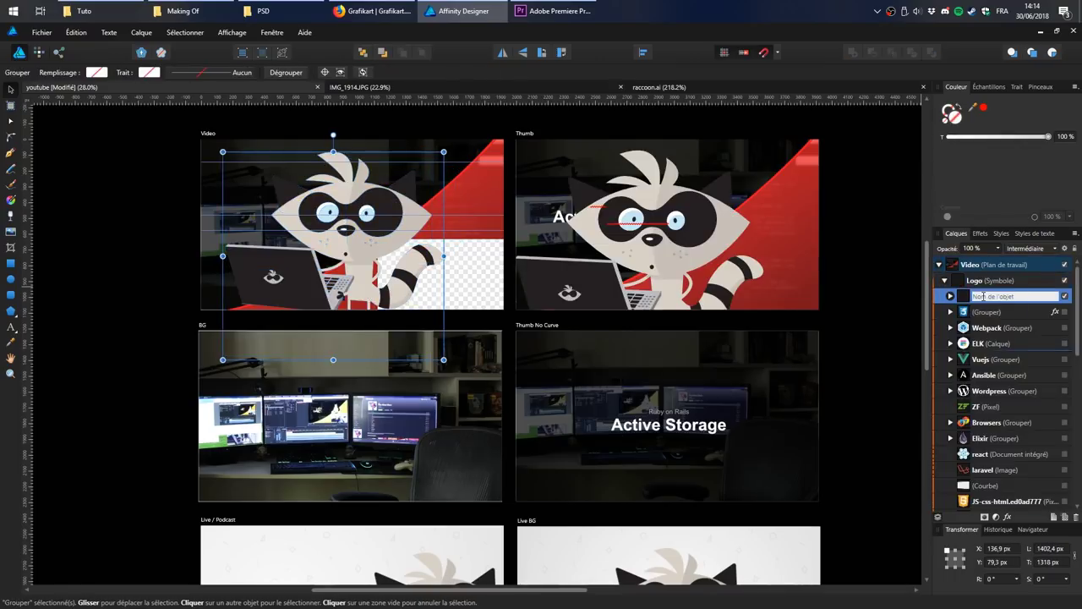
pyautogui.write('Raton')
pyautogui.press('Return')
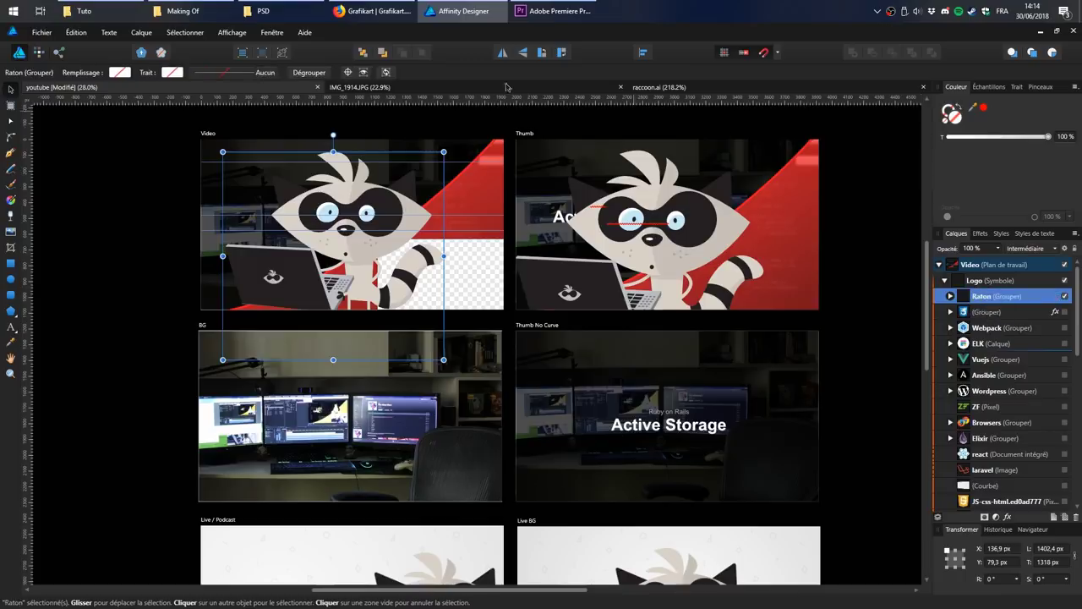
# Step: Scale the Raton group to about 631 × 593 px, place it over the red curve and delete the shadow under its feet
pyautogui.moveTo(222, 151); pyautogui.dragTo(345, 266)
pyautogui.moveTo(407, 294); pyautogui.dragTo(448, 190)
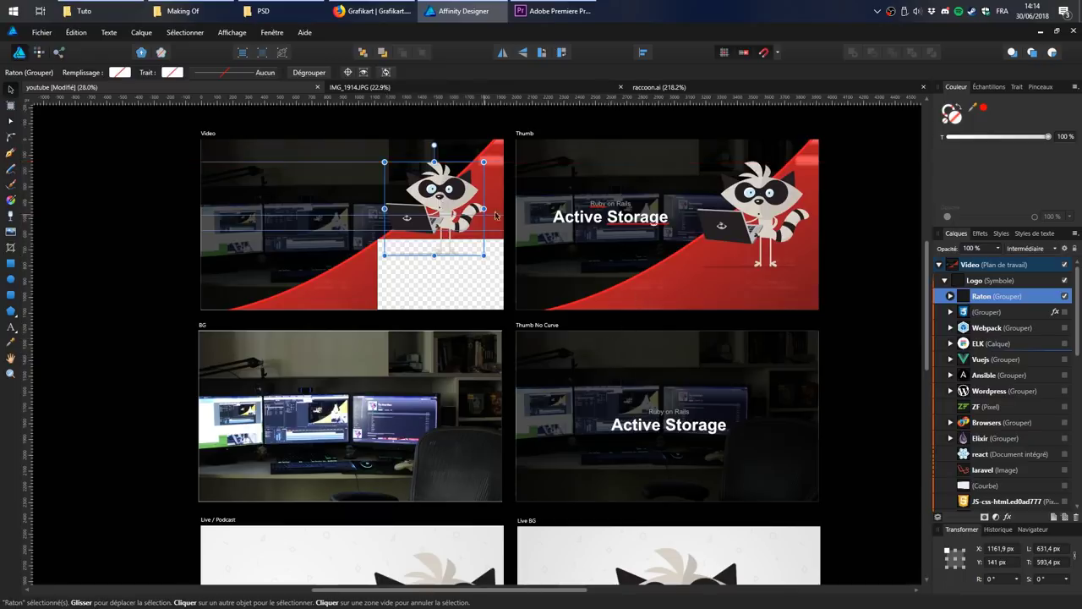
pyautogui.doubleClick(429, 255)
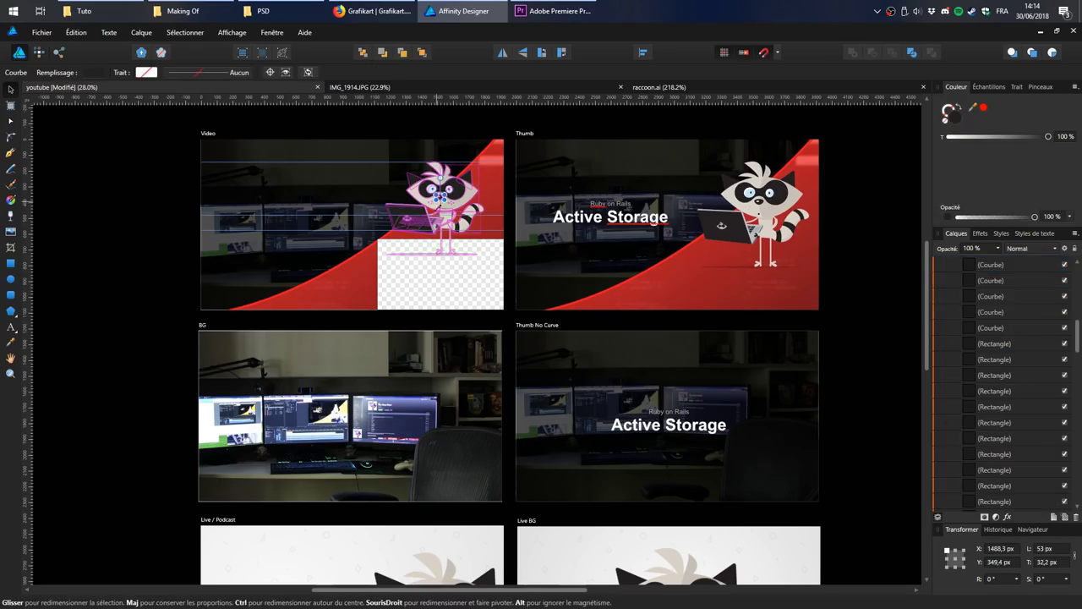
pyautogui.click(433, 267)
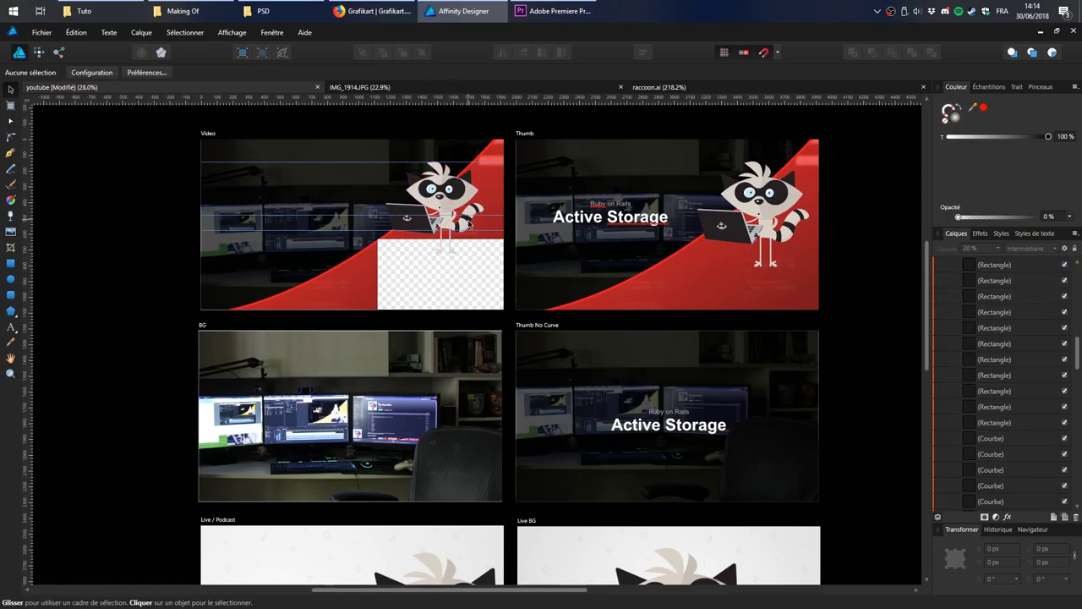
# Step: Replace the subtitle "Ruby on Rails" on the Thumb artboard with "Making of"
pyautogui.click(626, 221)
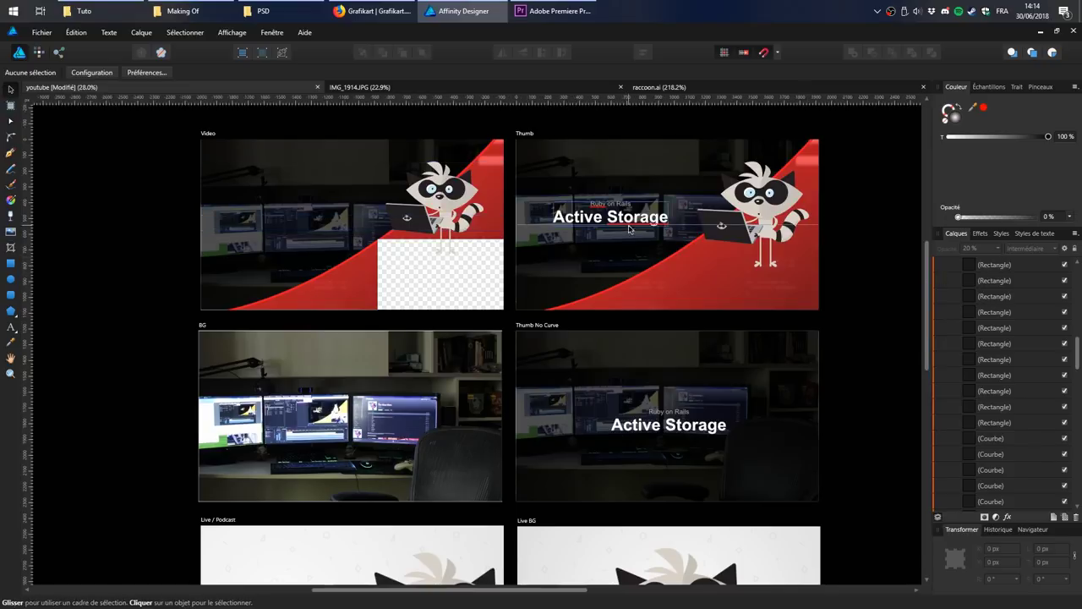
pyautogui.doubleClick(626, 222)
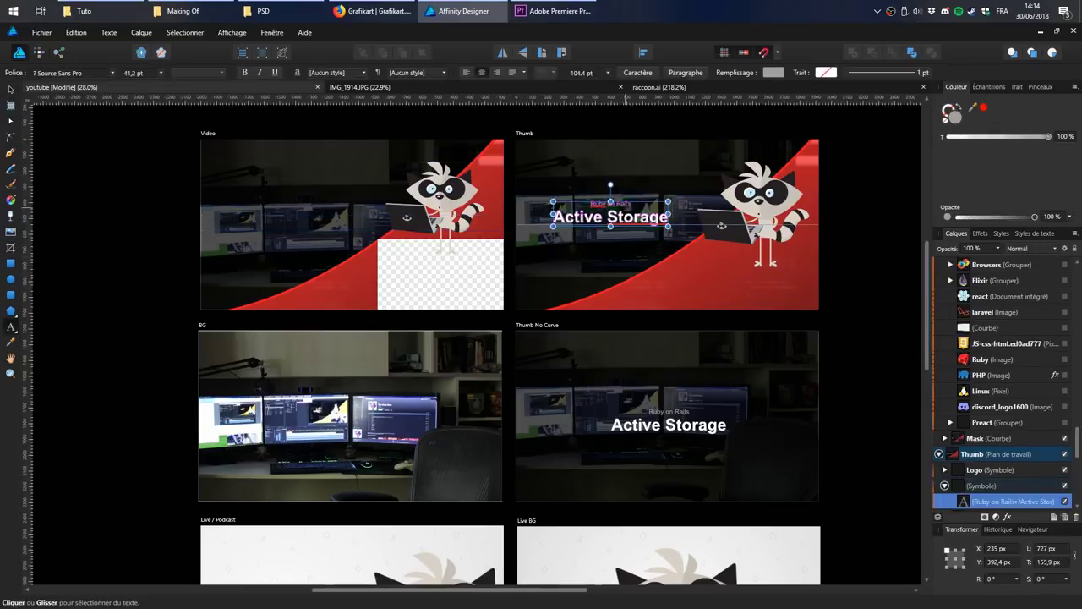
pyautogui.scroll(2, 626, 216)
pyautogui.moveTo(640, 202); pyautogui.dragTo(557, 201)
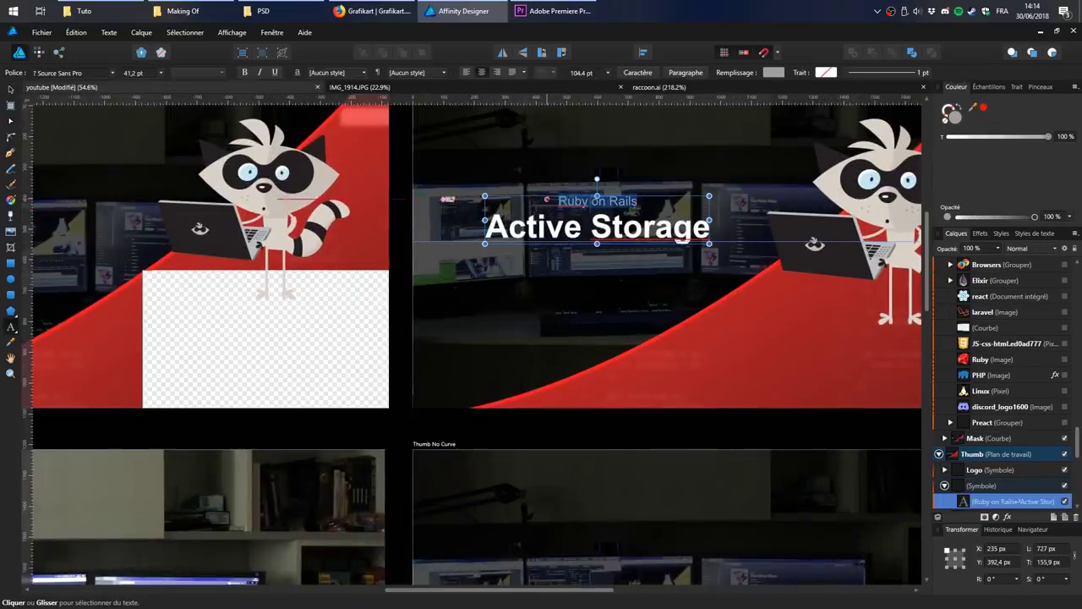
pyautogui.write('Making of')
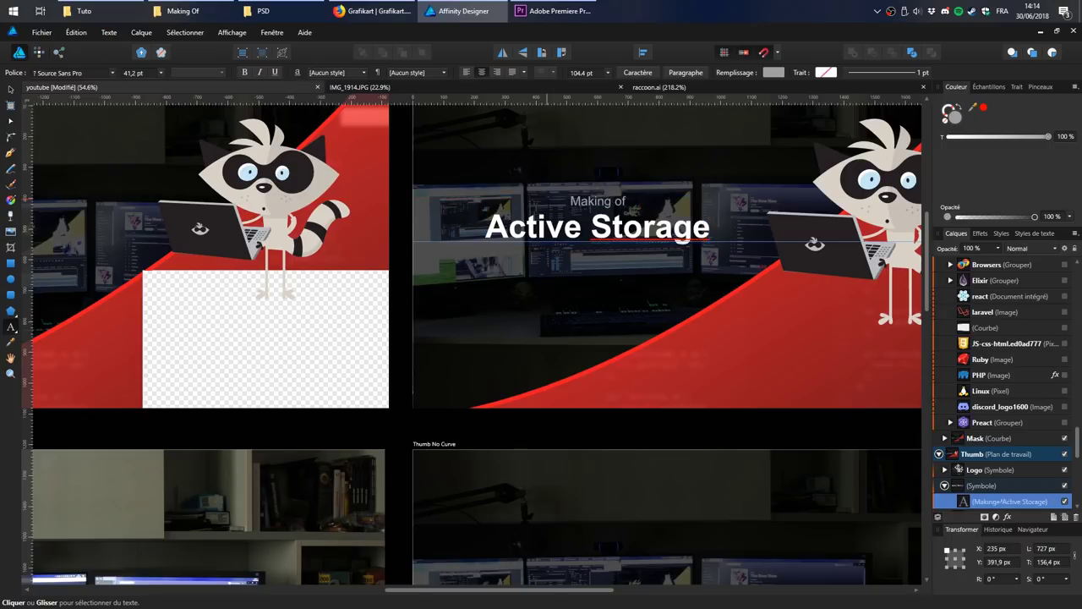
pyautogui.press('Escape')
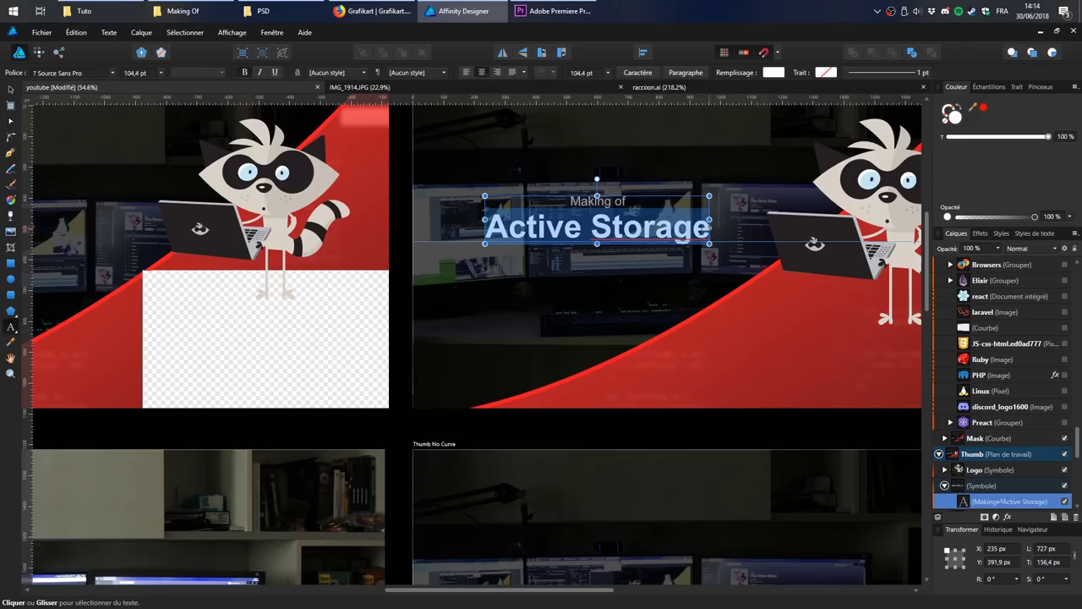
# Step: Replace the title "Active Storage" on the Thumb artboard with "Tutoriels"
pyautogui.moveTo(510, 226); pyautogui.dragTo(713, 228)
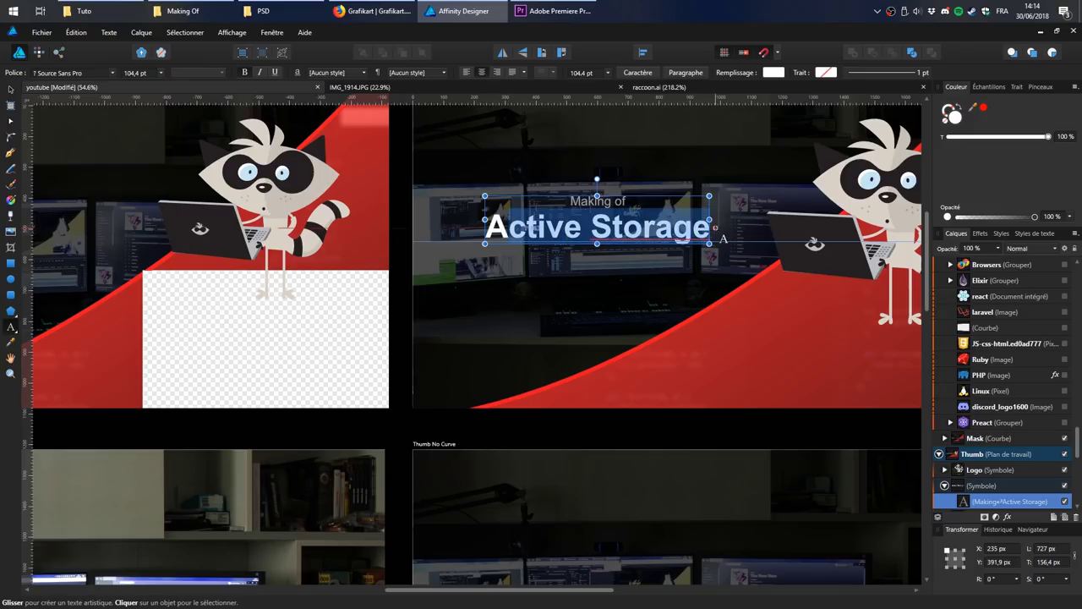
pyautogui.write('Tutoria')
pyautogui.press('BackSpace')
pyautogui.write('els')
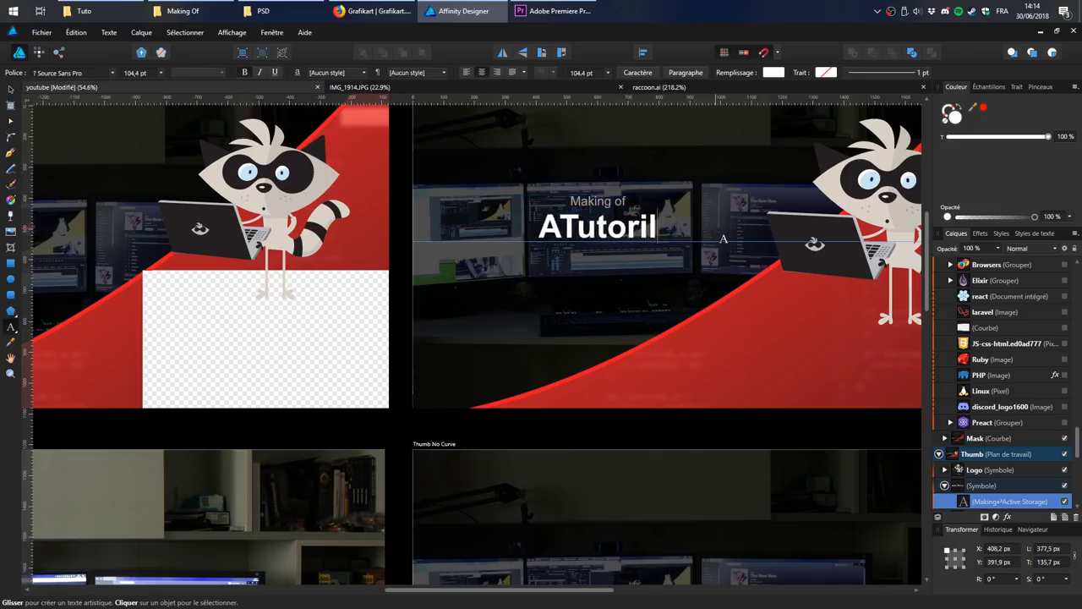
pyautogui.press('Escape')
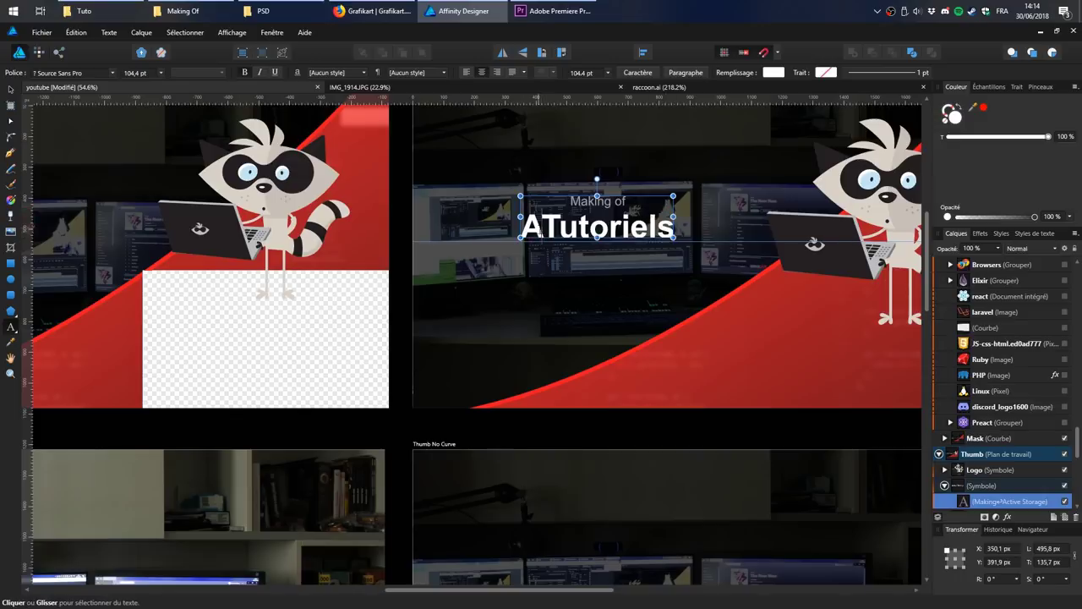
pyautogui.click(531, 227)
pyautogui.press('BackSpace')
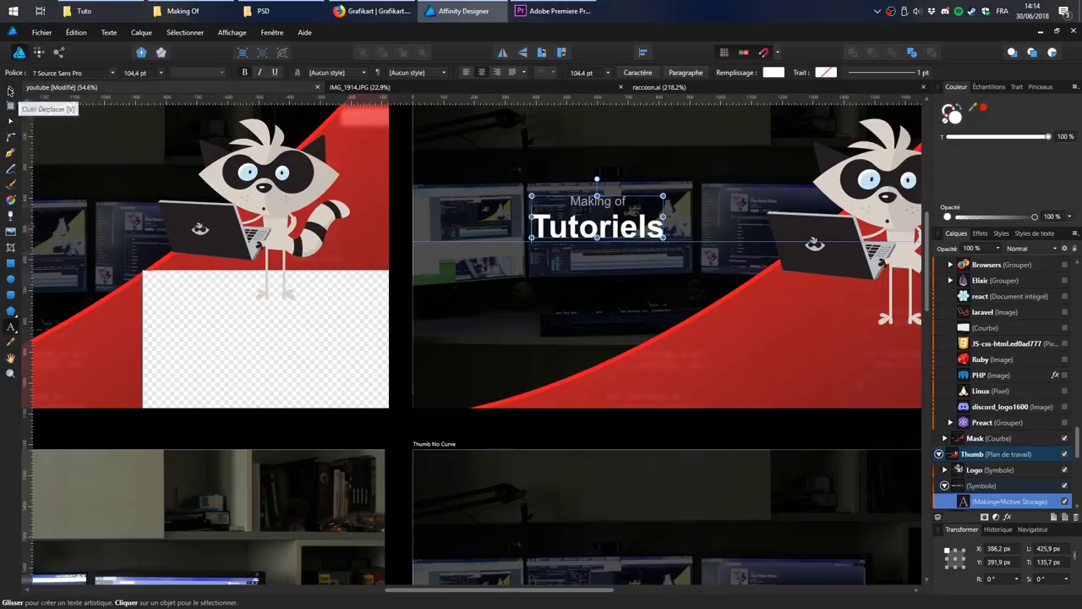
pyautogui.click(10, 88)
# Step: Hide the red Ruby curve inside the Courbe symbol of the Thumb artboard
pyautogui.scroll(-4, 444, 394)
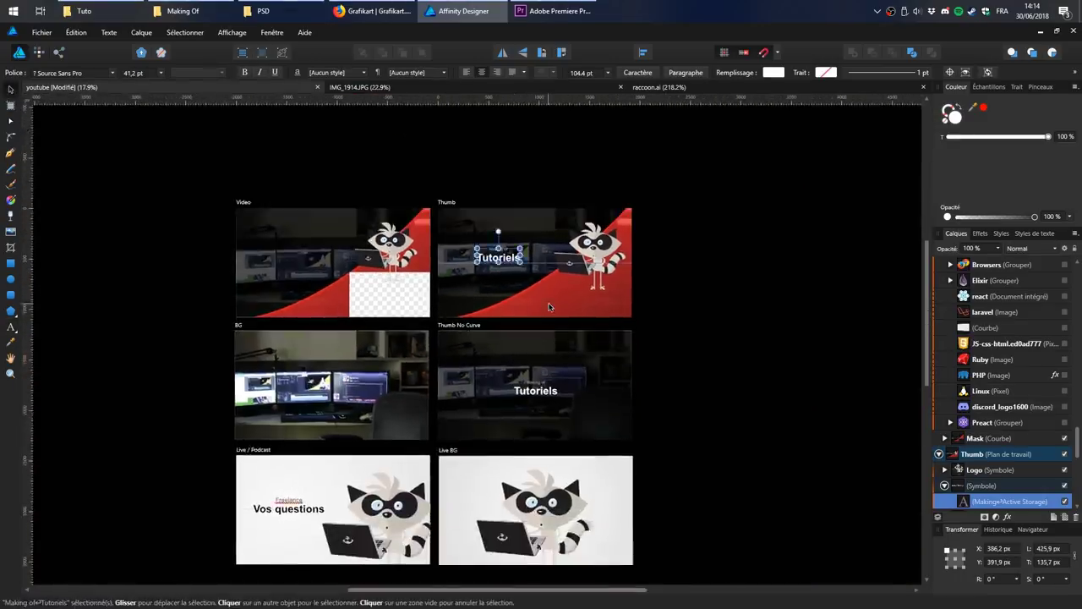
pyautogui.click(548, 305)
pyautogui.scroll(2, 549, 307)
pyautogui.scroll(1, 549, 306)
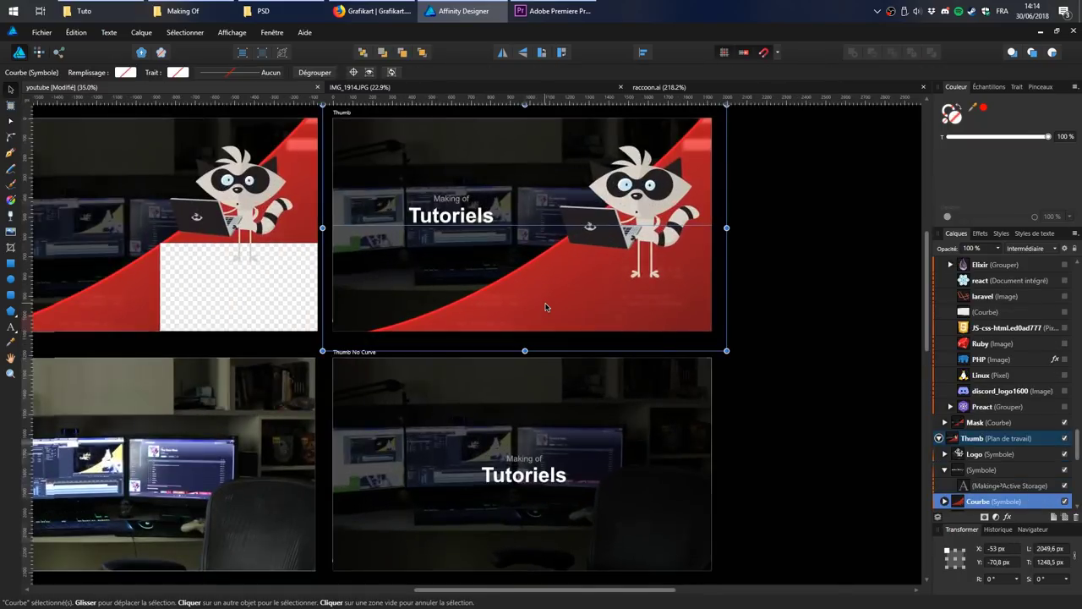
pyautogui.scroll(-5, 946, 397)
pyautogui.scroll(5, 949, 292)
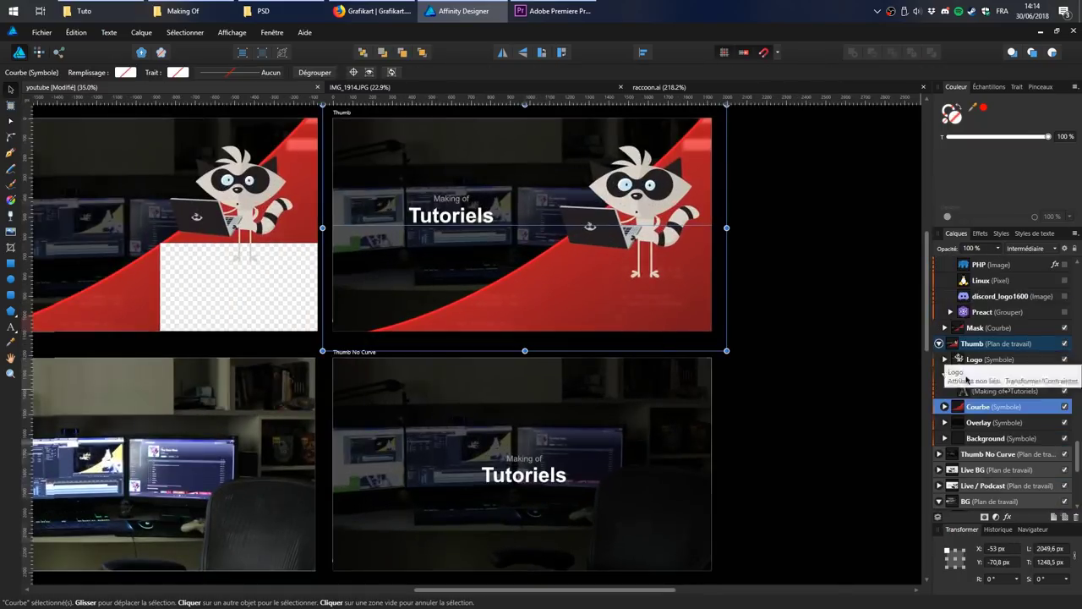
pyautogui.click(946, 407)
pyautogui.scroll(-6, 964, 406)
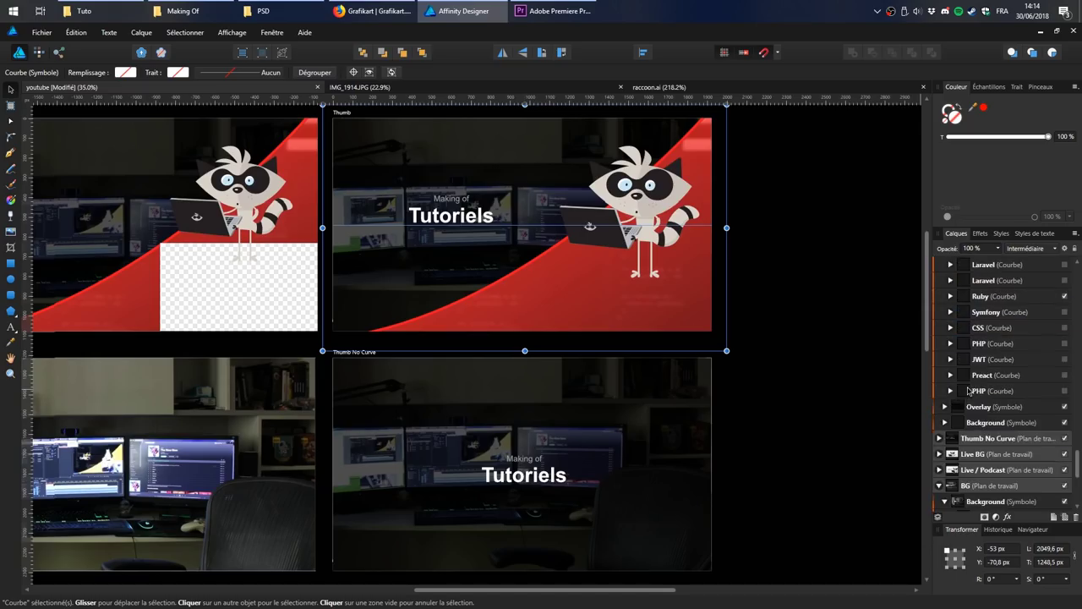
pyautogui.click(1065, 391)
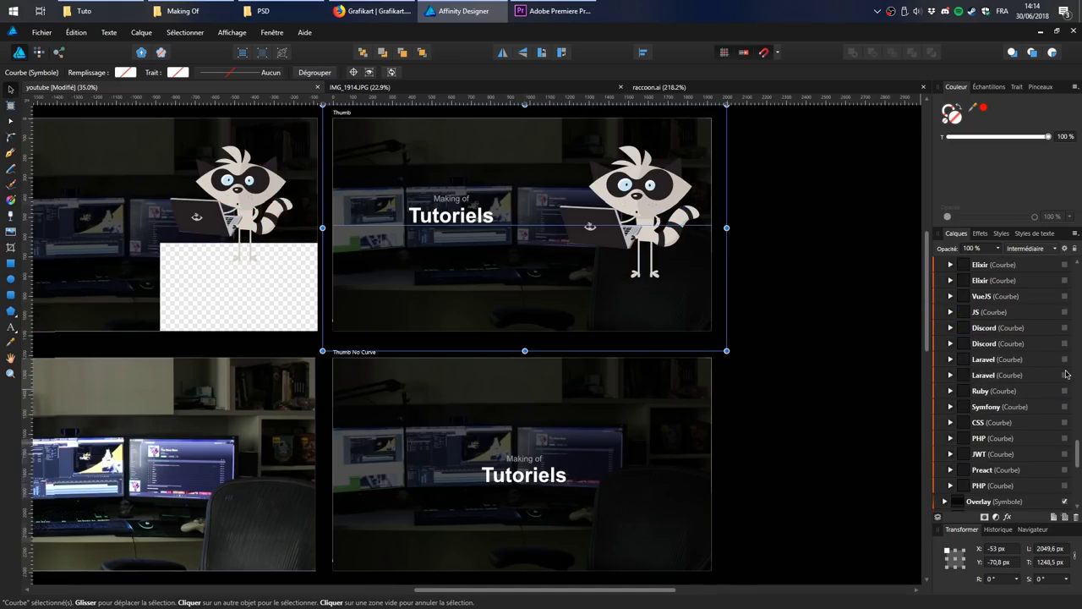
# Step: Duplicate the second Laravel curve in the Courbe symbol, name the copy Grafikart and make it visible
pyautogui.click(1066, 375)
pyautogui.click(1065, 377)
pyautogui.click(1066, 377)
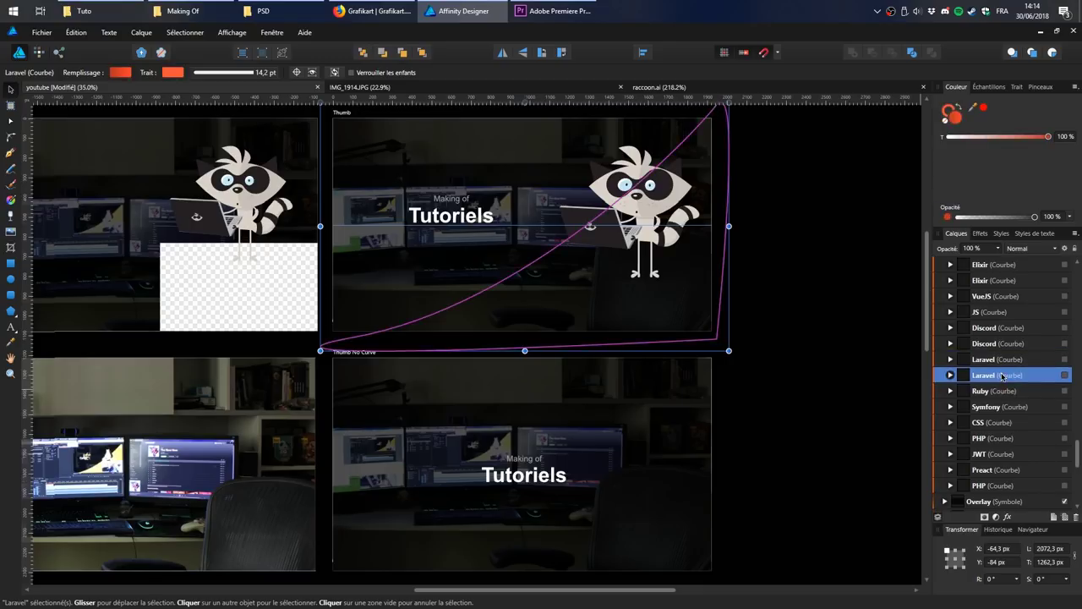
pyautogui.hotkey('ctrl', 'j')
pyautogui.doubleClick(983, 378)
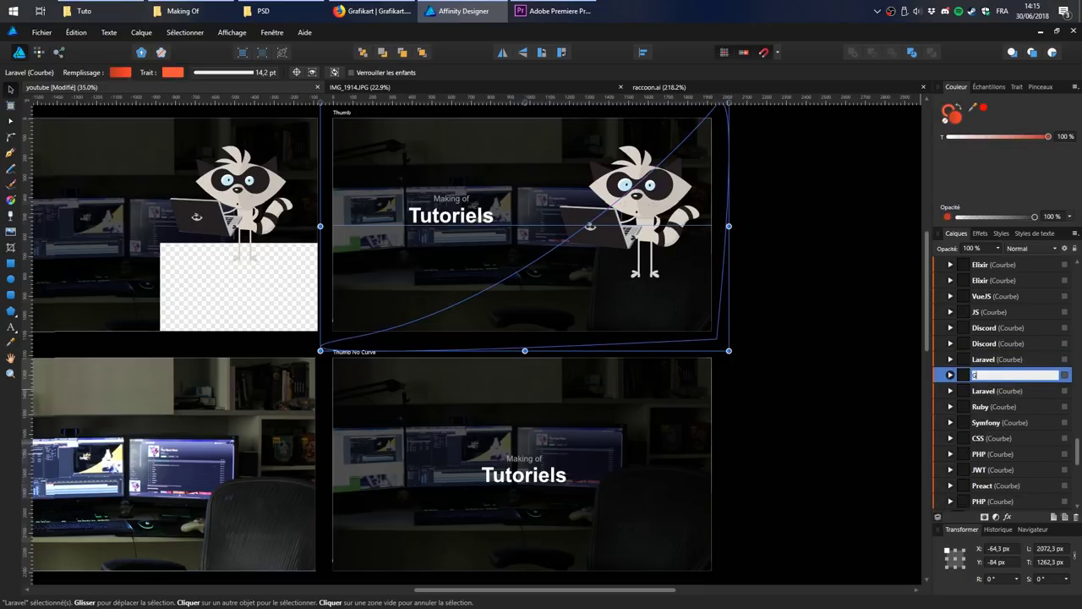
pyautogui.press('Return')
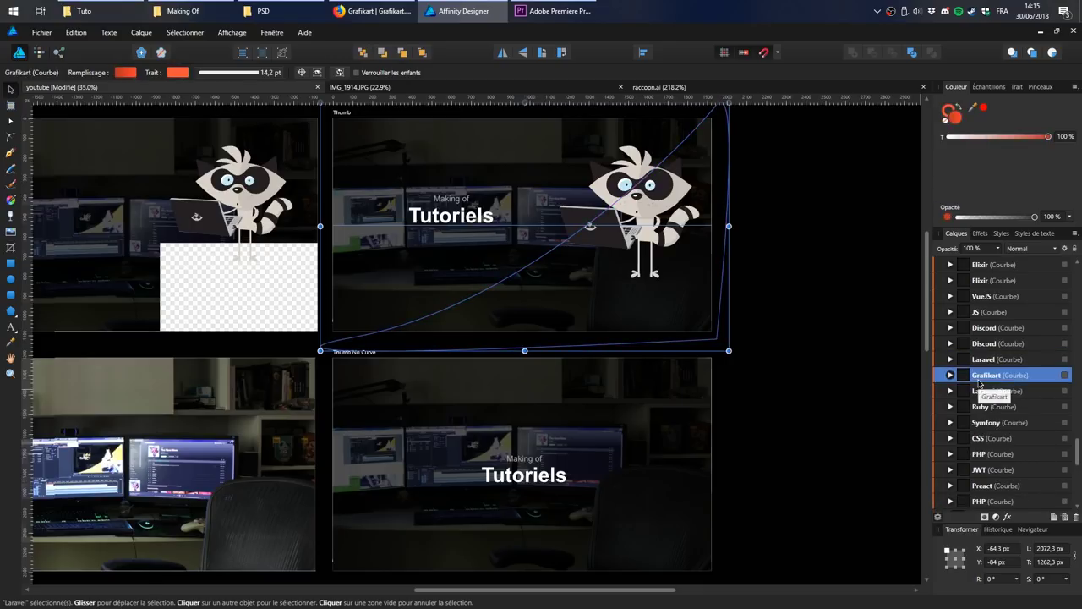
pyautogui.click(1066, 375)
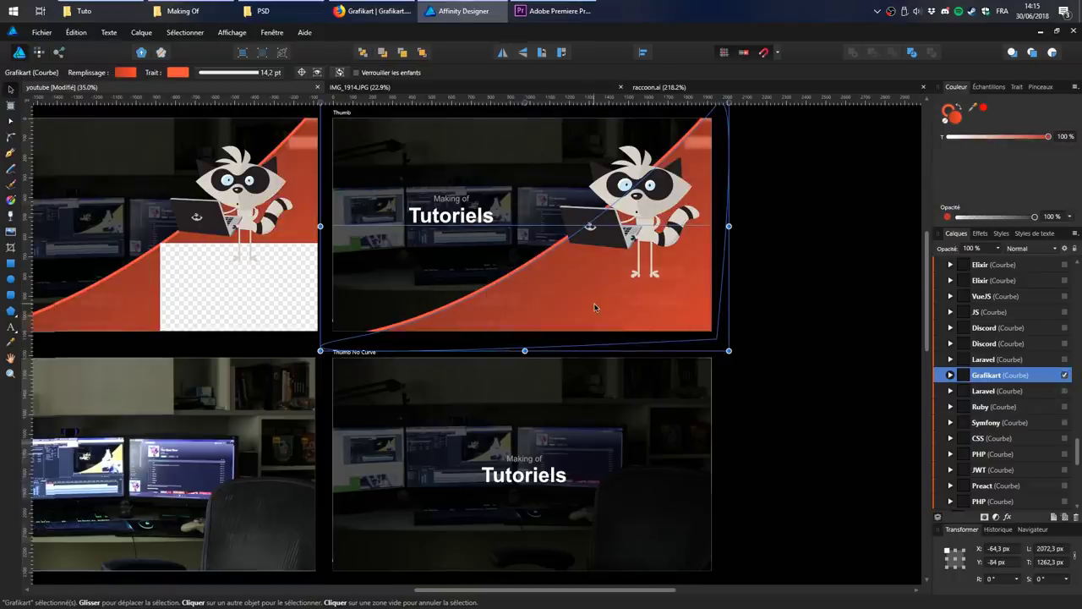
# Step: Set the start colour of the Grafikart curve's fill gradient to hex 78ab4e, the logo background colour from the Grafikart website
pyautogui.click(372, 11)
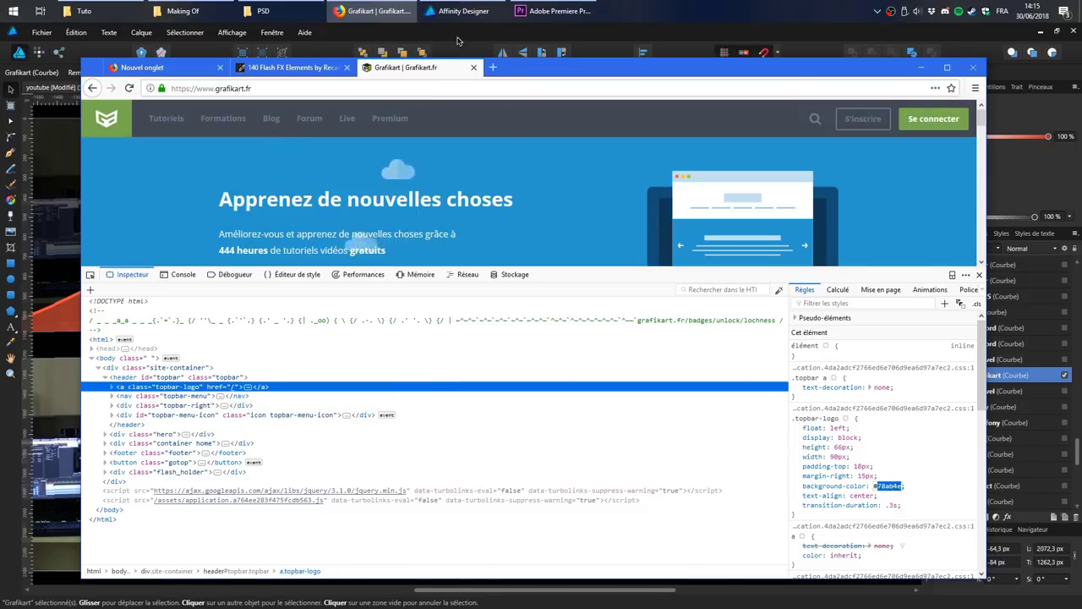
pyautogui.click(320, 56)
pyautogui.click(125, 73)
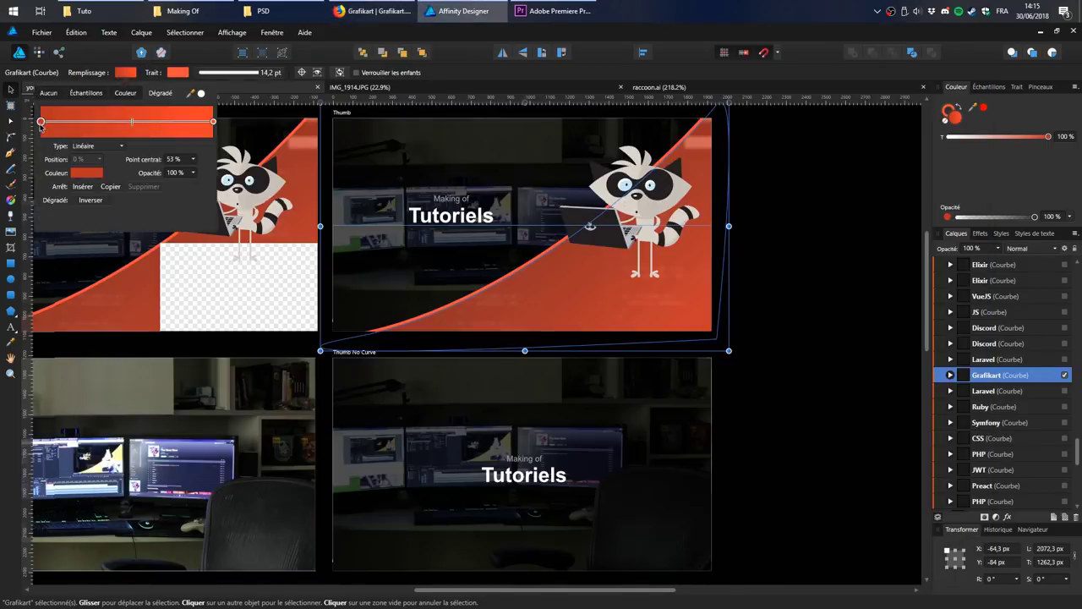
pyautogui.click(78, 173)
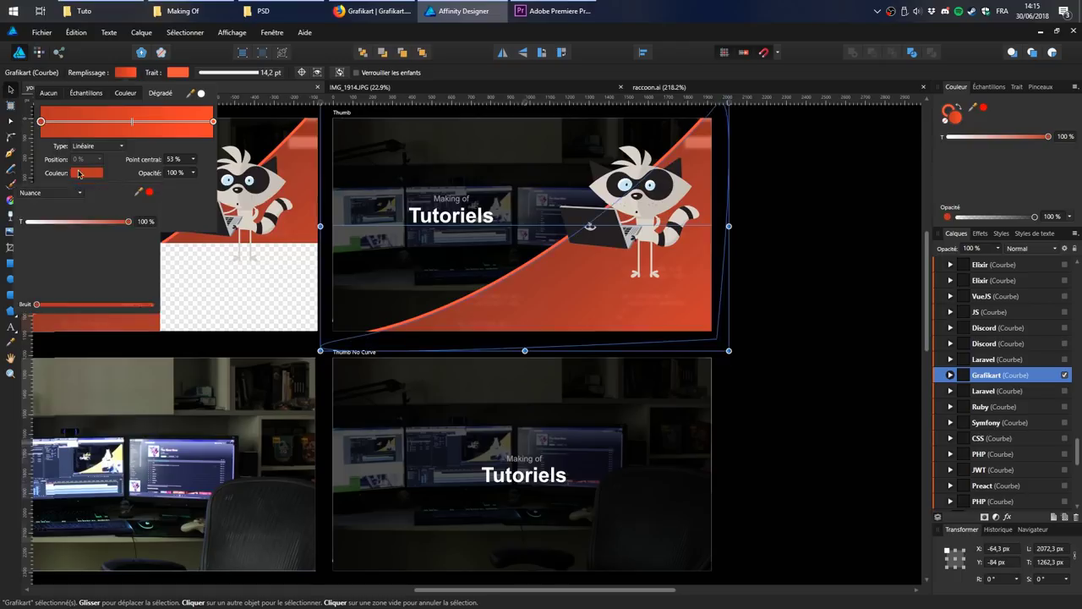
pyautogui.click(73, 193)
pyautogui.click(52, 220)
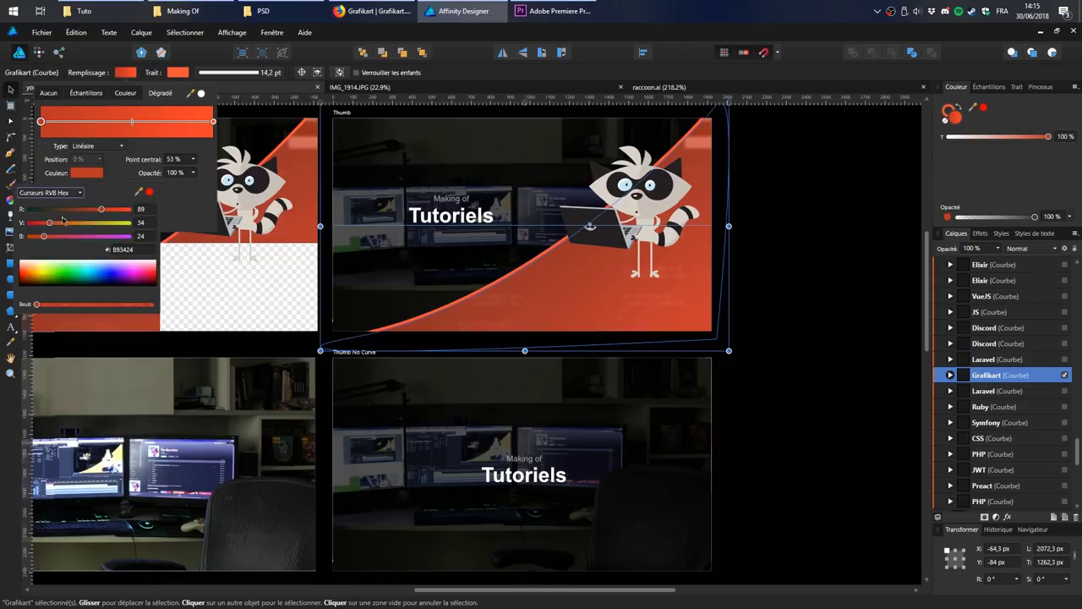
pyautogui.click(129, 248)
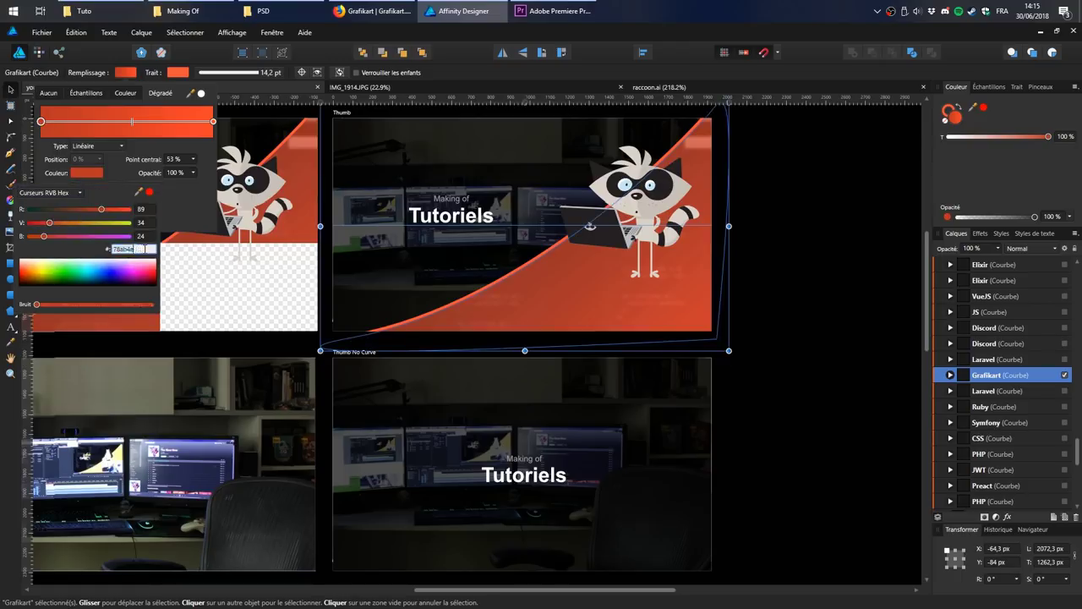
pyautogui.write('78ab4e')
pyautogui.press('Return')
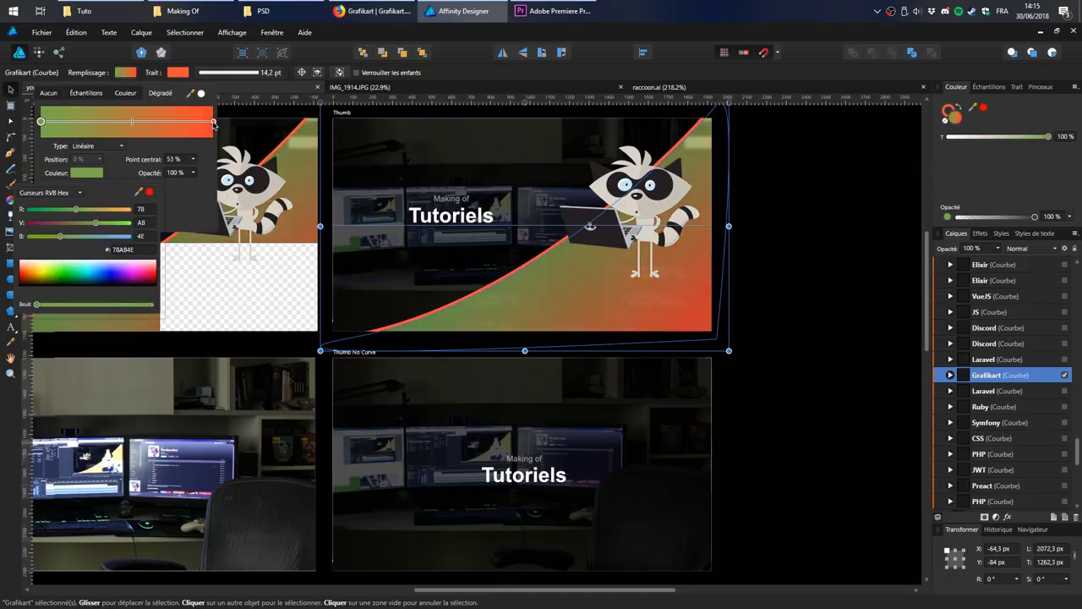
# Step: Set the gradient's end colour to hex 78ab4e and darken it to a lightness of 30
pyautogui.click(213, 123)
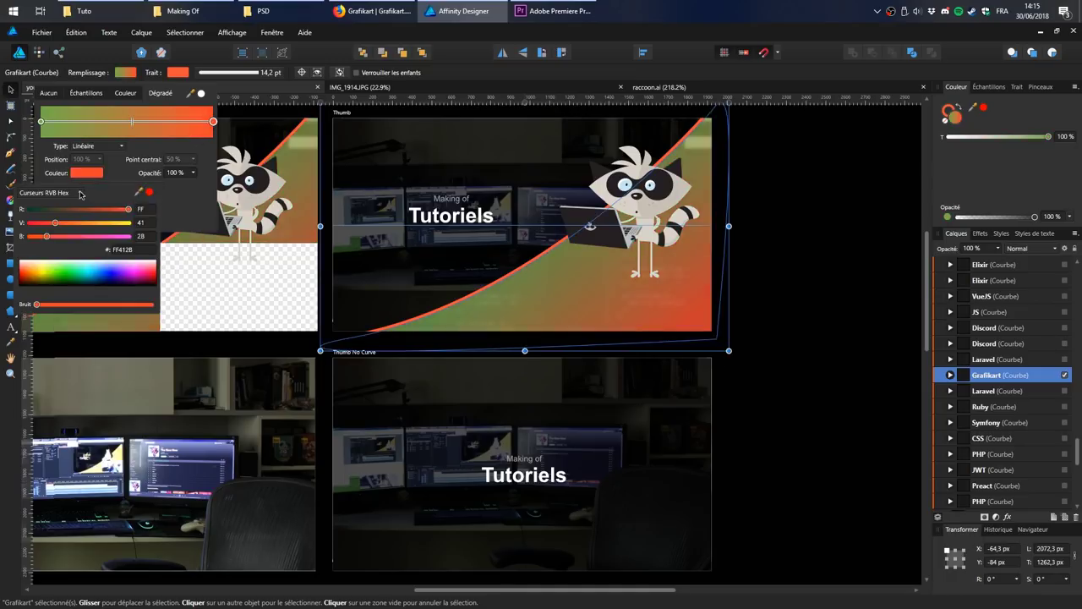
pyautogui.click(123, 249)
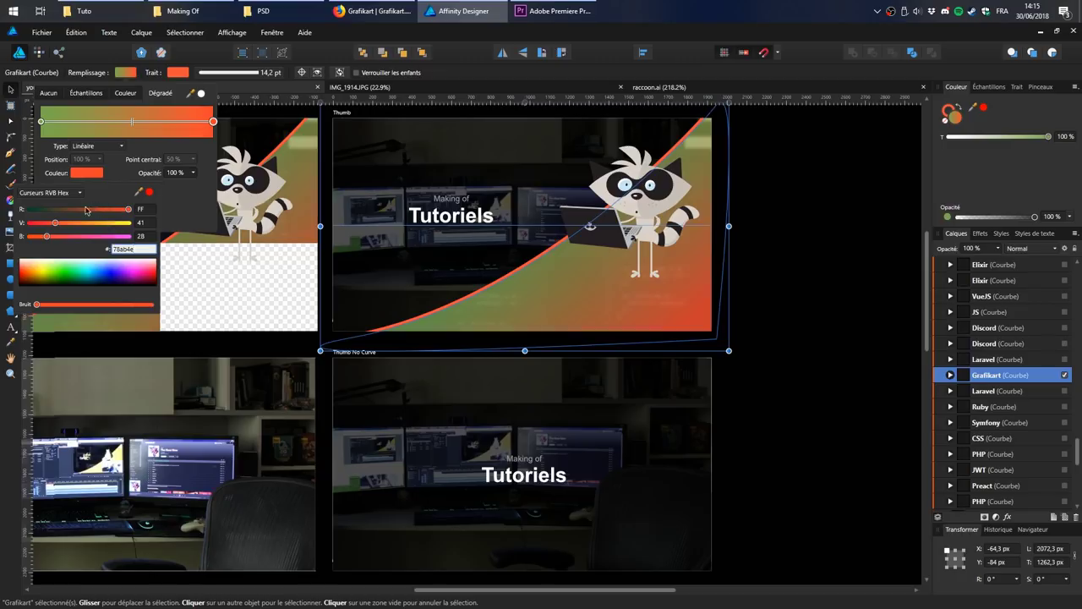
pyautogui.write('78ab4e')
pyautogui.press('Return')
pyautogui.click(50, 193)
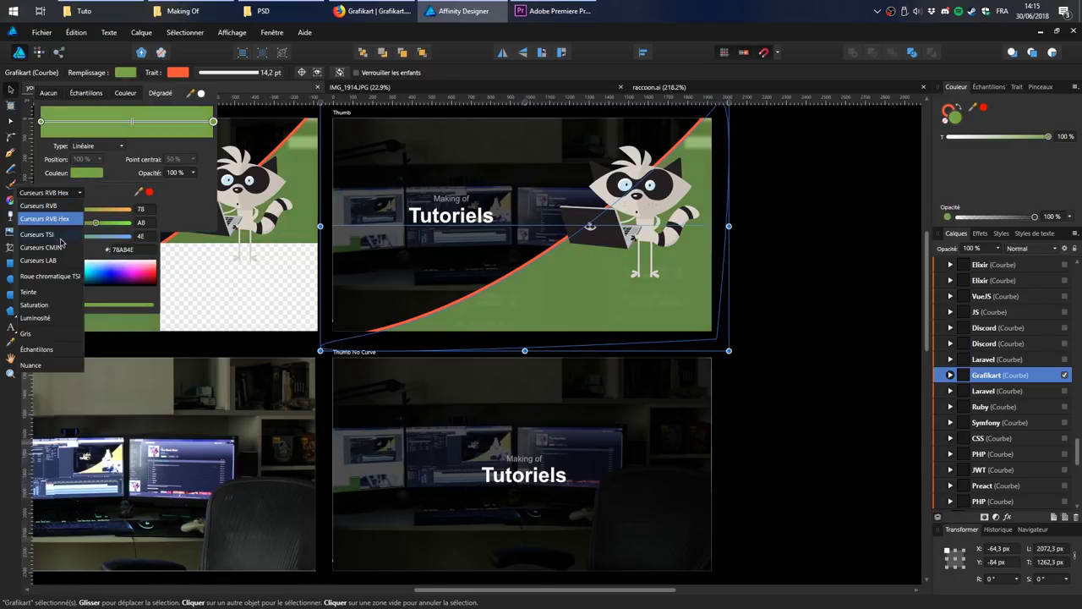
pyautogui.click(38, 234)
pyautogui.moveTo(79, 239); pyautogui.dragTo(59, 241)
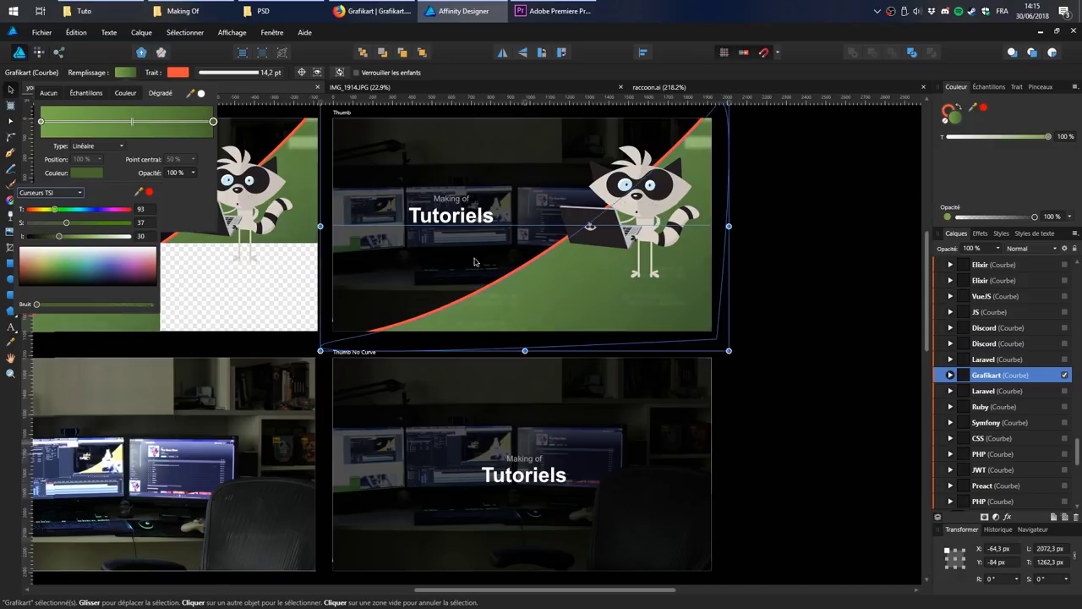
# Step: Change the Grafikart curve's stroke to hex 78ab4e, lighten it to a lightness of 76 and deselect the curve
pyautogui.click(178, 73)
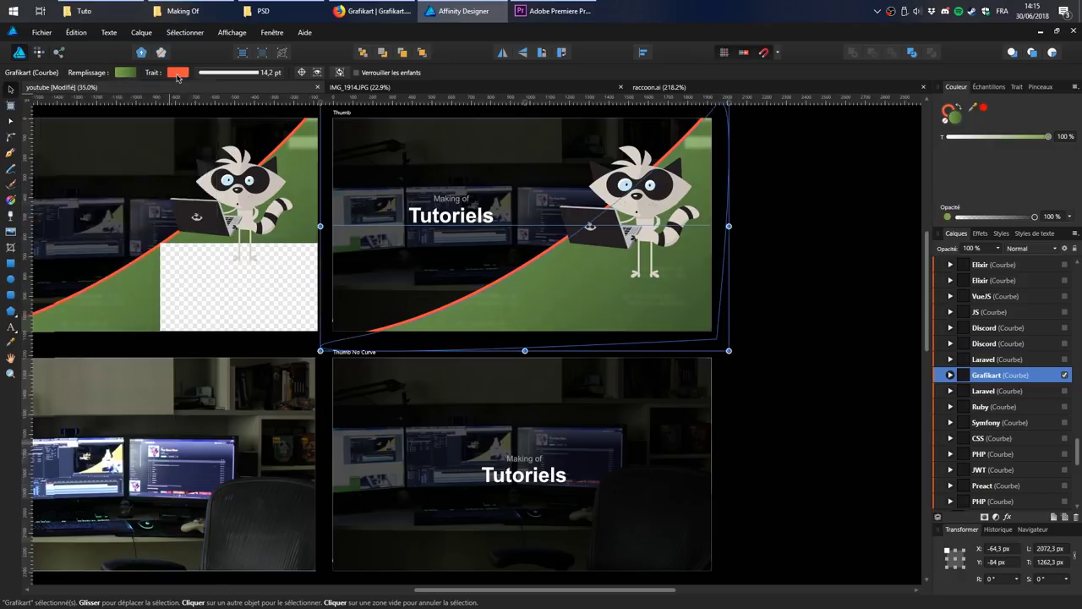
pyautogui.click(178, 73)
pyautogui.click(138, 113)
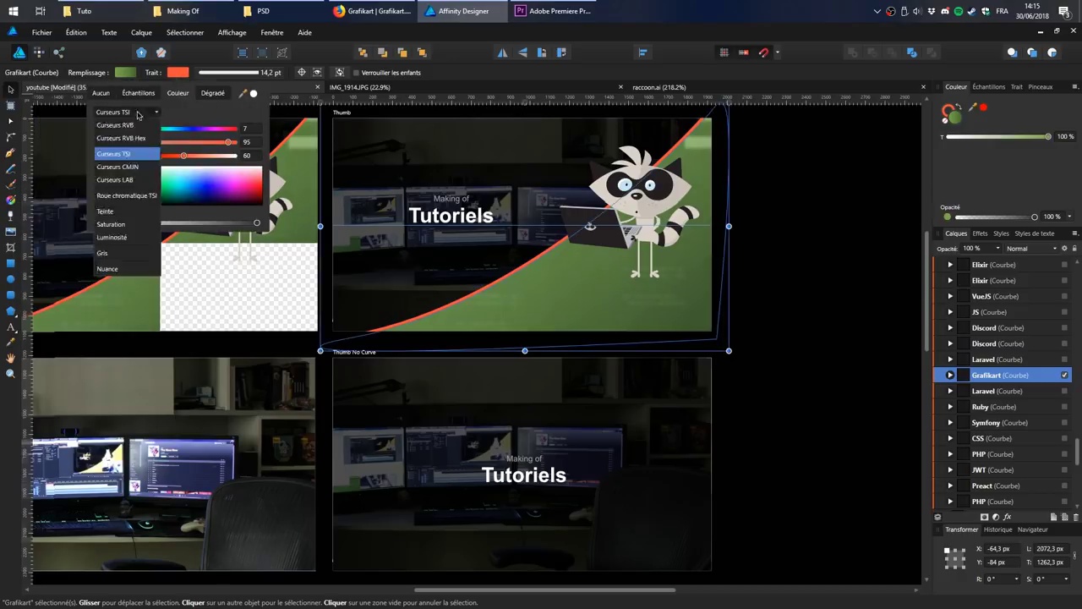
pyautogui.click(133, 139)
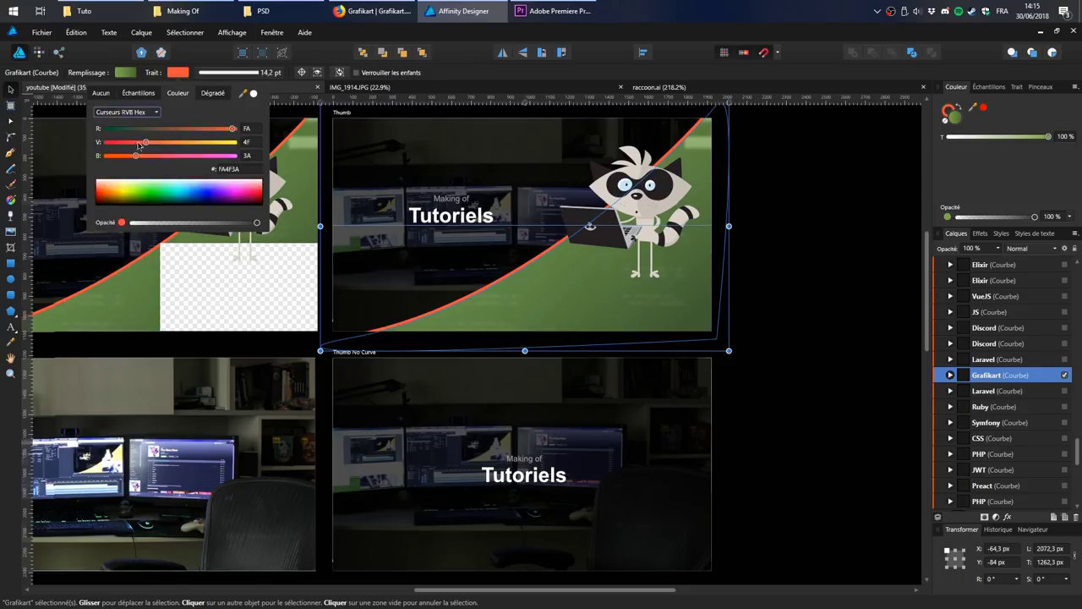
pyautogui.doubleClick(234, 168)
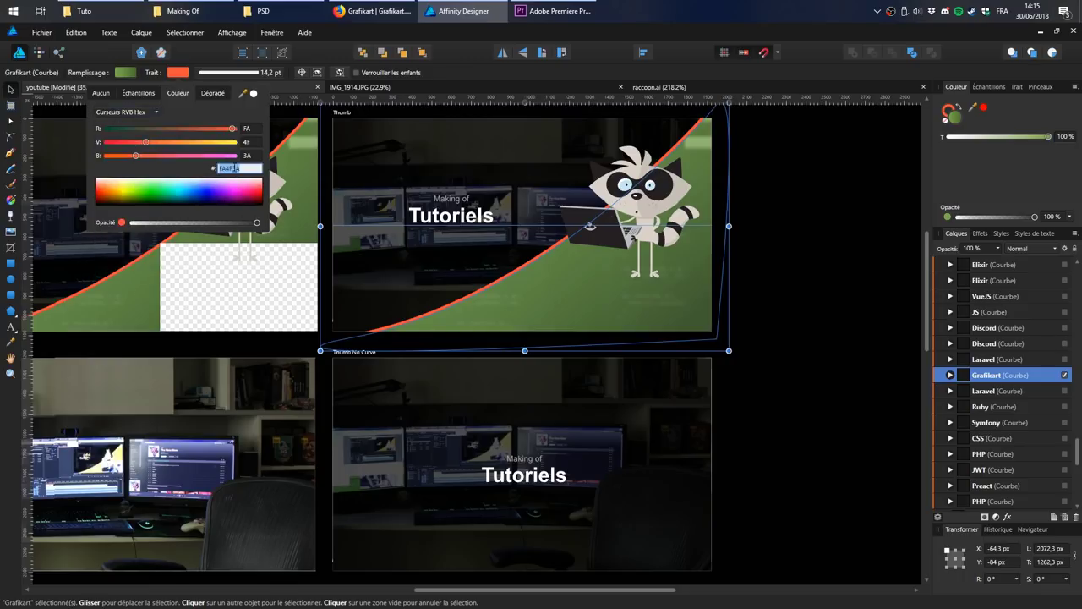
pyautogui.click(154, 113)
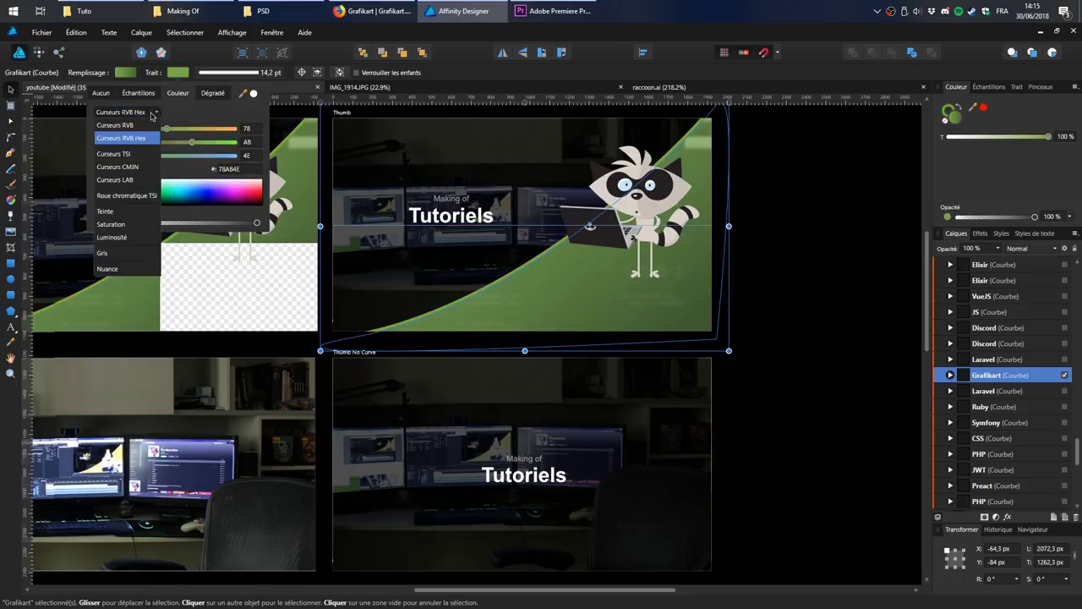
pyautogui.click(132, 155)
pyautogui.moveTo(170, 156); pyautogui.dragTo(204, 160)
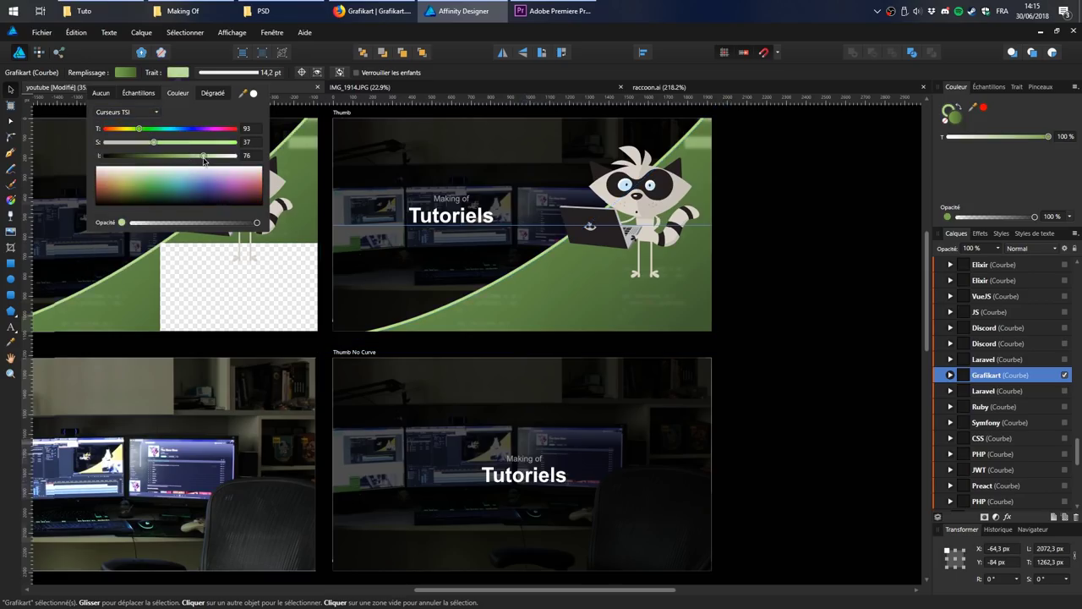
pyautogui.click(754, 191)
pyautogui.click(768, 185)
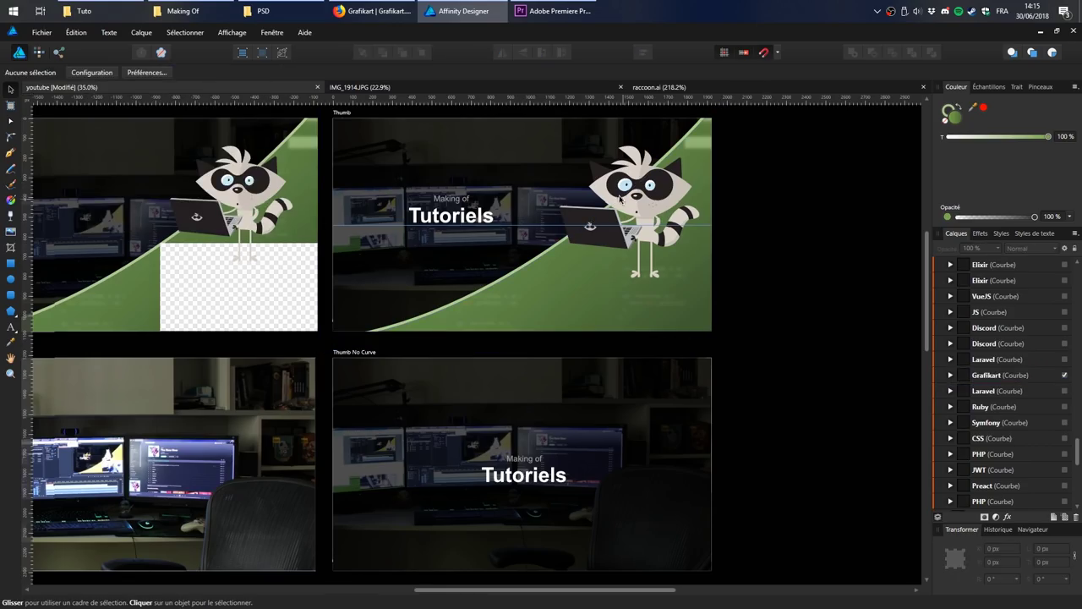
# Step: Delete the raccoon group from the Logo symbol of the Thumb artboard
pyautogui.click(645, 193)
pyautogui.scroll(3, 989, 338)
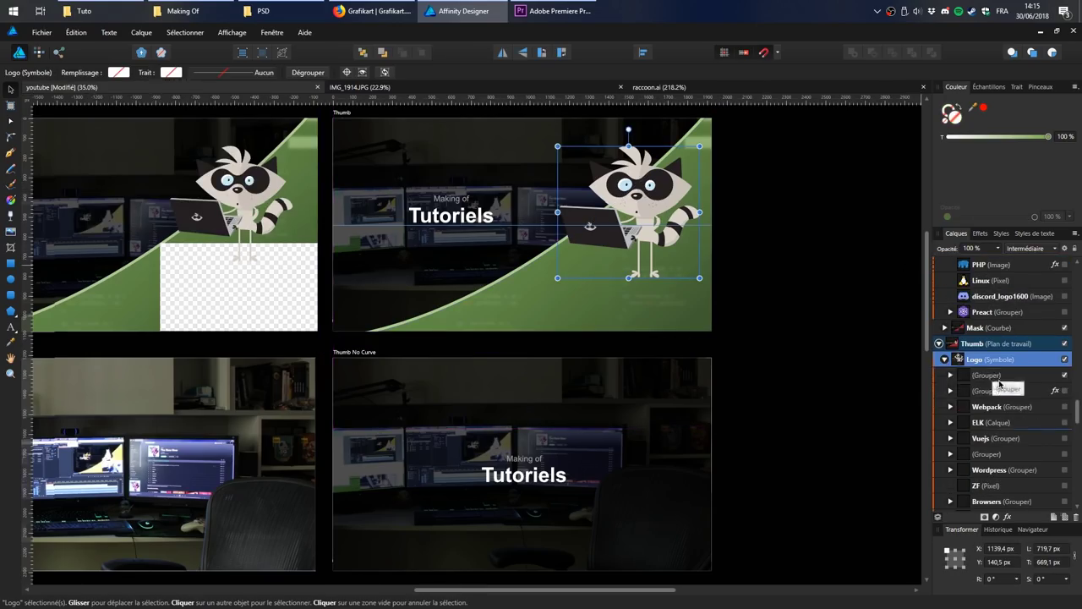
pyautogui.click(994, 375)
pyautogui.doubleClick(990, 375)
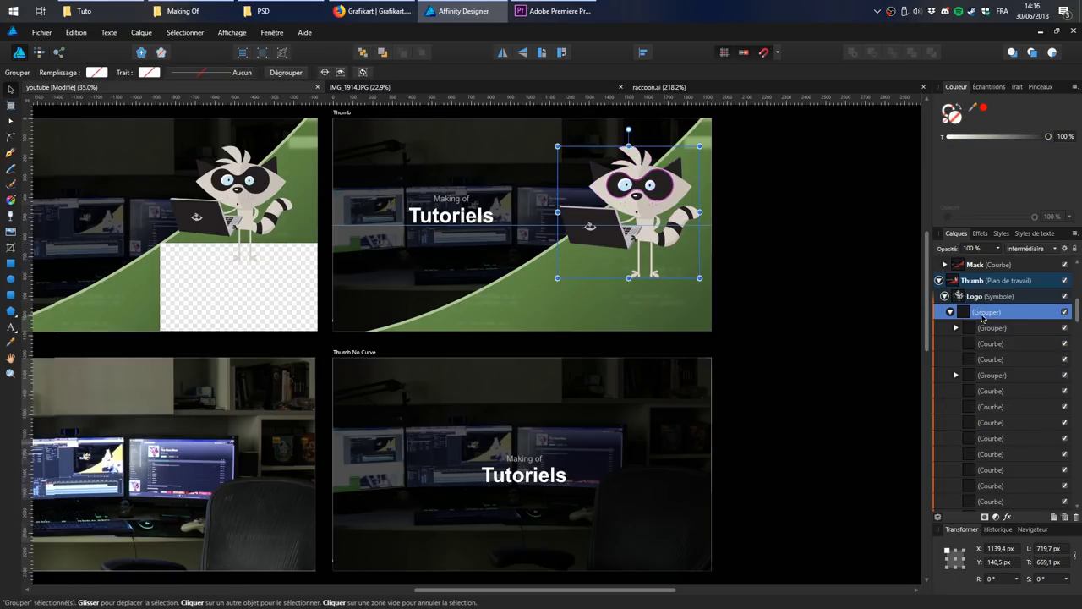
pyautogui.press('Delete')
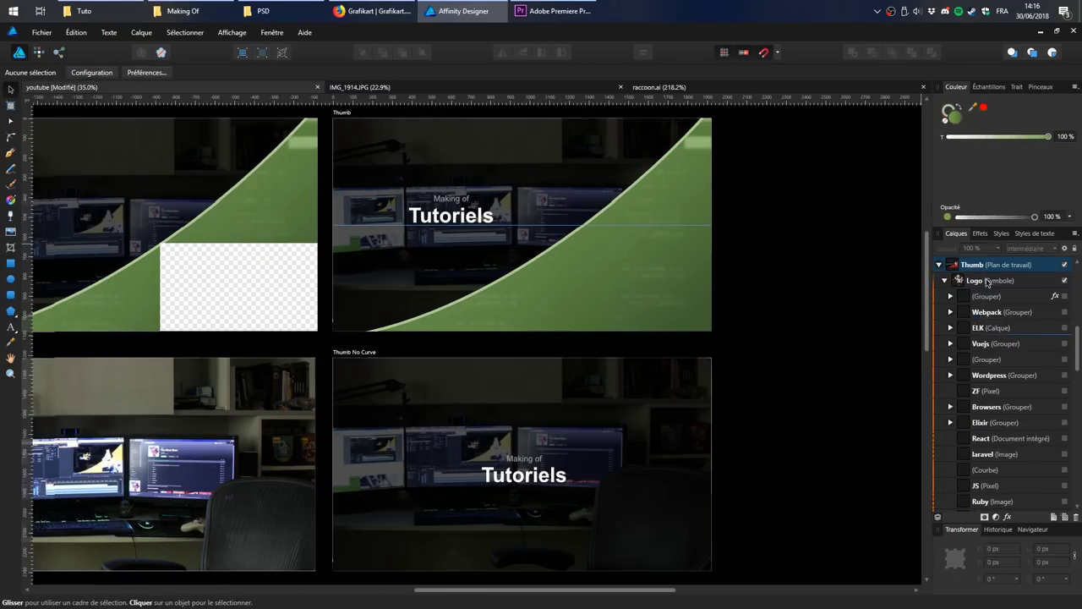
# Step: Open grafikart.svg from the PSD folder, copy all its artwork and return to the youtube document
pyautogui.click(985, 281)
pyautogui.click(263, 11)
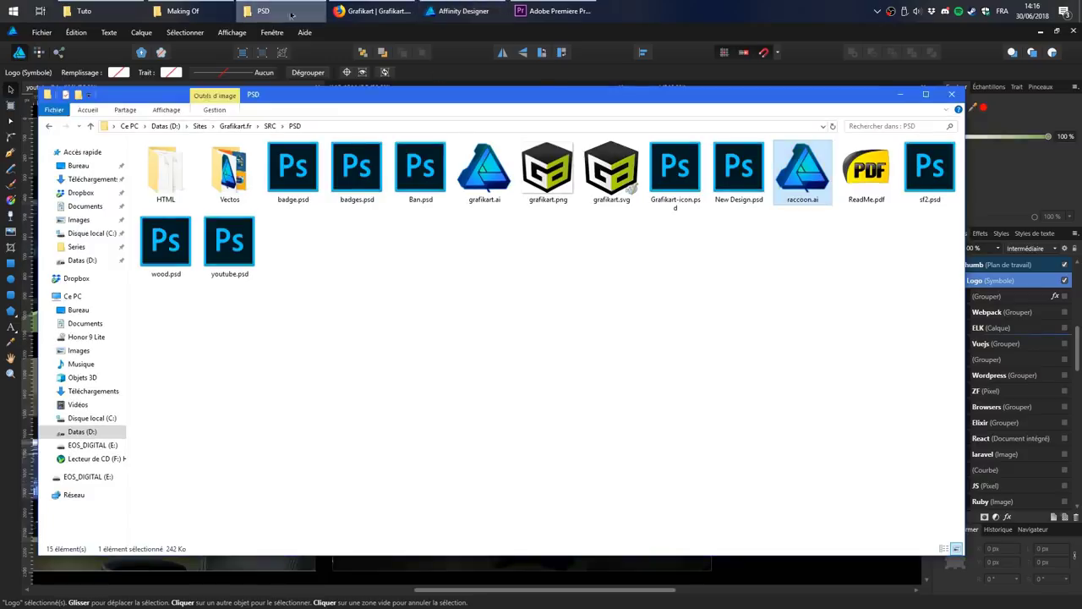
pyautogui.moveTo(607, 169); pyautogui.dragTo(580, 78)
pyautogui.hotkey('ctrl', 'a')
pyautogui.click(240, 93)
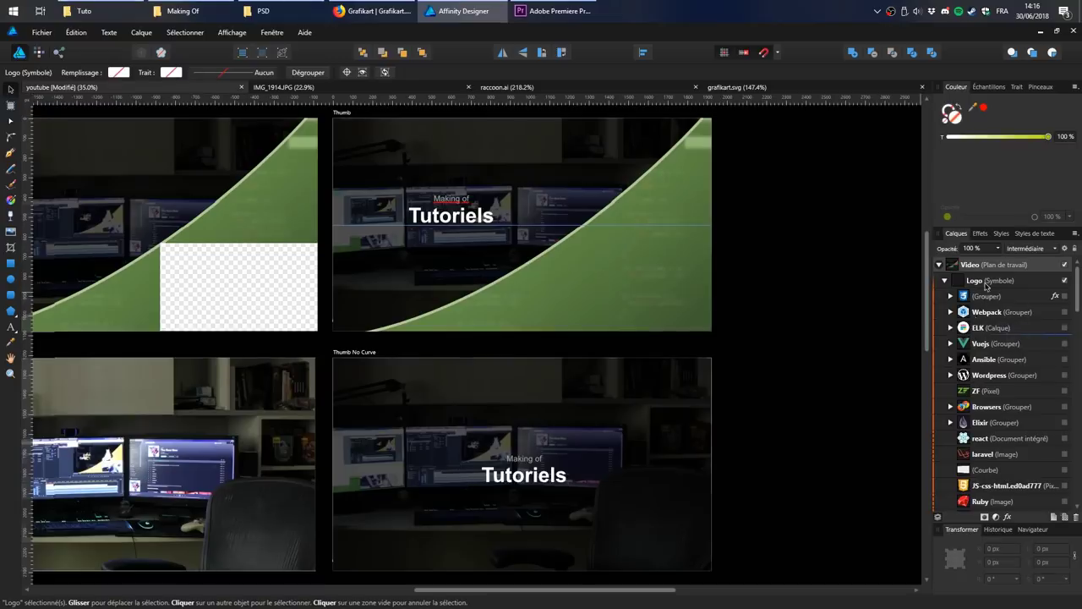
# Step: Paste the copied Grafikart artwork into the Logo symbol of the youtube document
pyautogui.click(987, 296)
pyautogui.hotkey('ctrl', 'v')
pyautogui.moveTo(385, 182); pyautogui.dragTo(728, 211)
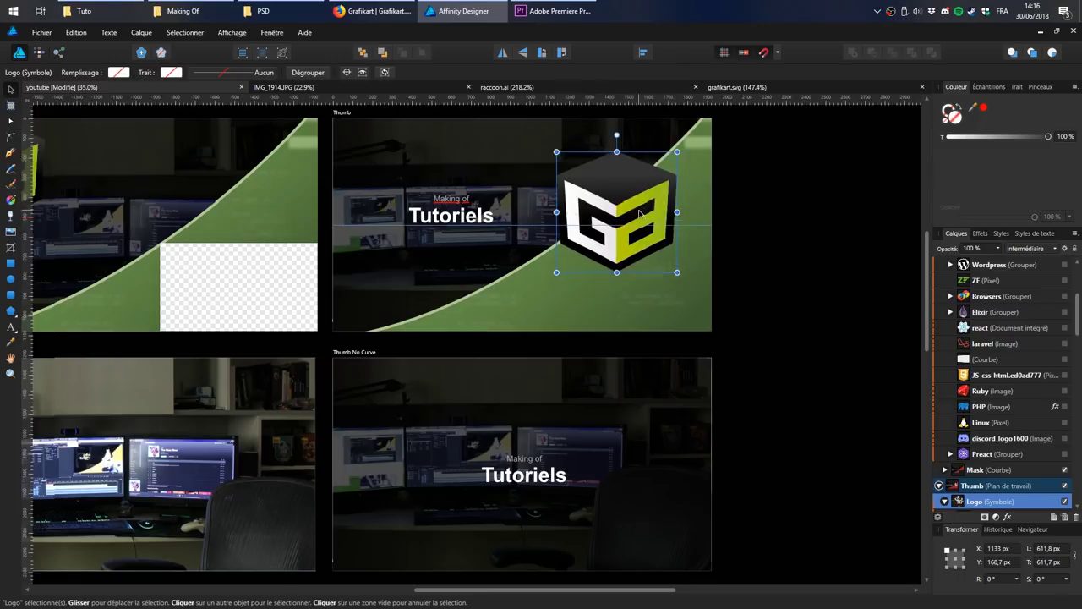
pyautogui.hotkey('ctrl', 'z')
pyautogui.doubleClick(380, 188)
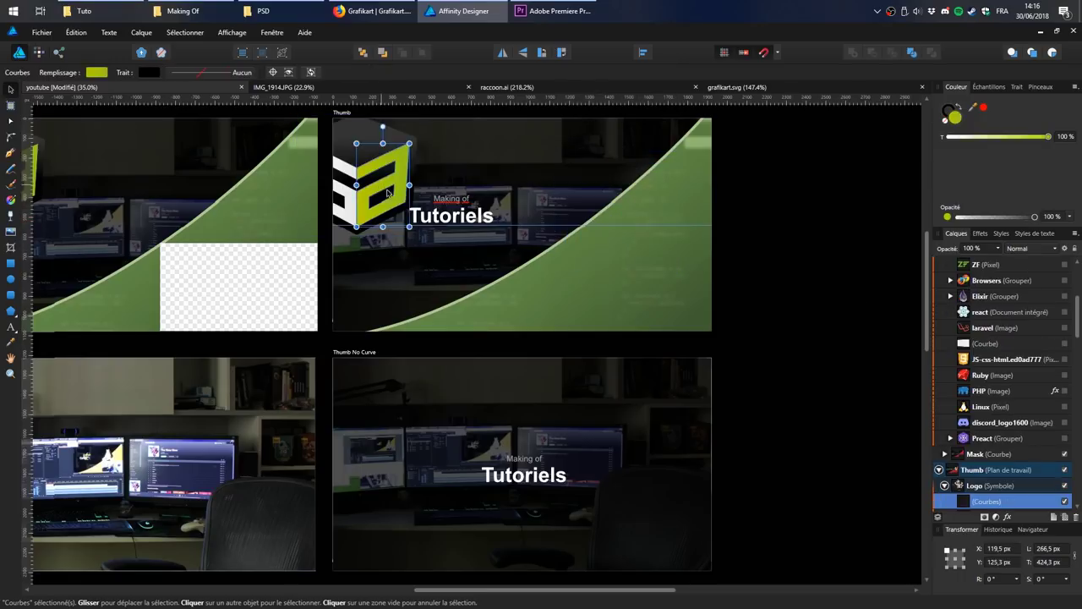
pyautogui.moveTo(403, 177); pyautogui.dragTo(507, 179)
pyautogui.hotkey('ctrl', 'z')
# Step: Group the pasted logo curves and move the group over the green curve on the Thumb artboard, at about X 1176, Y 143 px
pyautogui.scroll(-3, 972, 461)
pyautogui.keyDown('shift'); pyautogui.click(985, 439); pyautogui.keyUp('shift')
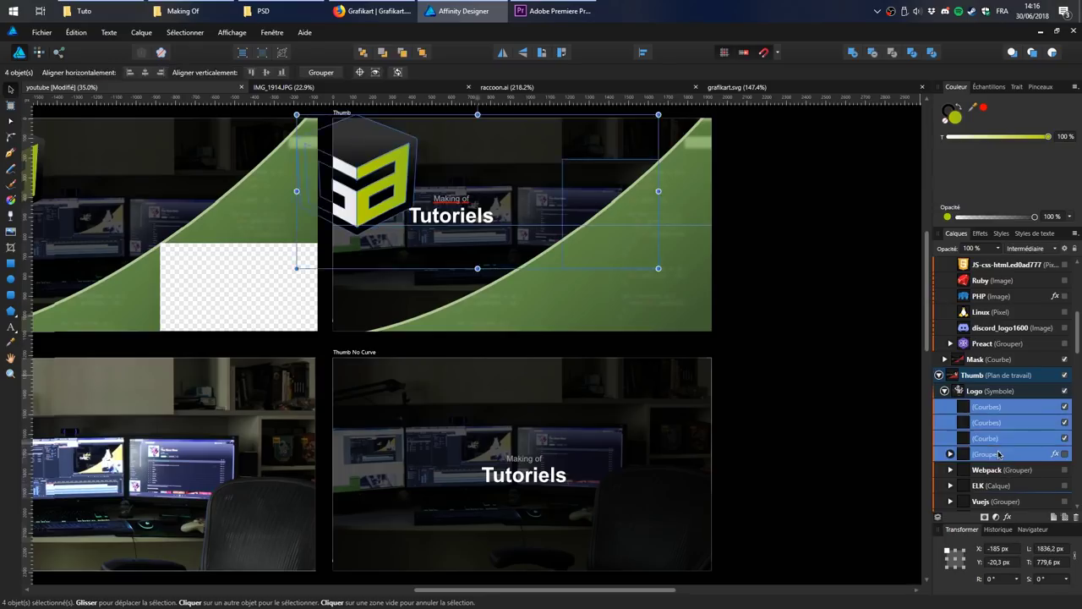
pyautogui.hotkey('ctrl', 'g')
pyautogui.moveTo(389, 186); pyautogui.dragTo(625, 200)
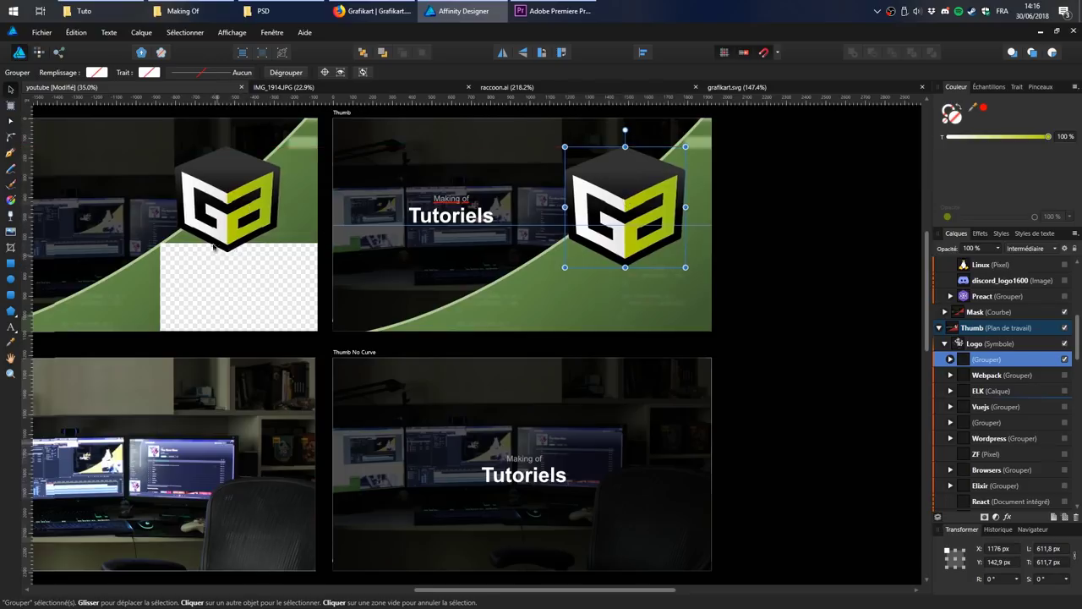
# Step: Save the youtube document and export its five checked slices to the Téléchargements folder
pyautogui.click(232, 285)
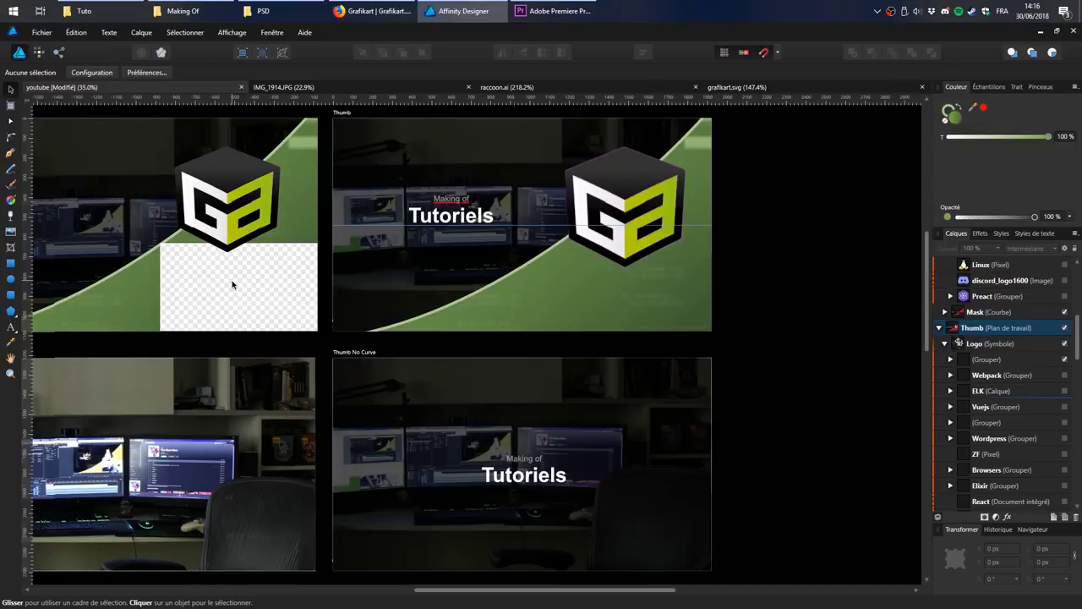
pyautogui.hotkey('ctrl', 's')
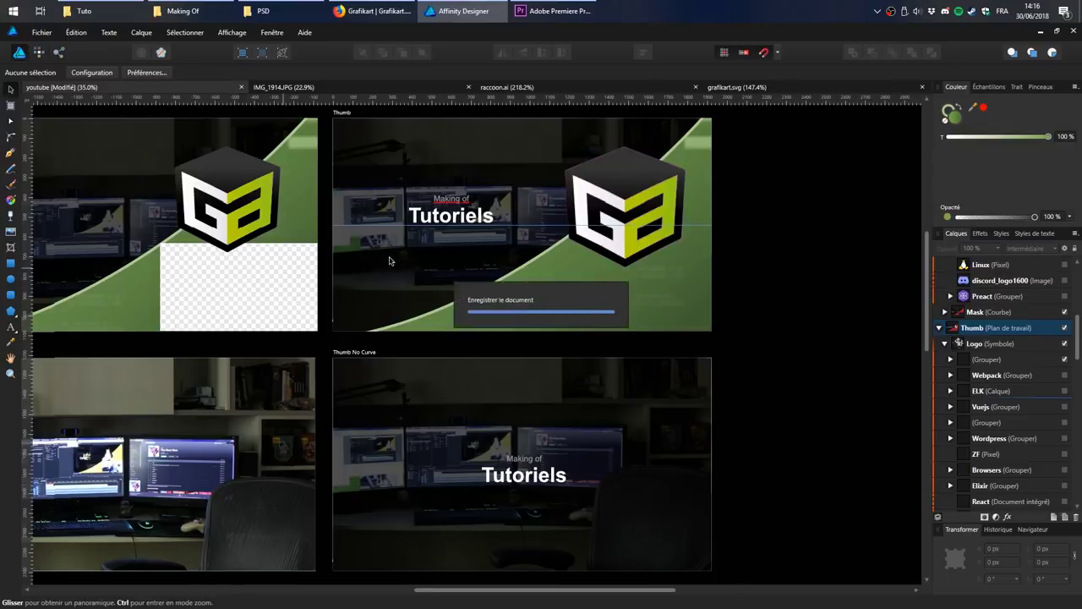
pyautogui.moveTo(271, 280); pyautogui.dragTo(389, 283)
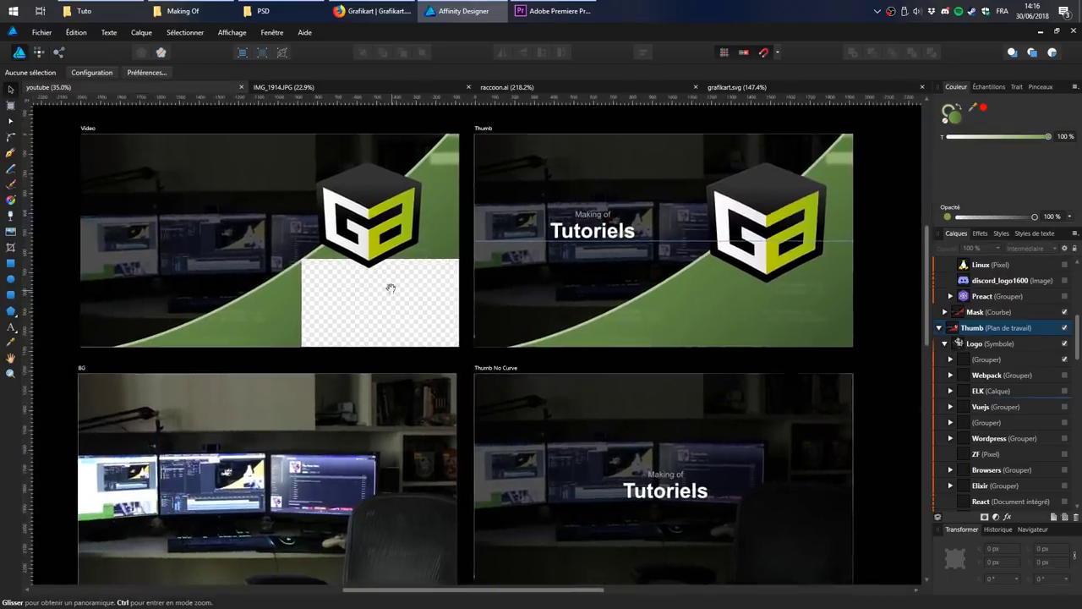
pyautogui.click(60, 53)
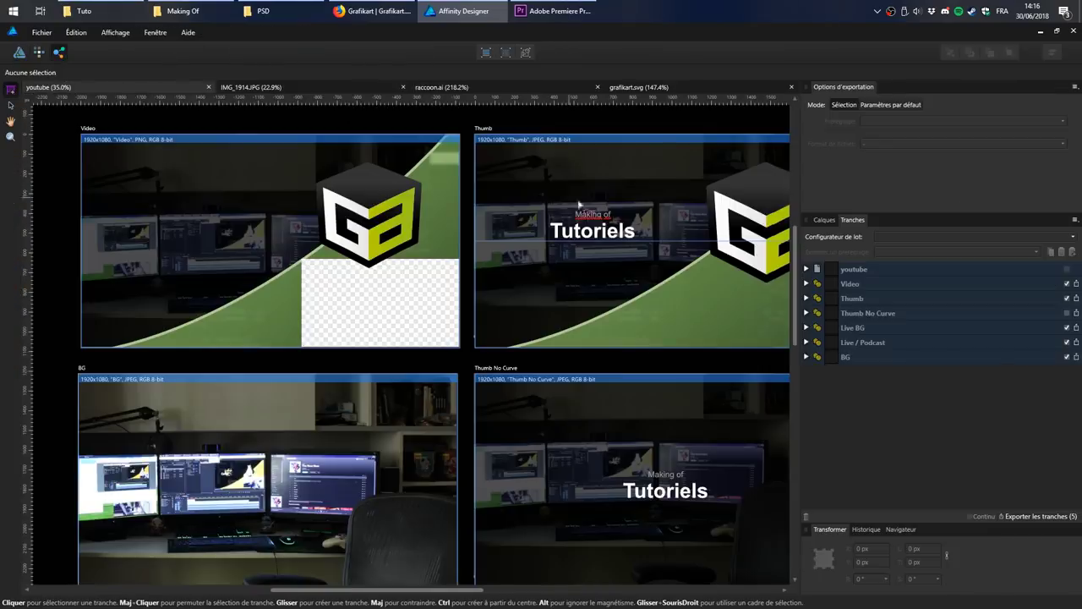
pyautogui.click(1038, 517)
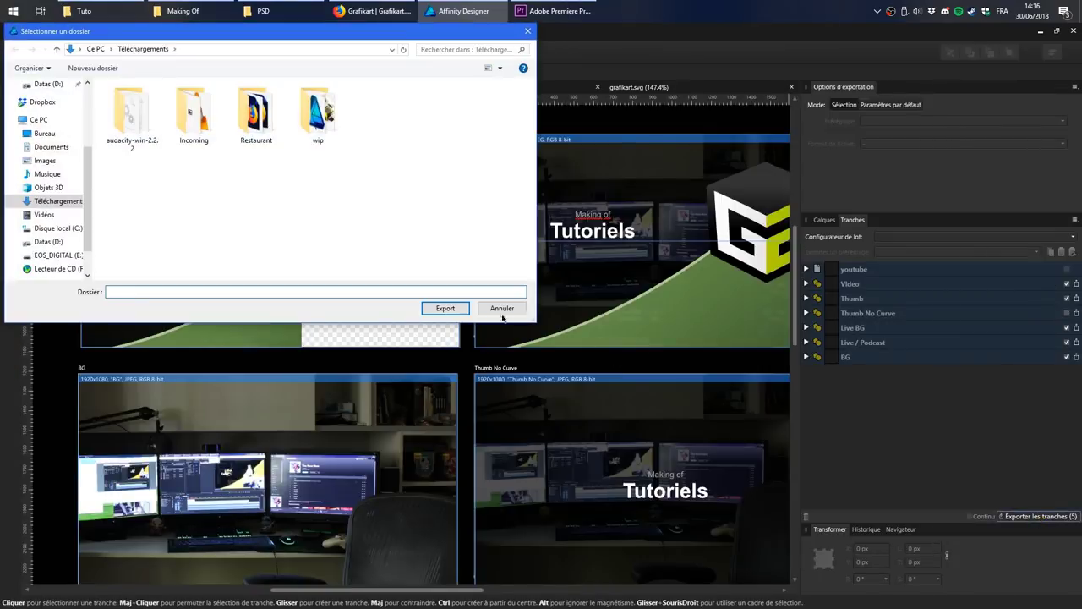
pyautogui.click(445, 308)
pyautogui.click(580, 413)
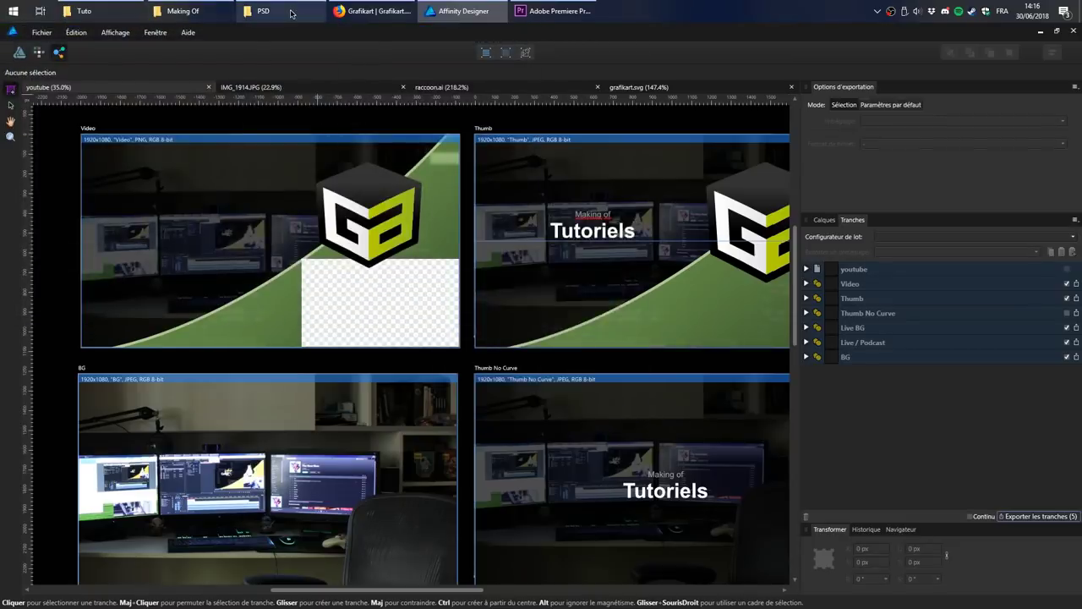
# Step: Copy the exported Video.png from Téléchargements into the Tuto folder, replacing the existing file
pyautogui.press('super+e')
pyautogui.doubleClick(270, 217)
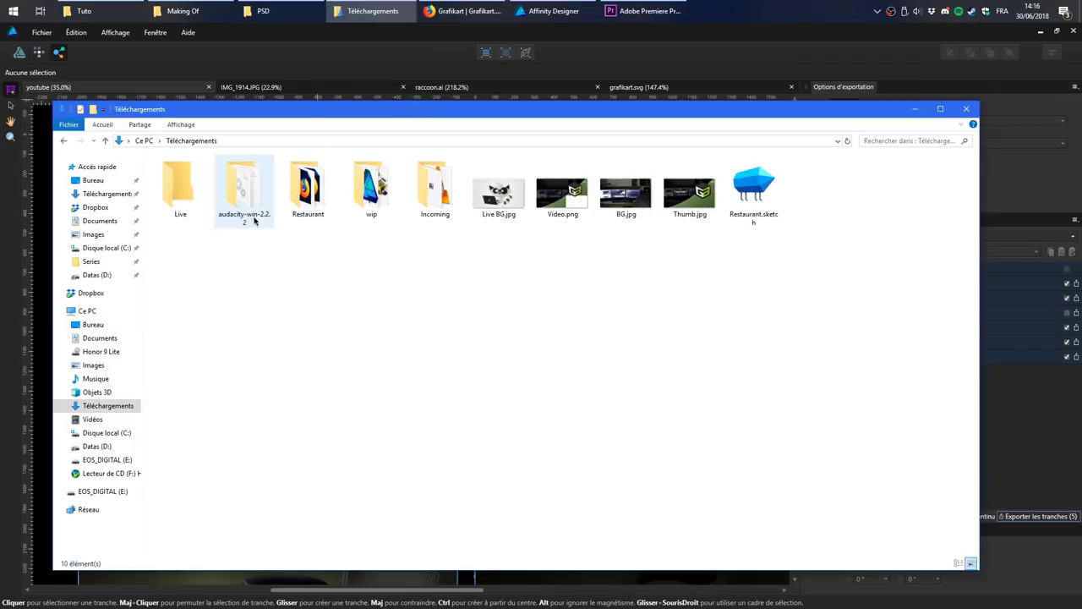
pyautogui.click(561, 203)
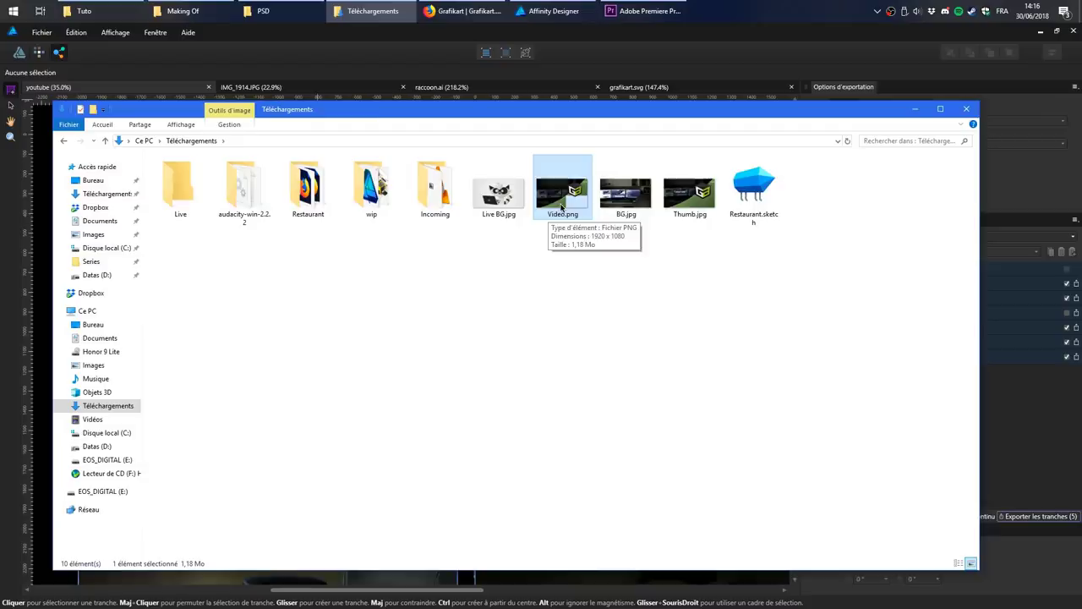
pyautogui.click(84, 11)
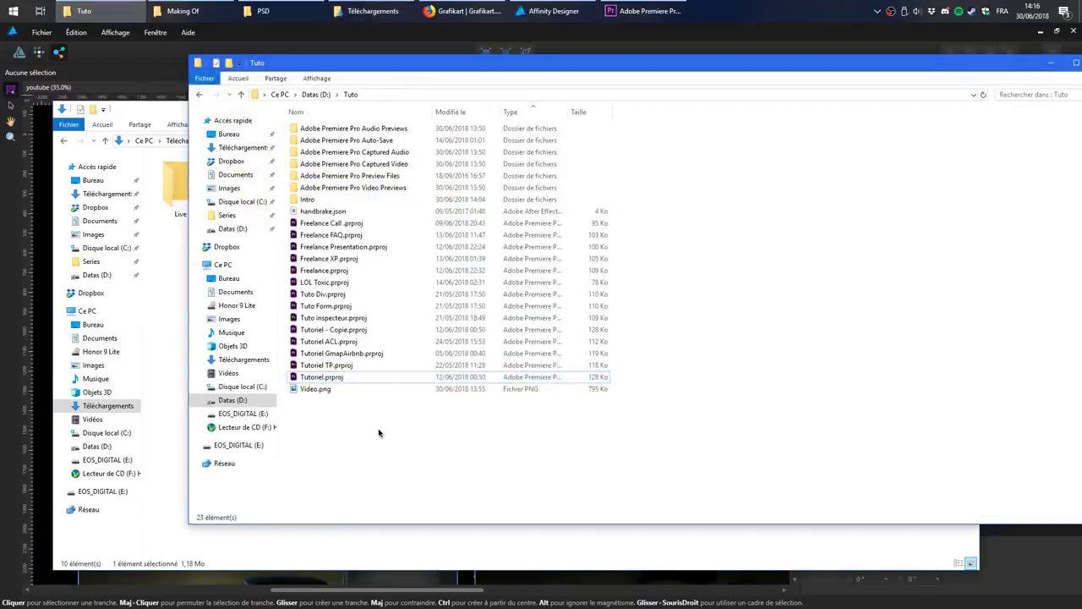
pyautogui.hotkey('ctrl', 'v')
pyautogui.click(457, 266)
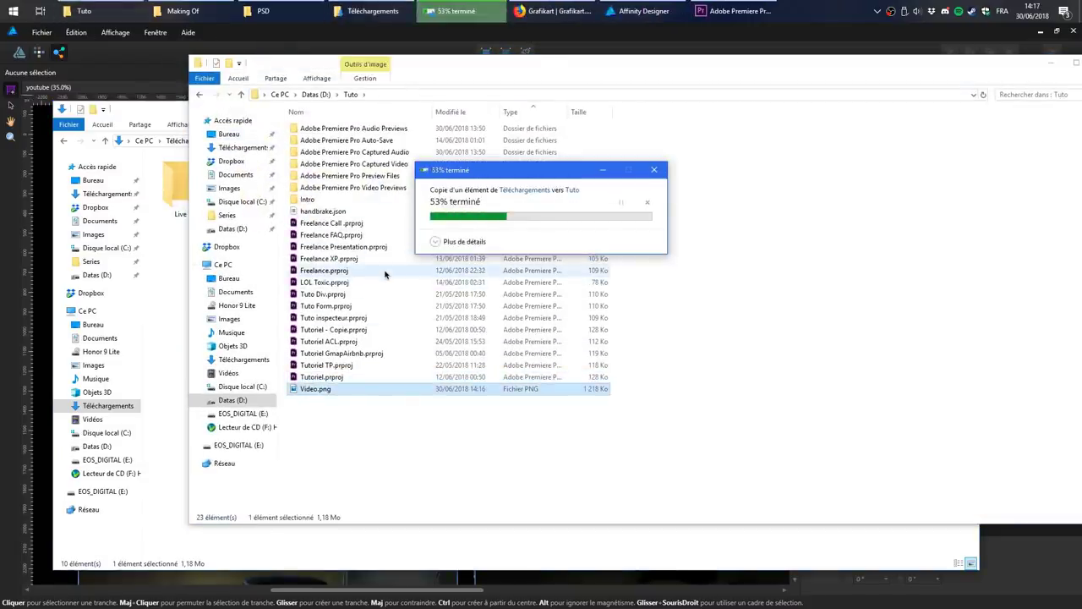
# Step: Open intro.aep from the Intro folder in After Effects and scrub through the start of the Background composition
pyautogui.doubleClick(311, 201)
pyautogui.click(322, 203)
pyautogui.doubleClick(321, 203)
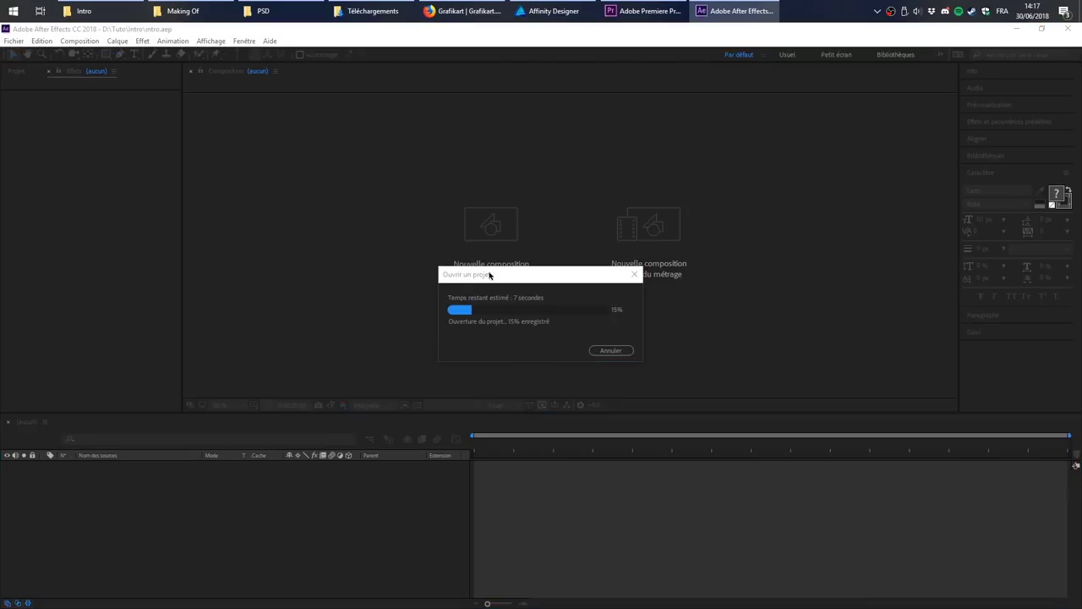
pyautogui.moveTo(511, 445); pyautogui.dragTo(554, 447)
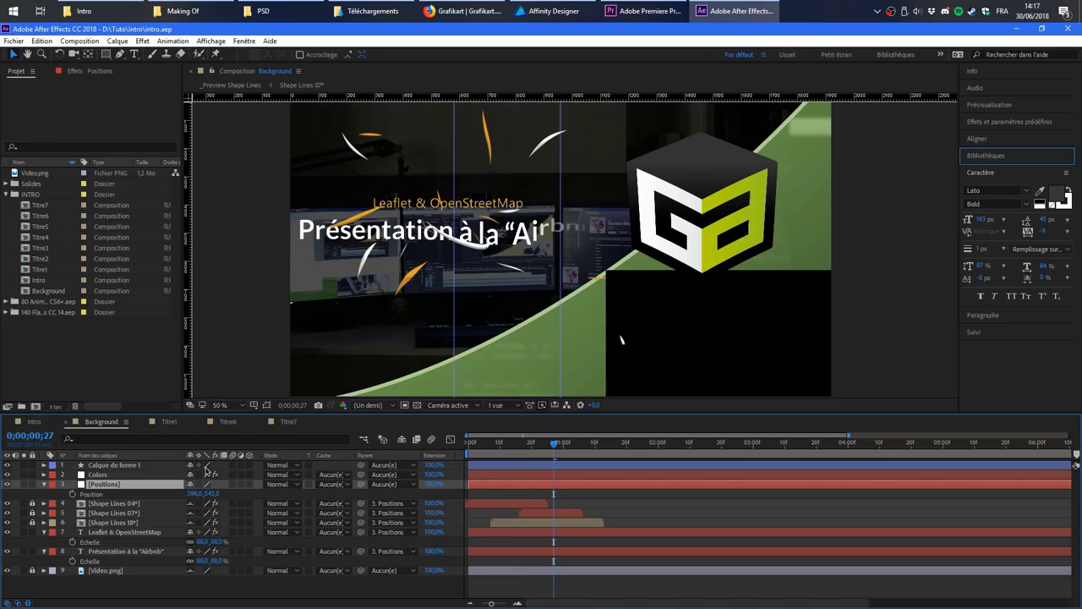
pyautogui.moveTo(548, 448); pyautogui.dragTo(522, 446)
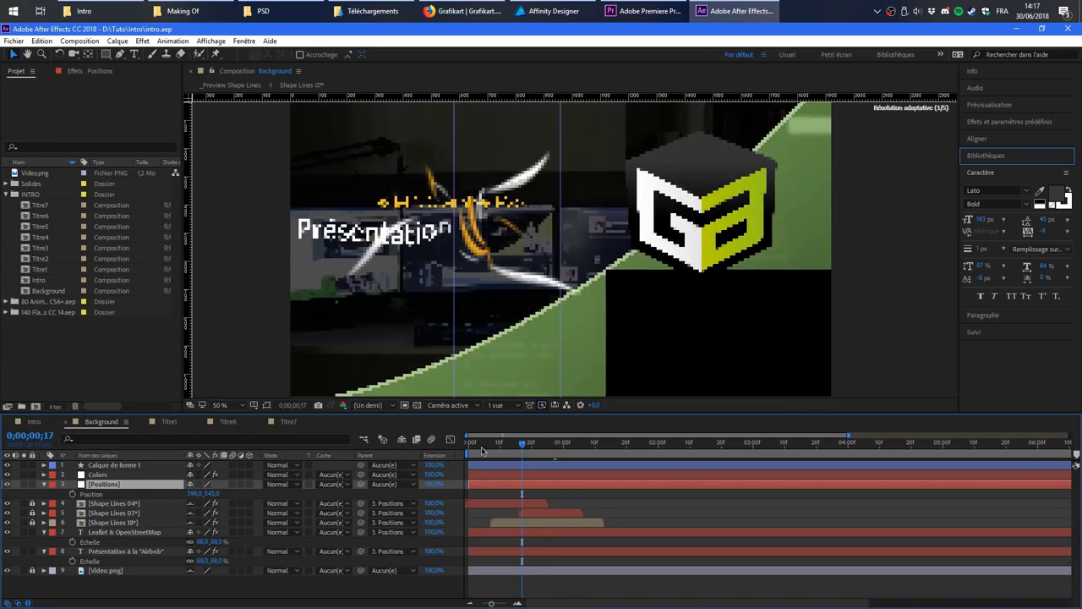
# Step: Set the Colors layer's Smoke Color "Claire" to hex 78ab4e, copied from the topbar-logo background colour on grafikart.fr in Firefox
pyautogui.click(99, 474)
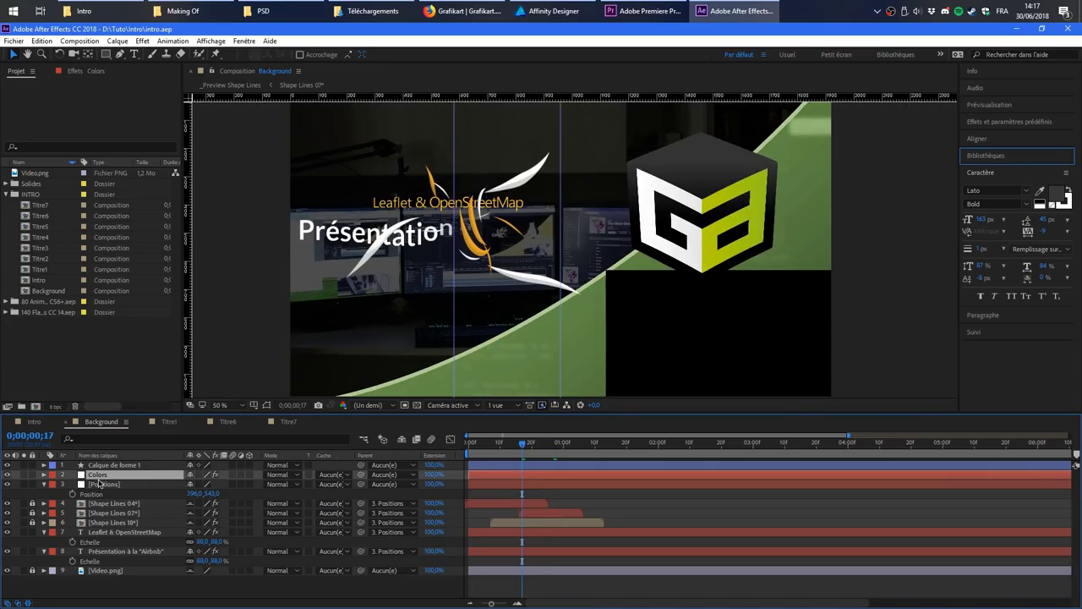
pyautogui.click(83, 71)
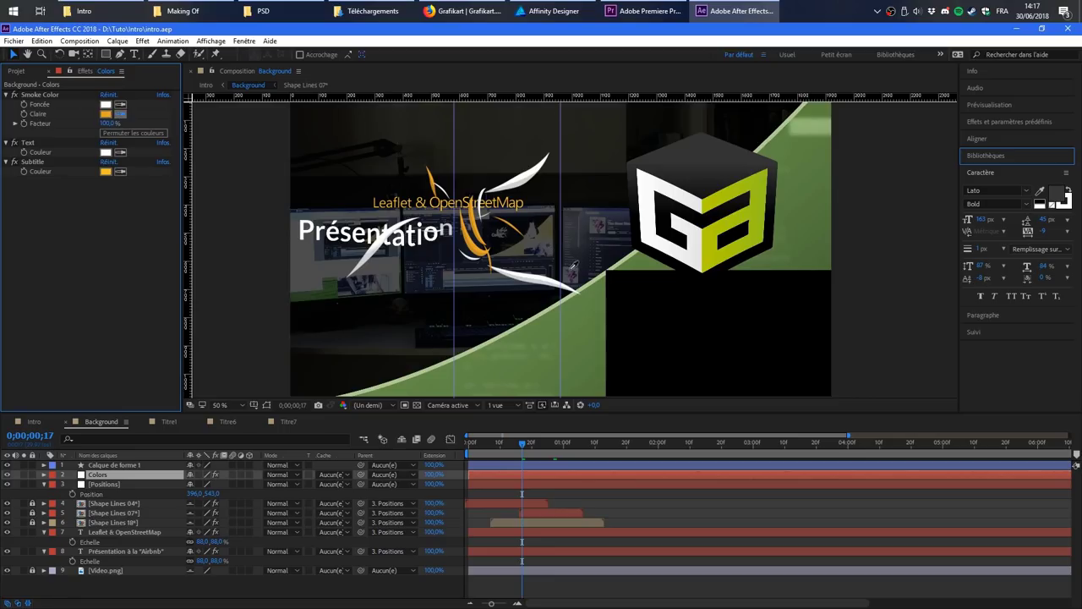
pyautogui.click(598, 276)
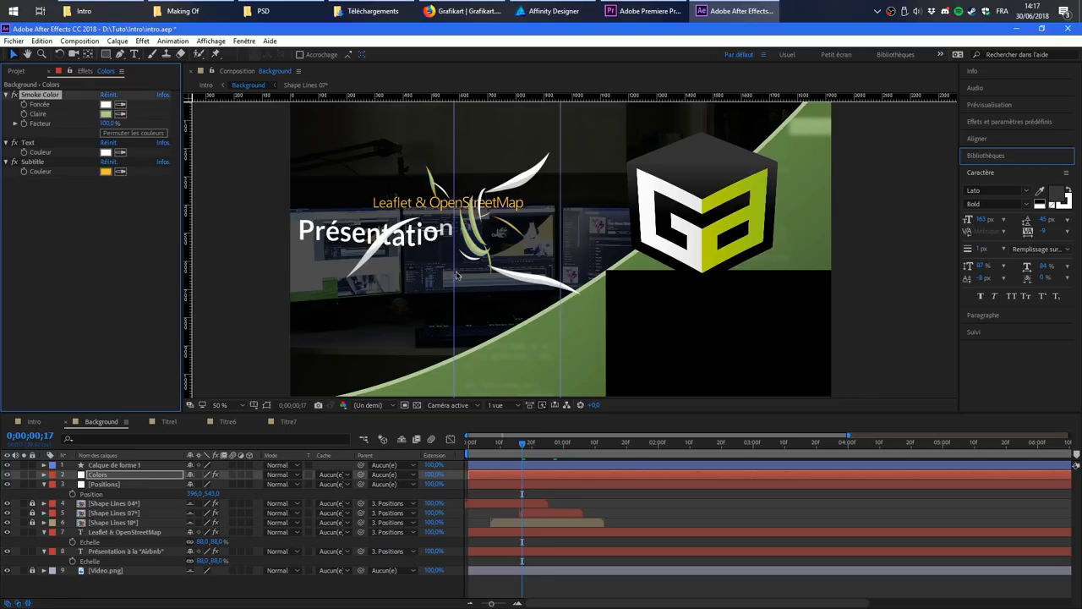
pyautogui.click(105, 113)
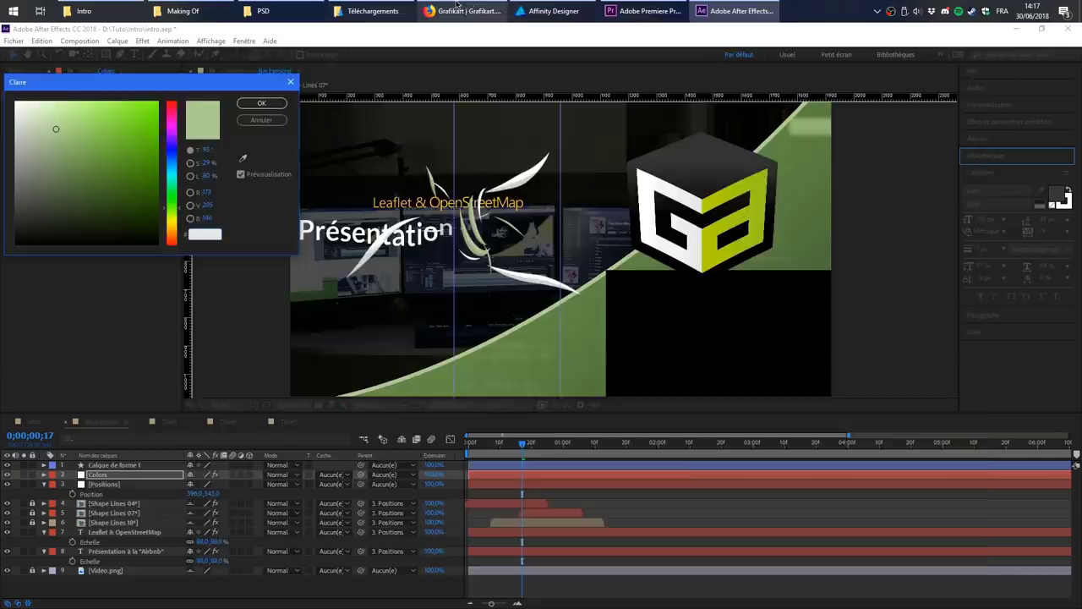
pyautogui.click(461, 11)
pyautogui.doubleClick(888, 486)
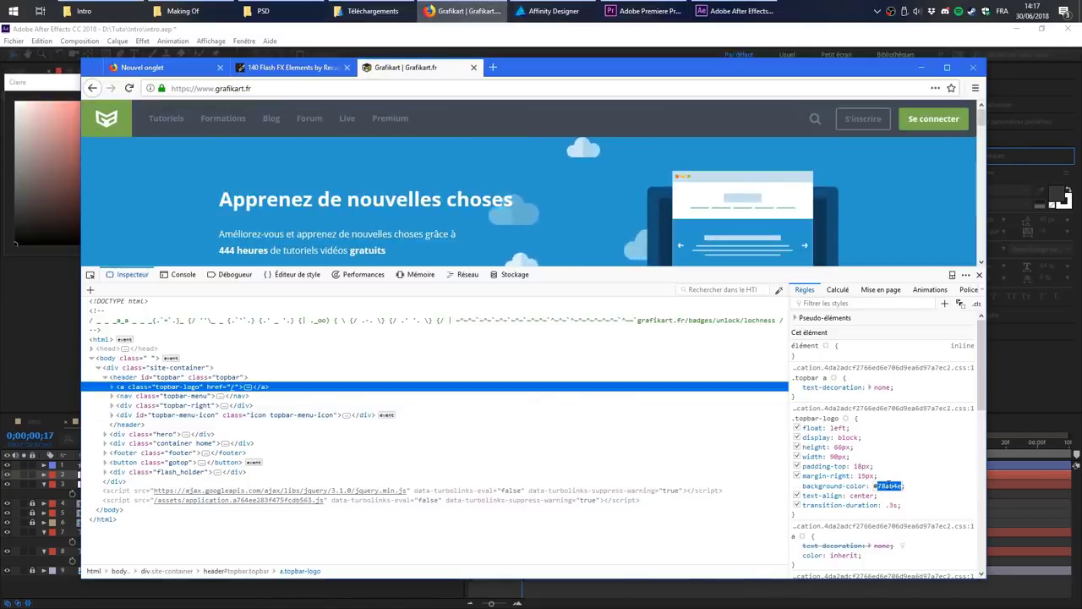
pyautogui.hotkey('alt', 'Tab')
pyautogui.hotkey('ctrl', 'v')
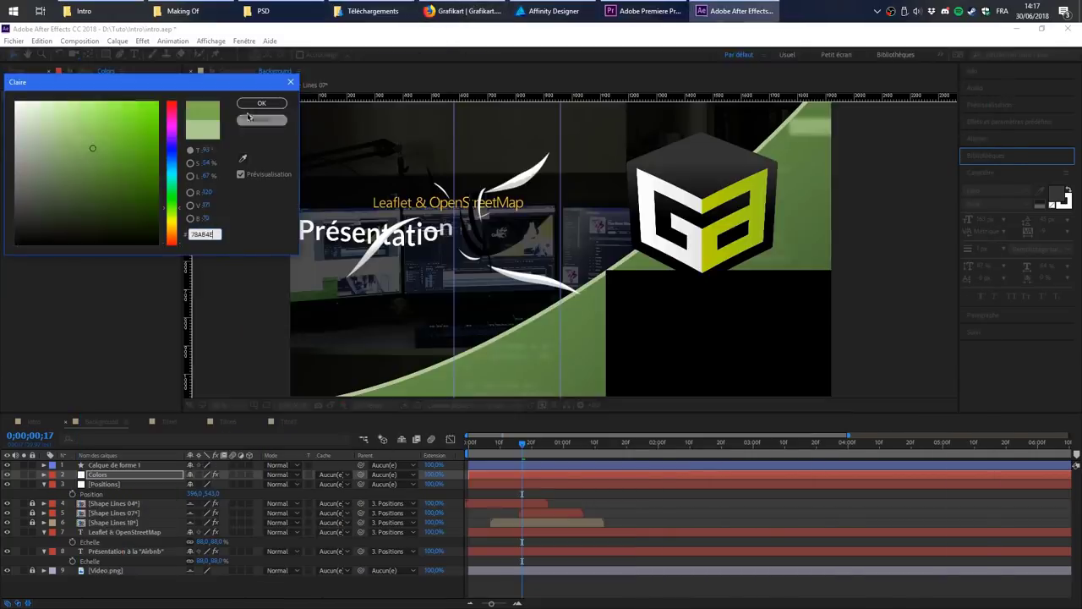
pyautogui.press('Return')
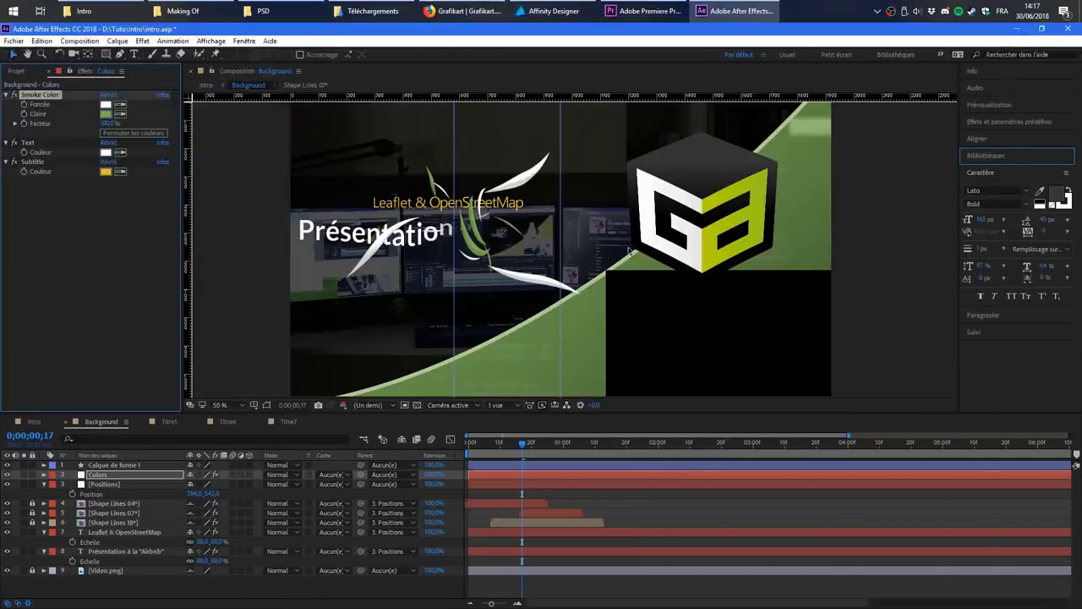
# Step: Set the Colors layer's Subtitle colour to the same copied green, hex 78ab4e
pyautogui.click(106, 173)
pyautogui.hotkey('ctrl', 'v')
pyautogui.press('Return')
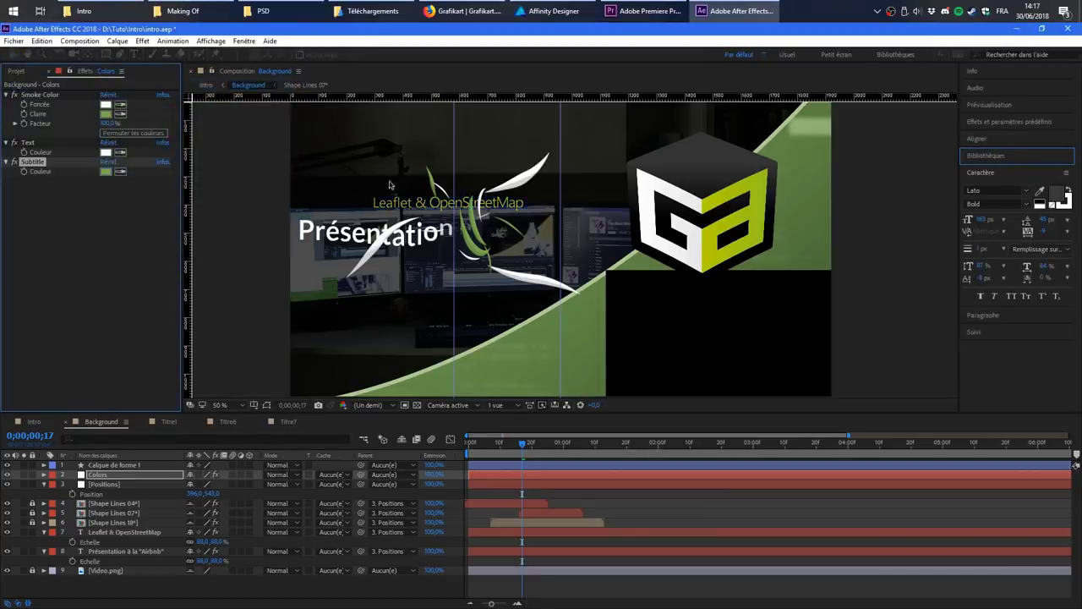
# Step: Replace the "Leaflet & OpenStreetMap" subtitle text with "Making of"
pyautogui.click(83, 538)
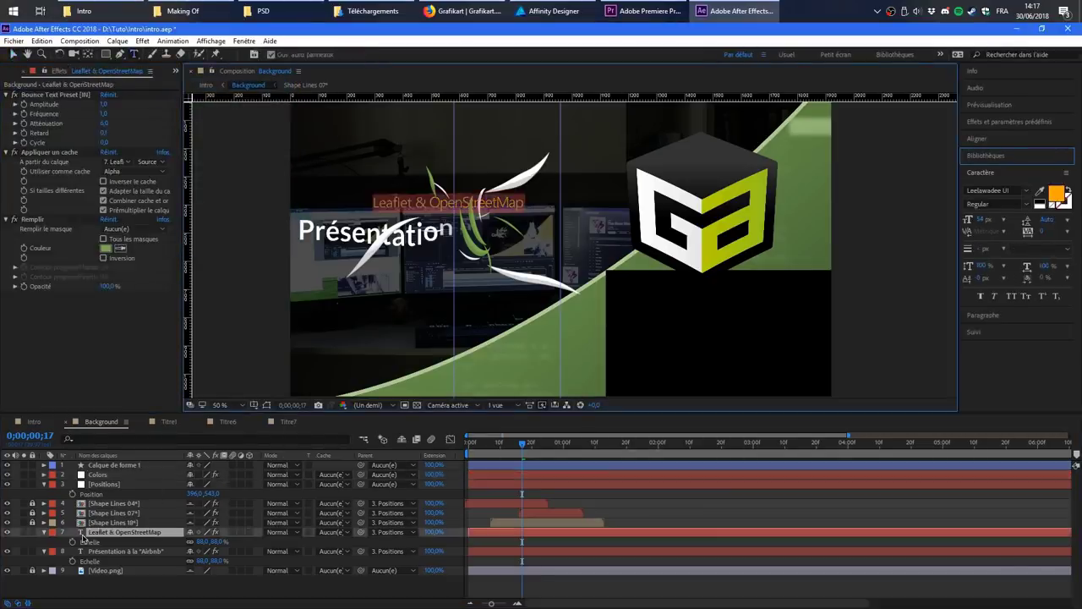
pyautogui.write('Makin')
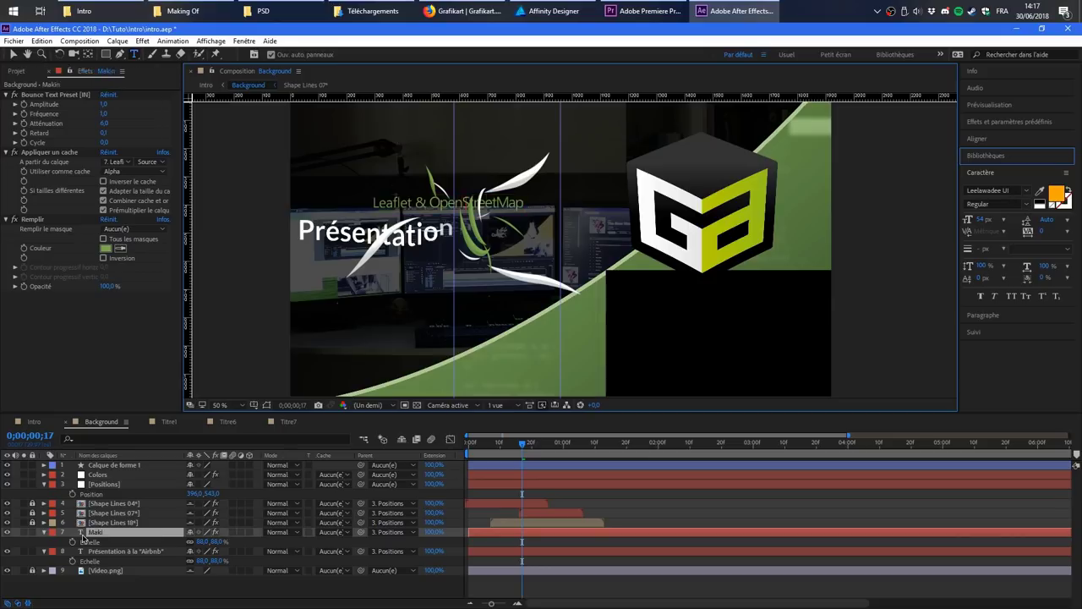
pyautogui.write('f of')
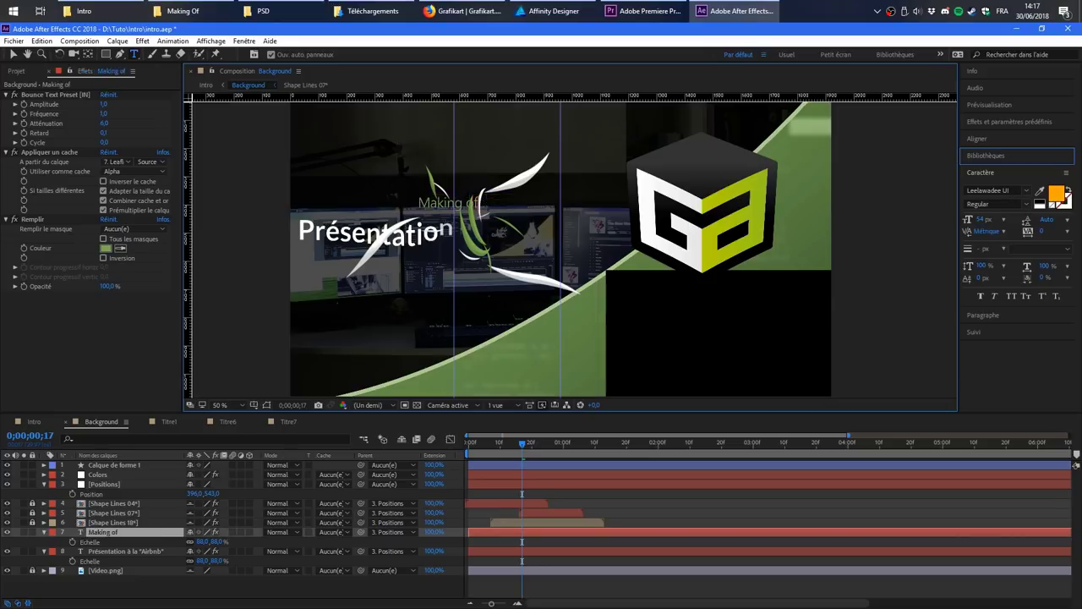
# Step: Replace the main title text with "Tutoriels", preview the animation and save the project
pyautogui.click(80, 553)
pyautogui.write('T')
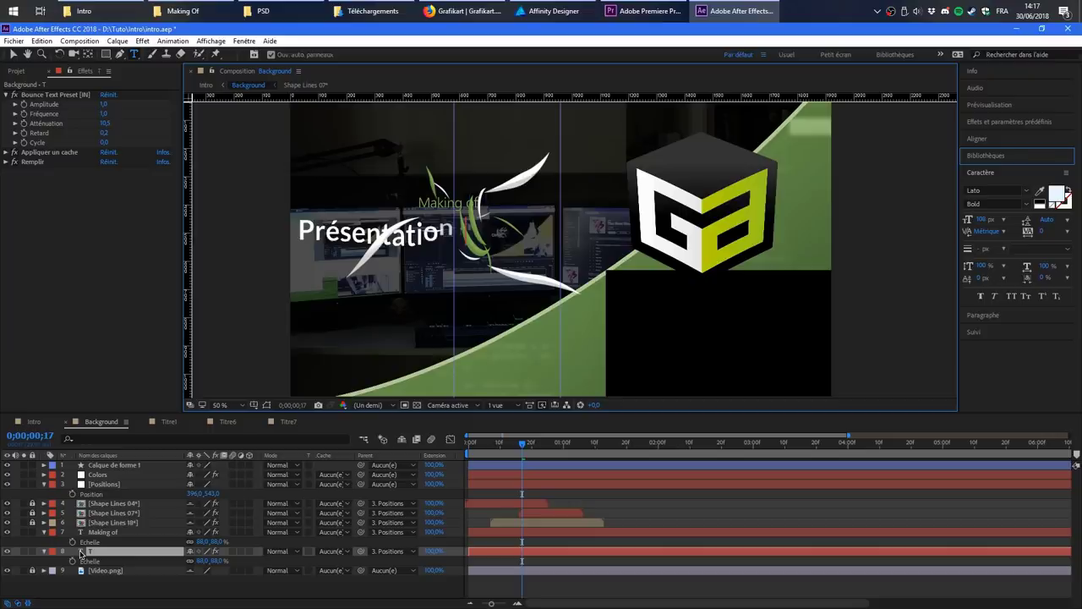
pyautogui.write('utoriels')
pyautogui.moveTo(512, 449); pyautogui.dragTo(660, 467)
pyautogui.hotkey('ctrl', 's')
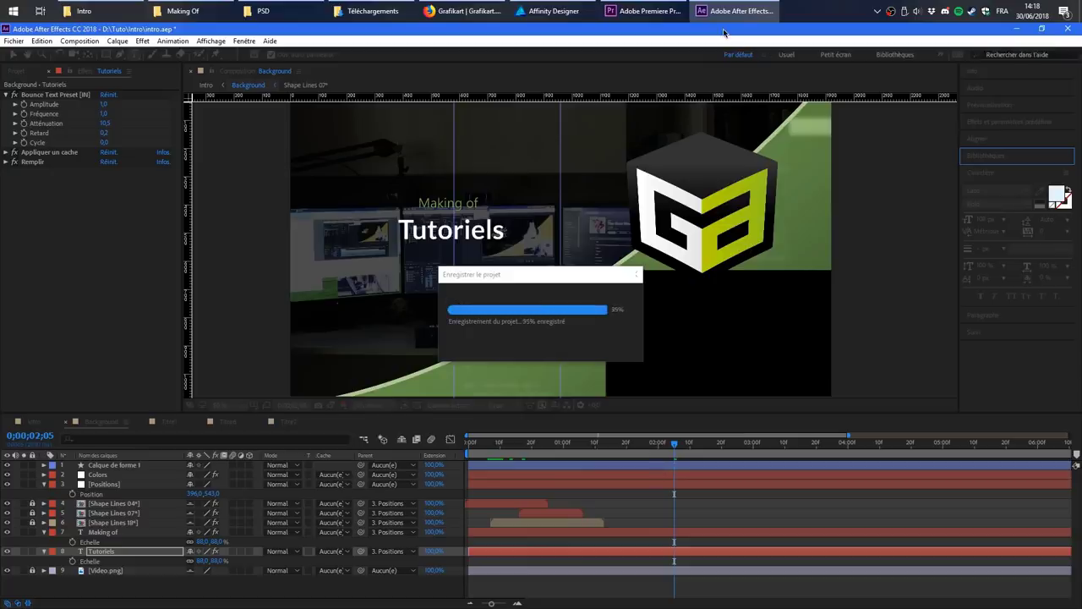
# Step: Switch to Premiere Pro, play the updated intro from the start of the Montage 1080p sequence, and return to After Effects
pyautogui.click(674, 12)
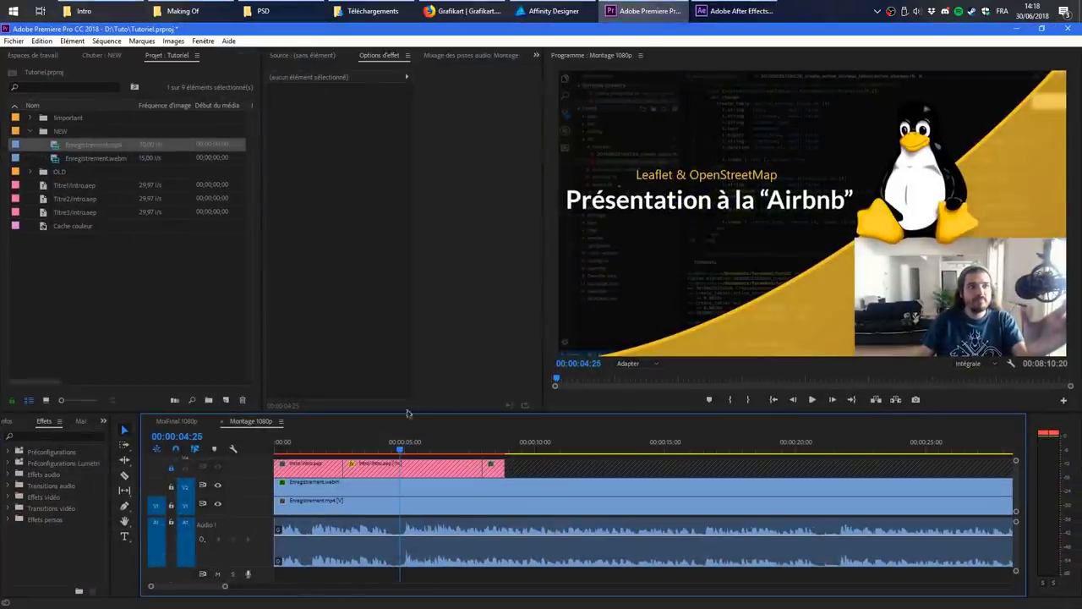
pyautogui.moveTo(388, 443)
pyautogui.mouseDown()
pyautogui.moveTo(367, 444)
pyautogui.moveTo(394, 443)
pyautogui.mouseUp()
pyautogui.click(437, 445)
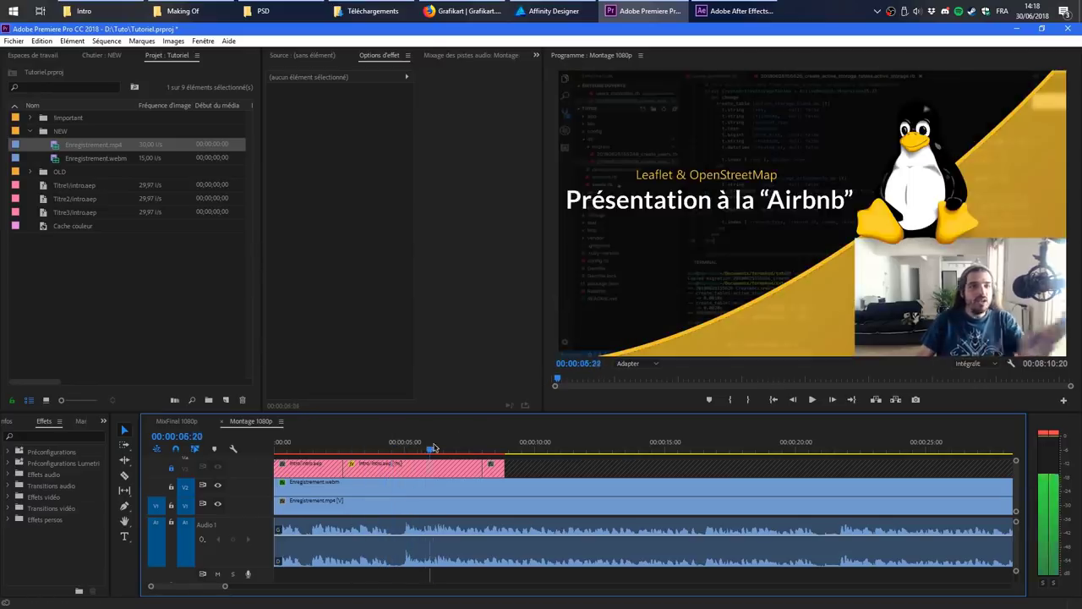
pyautogui.press('Home')
pyautogui.press('space')
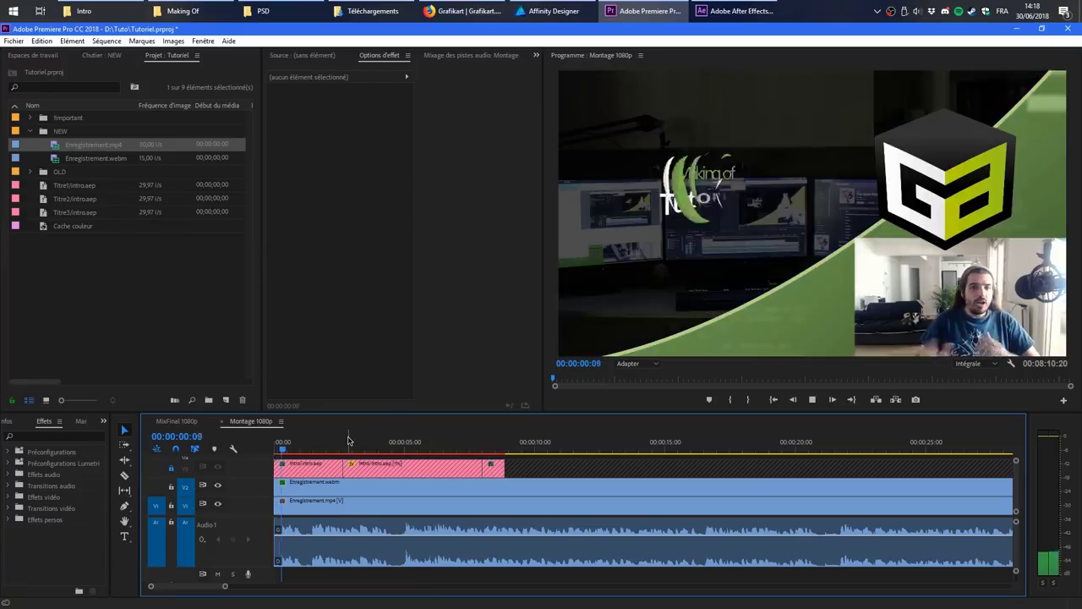
pyautogui.press('space')
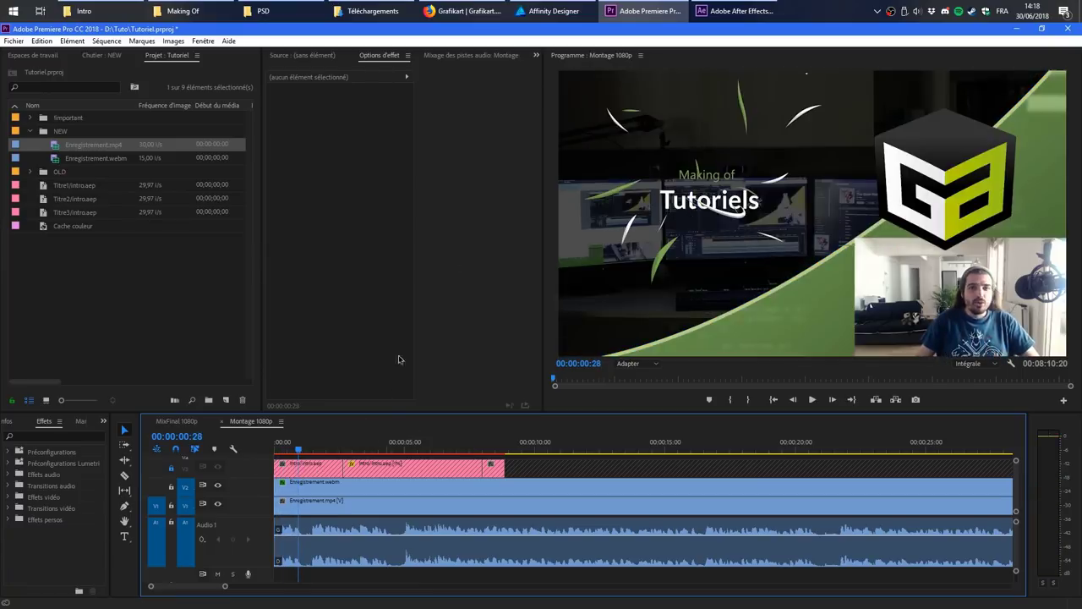
pyautogui.click(713, 9)
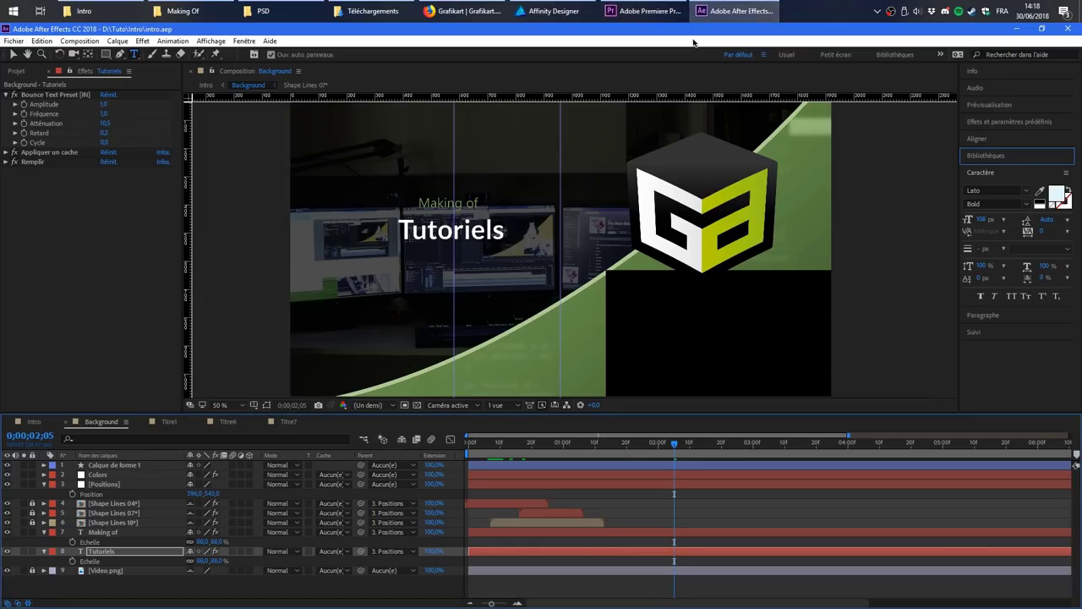
# Step: Scrub forward through the Background composition's title animation in After Effects and switch to Premiere Pro
pyautogui.moveTo(546, 442); pyautogui.dragTo(995, 457)
pyautogui.click(666, 8)
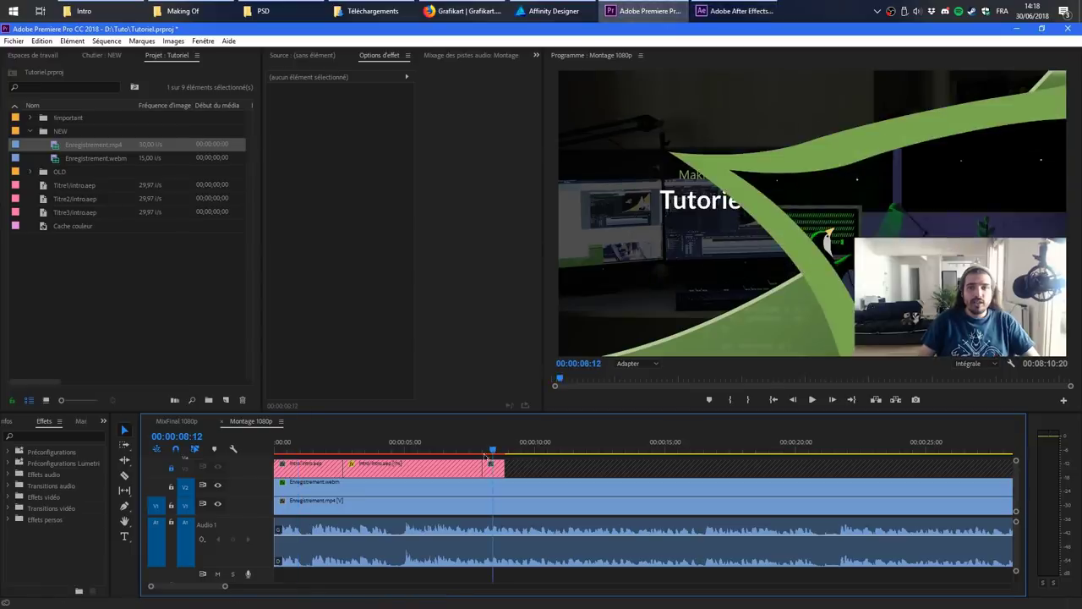
# Step: Switch to Firefox, play the "140 Flash FX Elements" preview video on VideoHive with the sound muted, and pause it
pyautogui.click(463, 11)
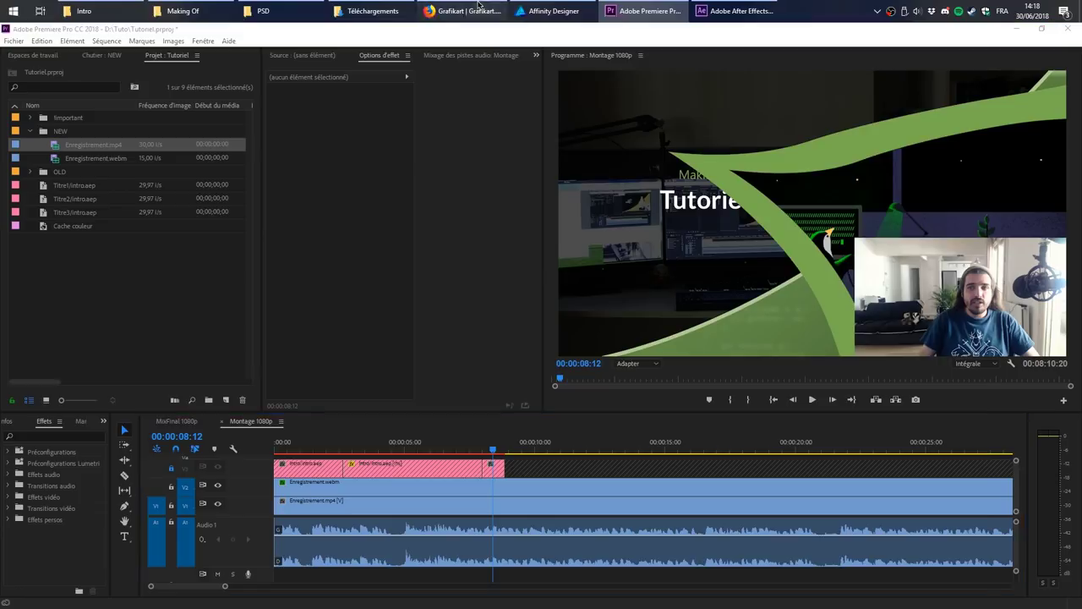
pyautogui.click(301, 68)
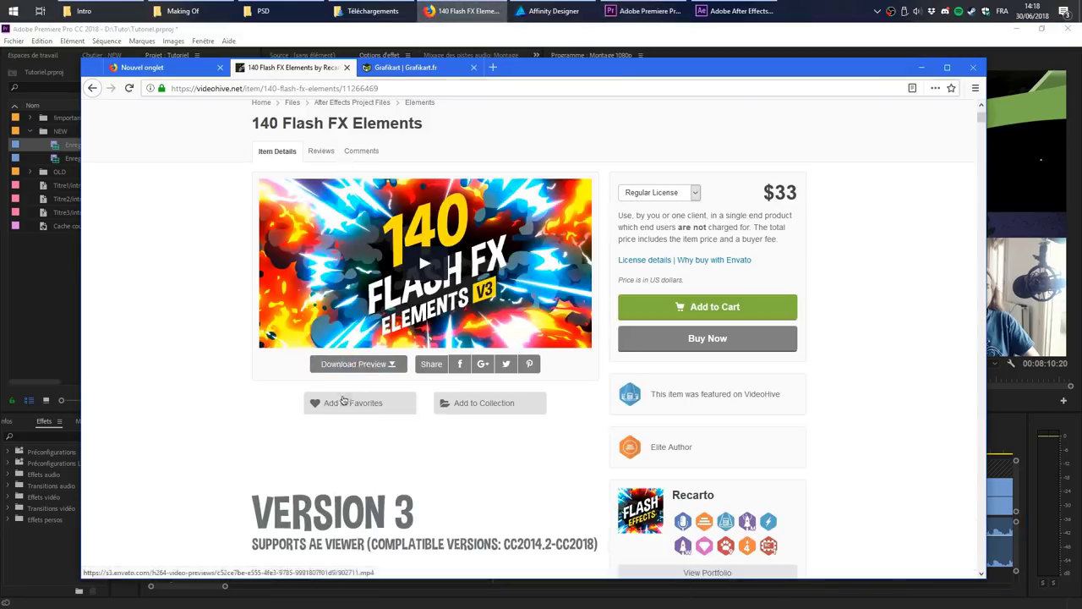
pyautogui.click(416, 268)
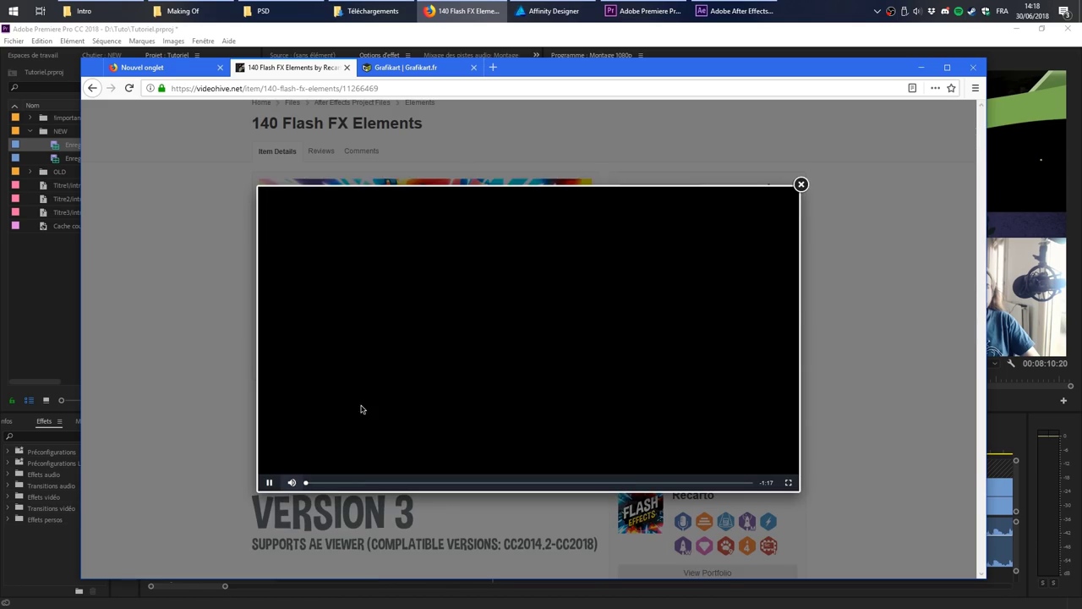
pyautogui.moveTo(308, 484); pyautogui.dragTo(298, 484)
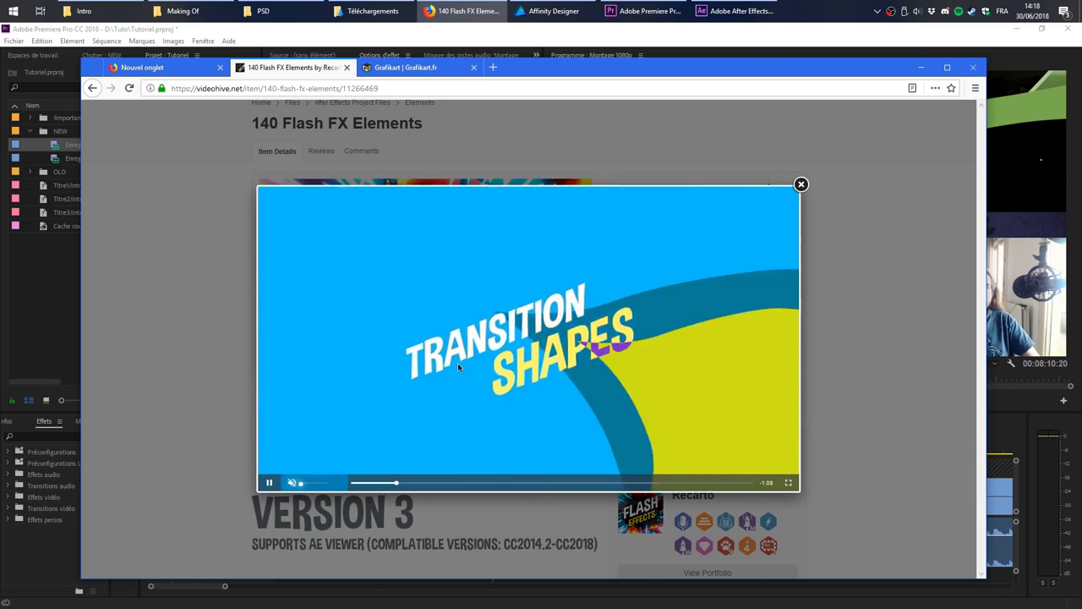
pyautogui.click(580, 356)
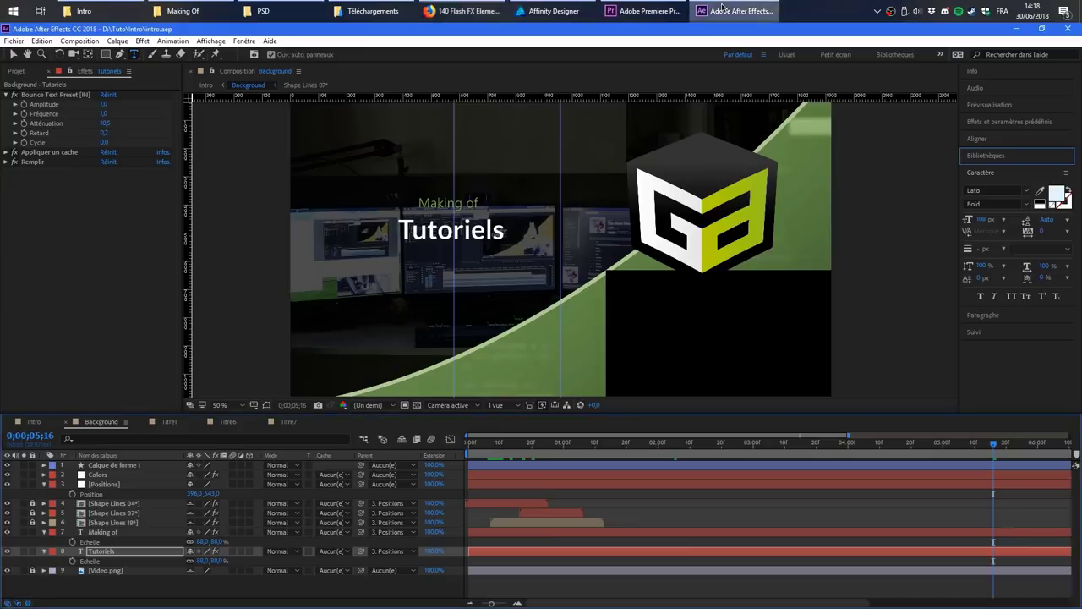
# Step: Return to After Effects, move the Background composition's playhead to the opening title animation, and close the program
pyautogui.click(723, 8)
pyautogui.click(498, 449)
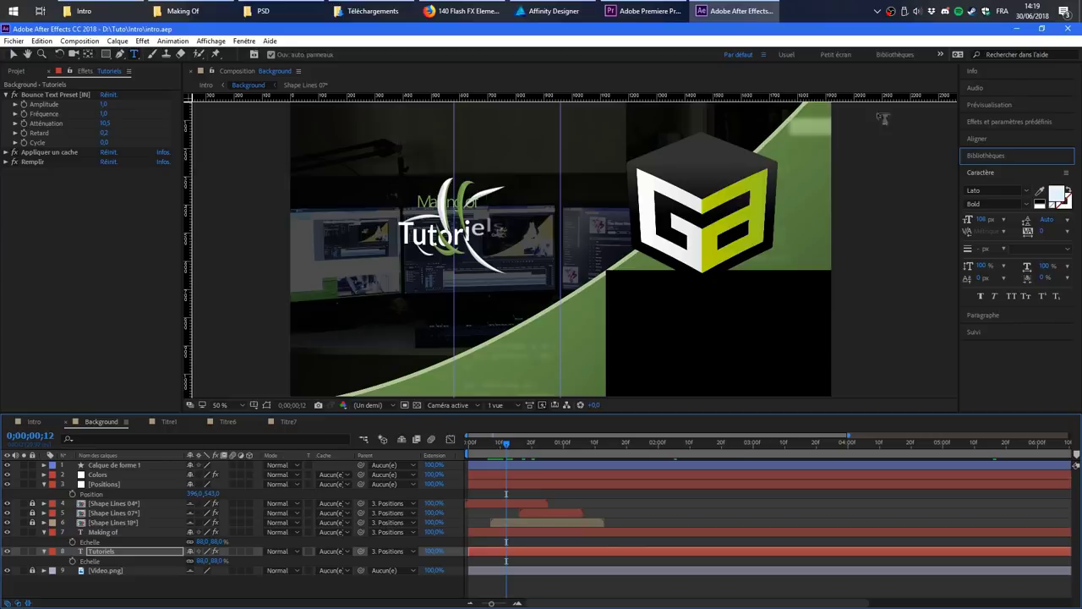
pyautogui.click(1068, 29)
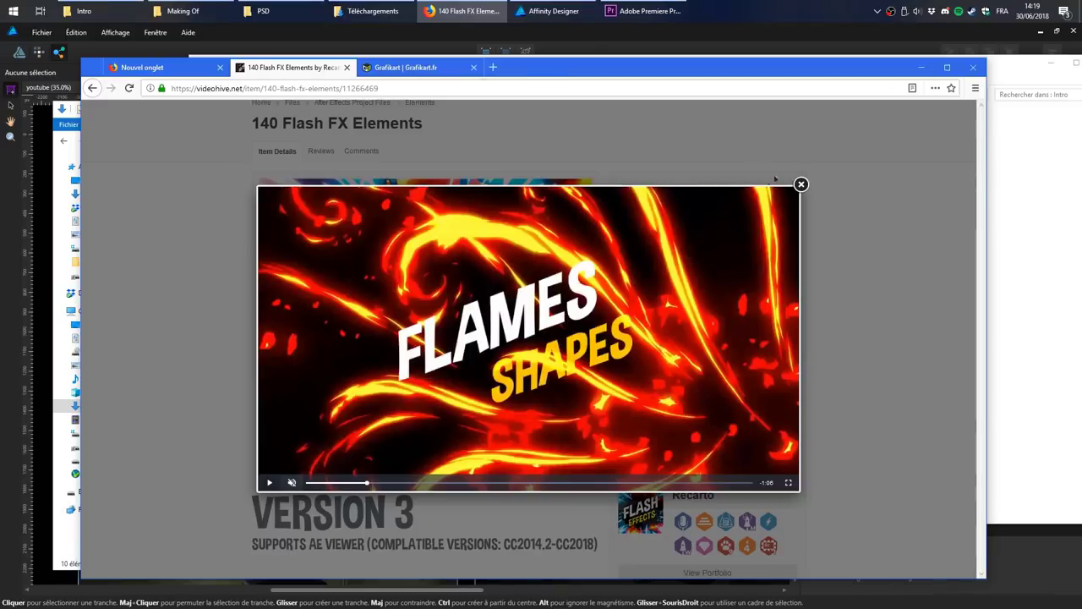
# Step: Close the "140 Flash FX Elements" video preview and bring up the Intro folder window
pyautogui.click(802, 184)
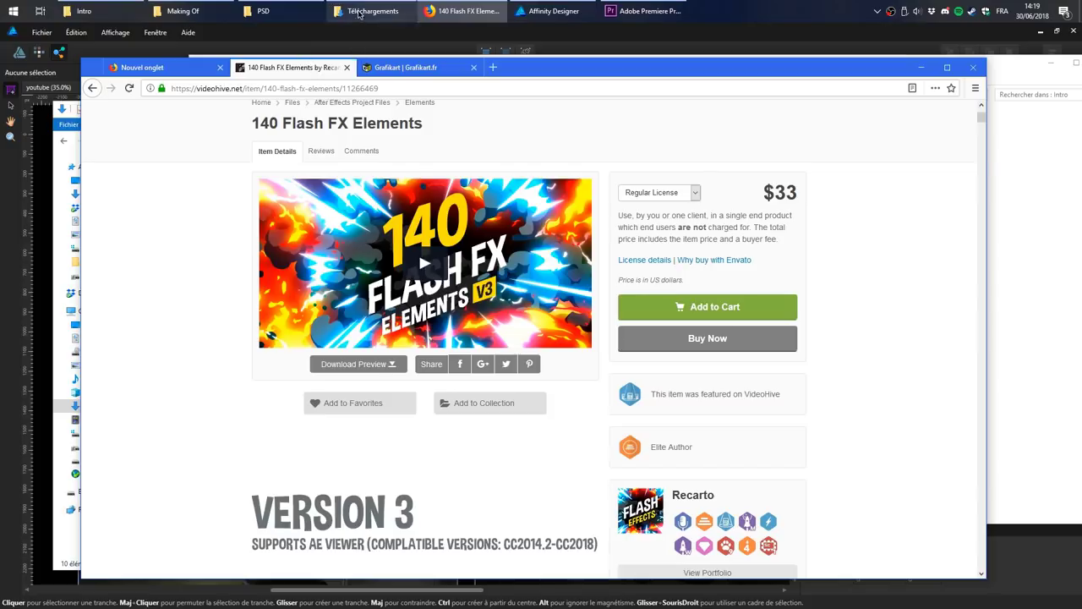
pyautogui.click(1013, 169)
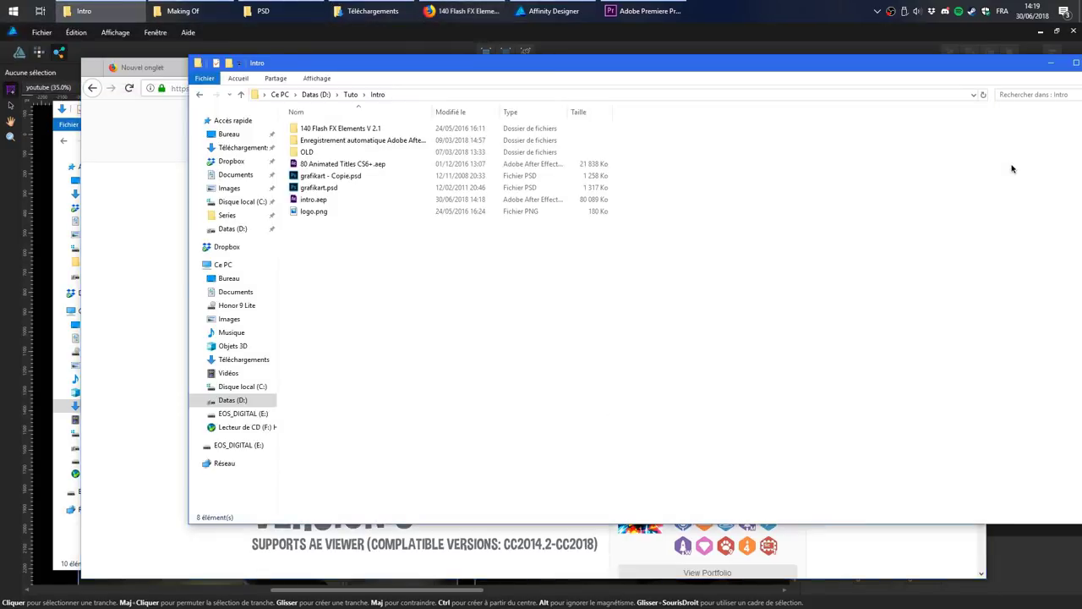
# Step: Play Part 1.mp4 from the Making Of folder with VLC
pyautogui.click(182, 11)
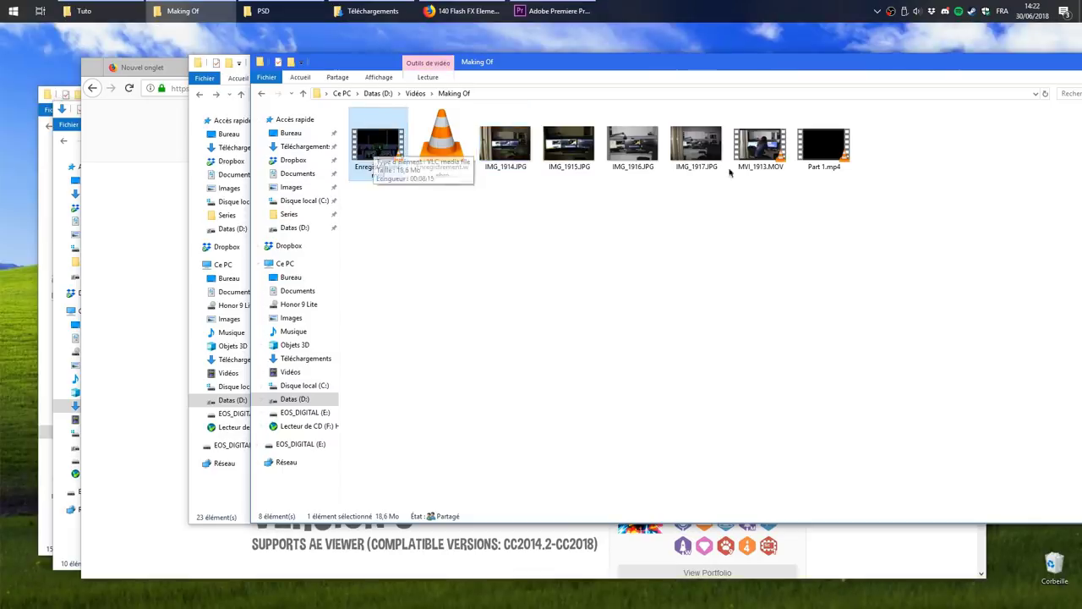
pyautogui.click(820, 150)
pyautogui.moveTo(840, 146); pyautogui.dragTo(824, 174)
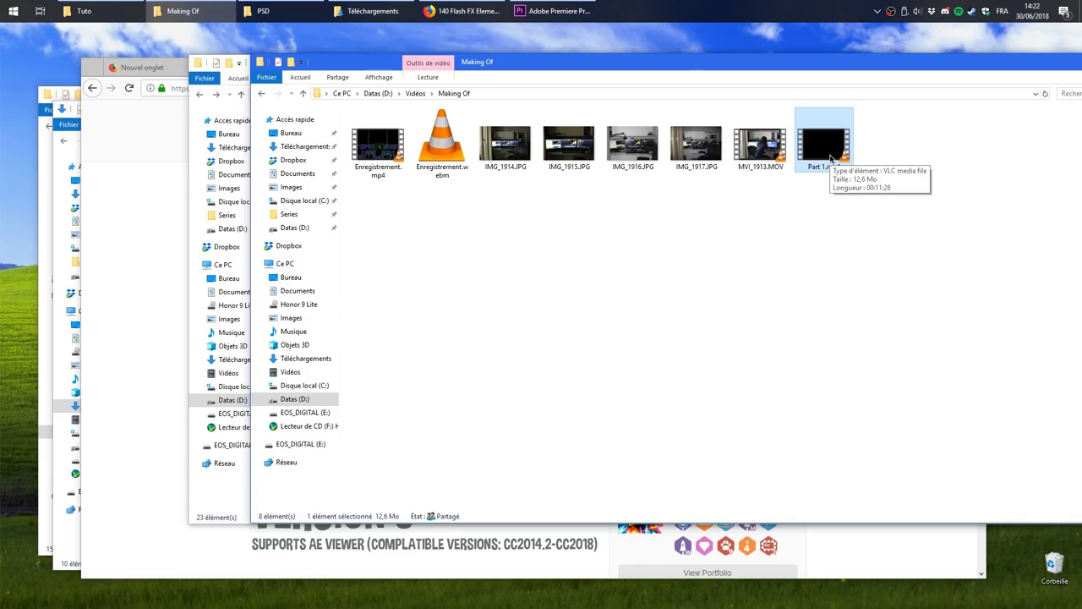
pyautogui.rightClick(828, 153)
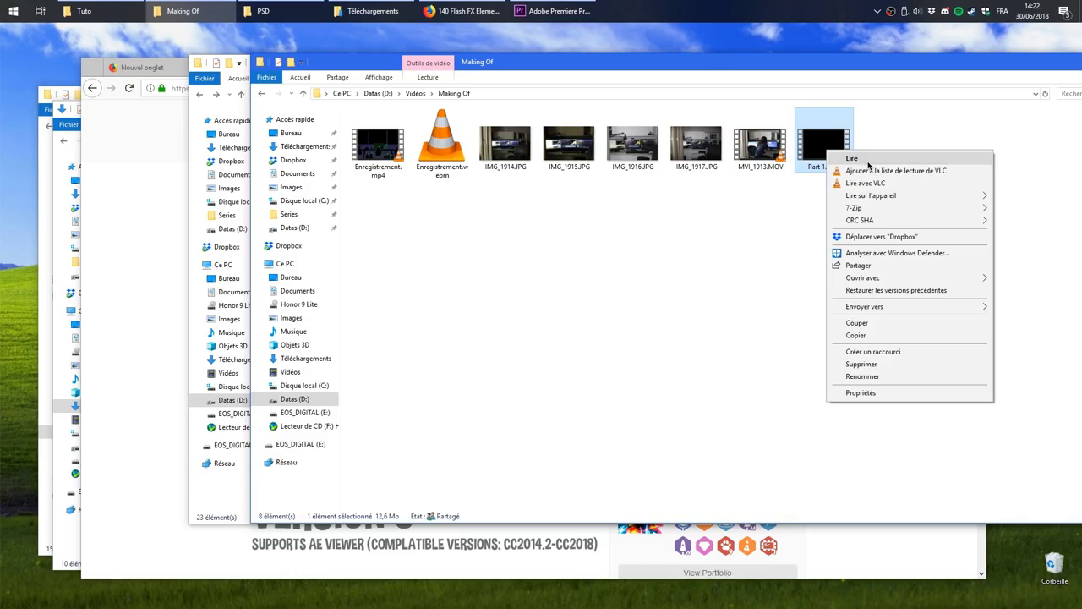
pyautogui.click(865, 183)
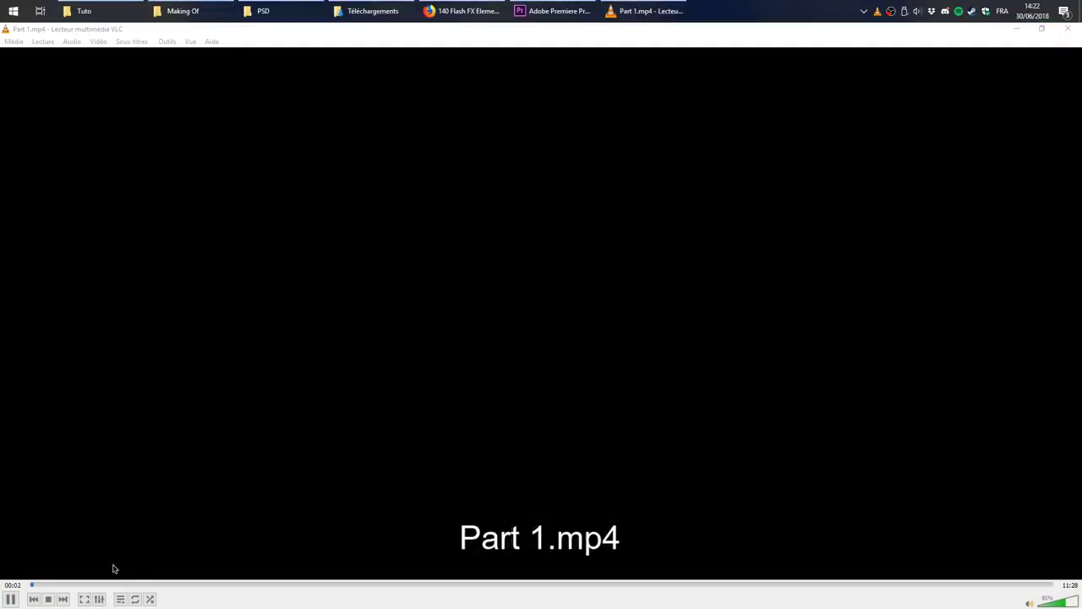
# Step: Skip to about 01:14 in Part 1.mp4, raise the playback volume to check the sound, and close VLC
pyautogui.click(136, 584)
pyautogui.scroll(10, 200, 497)
pyautogui.scroll(13, 202, 495)
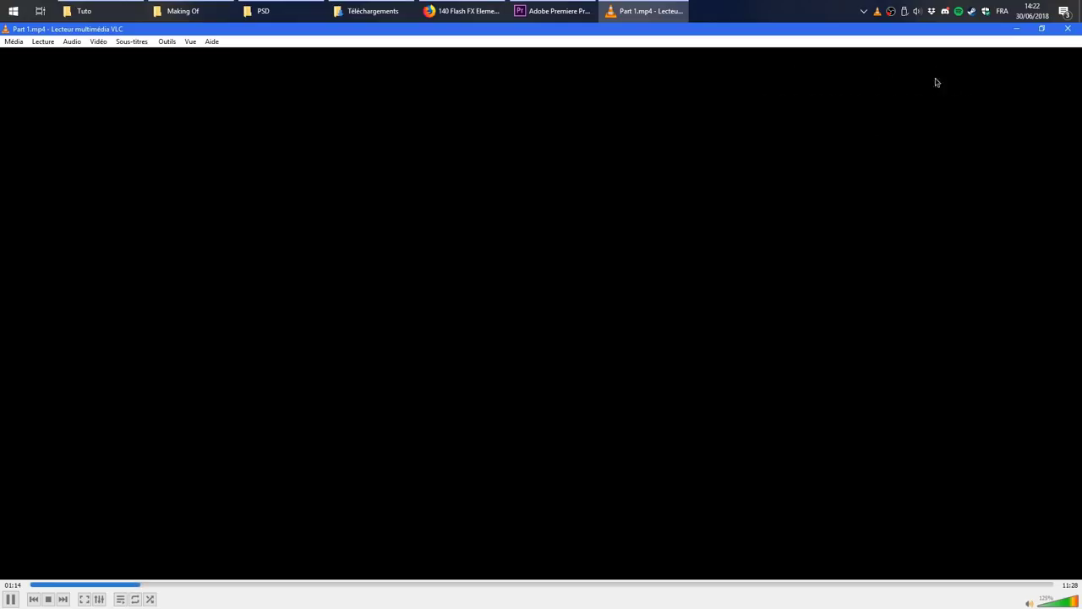
pyautogui.click(1066, 29)
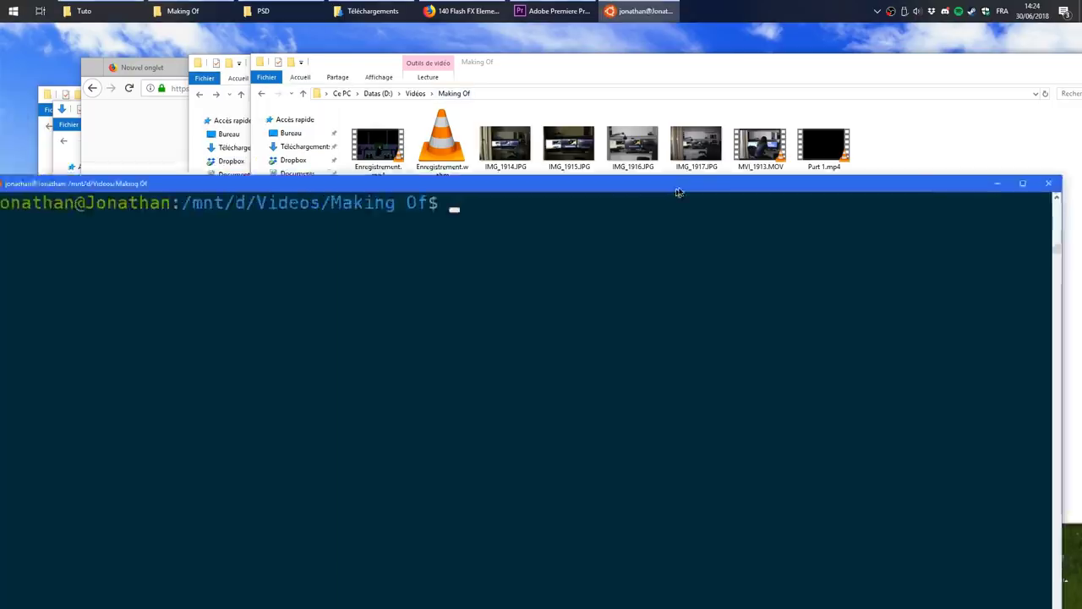
# Step: Extract the audio of Part 1.mp4 in the terminal with the command "ffmpeg -i Part\ 1.mp4 part1.wav"
pyautogui.moveTo(679, 191); pyautogui.dragTo(703, 293)
pyautogui.click(633, 360)
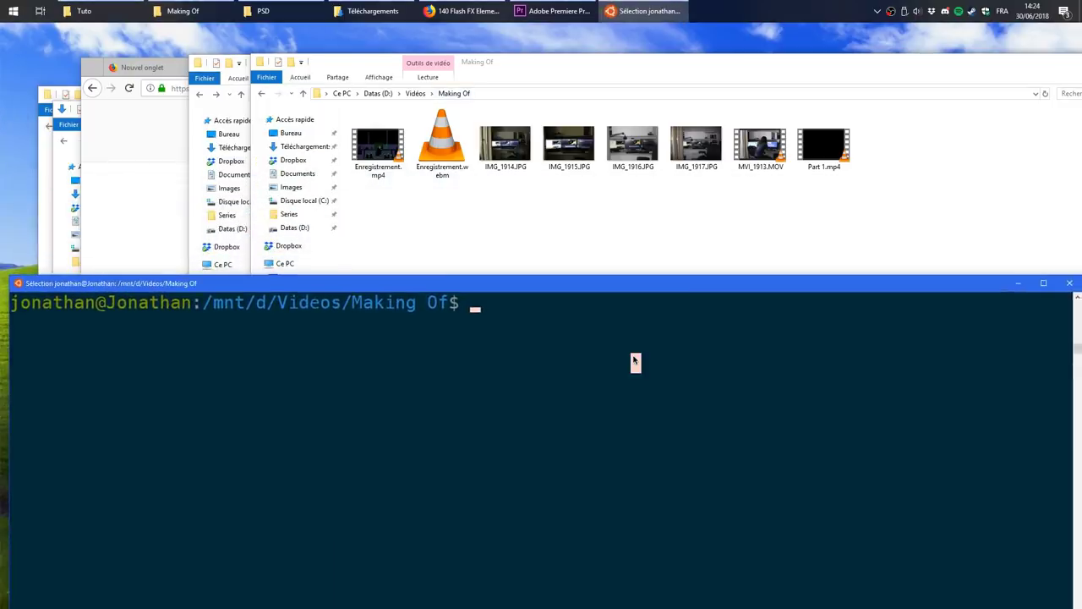
pyautogui.press('Escape')
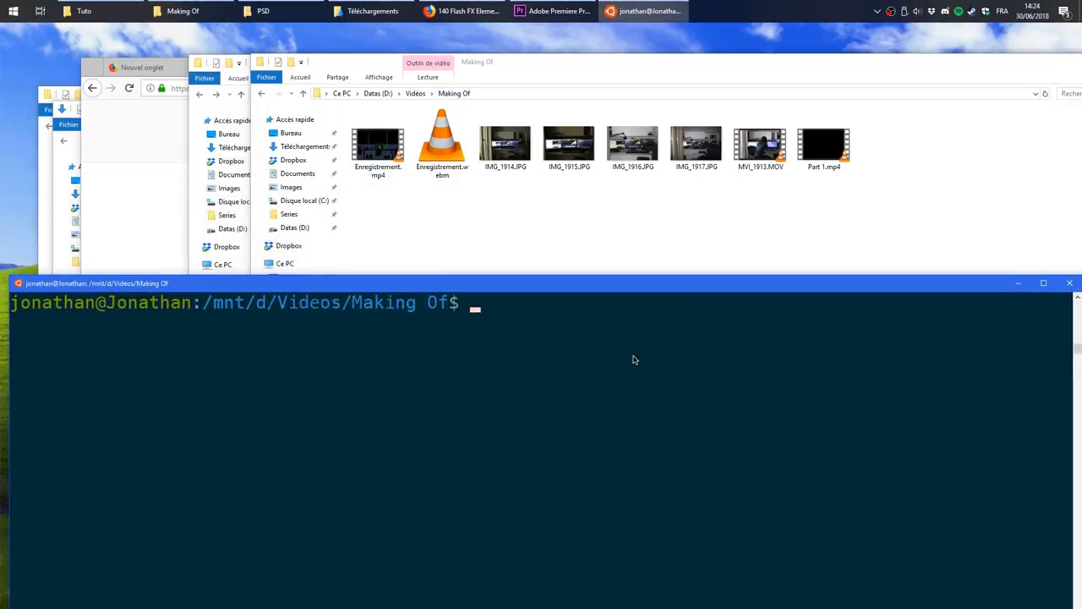
pyautogui.write('ffmpeg')
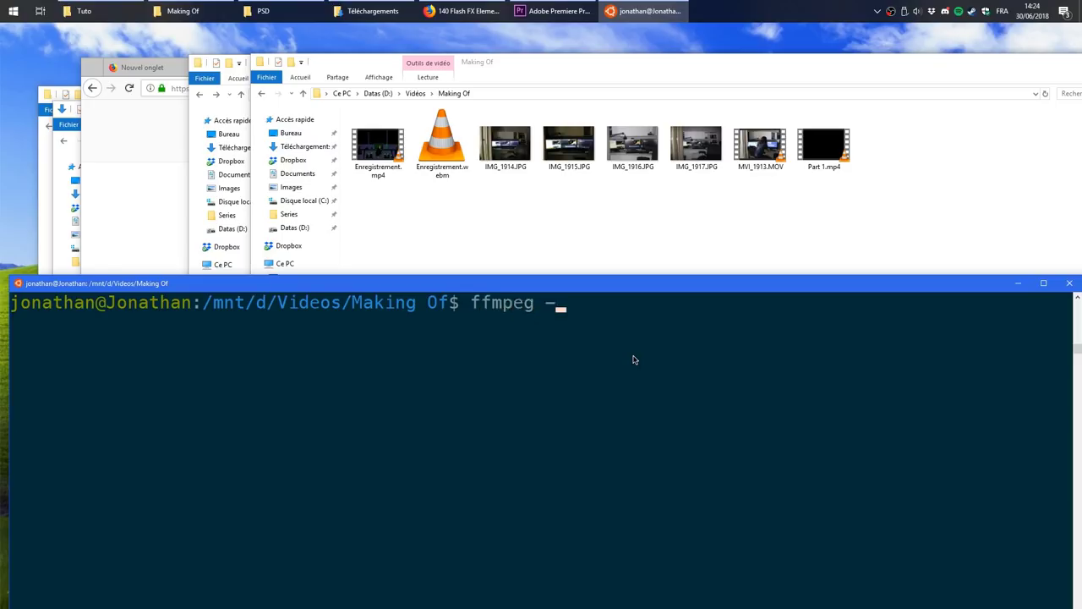
pyautogui.write(' -i Part')
pyautogui.press('Tab')
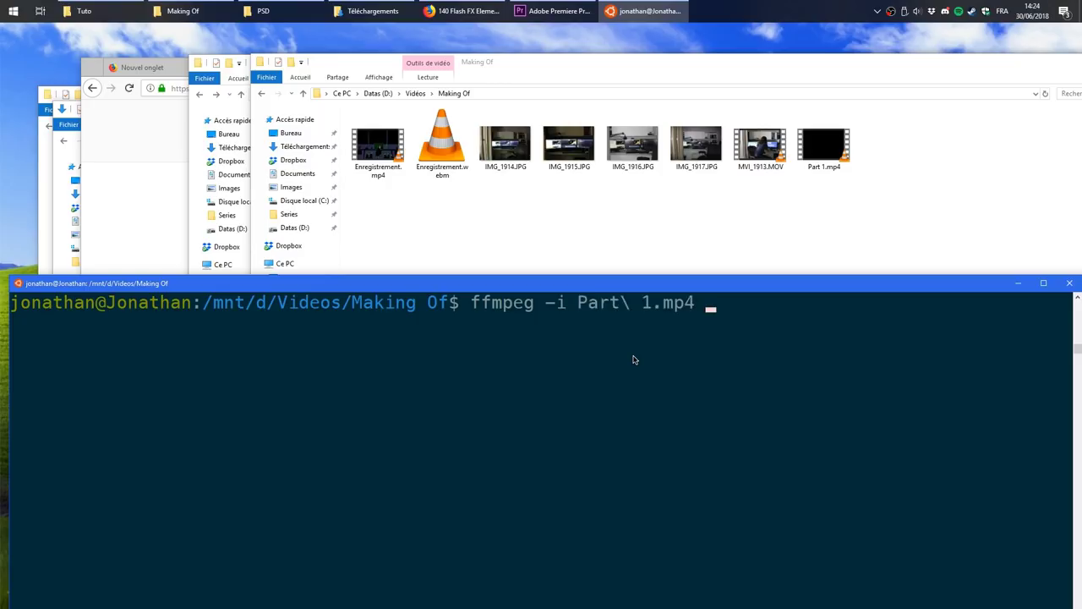
pyautogui.write('part1.wa')
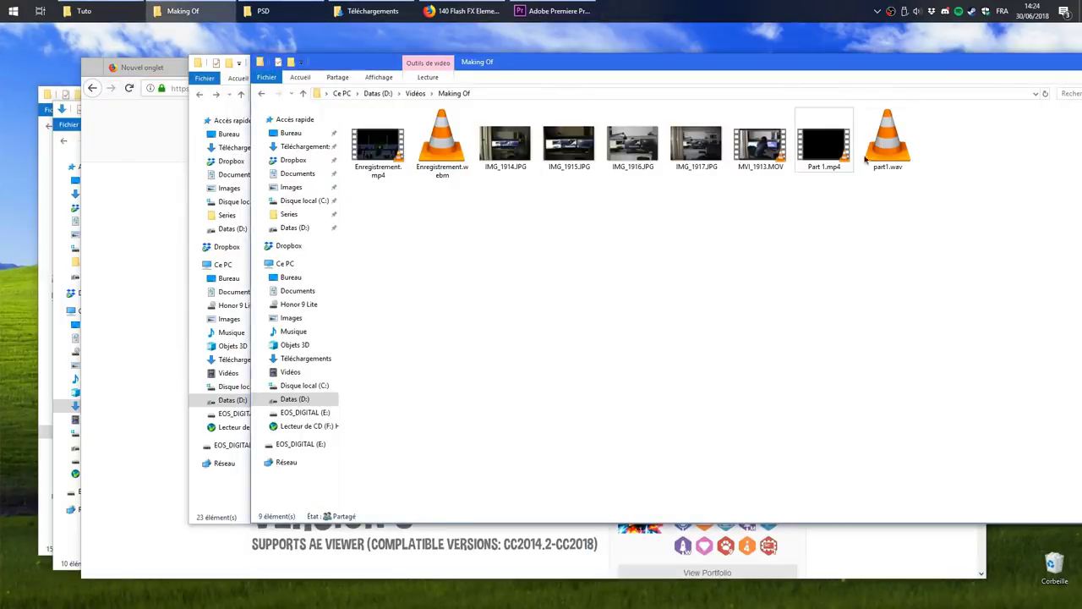
# Step: Launch Audacity and import part1.wav from the Making Of folder
pyautogui.click(886, 138)
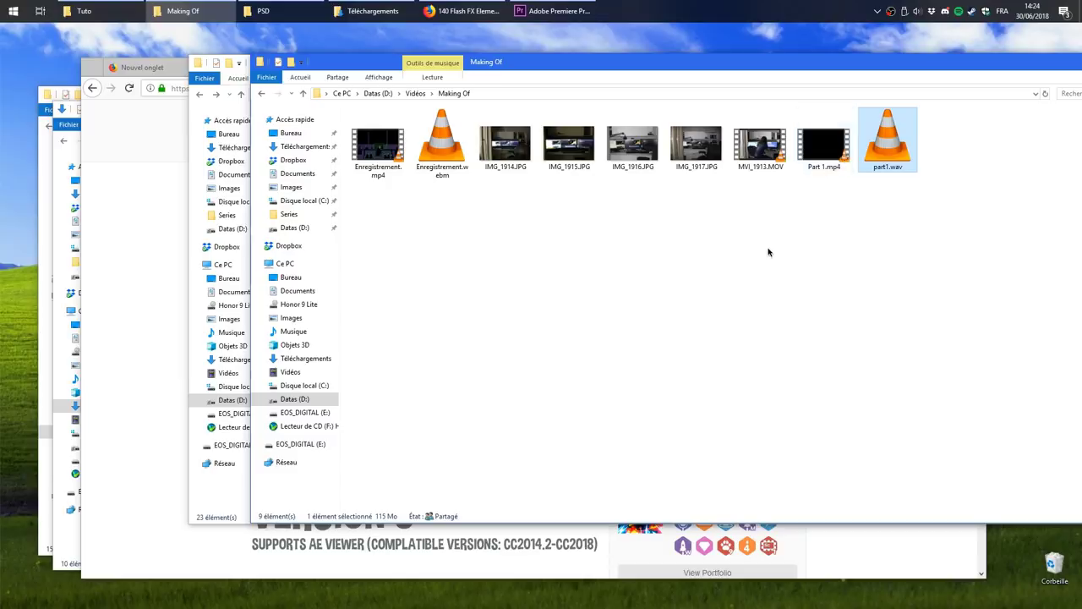
pyautogui.press('super')
pyautogui.write('auda')
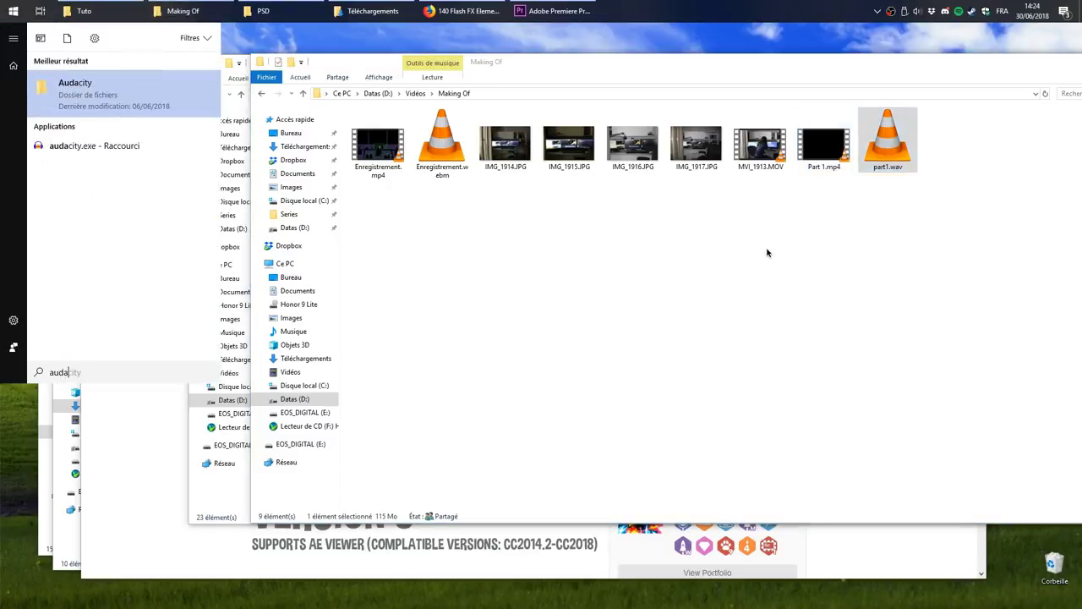
pyautogui.press('Down')
pyautogui.press('Return')
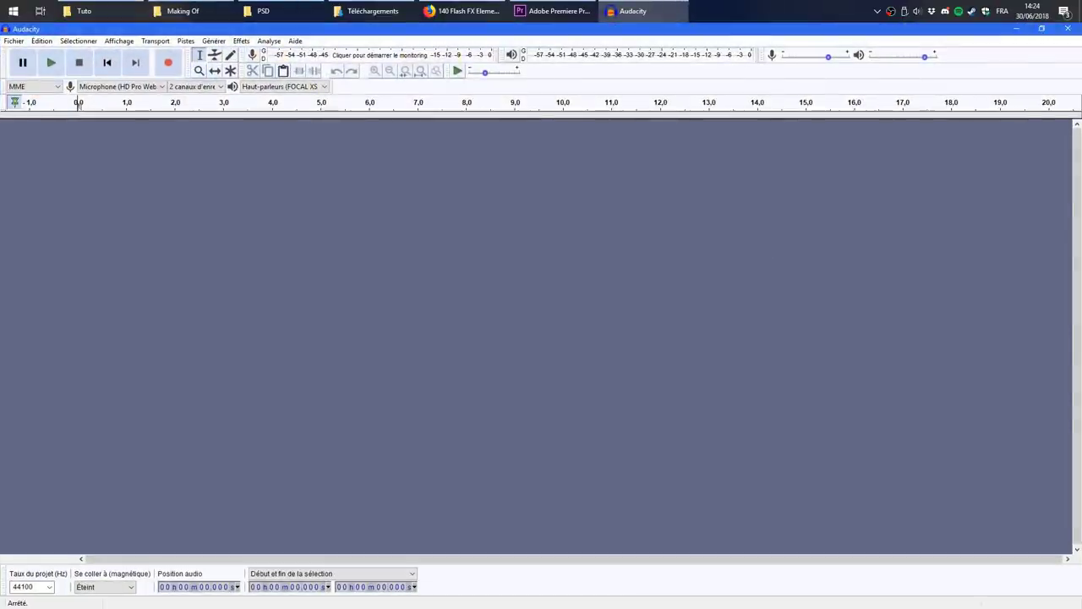
pyautogui.click(182, 11)
pyautogui.moveTo(888, 139); pyautogui.dragTo(186, 167)
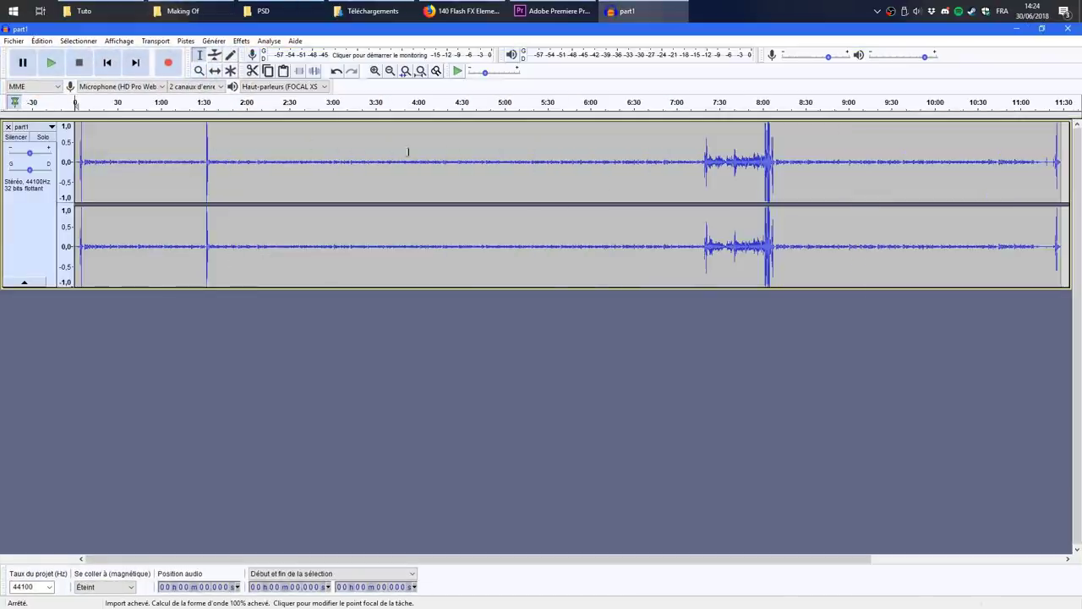
# Step: Listen to a few seconds of the louder passage starting at about 7:22 in the part1 track
pyautogui.click(708, 161)
pyautogui.press('space')
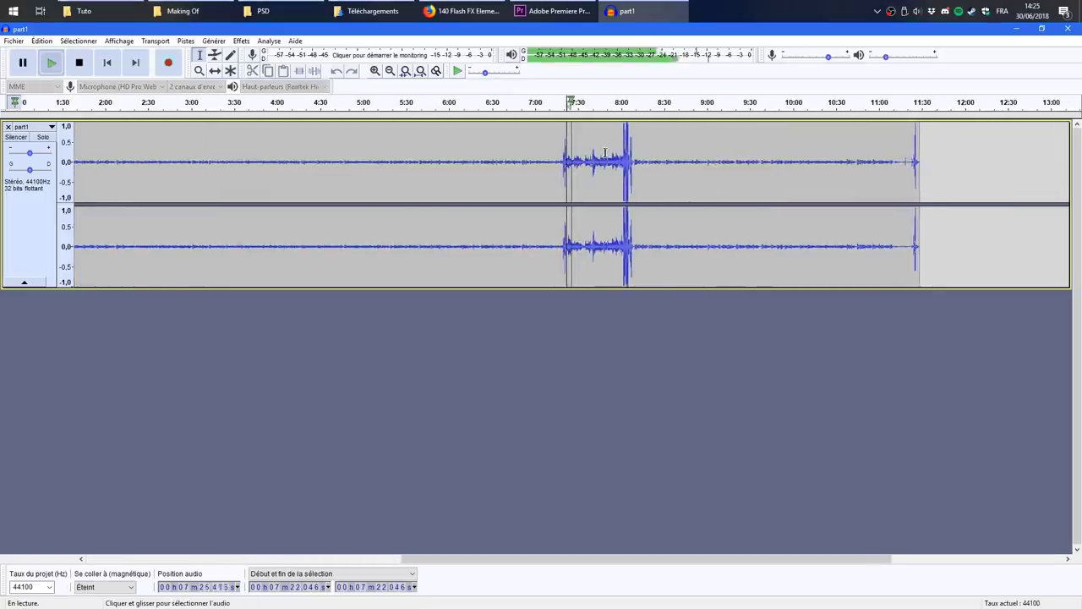
pyautogui.press('space')
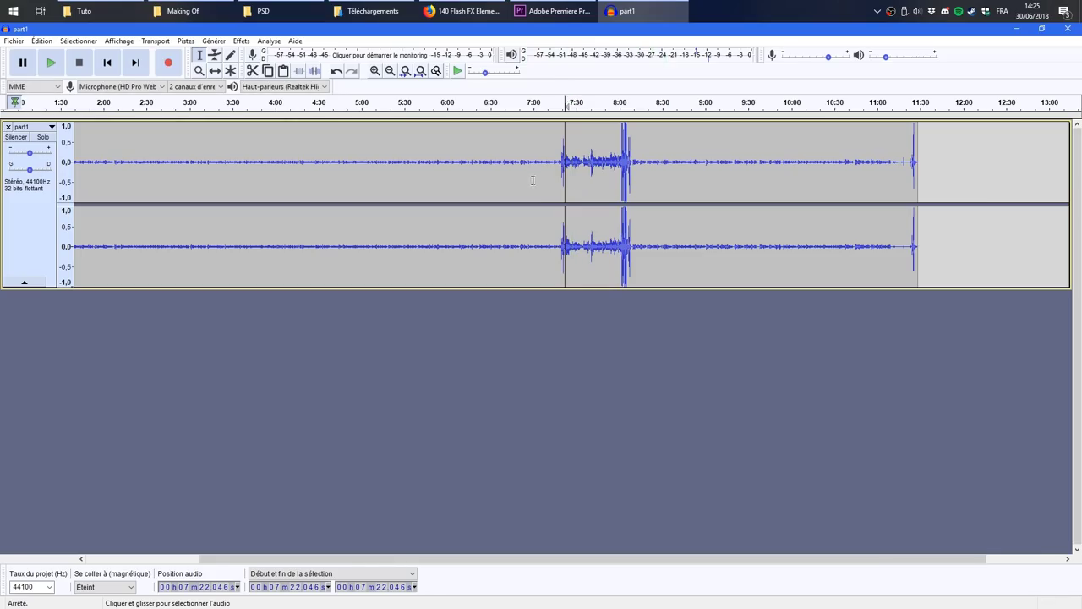
# Step: Place the edit cursor just after the pair of sharp peaks, at about 1:33.232 in the part1 track
pyautogui.moveTo(382, 558); pyautogui.dragTo(216, 495)
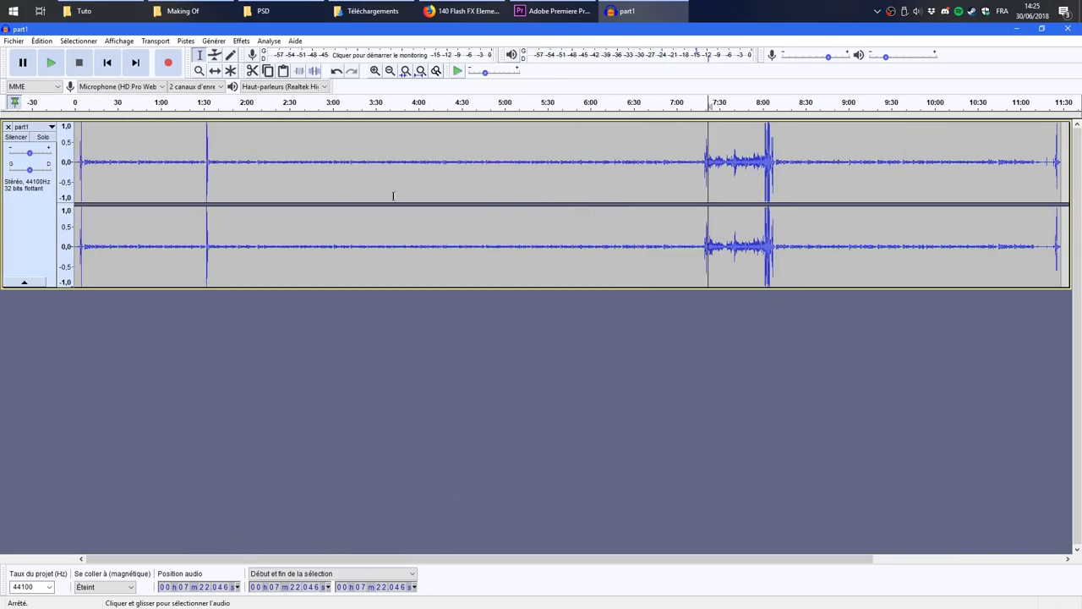
pyautogui.hotkey('ctrl', '1')
pyautogui.hotkey('ctrl', '1')
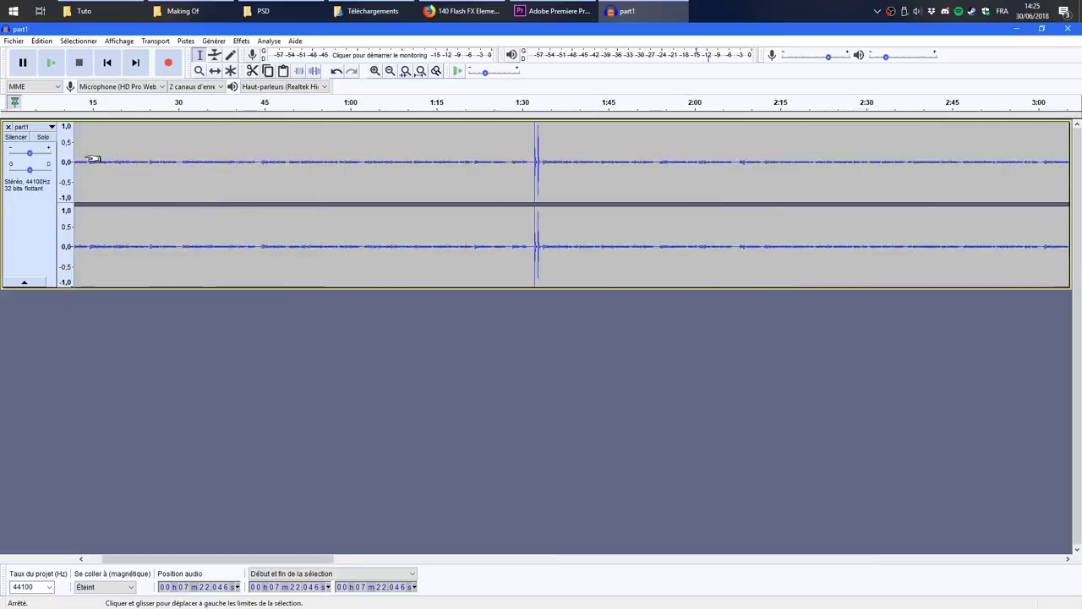
pyautogui.click(535, 169)
pyautogui.moveTo(305, 558); pyautogui.dragTo(347, 510)
pyautogui.hotkey('ctrl', 'f')
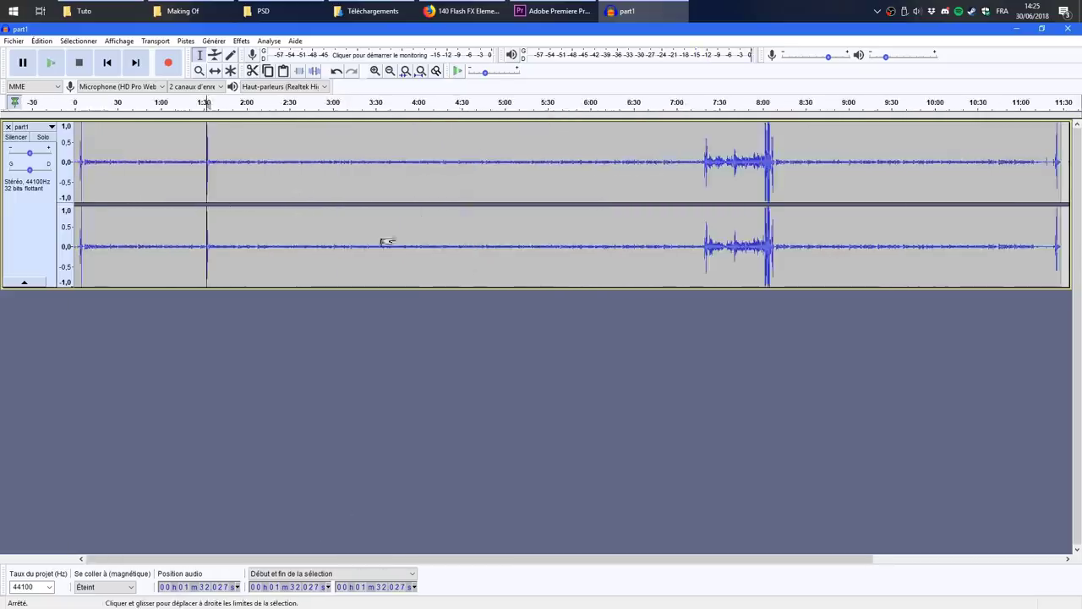
pyautogui.hotkey('ctrl', '1')
pyautogui.hotkey('ctrl', '1')
pyautogui.hotkey('ctrl', '1')
pyautogui.hotkey('ctrl', '1')
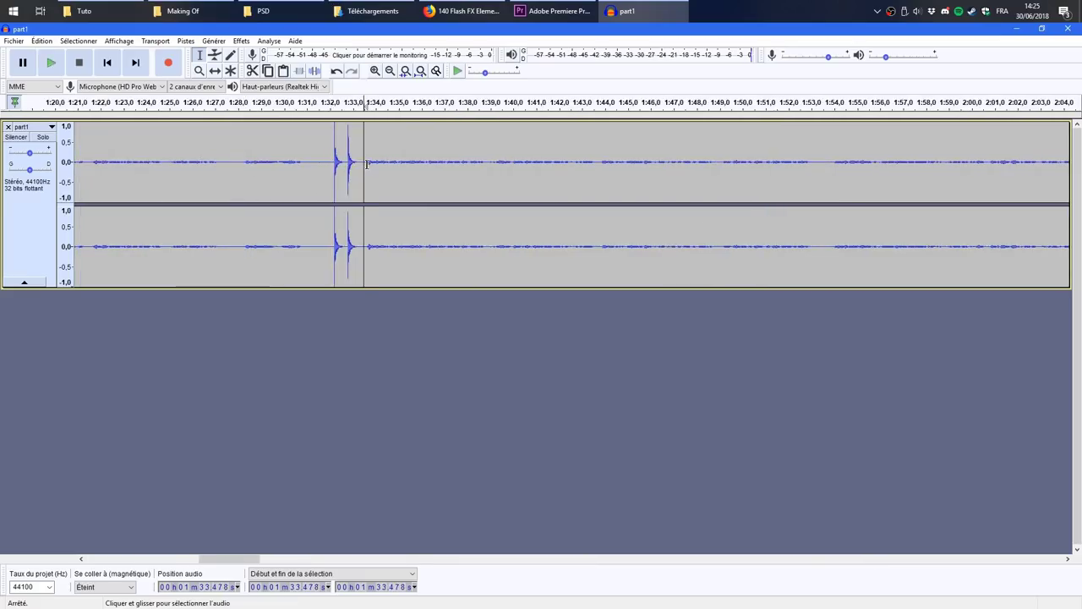
pyautogui.click(358, 161)
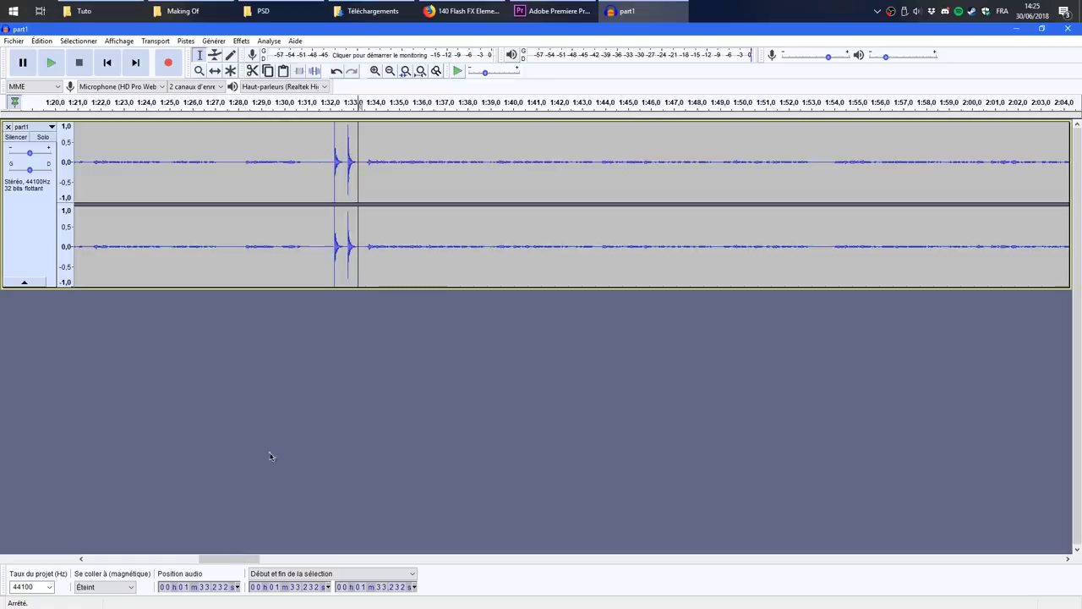
# Step: Extend the selection from the cursor to about 7:17.376, just before the louder passage begins
pyautogui.hotkey('ctrl', '3')
pyautogui.hotkey('ctrl', '3')
pyautogui.hotkey('ctrl', '3')
pyautogui.hotkey('ctrl', '3')
pyautogui.hotkey('ctrl', '3')
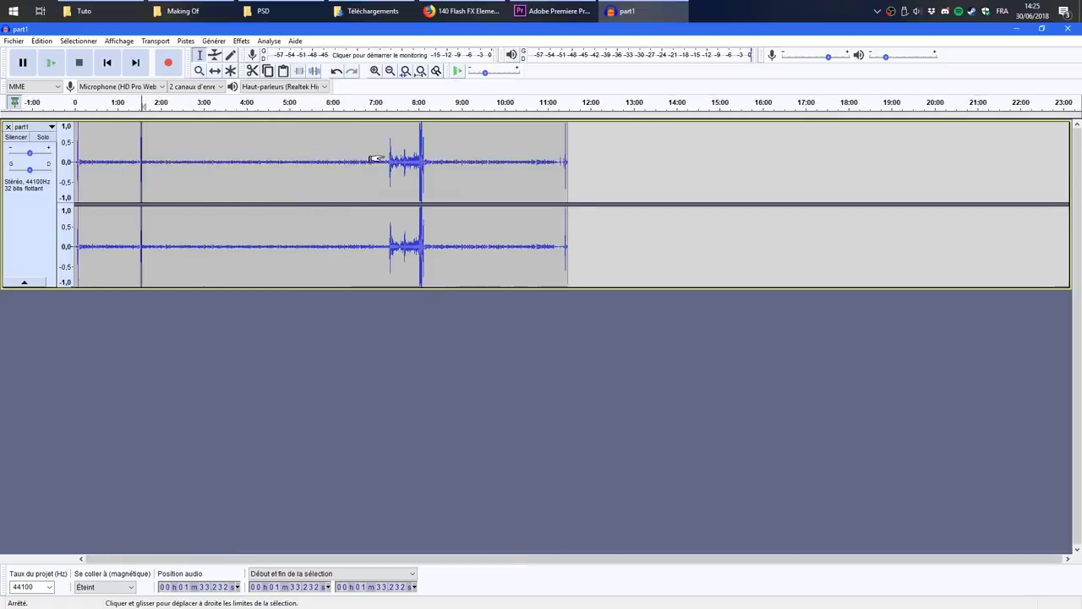
pyautogui.scroll(3, 372, 160)
pyautogui.scroll(2, 362, 163)
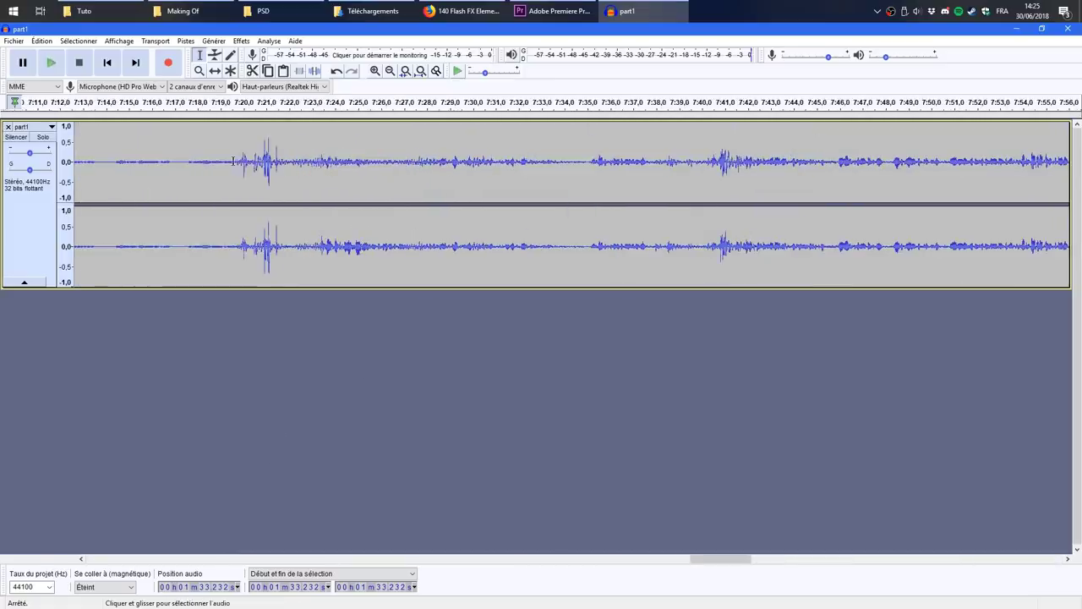
pyautogui.keyDown('shift'); pyautogui.click(183, 162); pyautogui.keyUp('shift')
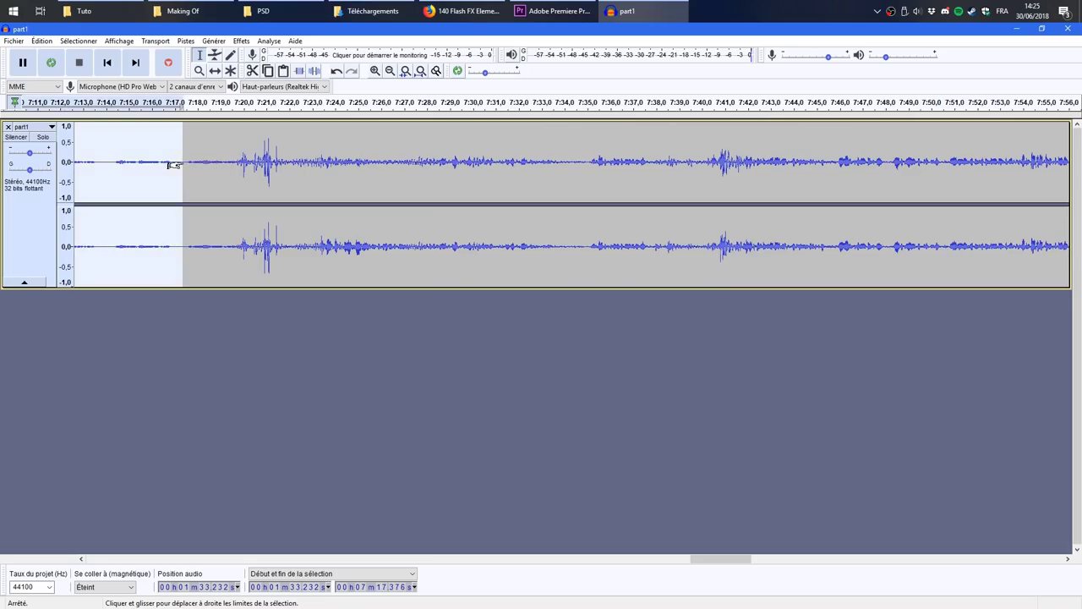
# Step: Extend the part1 selection to about 7:19.318 and normalize it to a maximum amplitude of -1 dB
pyautogui.keyDown('shift'); pyautogui.click(226, 161); pyautogui.keyUp('shift')
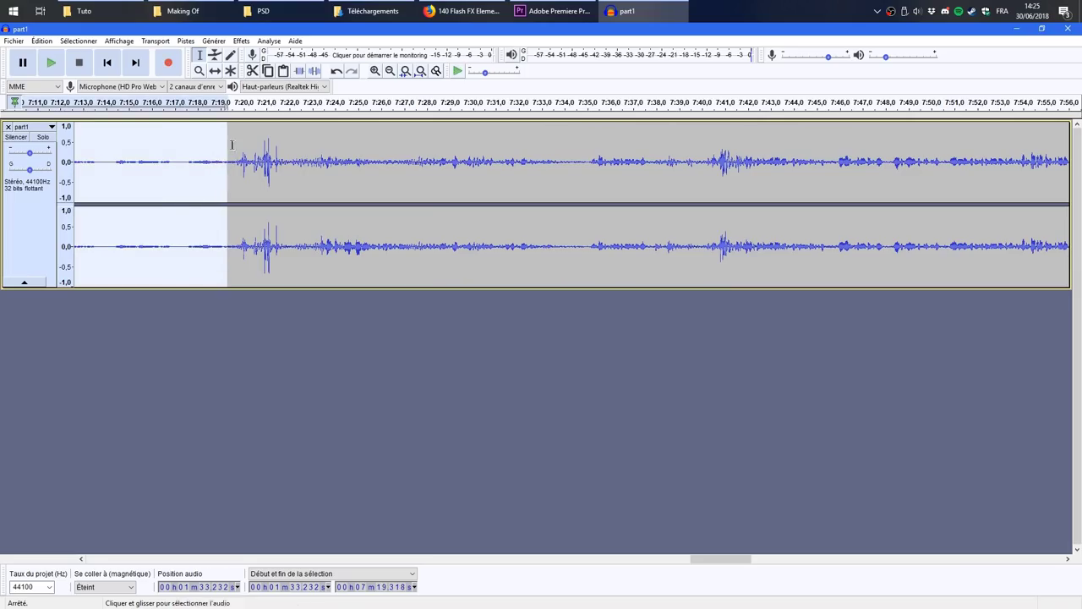
pyautogui.click(242, 41)
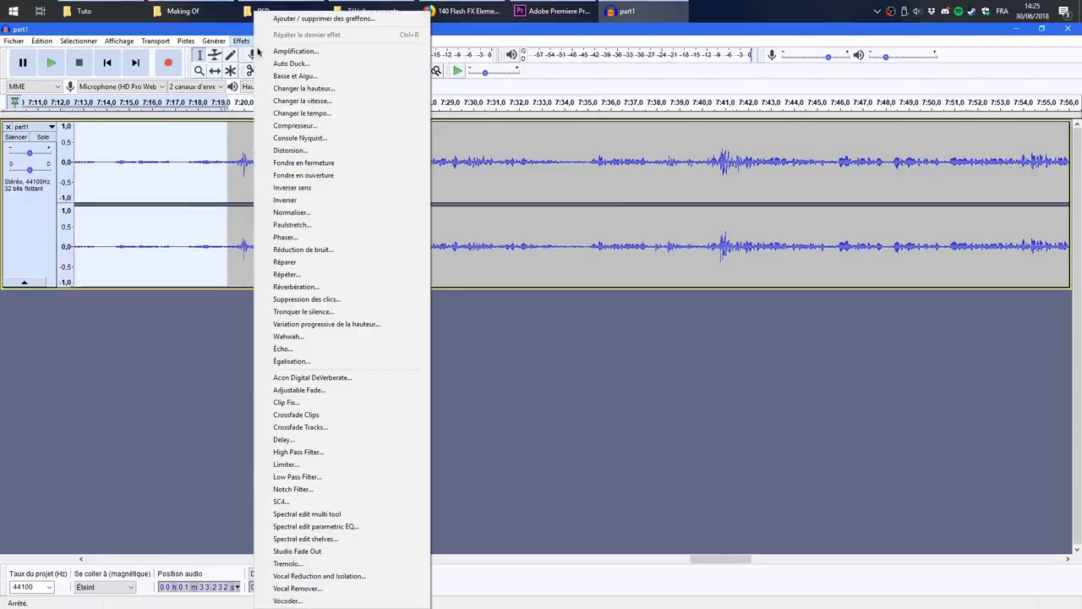
pyautogui.click(300, 212)
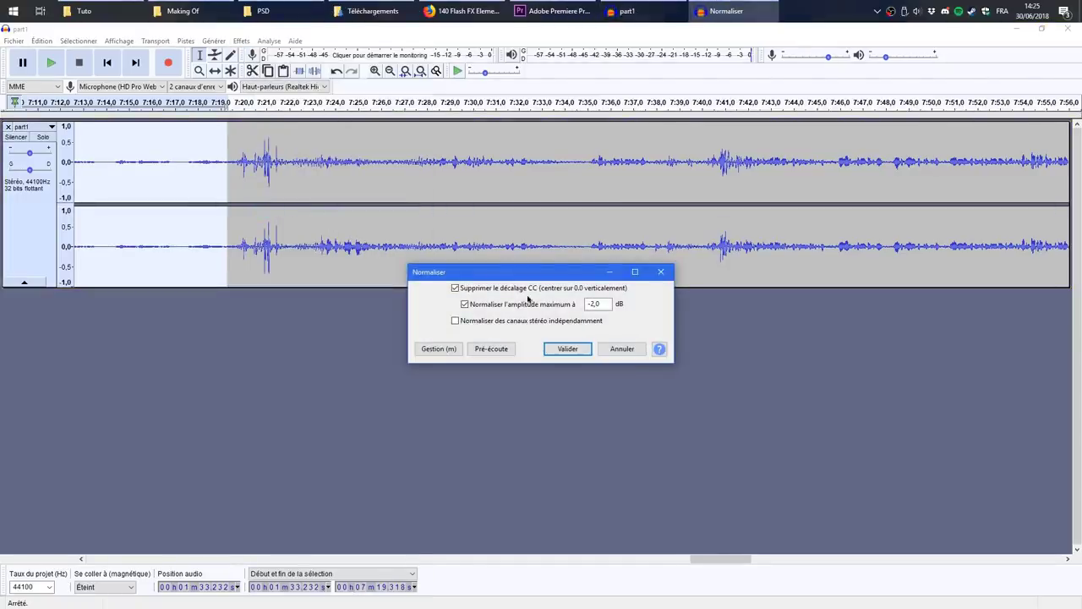
pyautogui.press('BackSpace')
pyautogui.write('1')
pyautogui.click(554, 353)
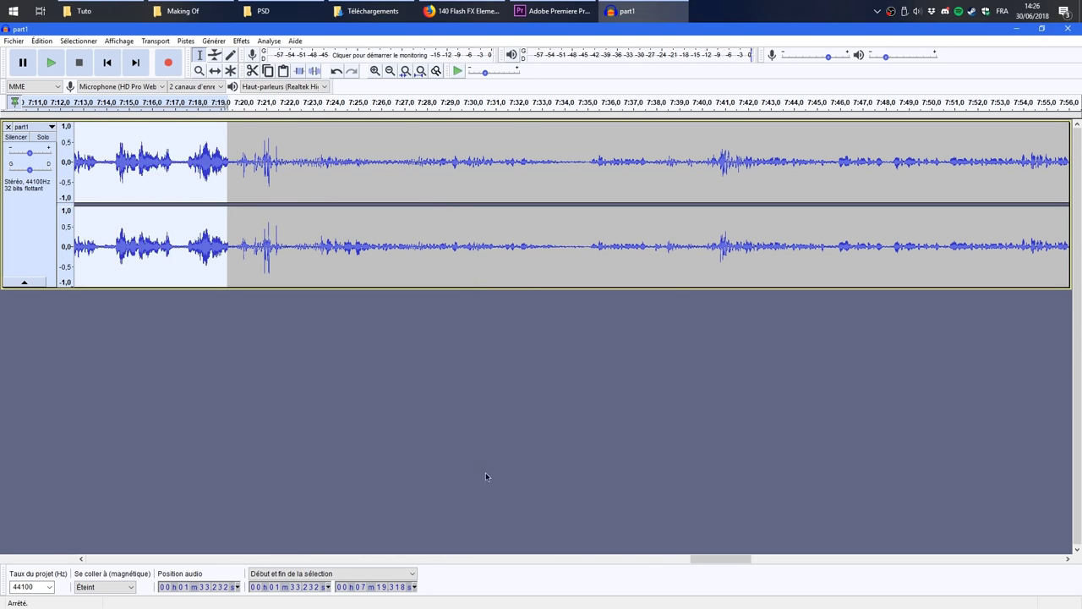
# Step: Select the quiet passage from about 8:08.576 to 11:24.012, just before the closing peak, and repeat the Normalize effect on it
pyautogui.scroll(-3, 589, 216)
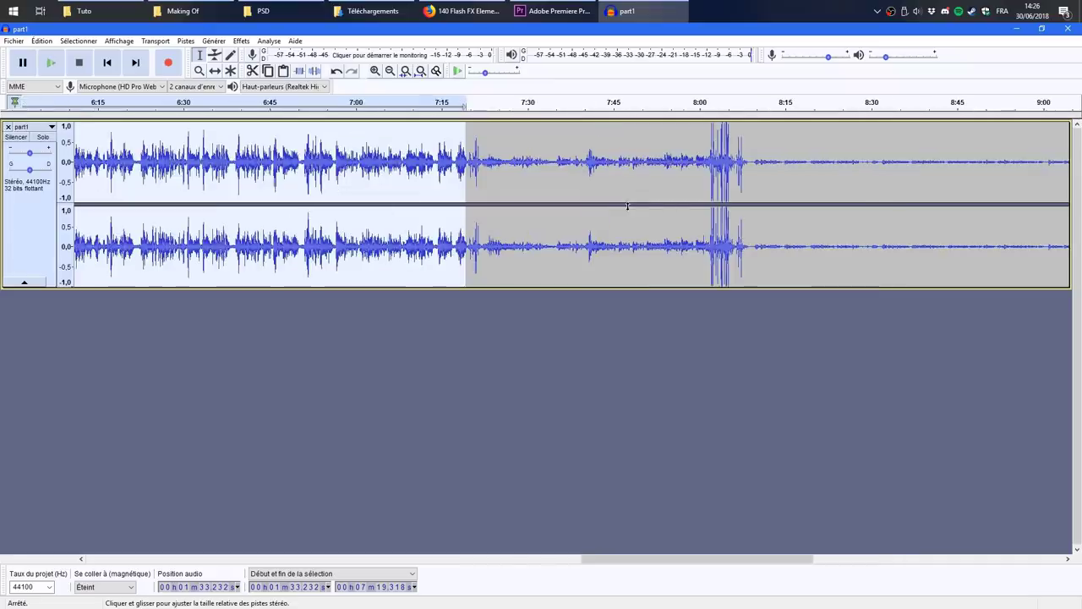
pyautogui.click(749, 247)
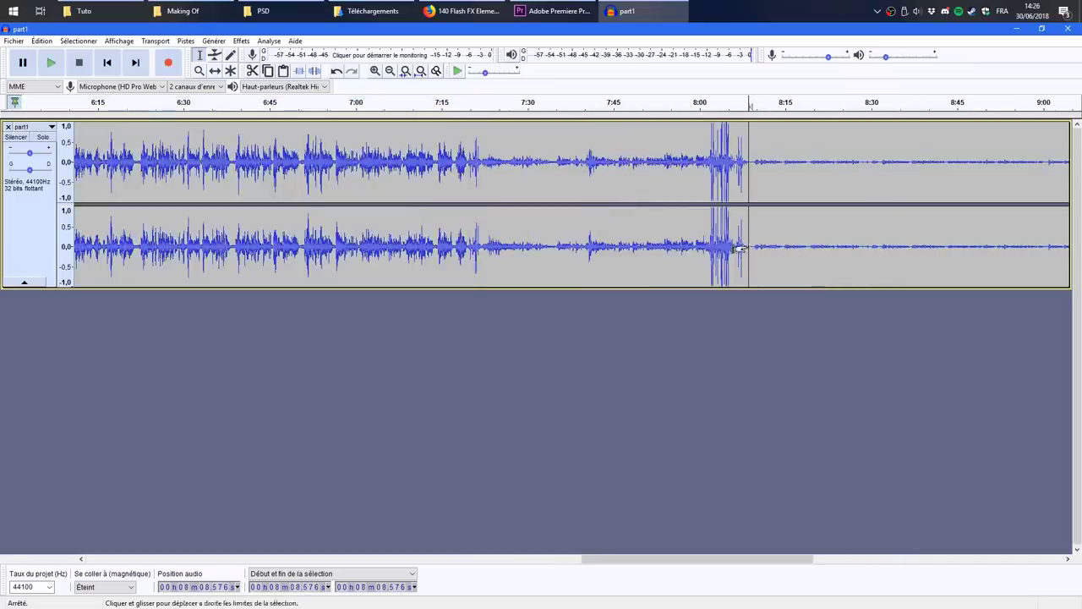
pyautogui.moveTo(602, 558); pyautogui.dragTo(855, 559)
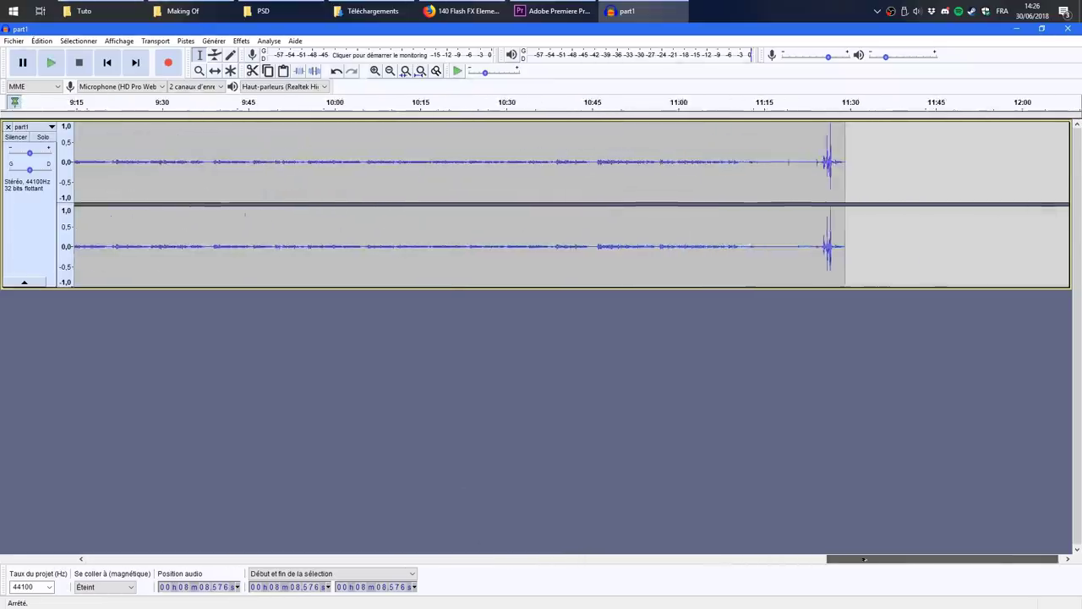
pyautogui.keyDown('shift'); pyautogui.click(798, 162); pyautogui.keyUp('shift')
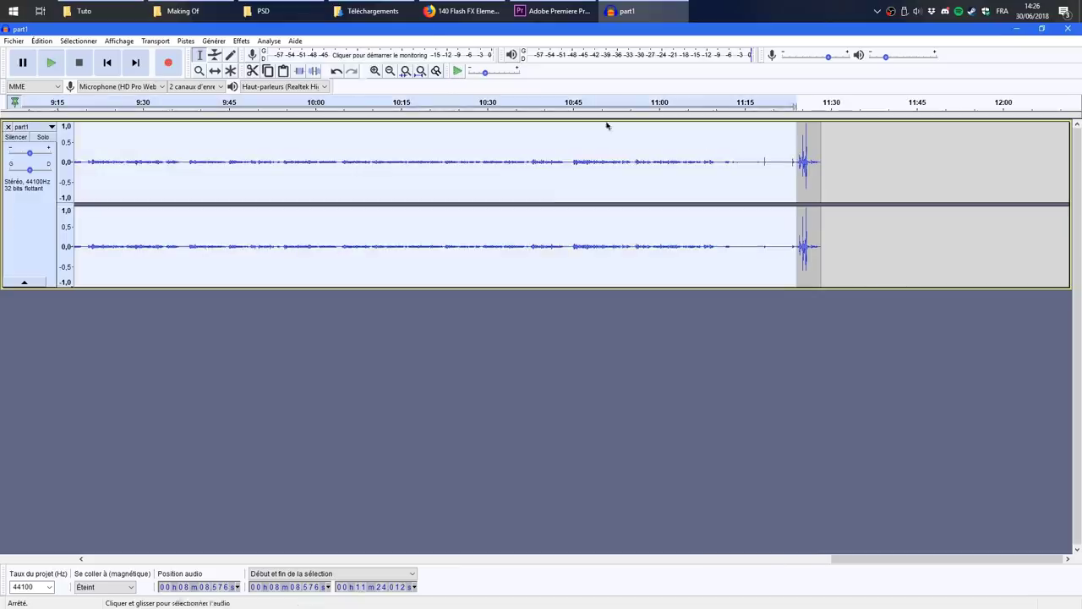
pyautogui.click(240, 40)
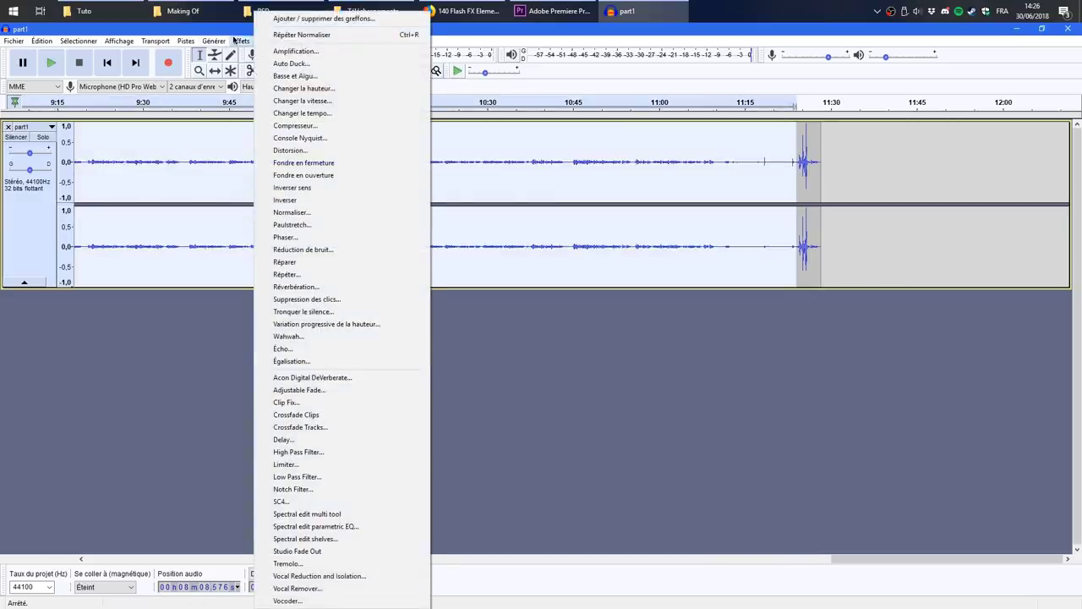
pyautogui.click(285, 35)
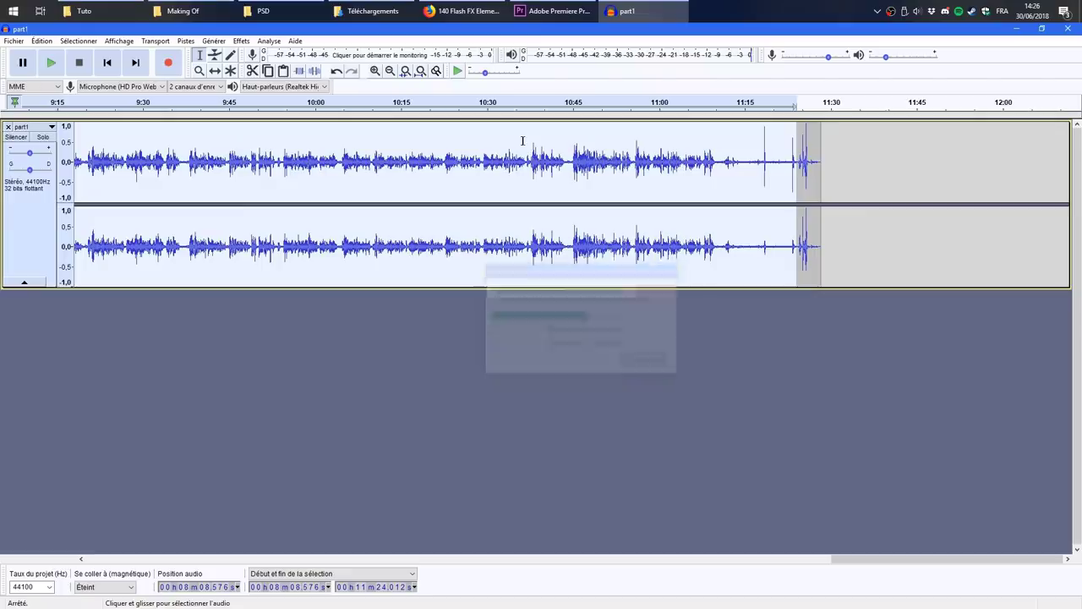
# Step: Listen briefly to the short pause between phrases starting at about 6:38.220 in the part1 track
pyautogui.moveTo(870, 560); pyautogui.dragTo(202, 530)
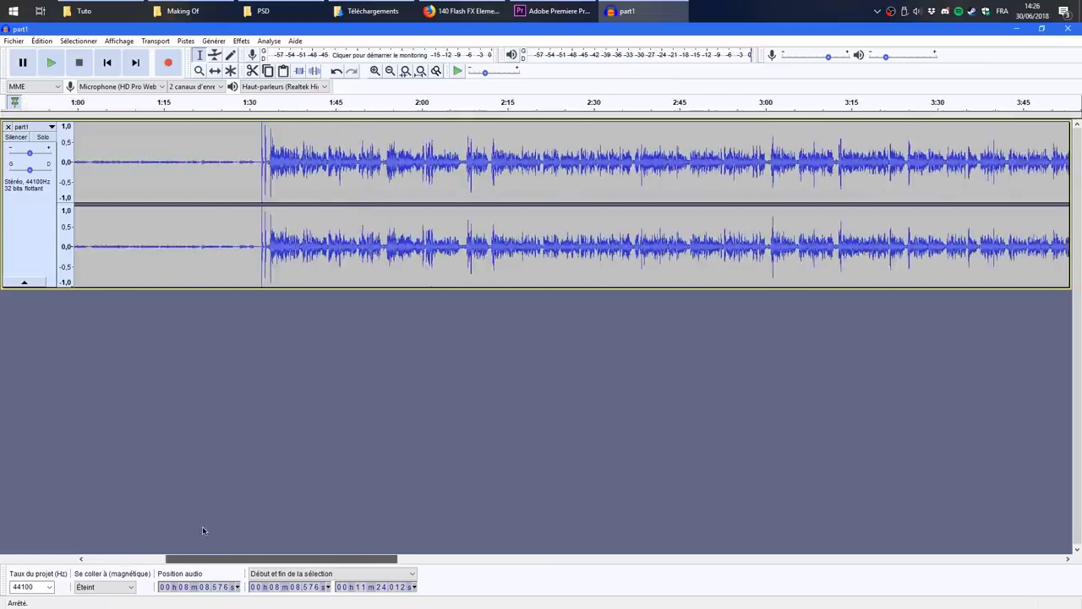
pyautogui.hotkey('ctrl', '1')
pyautogui.hotkey('ctrl', '1')
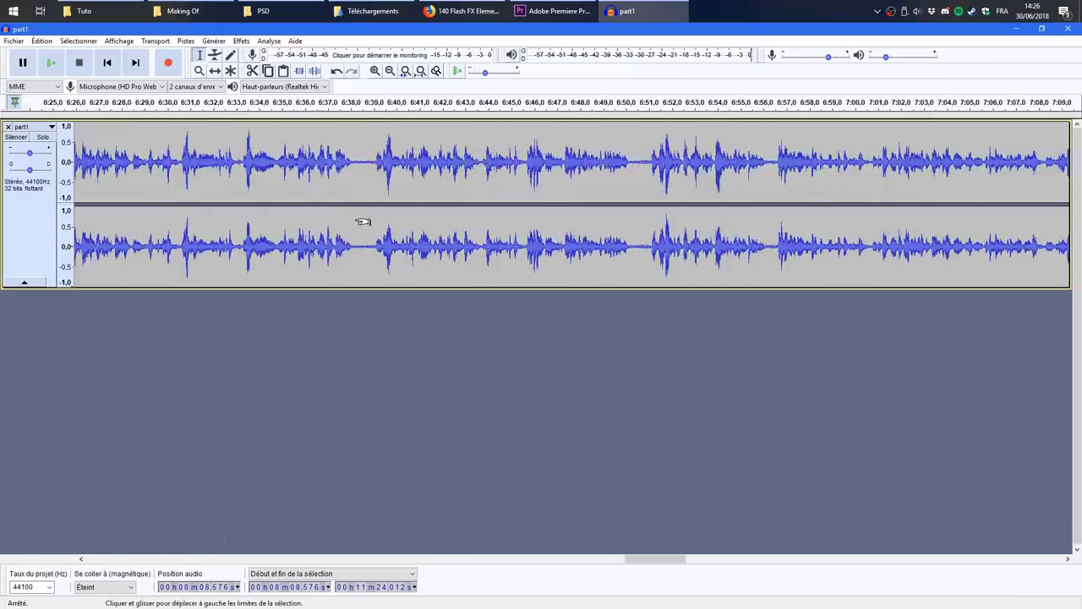
pyautogui.click(356, 158)
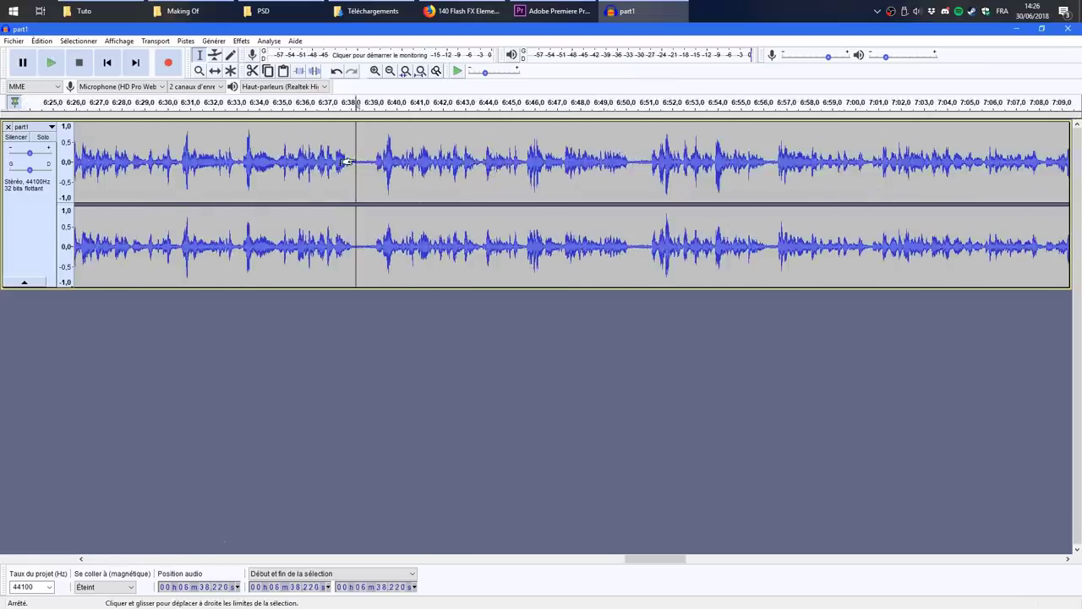
pyautogui.press('space')
pyautogui.press('space')
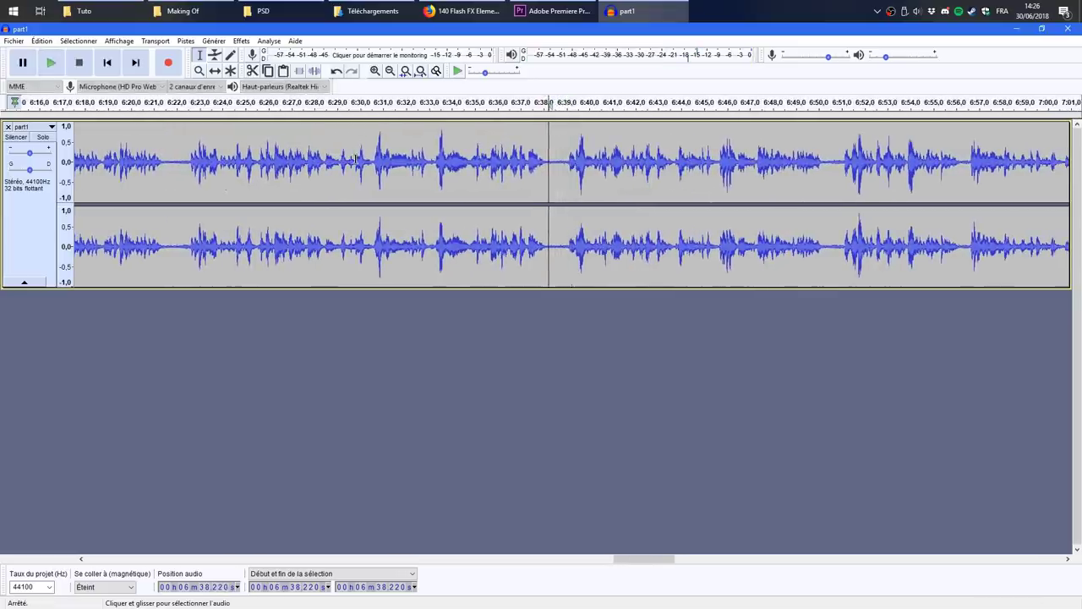
# Step: Select the silent pause from about 6:38.220 to 6:38.982 and capture it as the Noise Reduction noise profile
pyautogui.moveTo(549, 161); pyautogui.dragTo(575, 166)
pyautogui.click(243, 42)
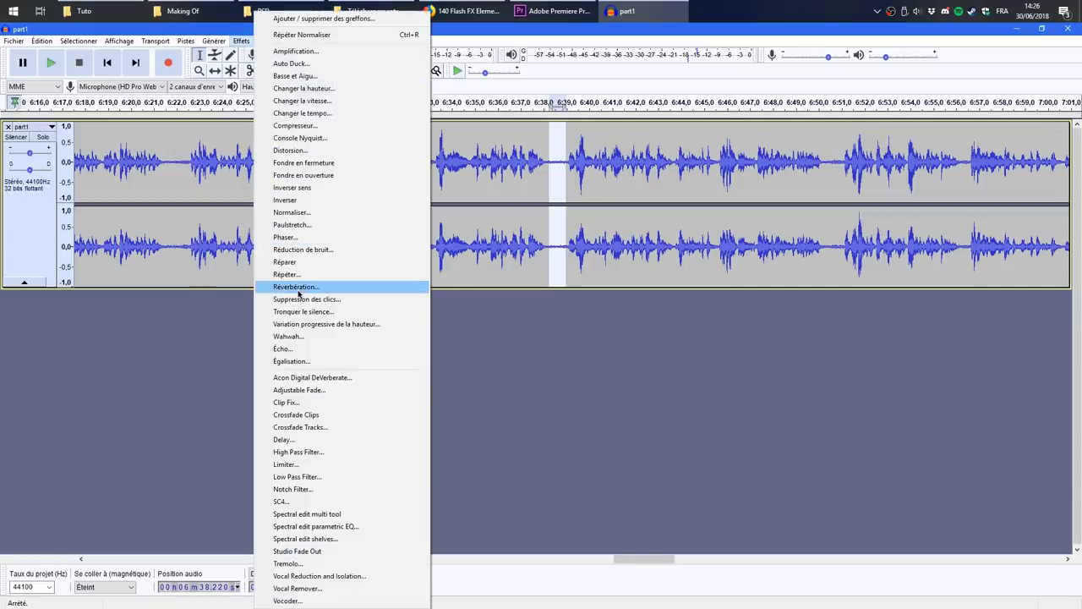
pyautogui.click(303, 250)
pyautogui.click(513, 268)
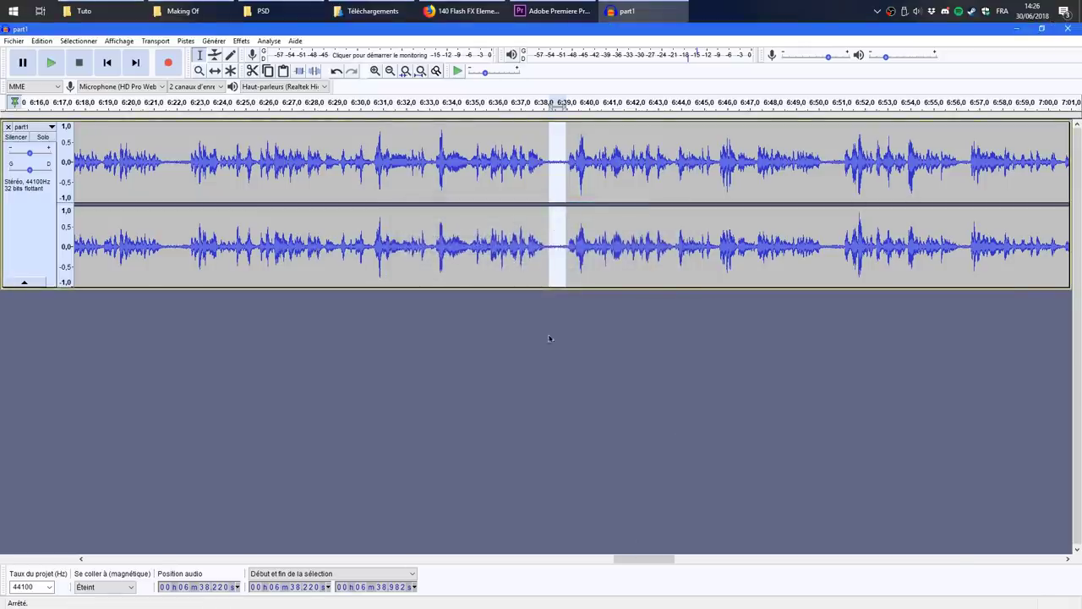
pyautogui.hotkey('ctrl', '3')
pyautogui.hotkey('ctrl', '3')
pyautogui.hotkey('ctrl', '3')
pyautogui.hotkey('ctrl', '3')
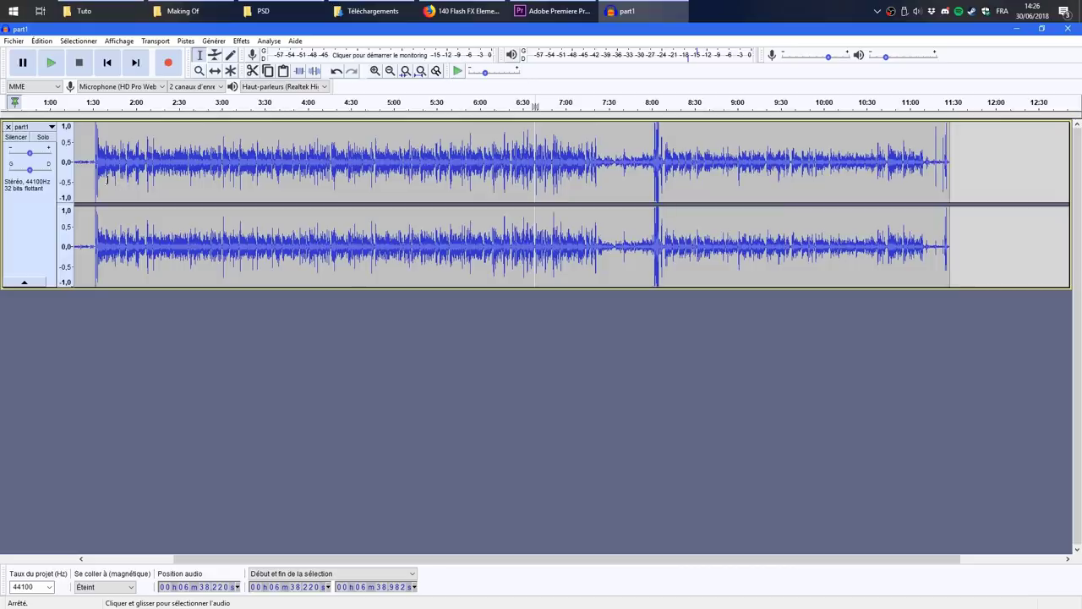
pyautogui.hotkey('ctrl', '1')
pyautogui.hotkey('ctrl', '1')
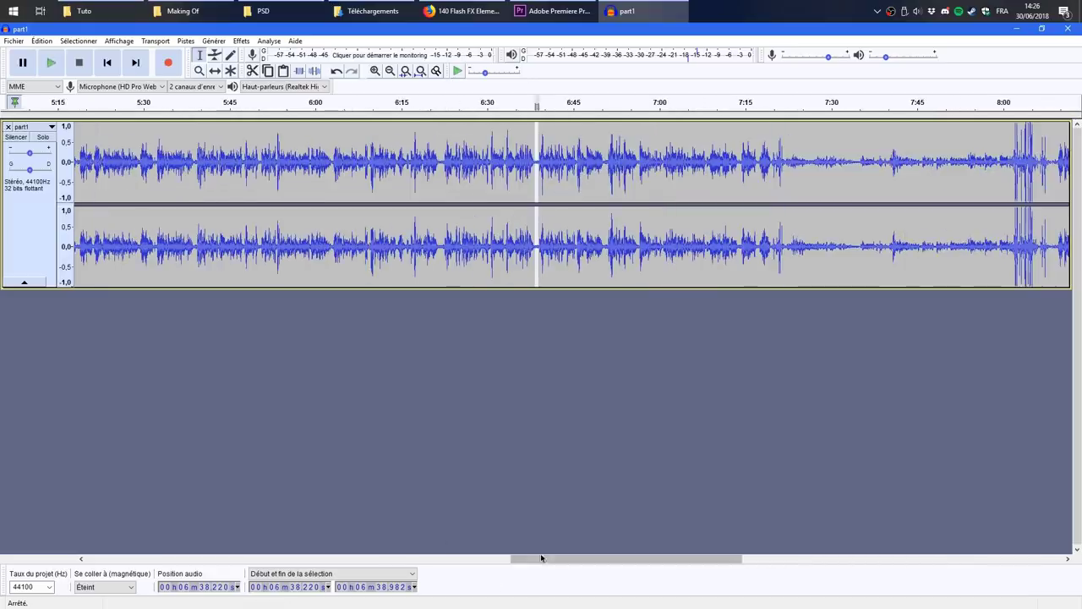
pyautogui.moveTo(518, 559); pyautogui.dragTo(165, 538)
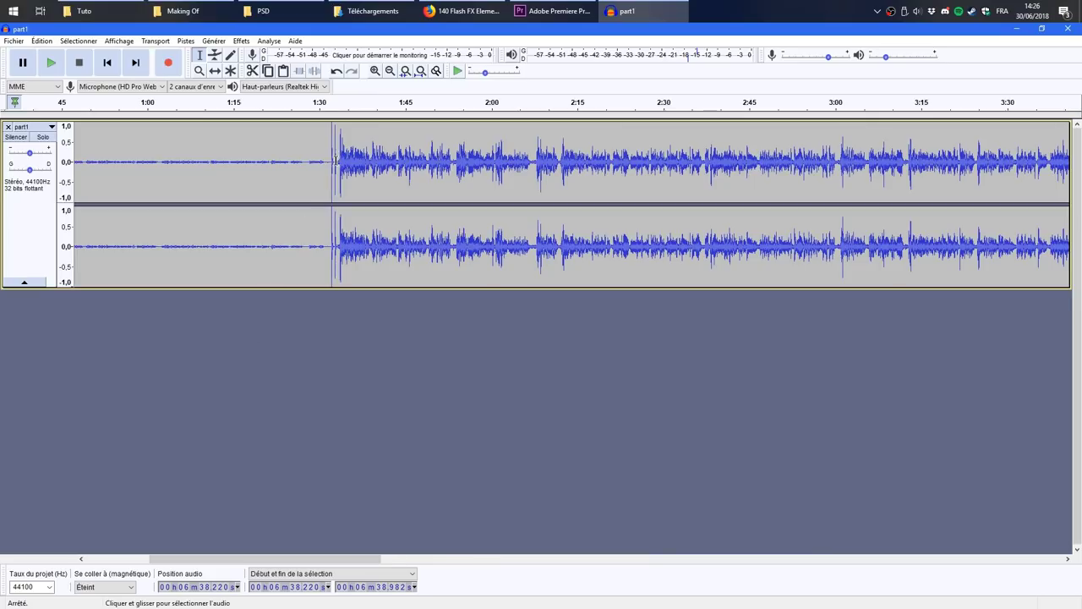
pyautogui.hotkey('ctrl', 'a')
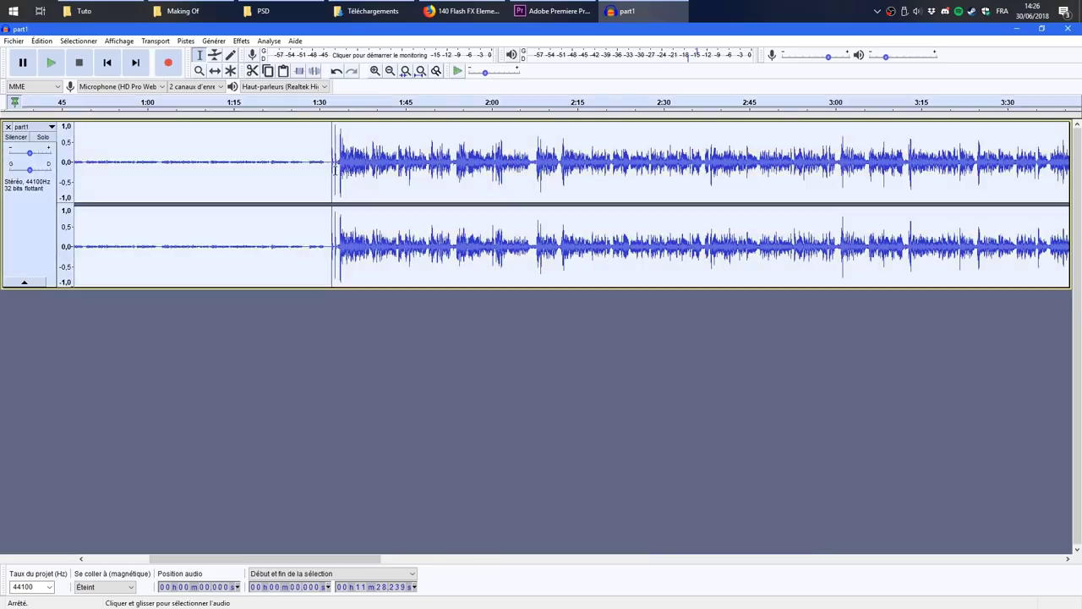
pyautogui.click(243, 41)
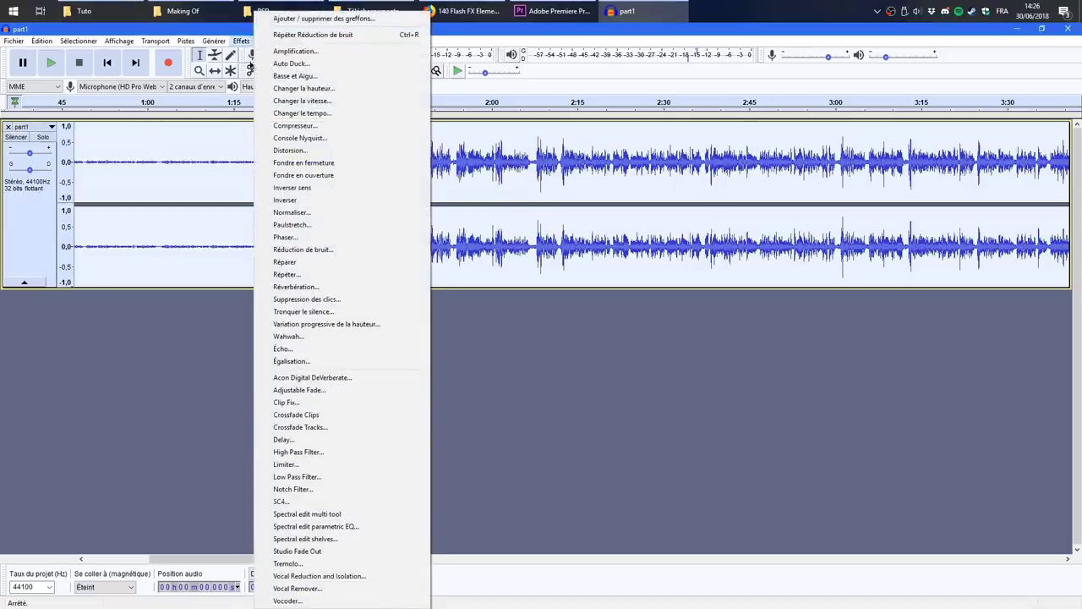
pyautogui.click(303, 250)
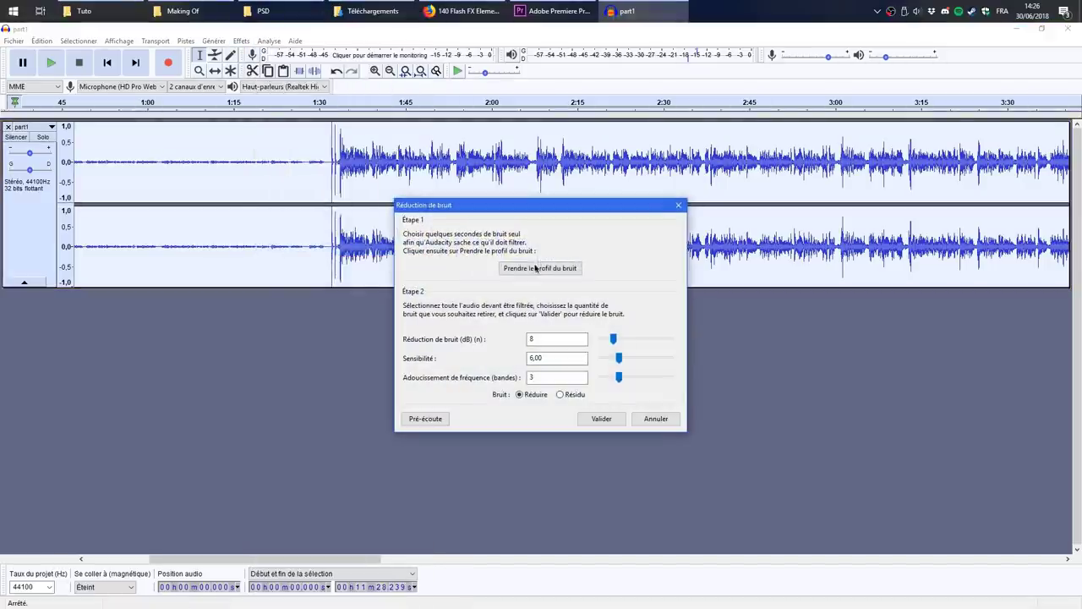
pyautogui.click(676, 205)
# Step: Select the sample from about 1:33.293 to 1:35.039, after the two sharp peaks, and preview Noise Reduction on it
pyautogui.scroll(3, 328, 147)
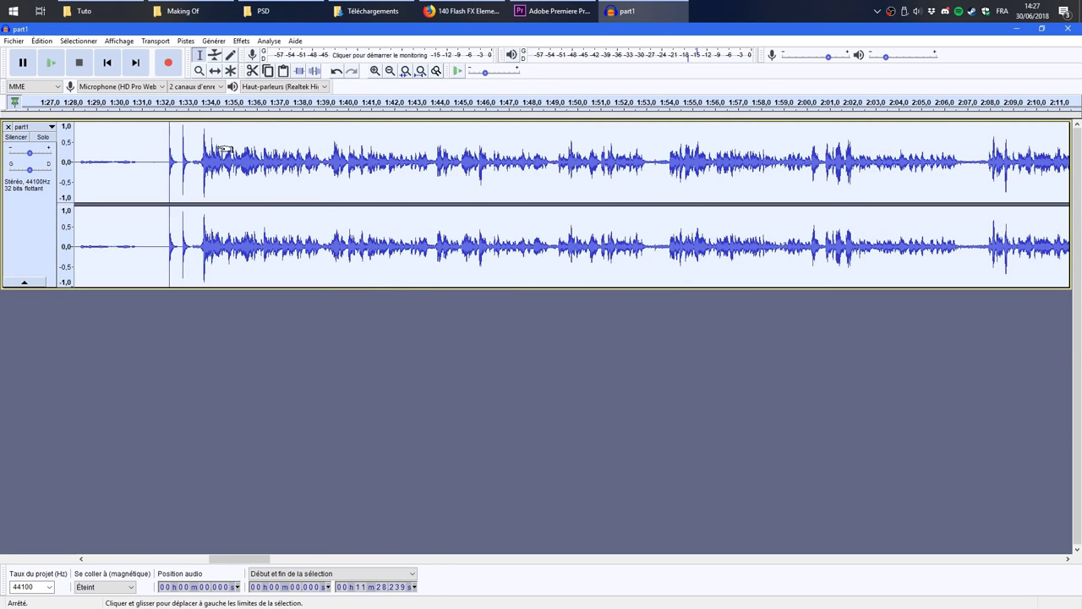
pyautogui.click(173, 166)
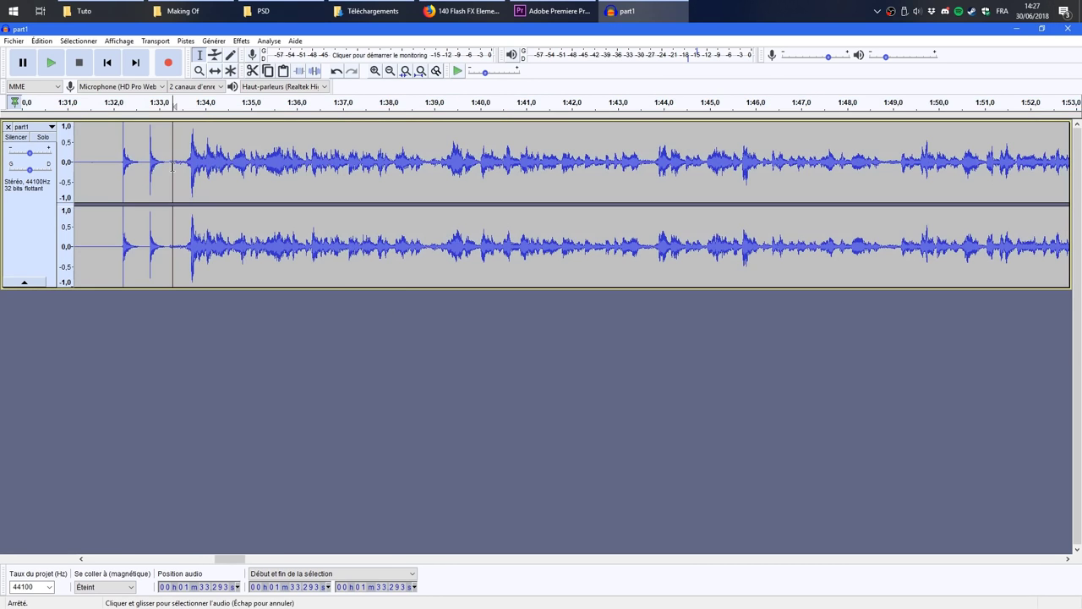
pyautogui.moveTo(174, 166); pyautogui.dragTo(244, 171)
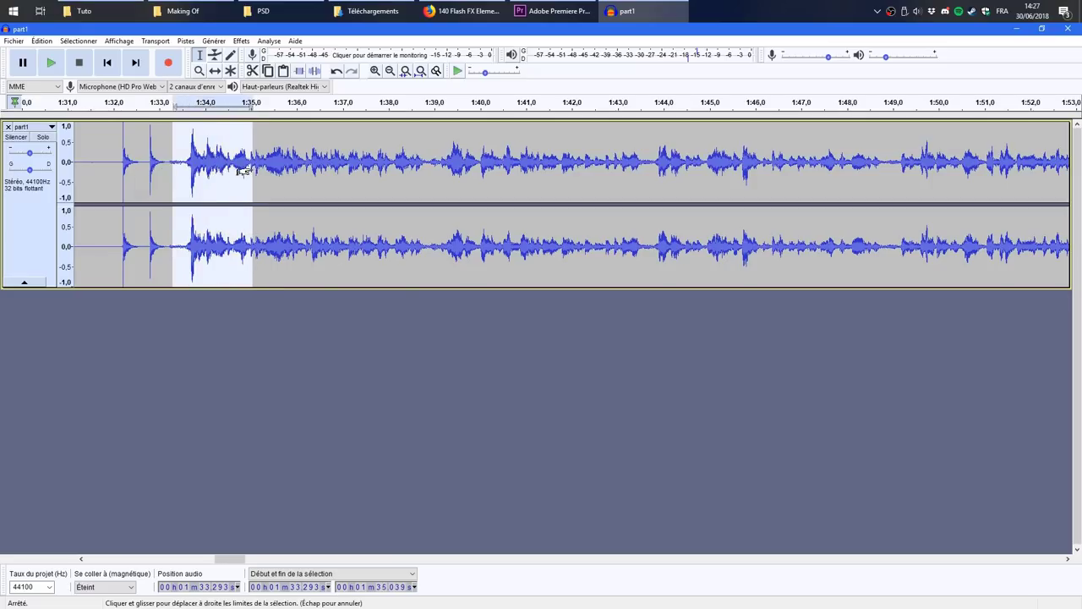
pyautogui.click(242, 41)
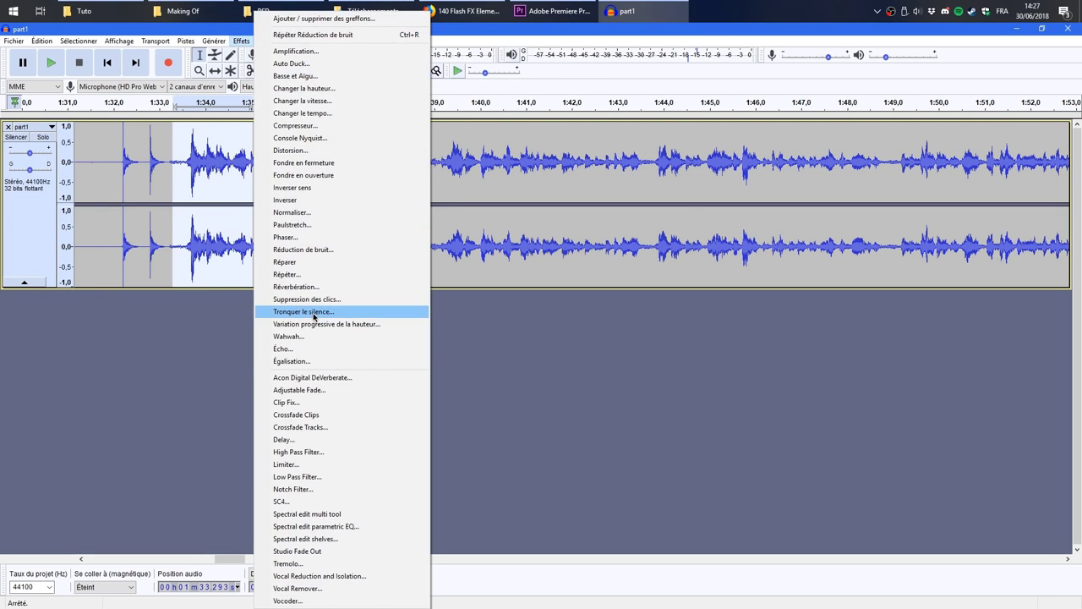
pyautogui.click(311, 249)
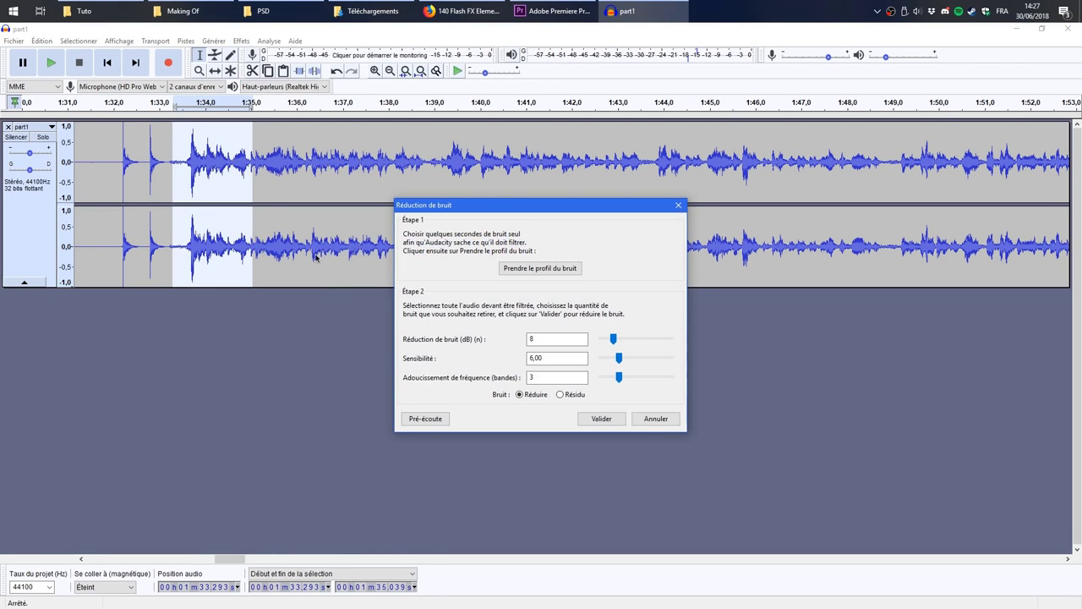
pyautogui.click(428, 419)
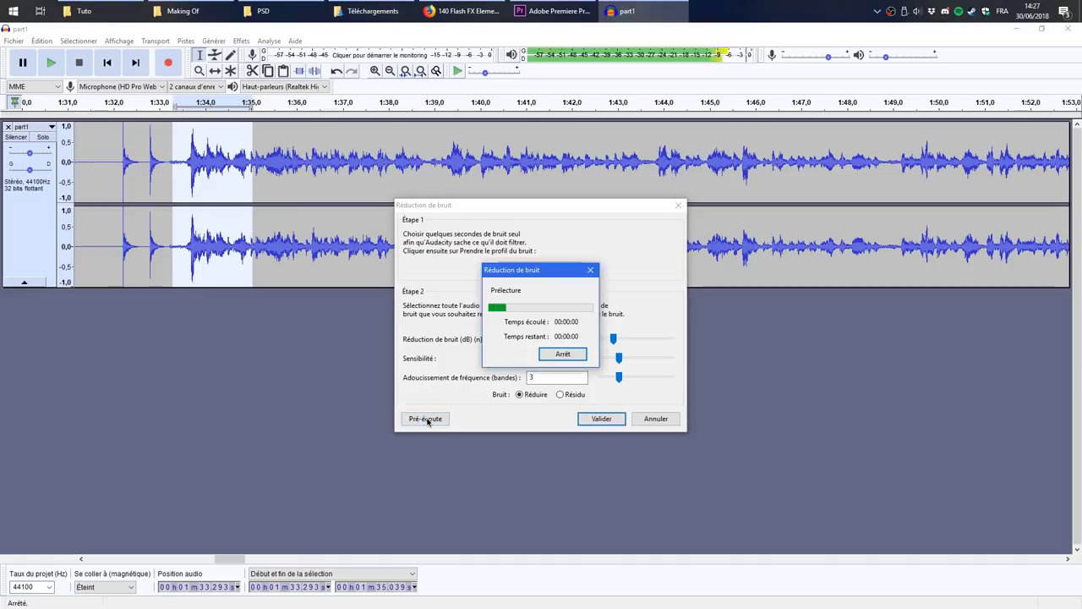
pyautogui.click(591, 270)
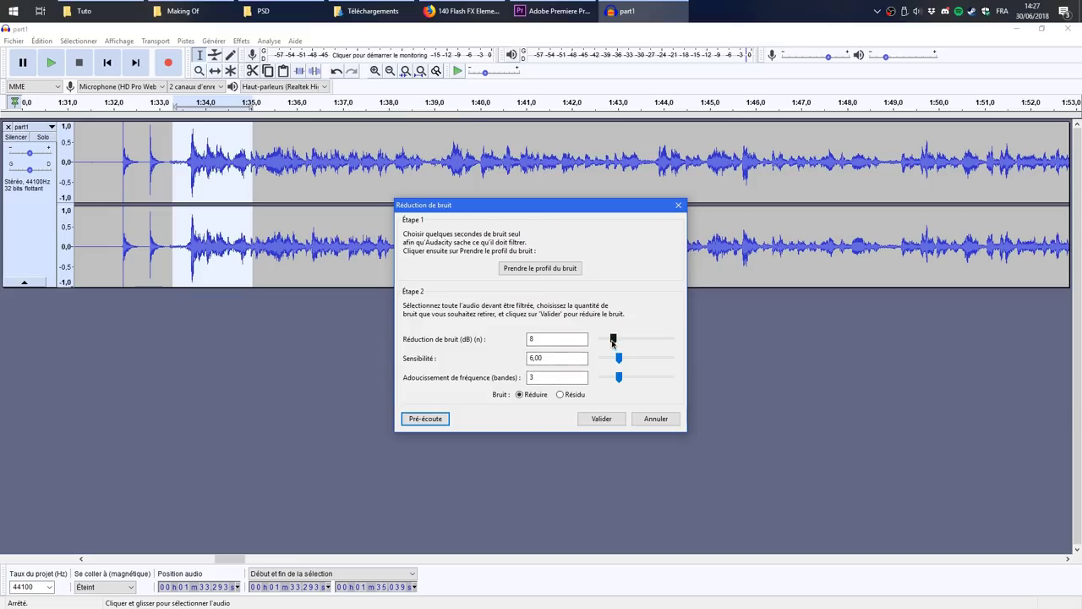
# Step: Lower the noise reduction amount to 6 dB and preview it on the selected sample
pyautogui.moveTo(613, 340); pyautogui.dragTo(609, 343)
pyautogui.click(425, 418)
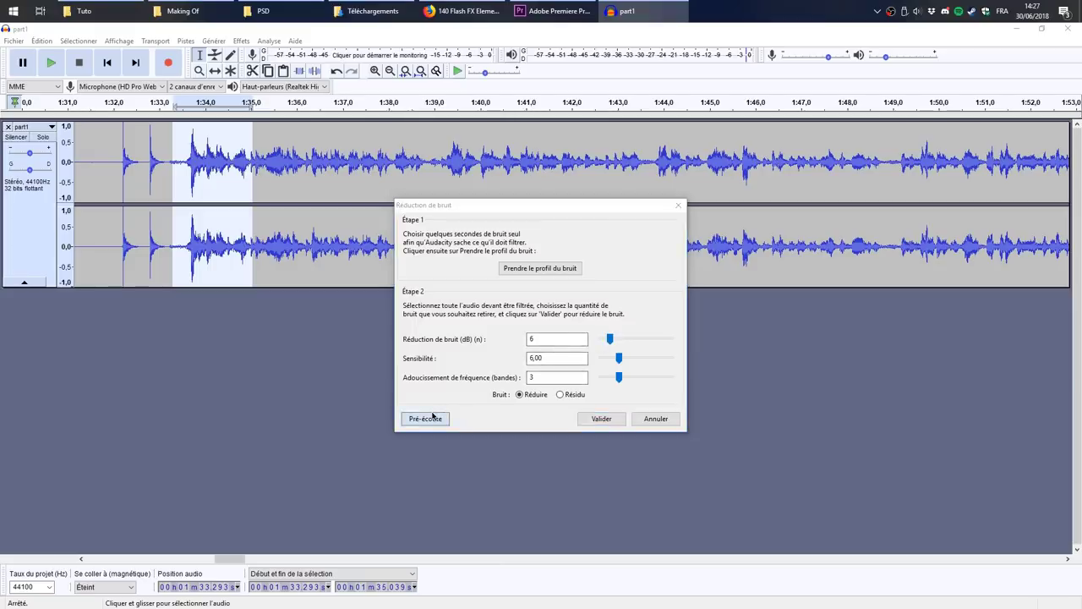
pyautogui.click(561, 354)
# Step: Raise the noise reduction amount far up in two increments, previewing the selected sample after each
pyautogui.moveTo(610, 338); pyautogui.dragTo(655, 339)
pyautogui.click(431, 420)
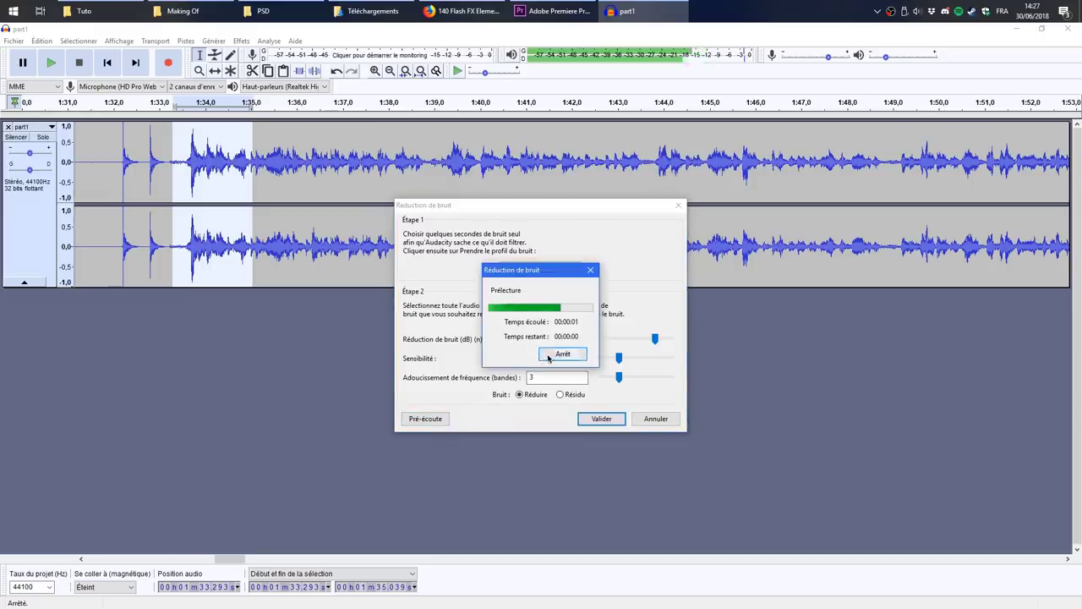
pyautogui.click(548, 355)
pyautogui.moveTo(654, 339); pyautogui.dragTo(661, 339)
pyautogui.click(431, 418)
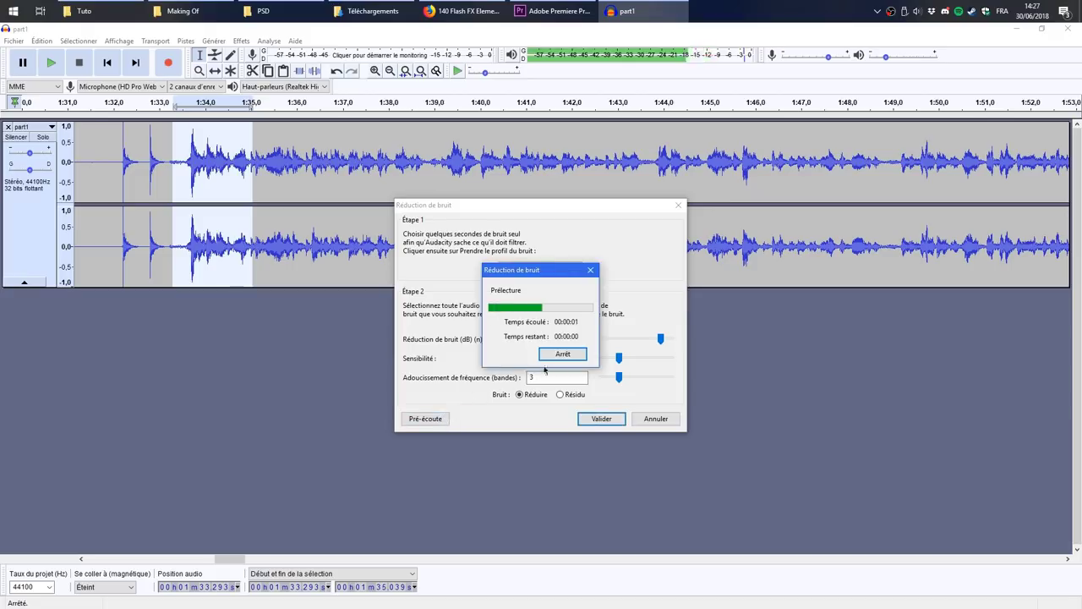
pyautogui.click(563, 354)
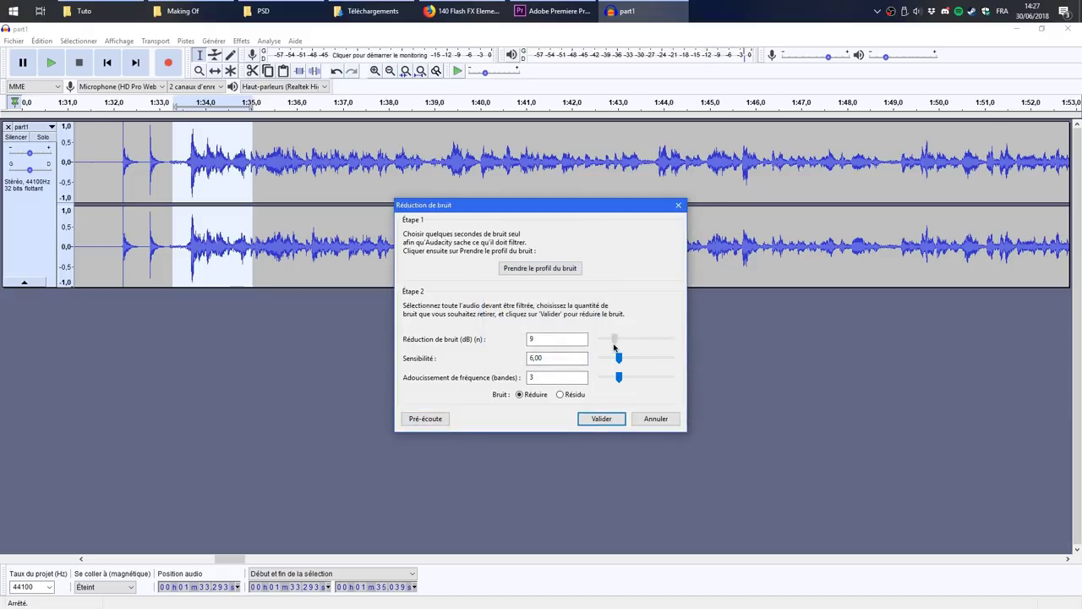
# Step: Preview Noise Reduction on the selected sample at lower amounts, settle on 8 dB, and close the dialog without applying the effect
pyautogui.click(420, 419)
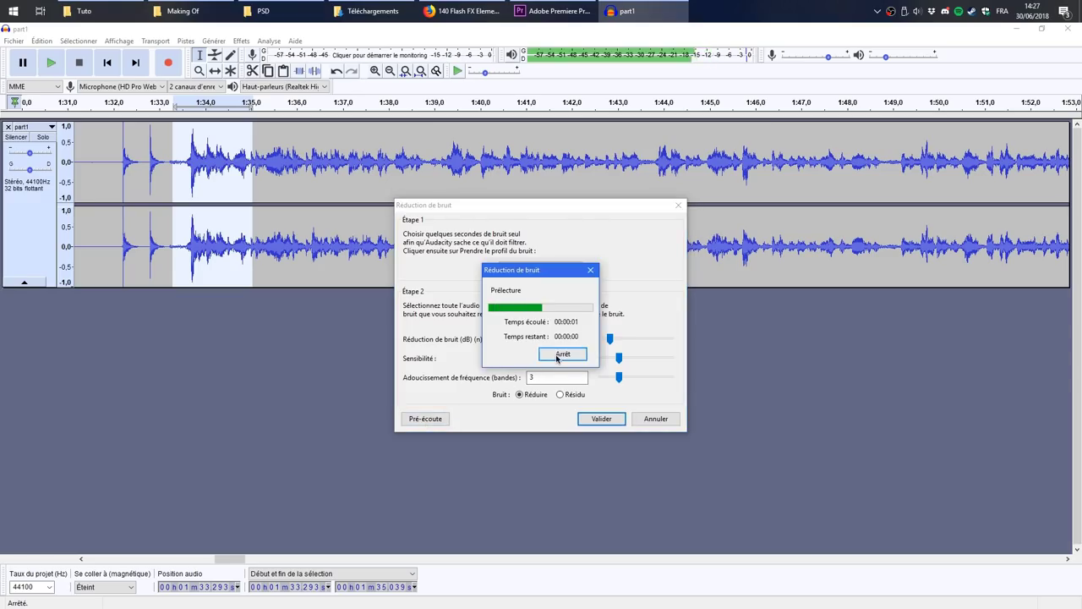
pyautogui.click(560, 354)
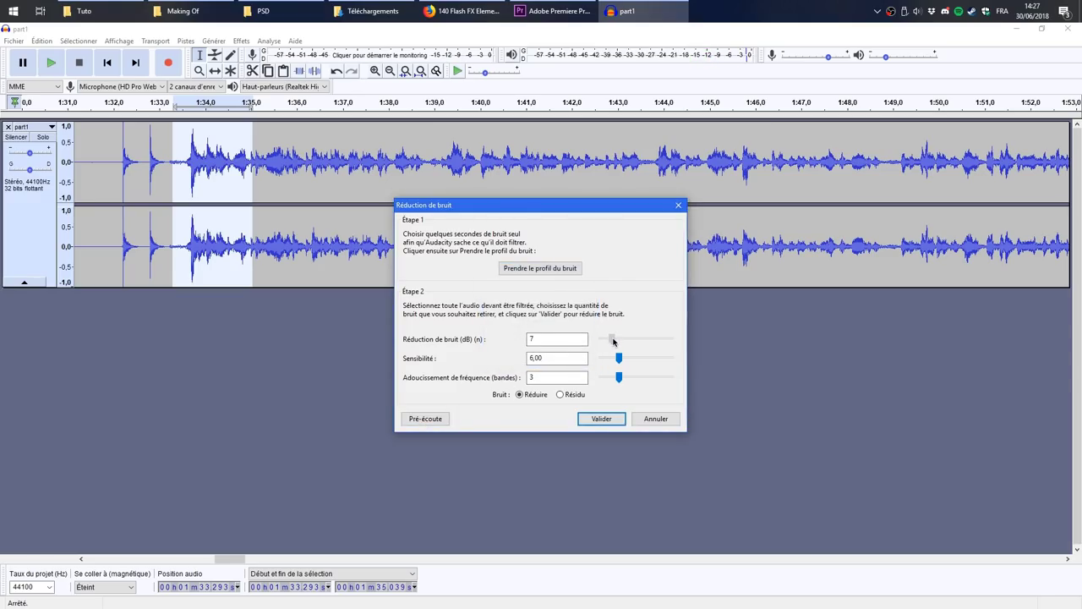
pyautogui.click(430, 420)
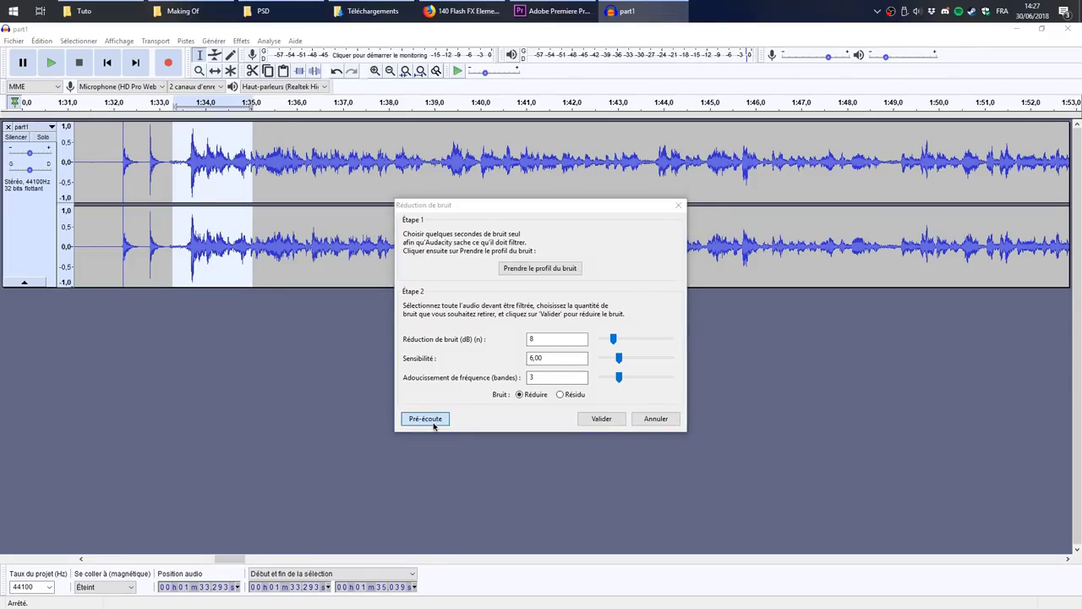
pyautogui.click(550, 356)
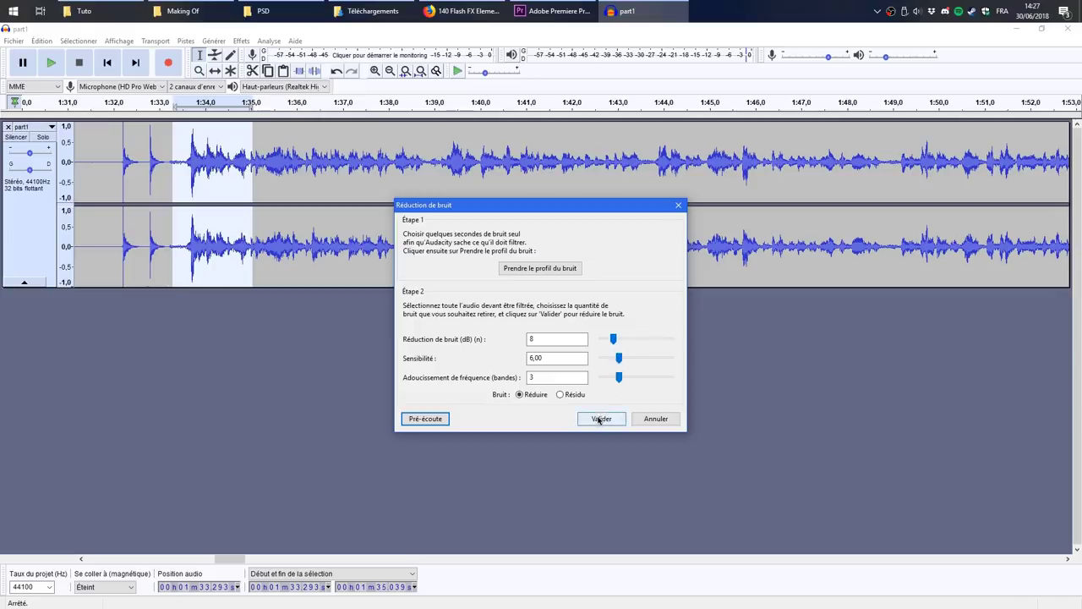
pyautogui.click(656, 419)
# Step: Apply Noise Reduction to the entire part1 track at 8 dB, with sensitivity 6.00 and frequency smoothing 3
pyautogui.hotkey('ctrl', 'a')
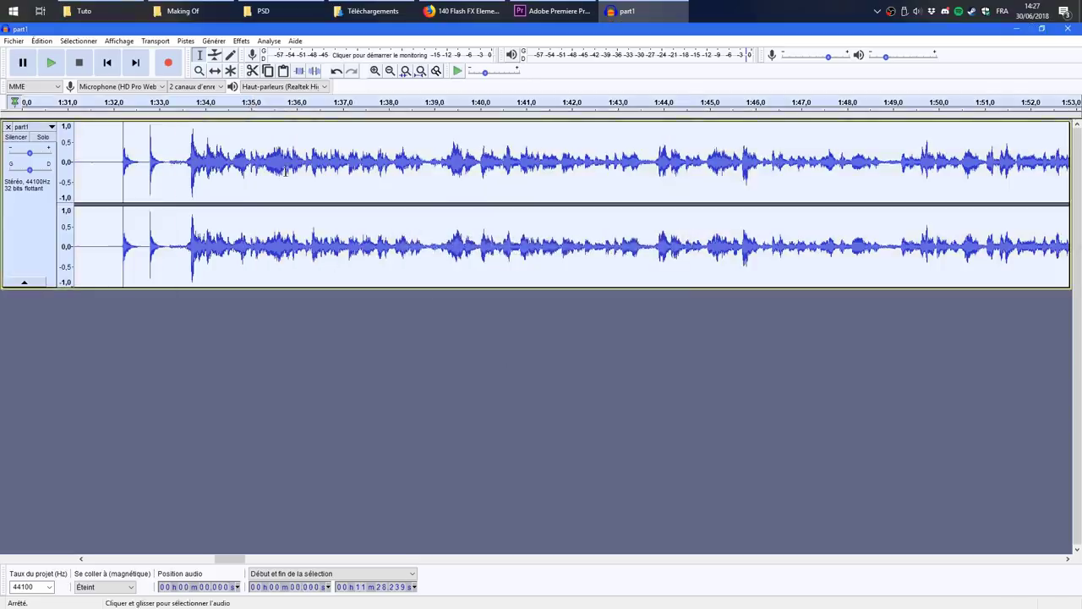
pyautogui.click(239, 41)
pyautogui.click(296, 249)
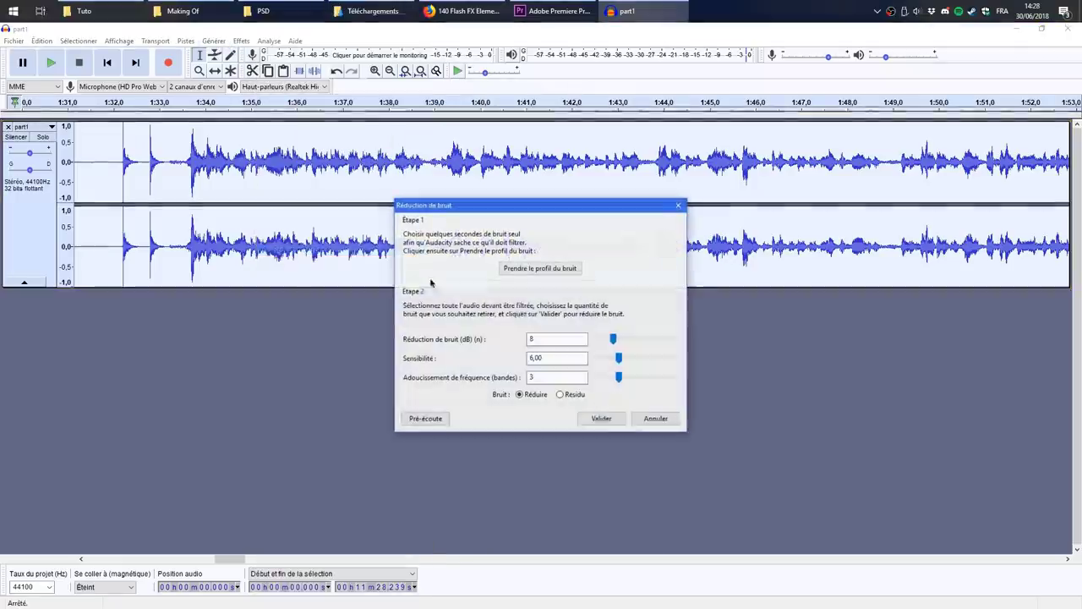
pyautogui.click(593, 417)
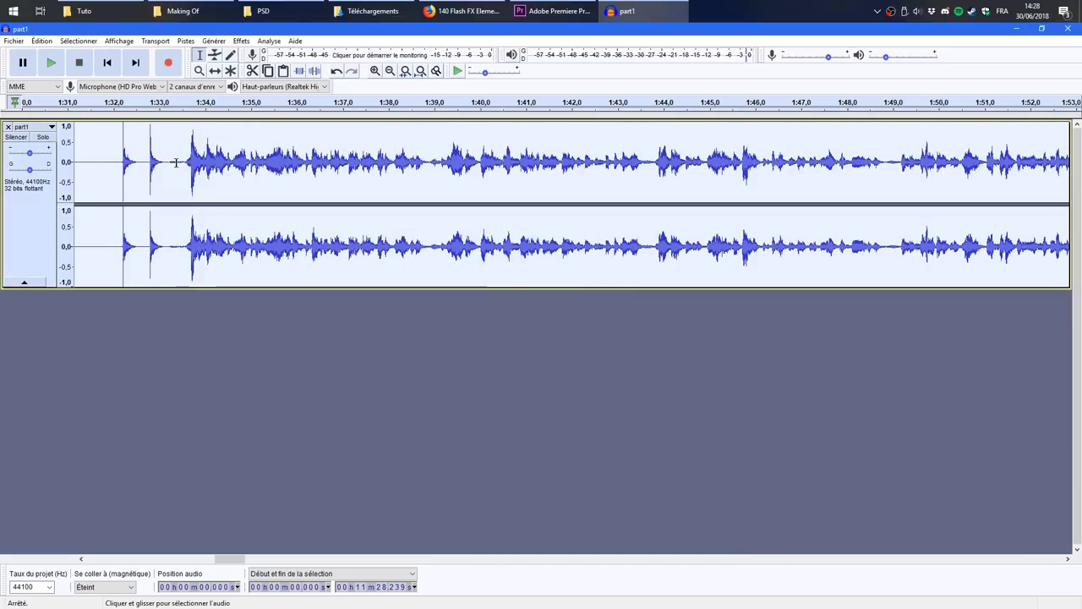
# Step: Select the sample from about 1:33.551 to 1:38.848, open Acon Digital DeVerberate and play the sample with the effect disabled
pyautogui.moveTo(184, 164); pyautogui.dragTo(427, 164)
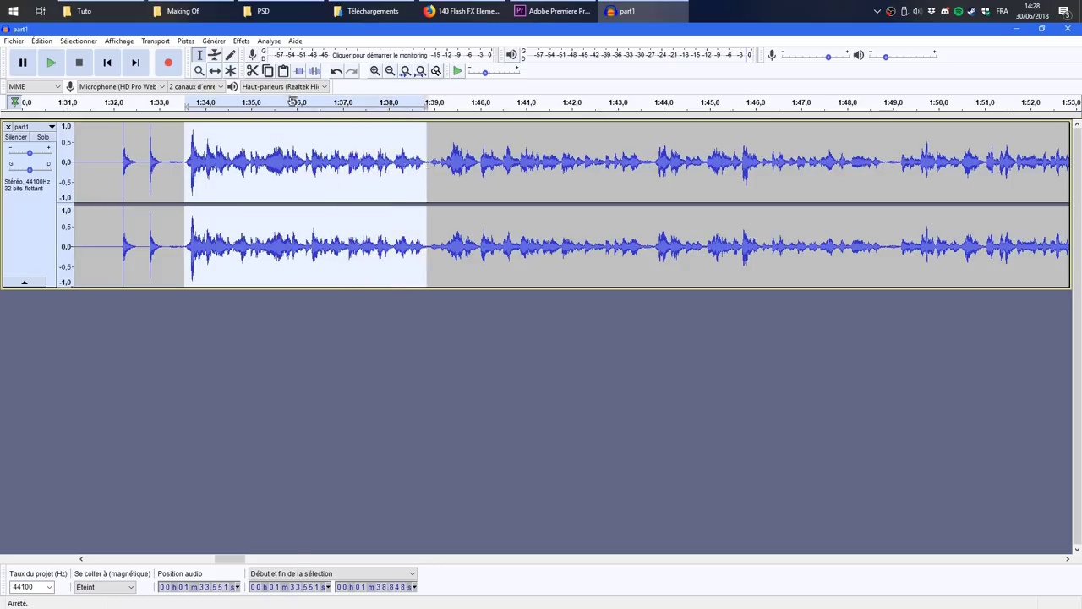
pyautogui.click(243, 42)
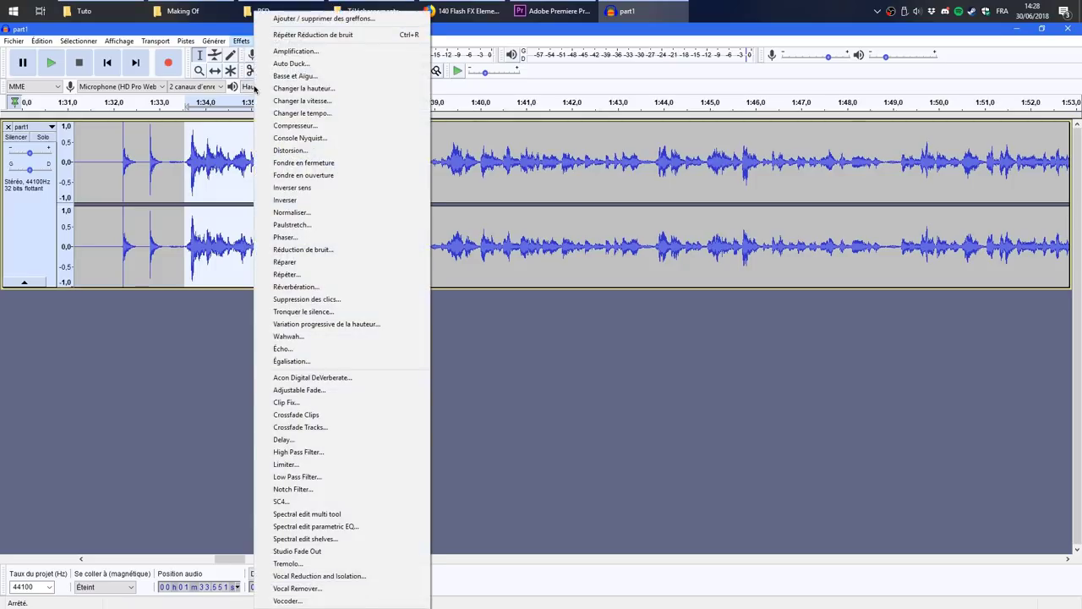
pyautogui.click(332, 377)
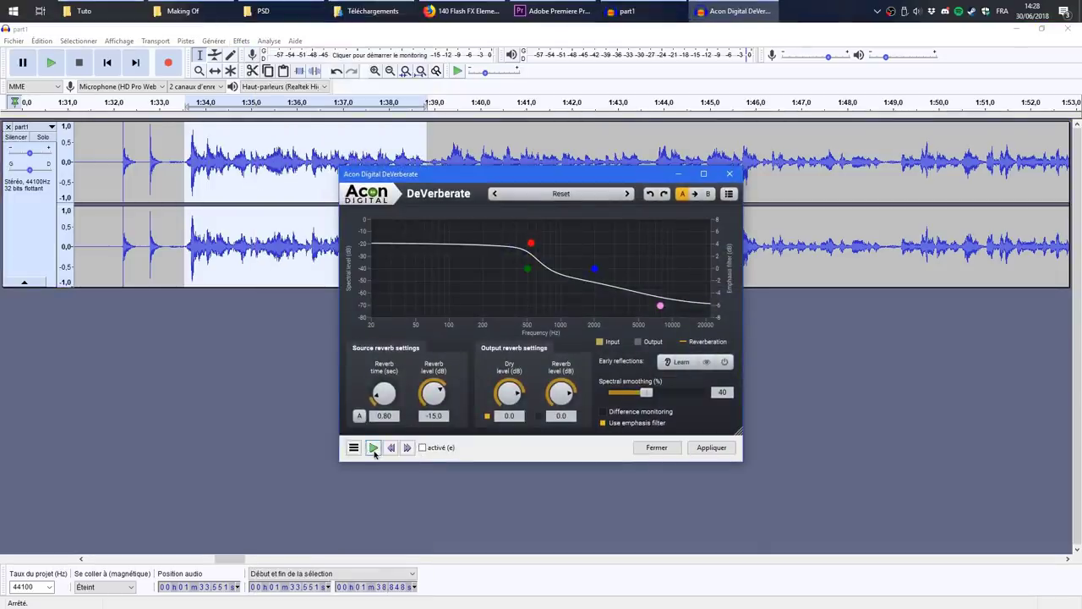
pyautogui.click(374, 448)
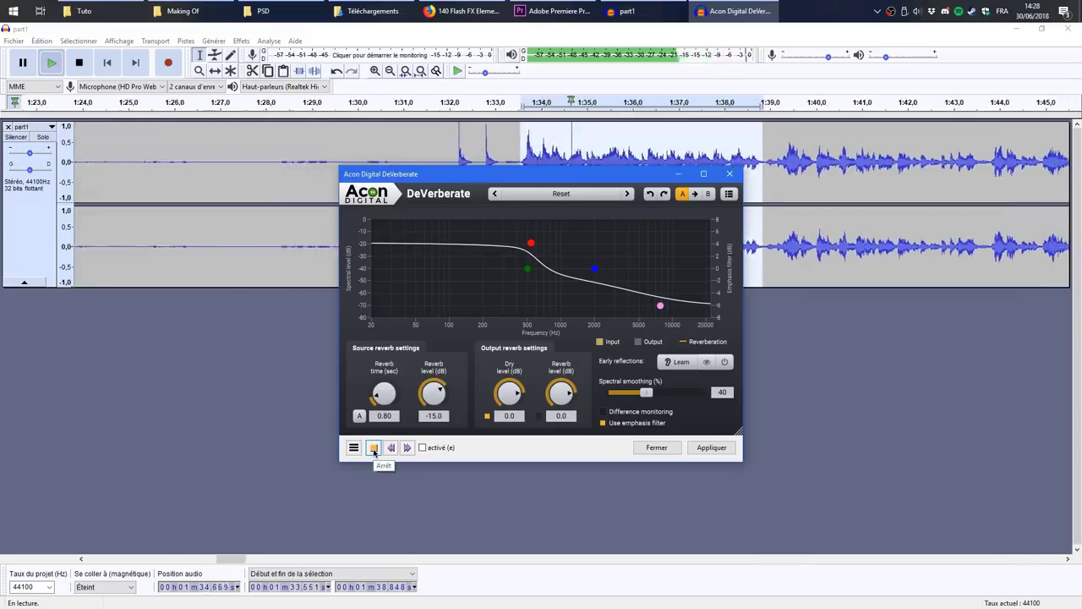
pyautogui.click(374, 448)
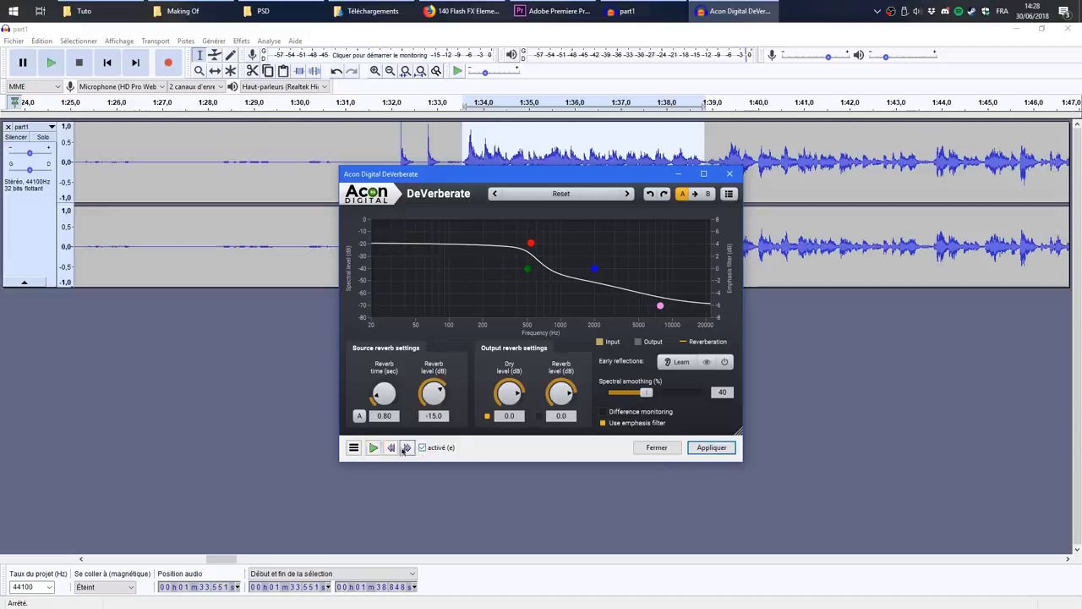
# Step: Try source reverb levels of -19.6 and -16.9 dB in DeVerberate, comparing playback with the effect enabled and disabled
pyautogui.click(374, 449)
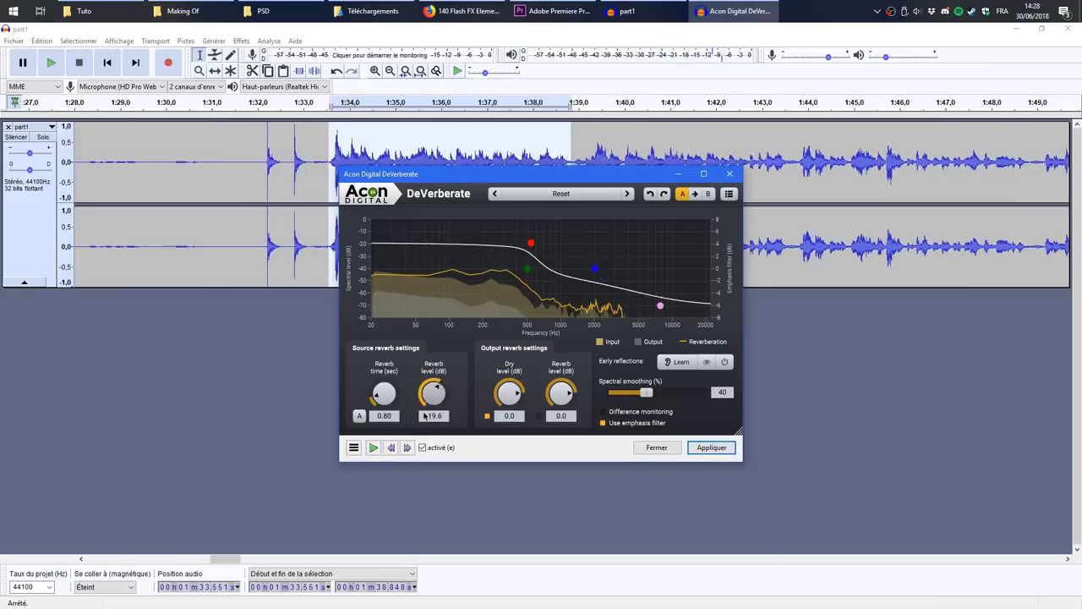
pyautogui.click(374, 448)
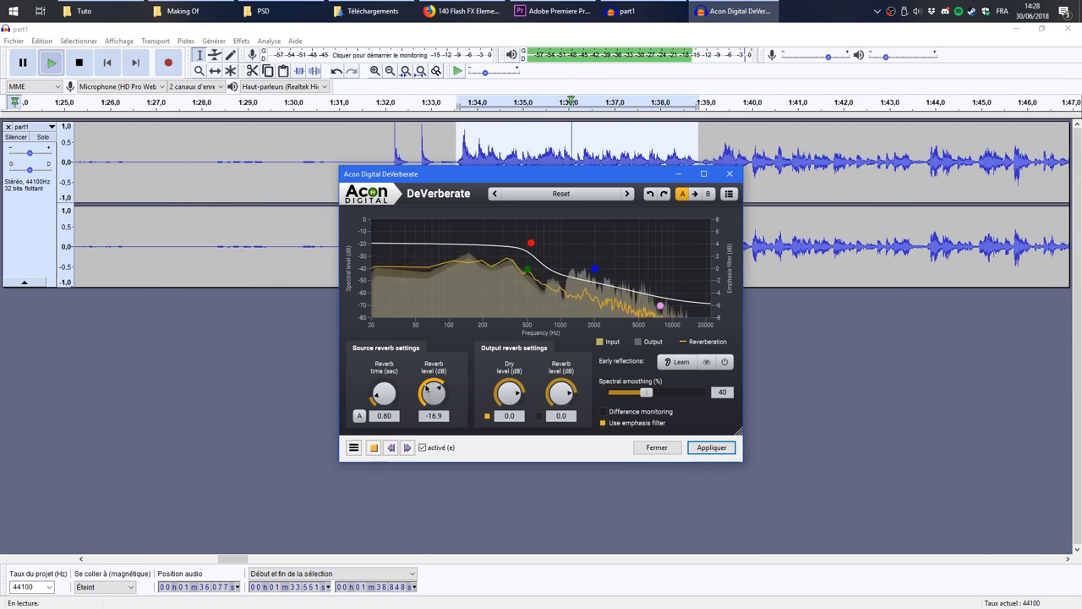
pyautogui.moveTo(435, 404); pyautogui.dragTo(427, 394)
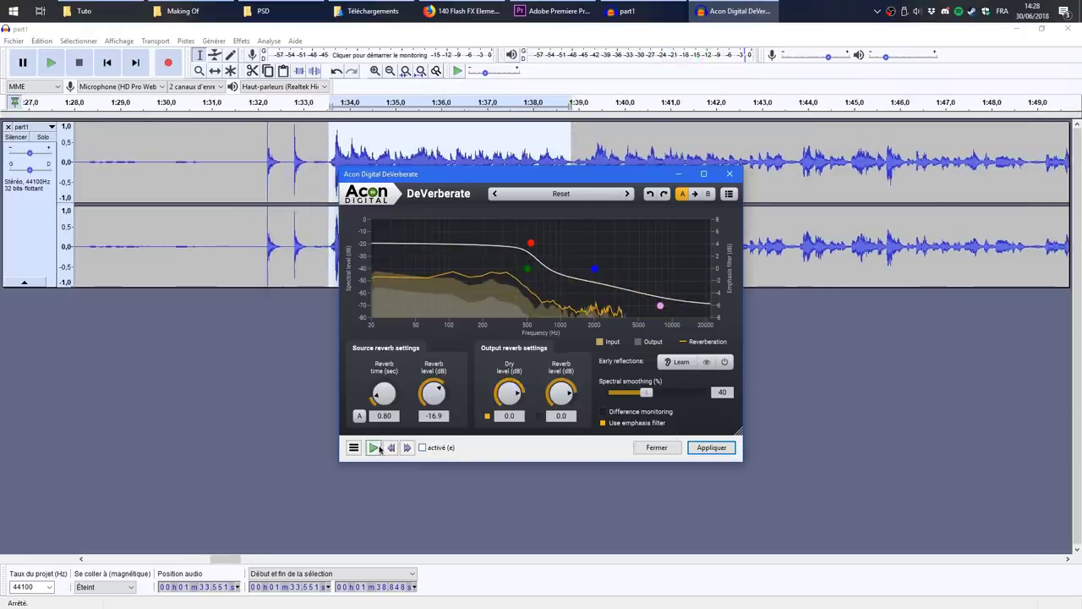
pyautogui.click(377, 448)
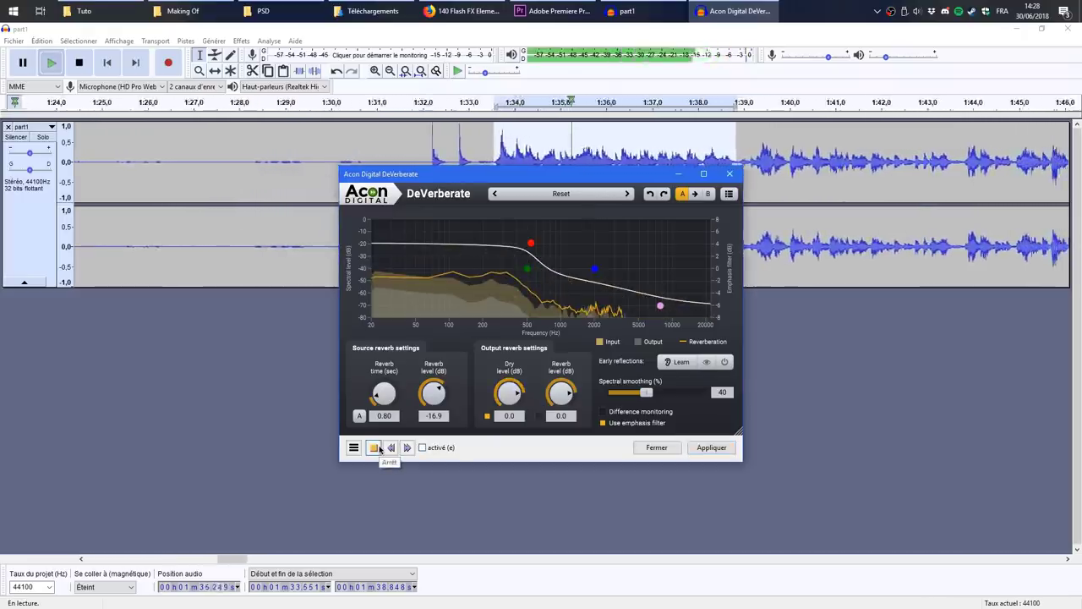
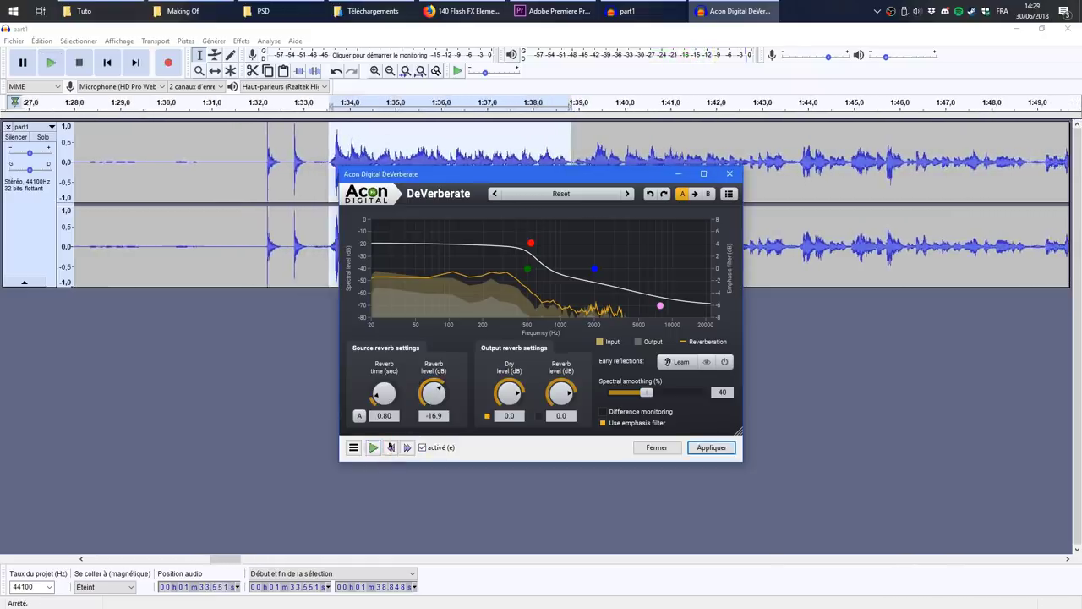
# Step: Play the sample with DeVerberate enabled, set the source reverb level to -19.0 dB, and apply the effect
pyautogui.click(374, 448)
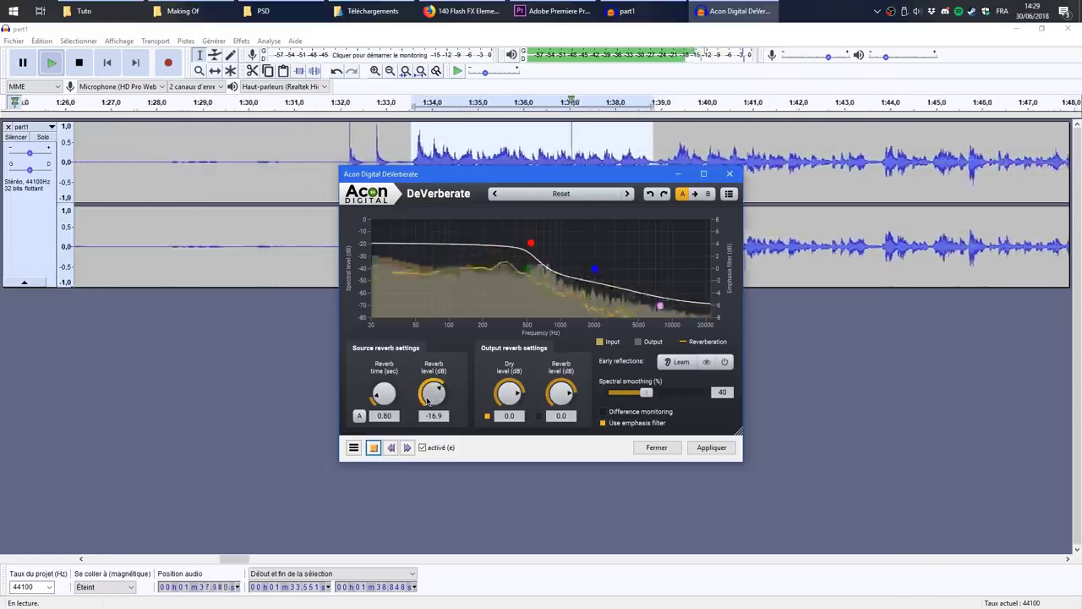
pyautogui.moveTo(428, 401); pyautogui.dragTo(428, 411)
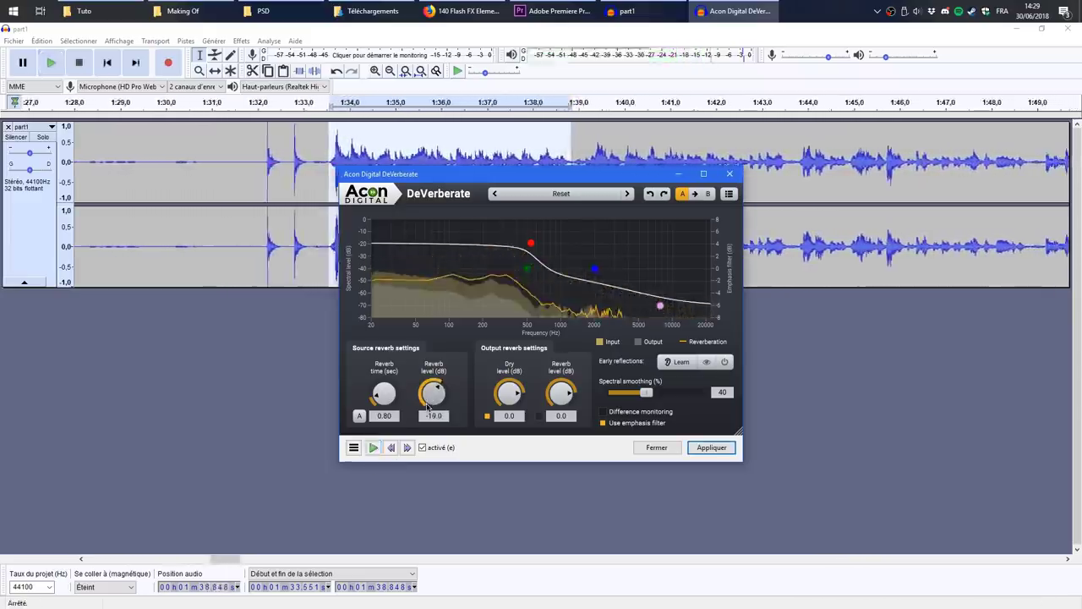
pyautogui.click(692, 448)
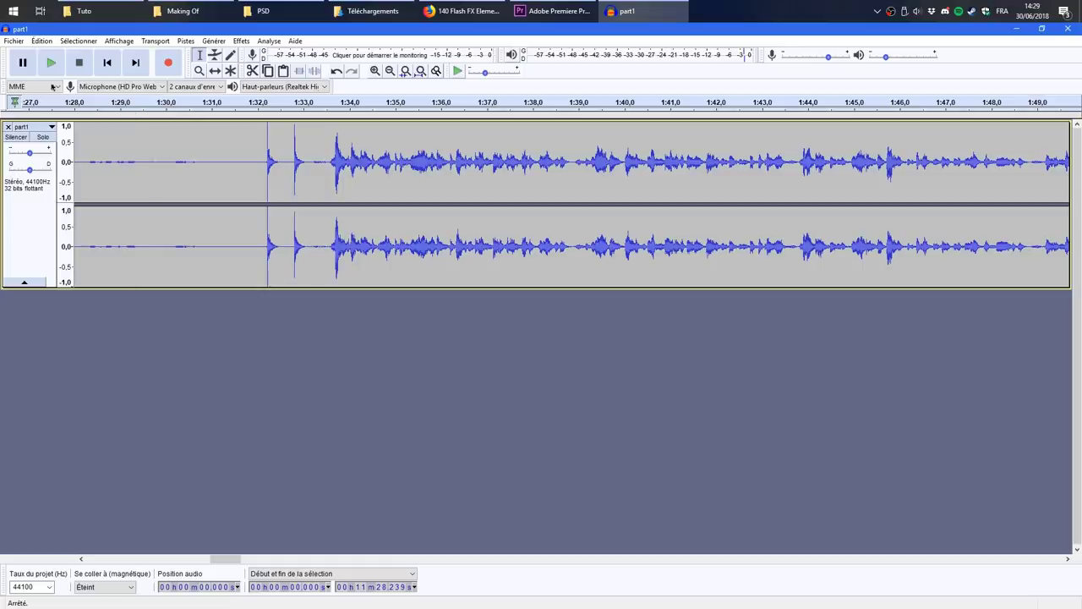
# Step: Start an audio export of the part1 track and choose the Making Of folder inside Vidéos on drive D as destination
pyautogui.click(14, 41)
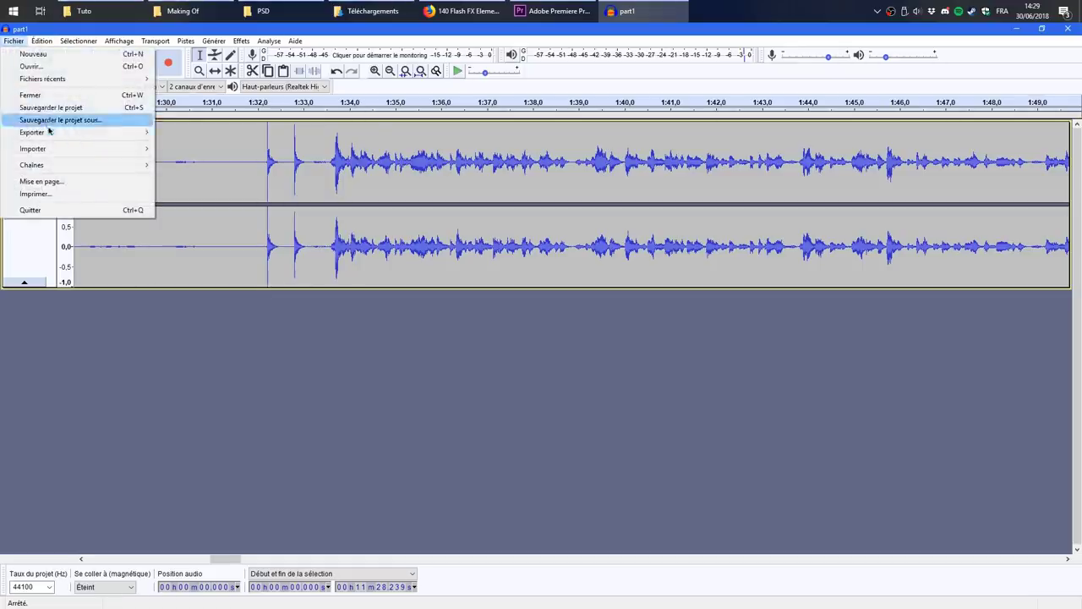
pyautogui.moveTo(47, 133)
pyautogui.click(222, 146)
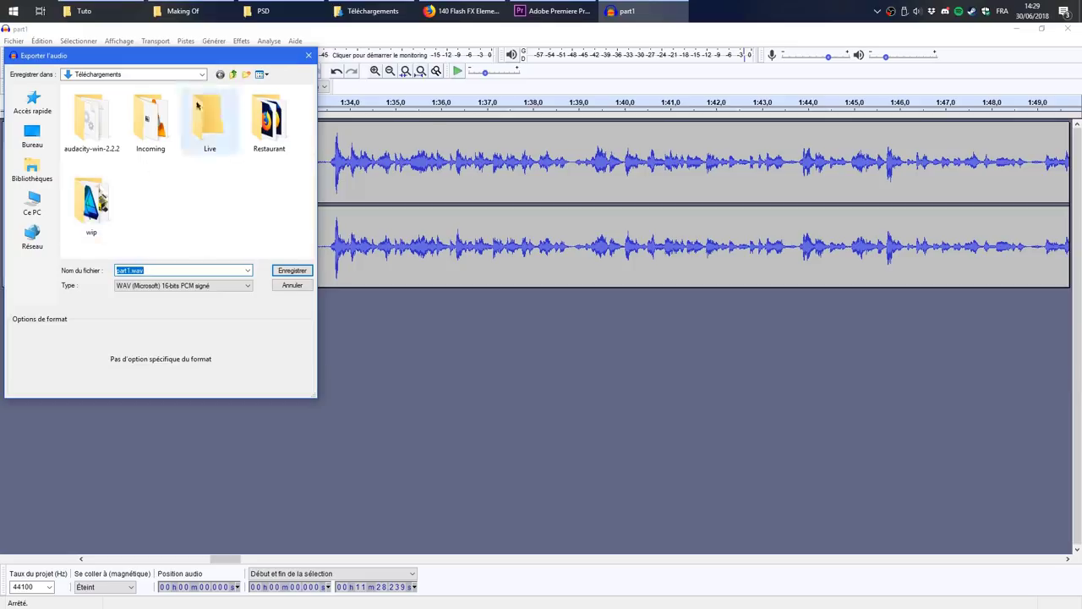
pyautogui.click(178, 11)
pyautogui.click(542, 92)
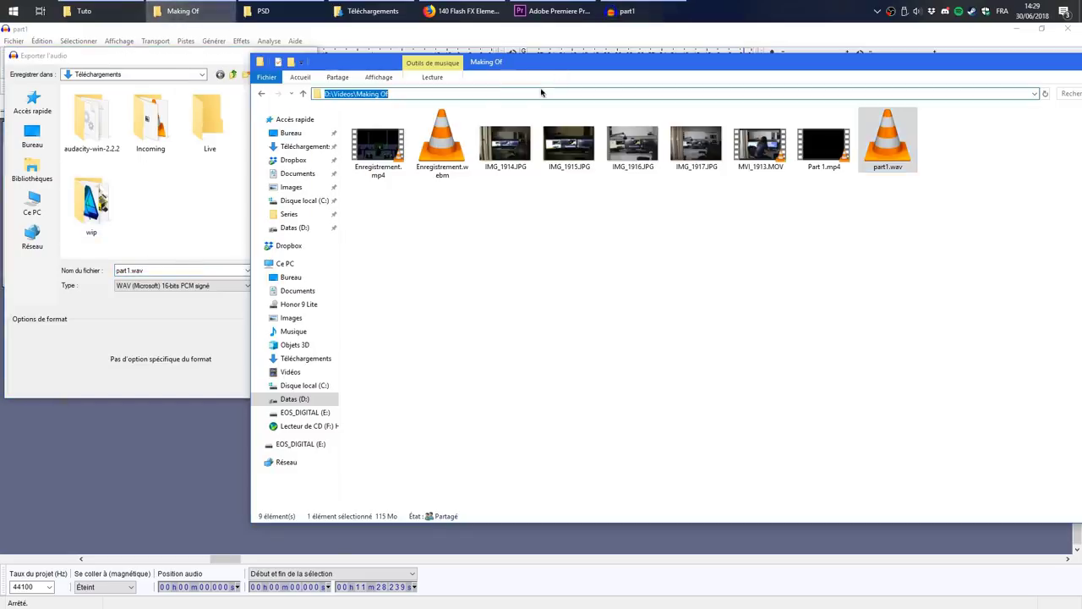
pyautogui.click(220, 211)
pyautogui.click(32, 203)
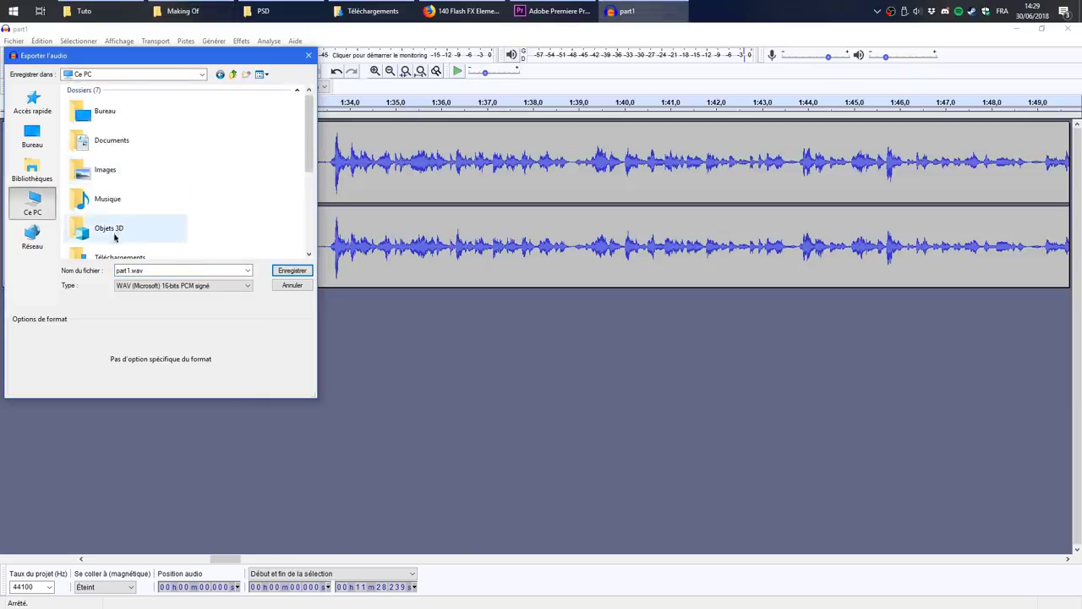
pyautogui.scroll(-3, 116, 233)
pyautogui.doubleClick(123, 180)
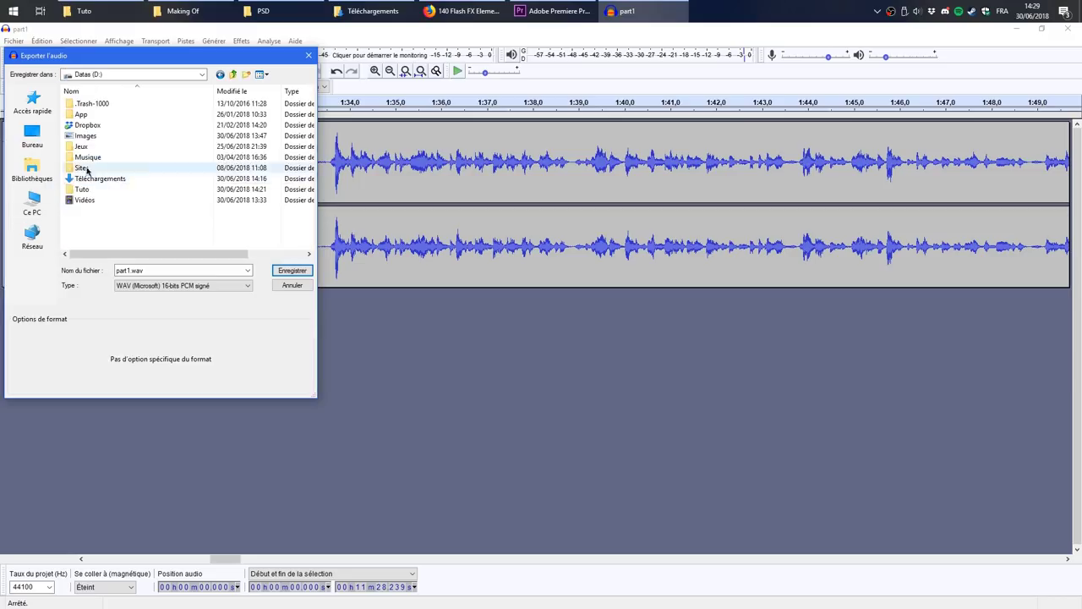
pyautogui.doubleClick(89, 198)
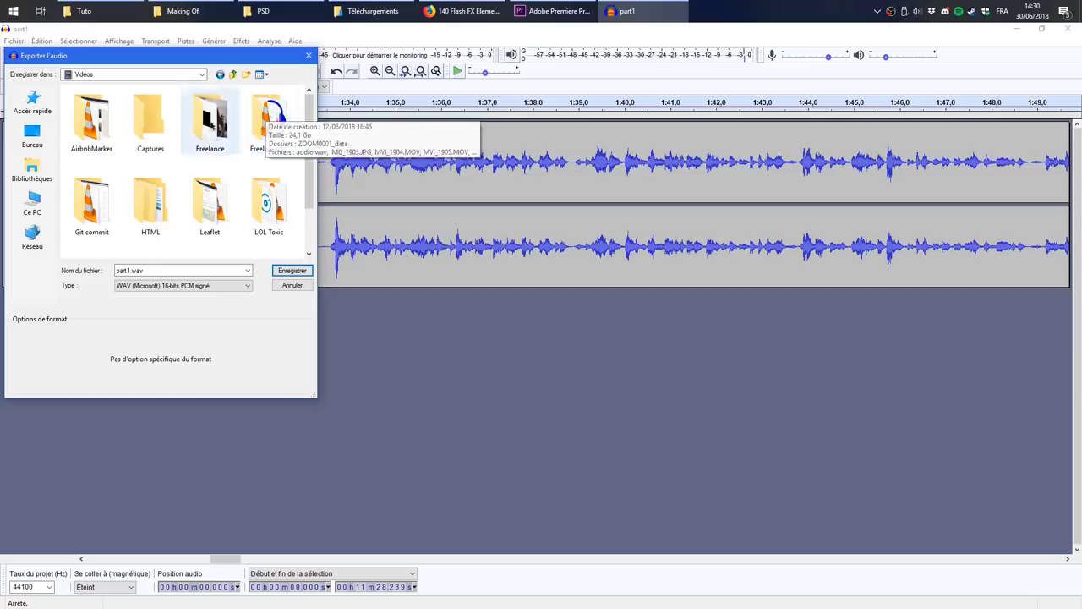
pyautogui.scroll(-1, 202, 194)
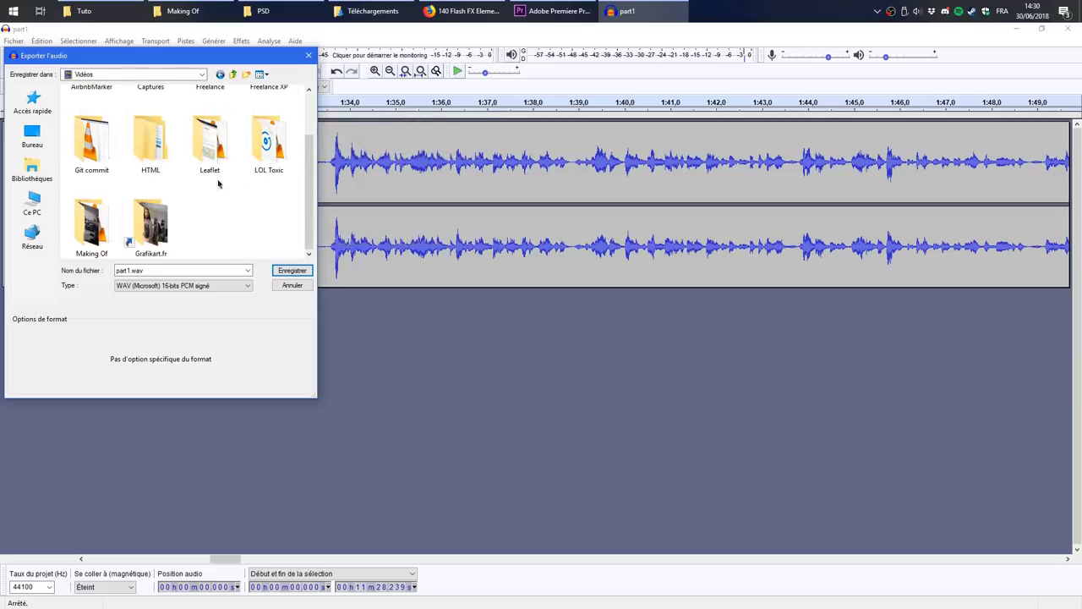
pyautogui.doubleClick(106, 224)
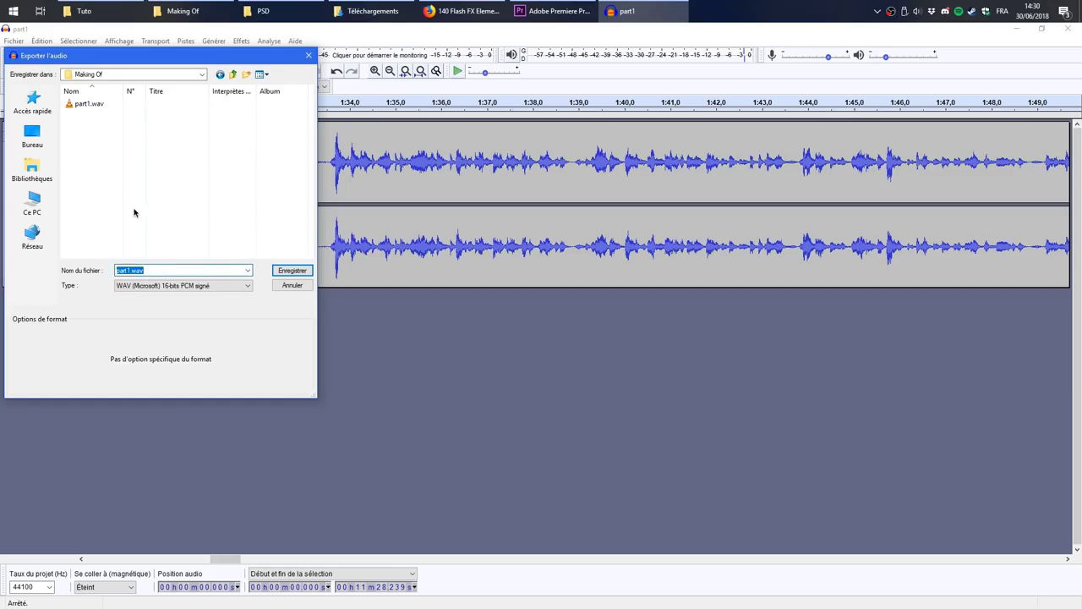
# Step: Name the export part1-edited and save it as a 16-bit WAV file, accepting the metadata
pyautogui.write('part1-edited')
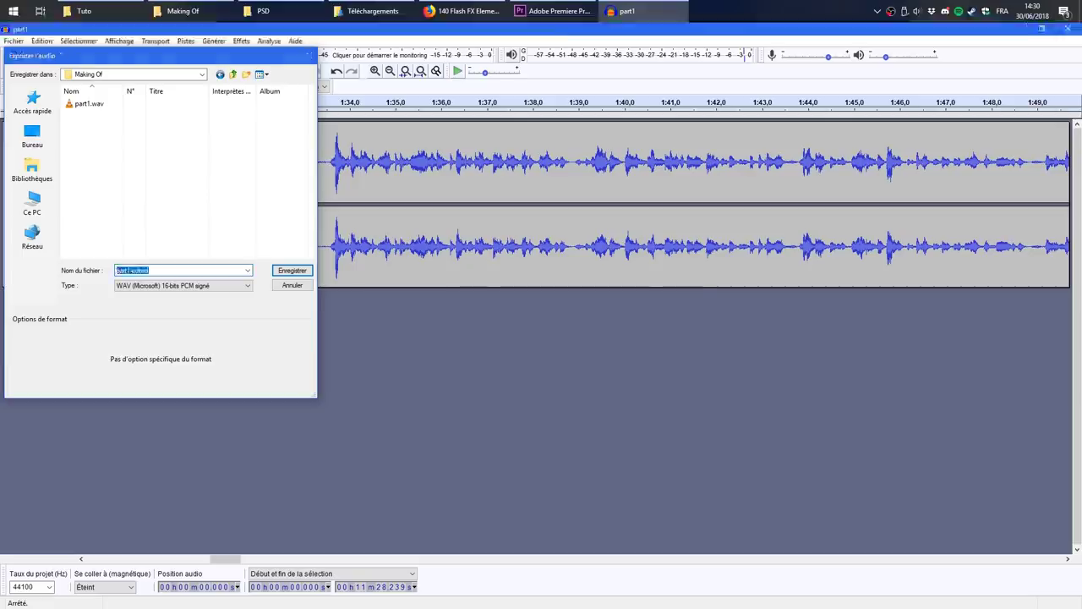
pyautogui.press('Return')
pyautogui.click(607, 420)
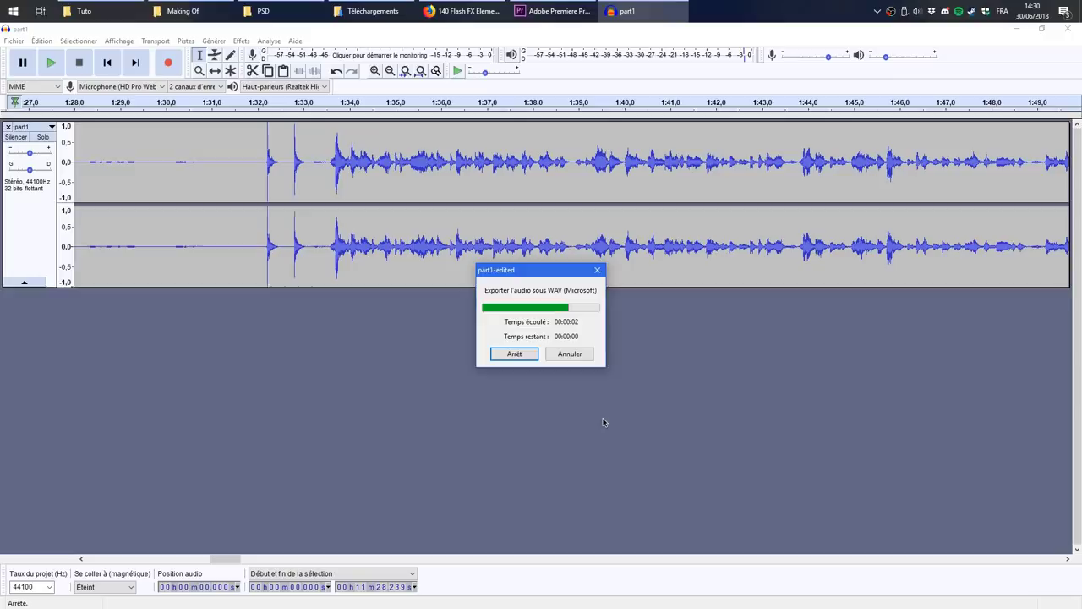
# Step: Switch to Premiere Pro and move the Enregistrement.webm and Enregistrement.mp4 clips together to about 17:30 on the timeline
pyautogui.click(554, 11)
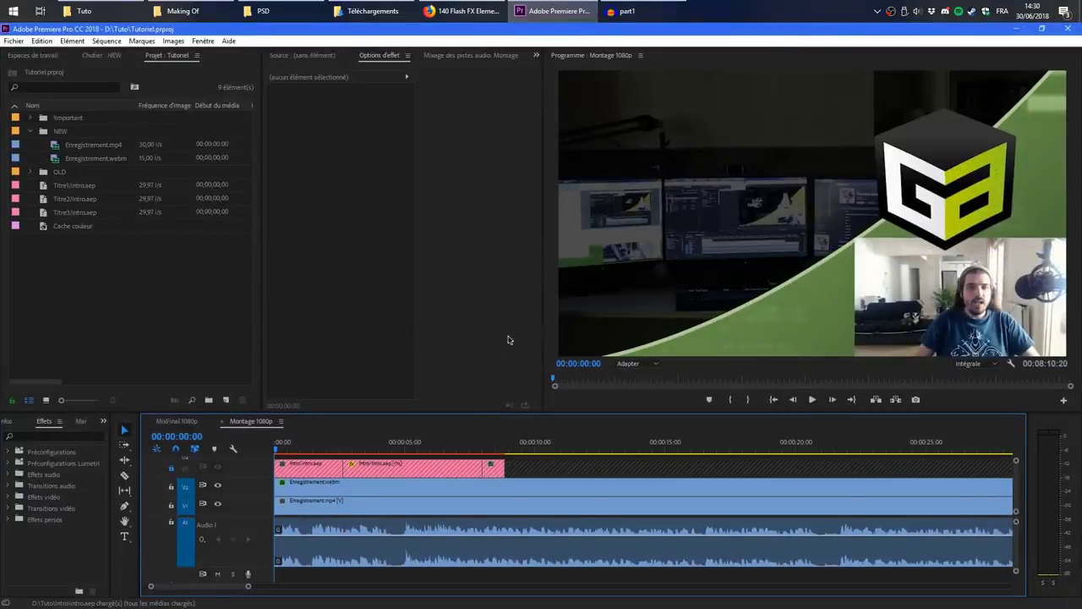
pyautogui.click(364, 483)
pyautogui.keyDown('shift'); pyautogui.click(343, 502); pyautogui.keyUp('shift')
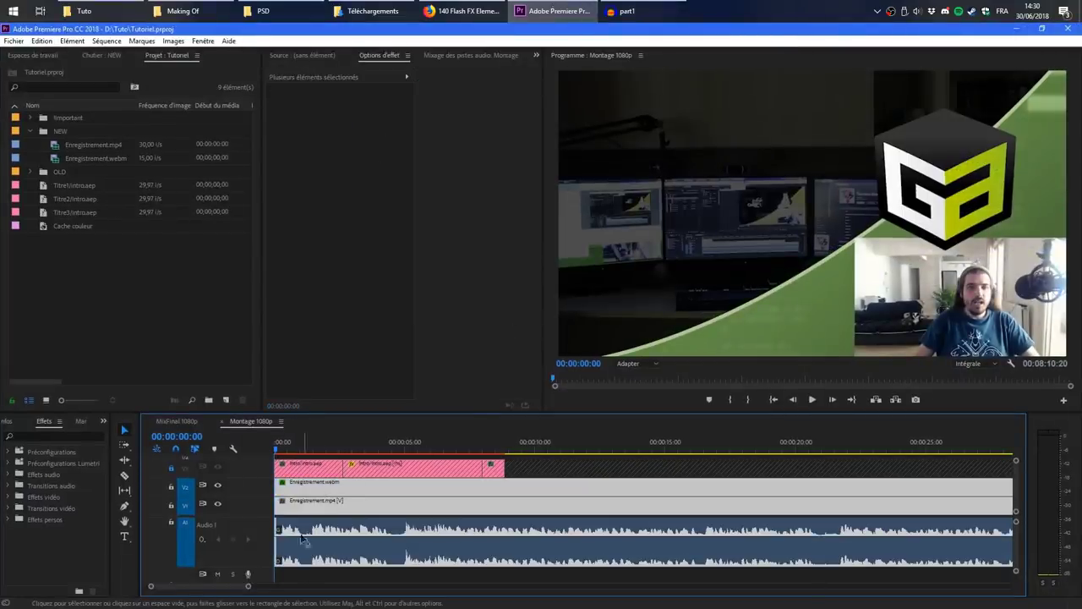
pyautogui.moveTo(246, 585); pyautogui.dragTo(1009, 586)
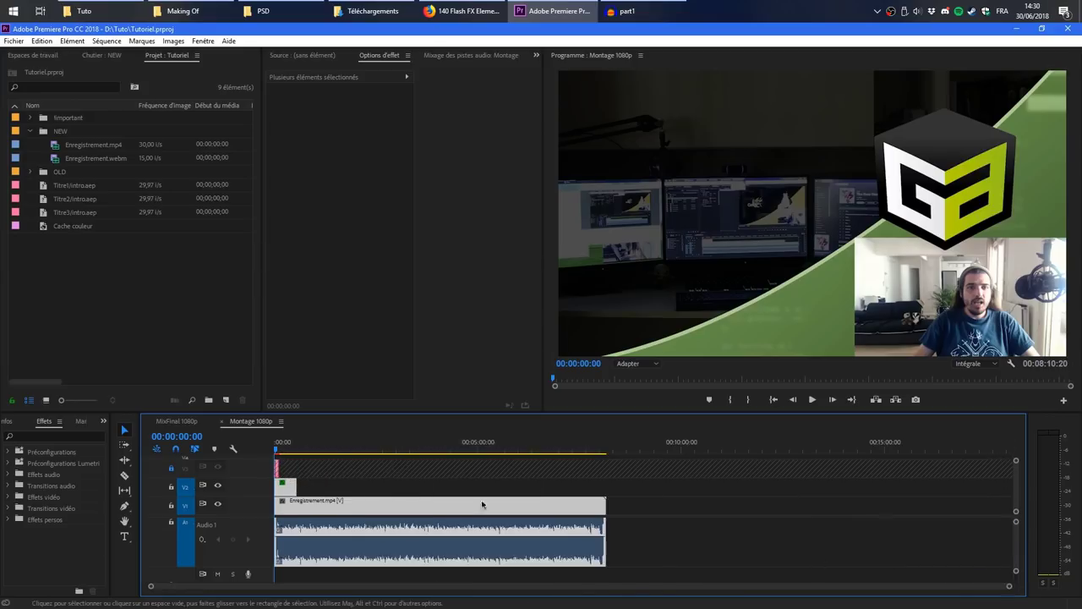
pyautogui.moveTo(295, 489); pyautogui.dragTo(997, 499)
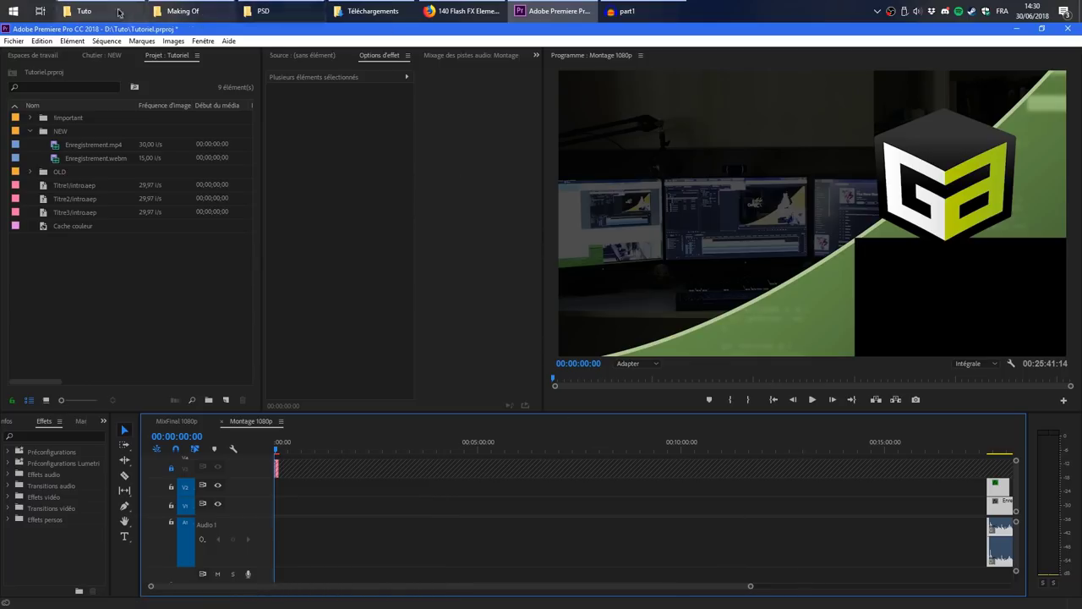
# Step: Import part1-edited.wav and MVI_1913.MOV from the Making Of folder into the project's NEW bin
pyautogui.click(182, 11)
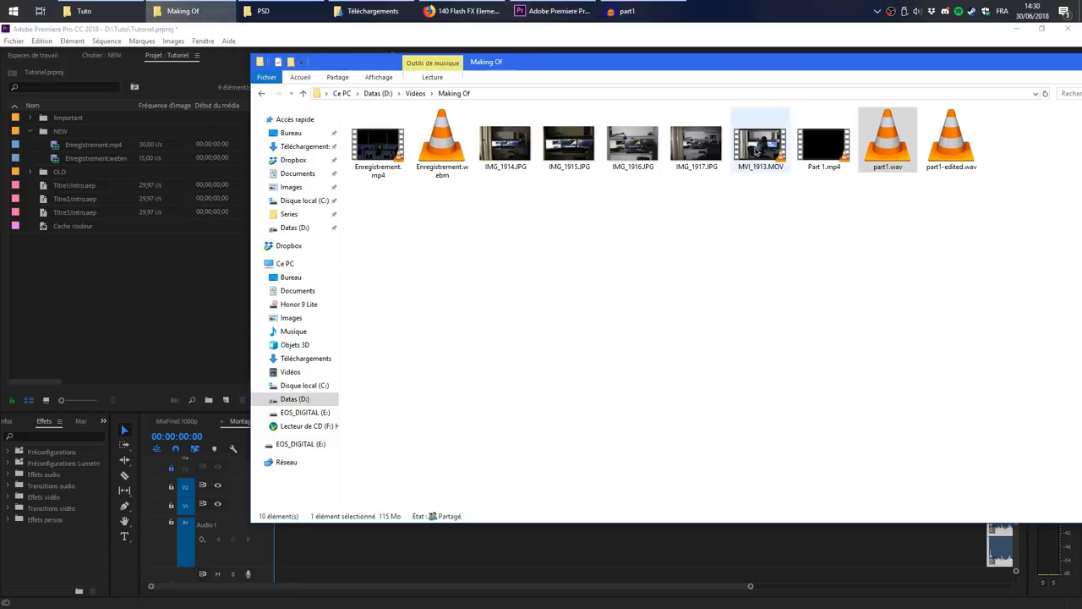
pyautogui.click(951, 160)
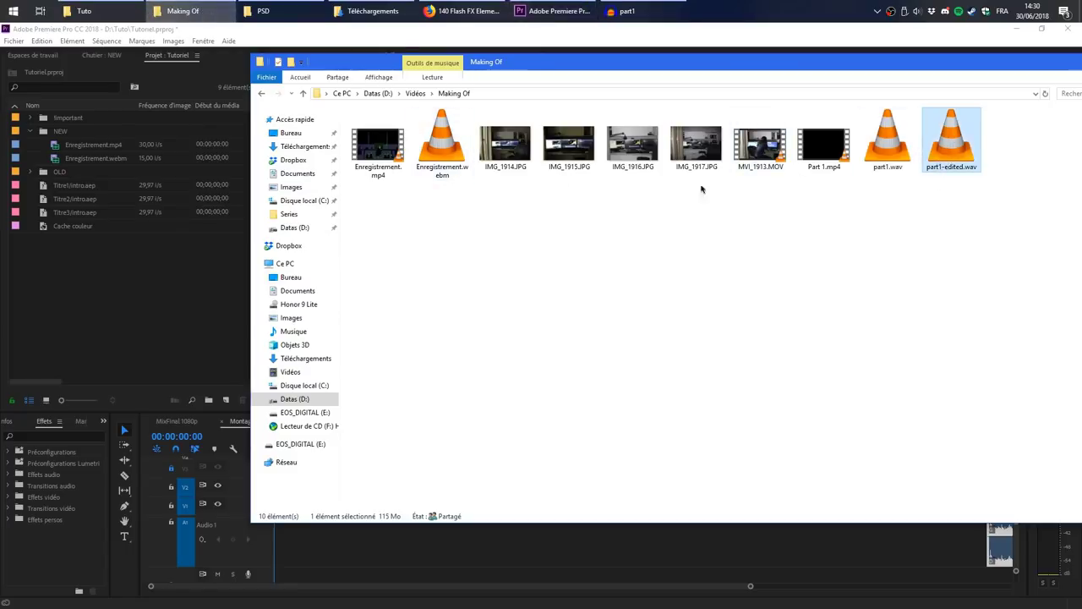
pyautogui.keyDown('ctrl'); pyautogui.click(759, 144); pyautogui.keyUp('ctrl')
pyautogui.moveTo(759, 144); pyautogui.dragTo(55, 133)
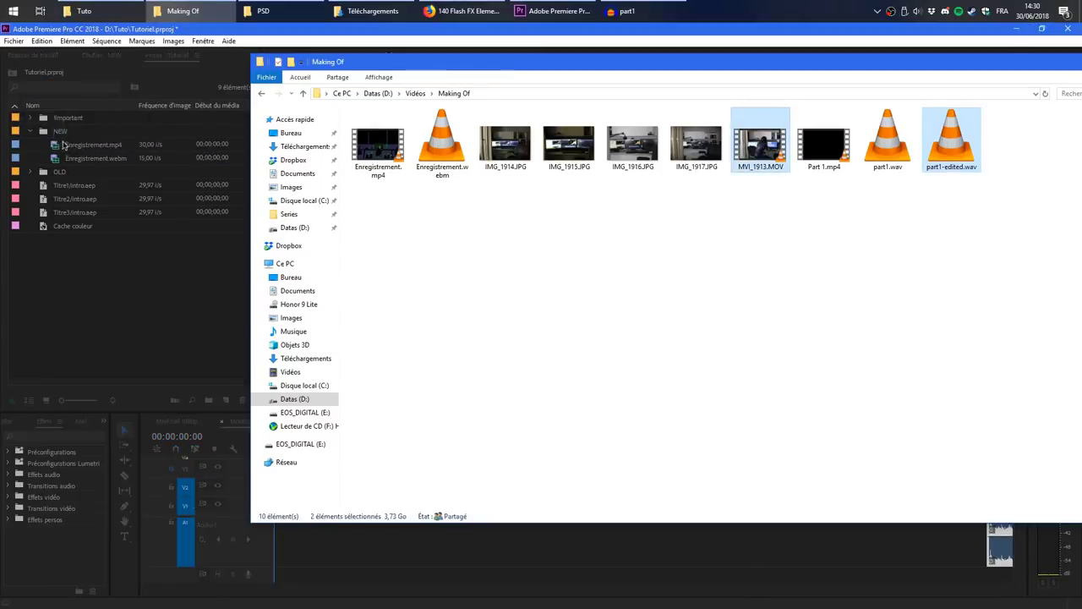
pyautogui.click(129, 307)
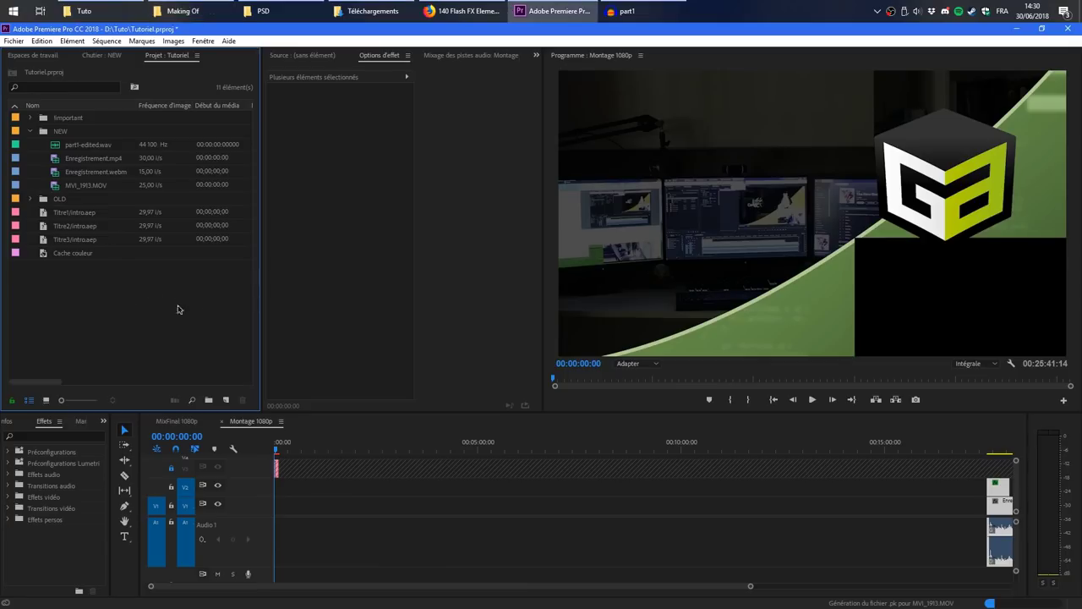
# Step: Place MVI_1913.MOV on V1 and part1-edited.wav on A1, both at the start of the Montage 1080p sequence
pyautogui.click(102, 186)
pyautogui.moveTo(339, 461); pyautogui.dragTo(267, 494)
pyautogui.moveTo(72, 150); pyautogui.dragTo(281, 528)
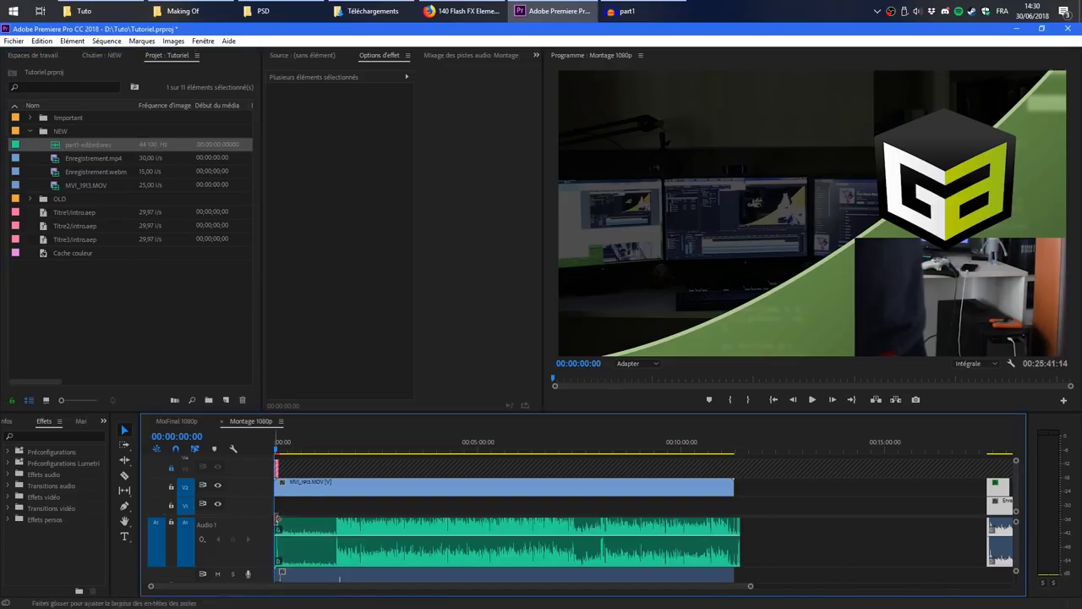
pyautogui.click(289, 507)
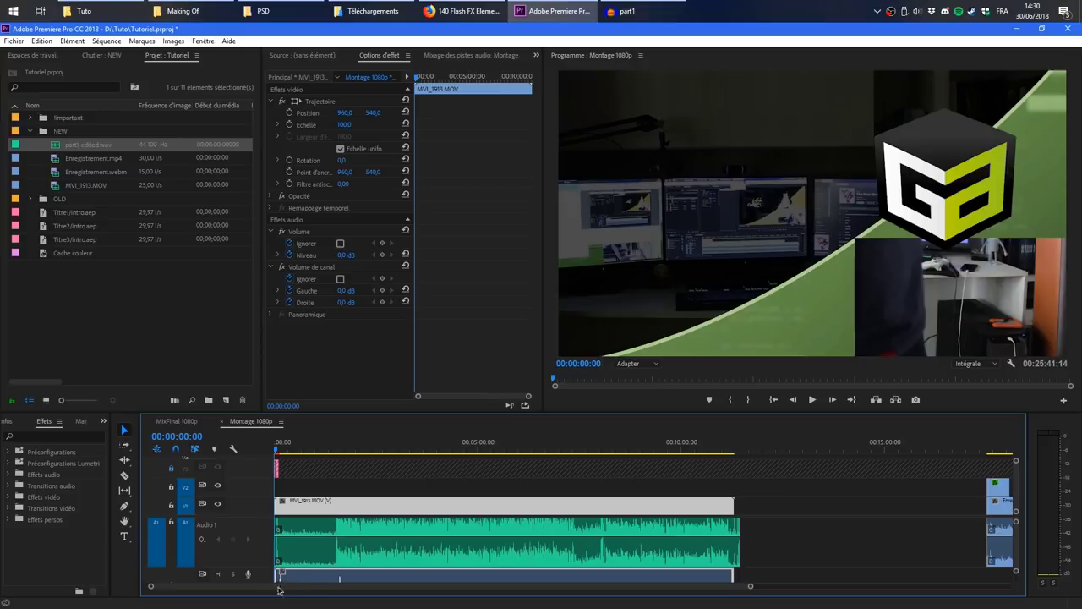
# Step: Shift the MVI_1913.MOV clip about 1 second later so its clap peaks line up with those of part1-edited.wav
pyautogui.moveTo(152, 586); pyautogui.dragTo(388, 588)
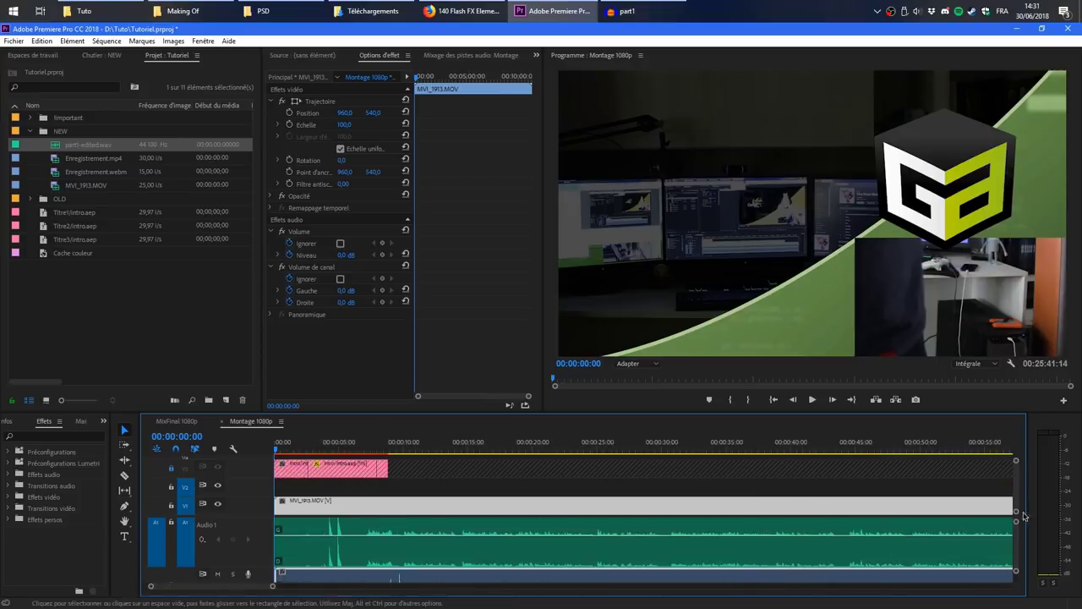
pyautogui.scroll(-3, 1017, 540)
pyautogui.scroll(3, 1017, 540)
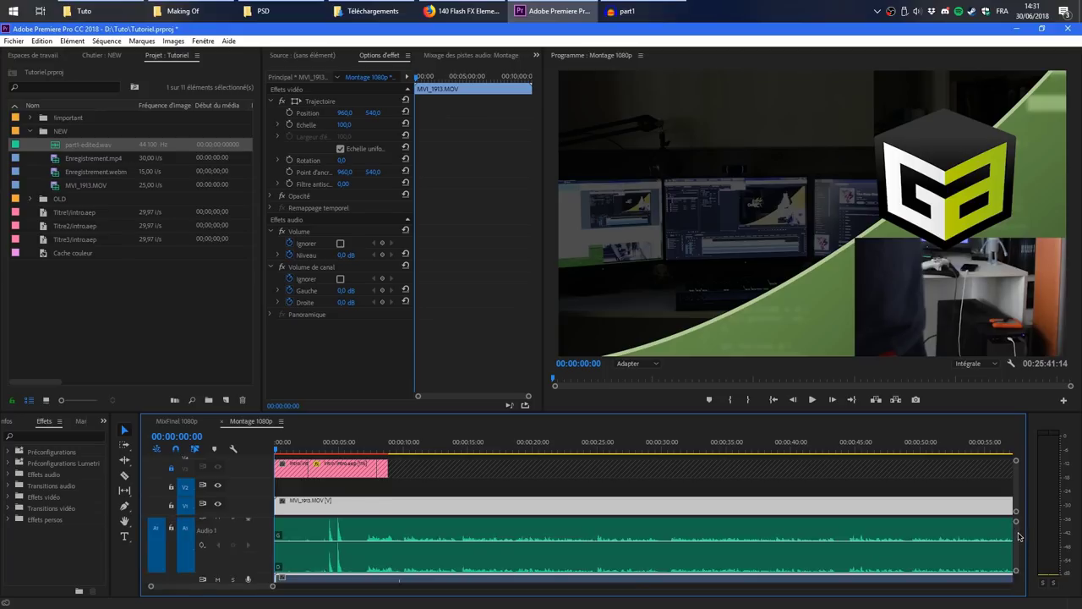
pyautogui.moveTo(279, 506); pyautogui.dragTo(323, 513)
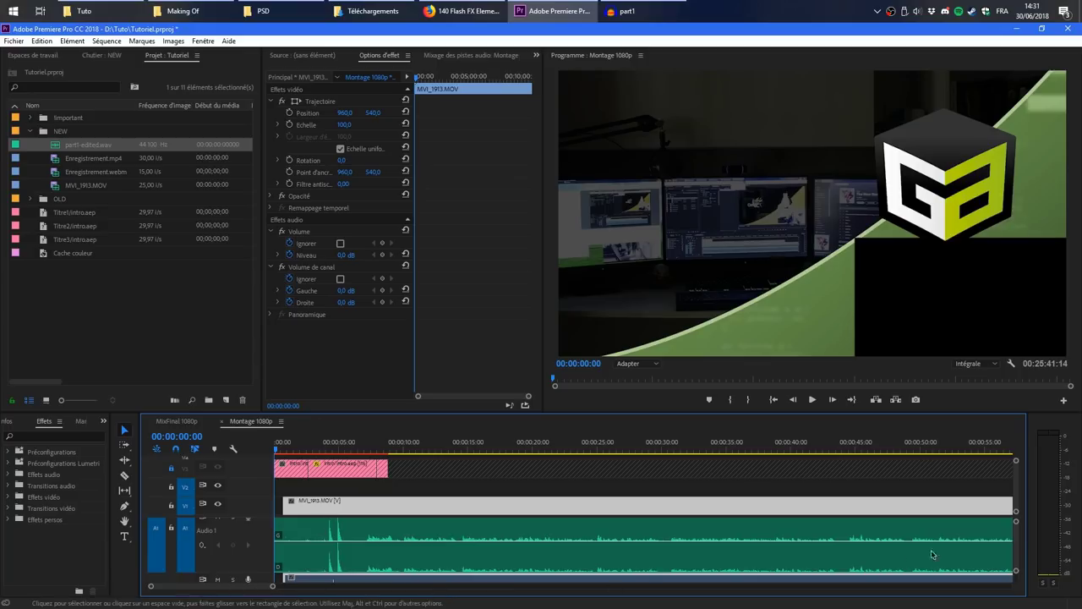
pyautogui.scroll(-2, 1019, 542)
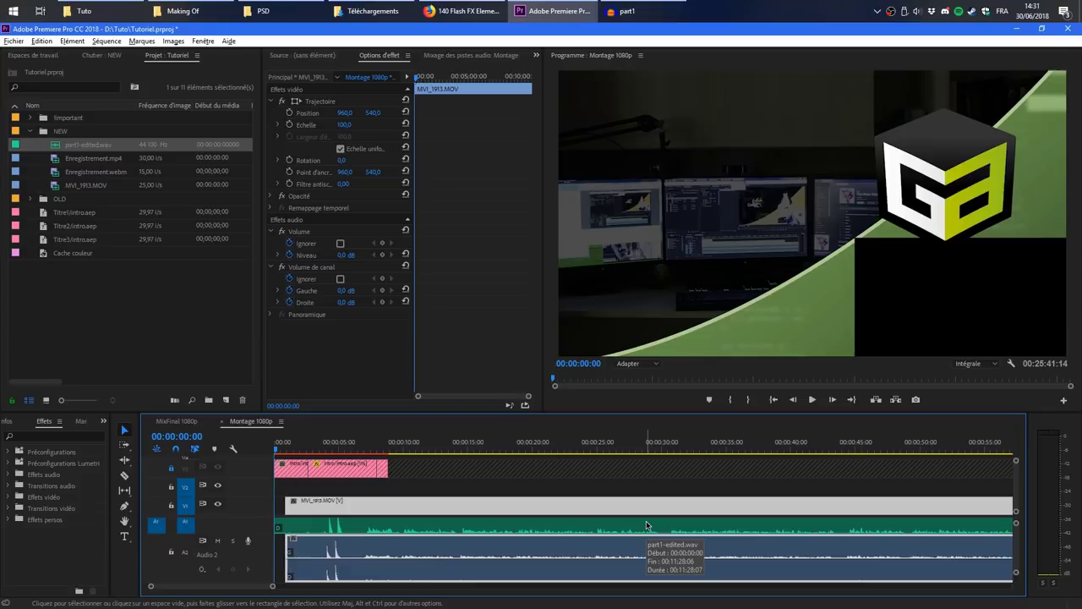
# Step: Move the playhead to 00:00:04:03, just before the claps, and hide the intro title track, leaving it locked
pyautogui.click(329, 446)
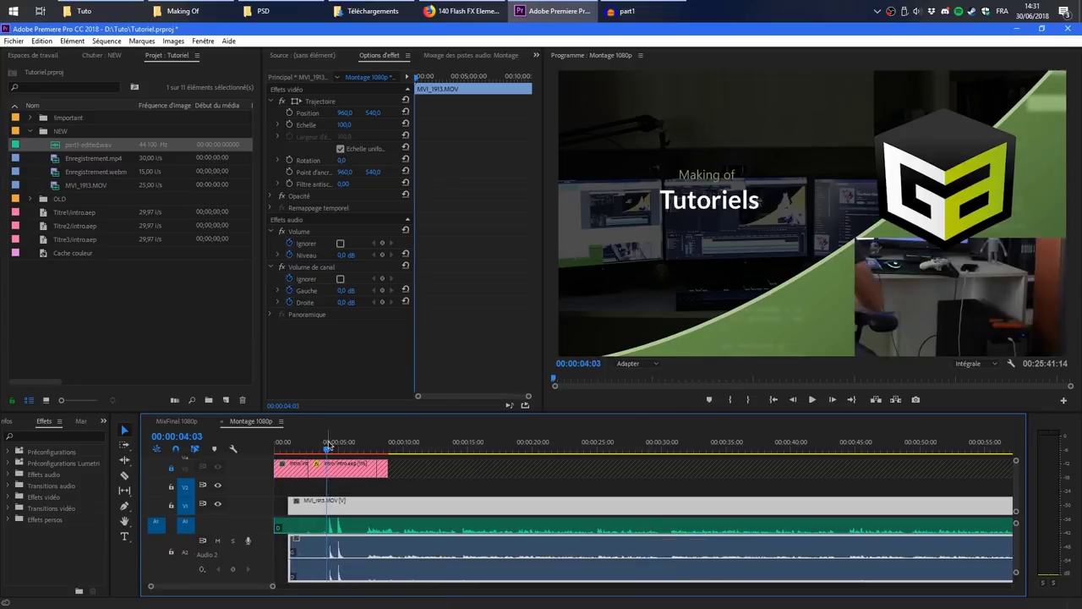
pyautogui.click(176, 469)
pyautogui.click(217, 467)
pyautogui.click(173, 471)
# Step: Play and scrub the two claps repeatedly to check that the camera picture and the edited audio are in sync
pyautogui.press('space')
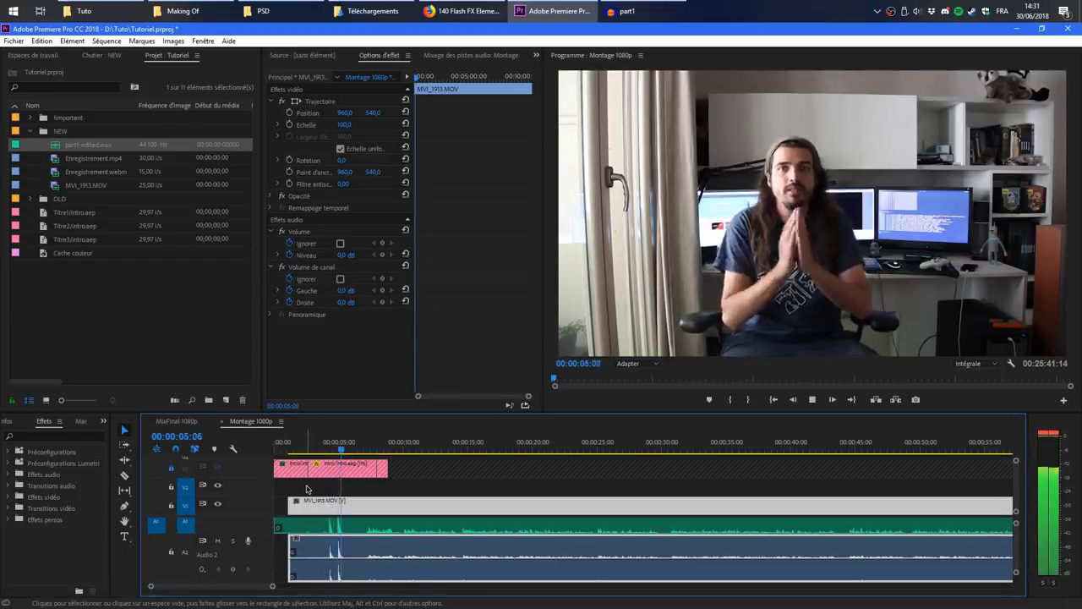
pyautogui.click(353, 442)
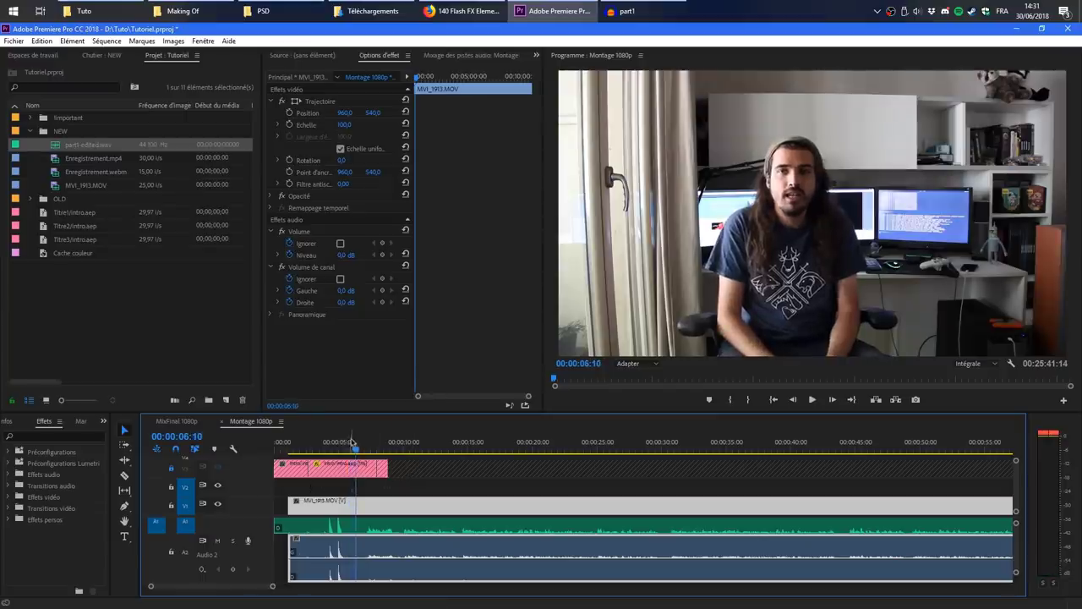
pyautogui.click(325, 446)
pyautogui.press('space')
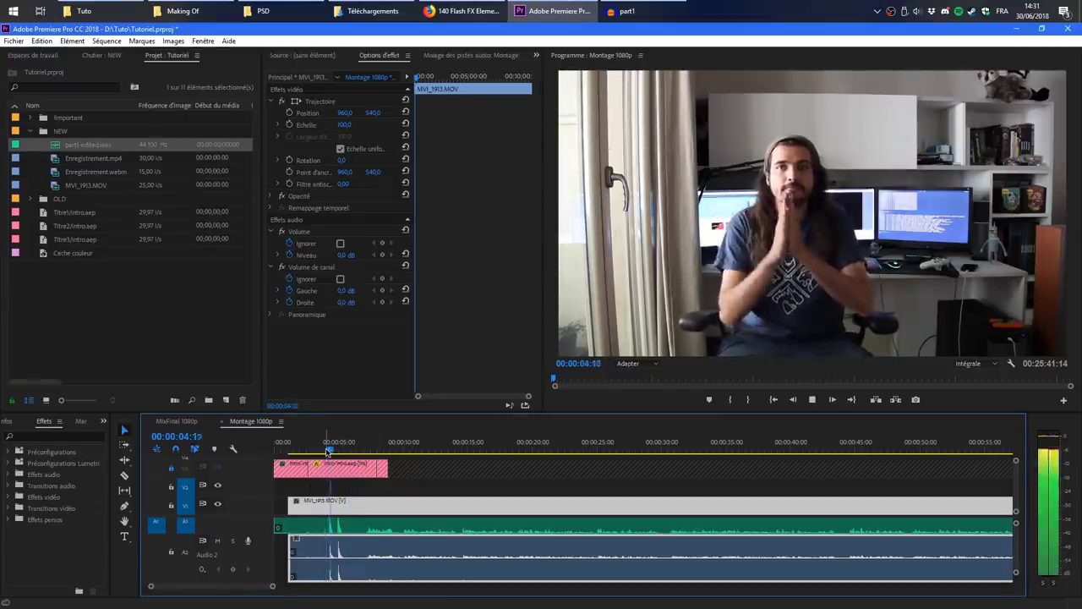
pyautogui.click(348, 449)
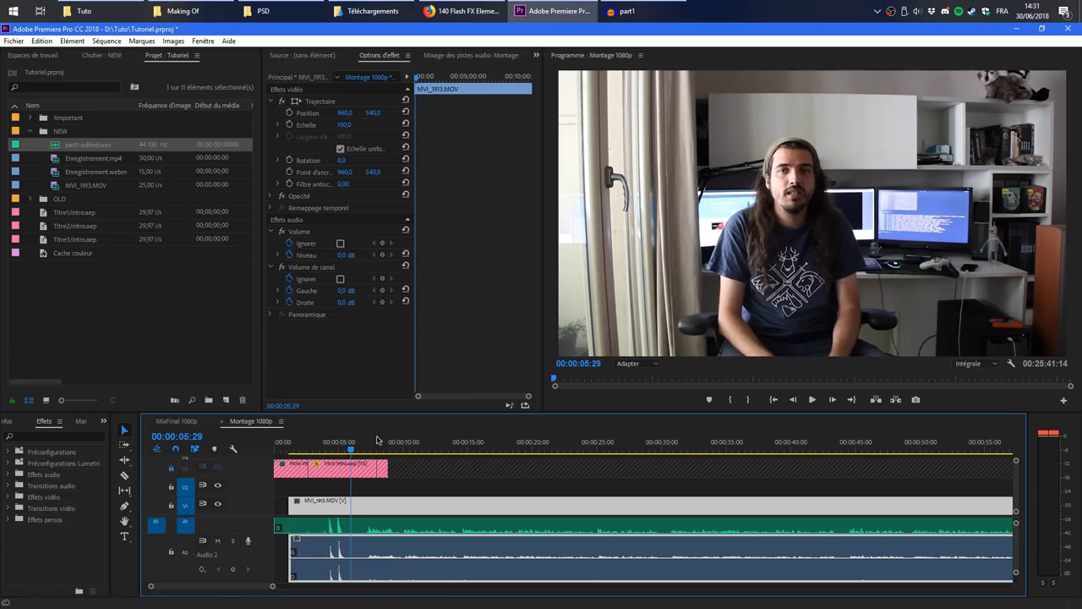
pyautogui.press('space')
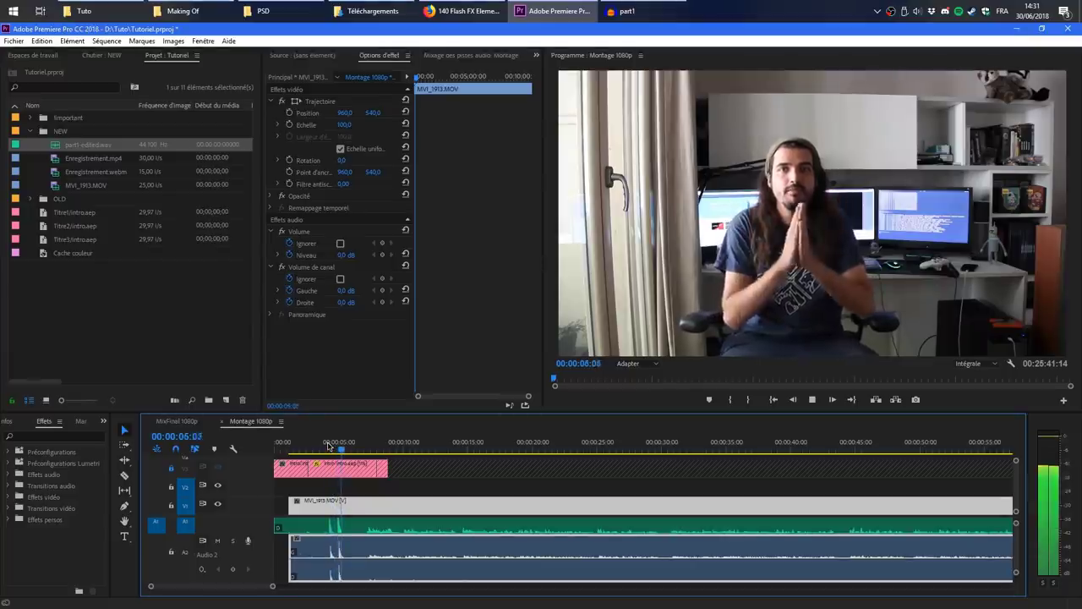
pyautogui.press('space')
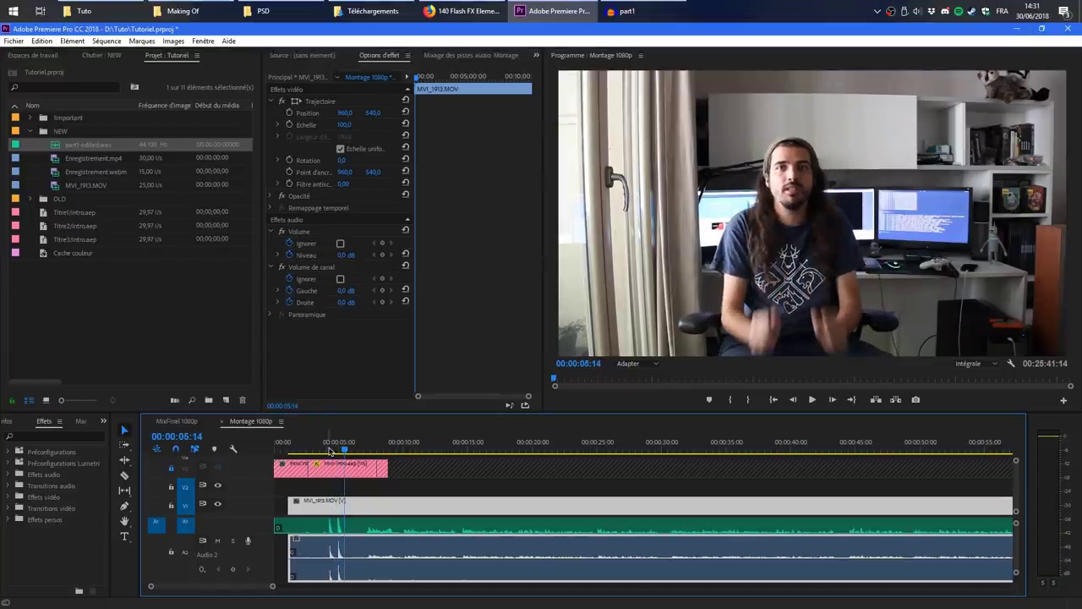
pyautogui.moveTo(330, 451); pyautogui.dragTo(339, 448)
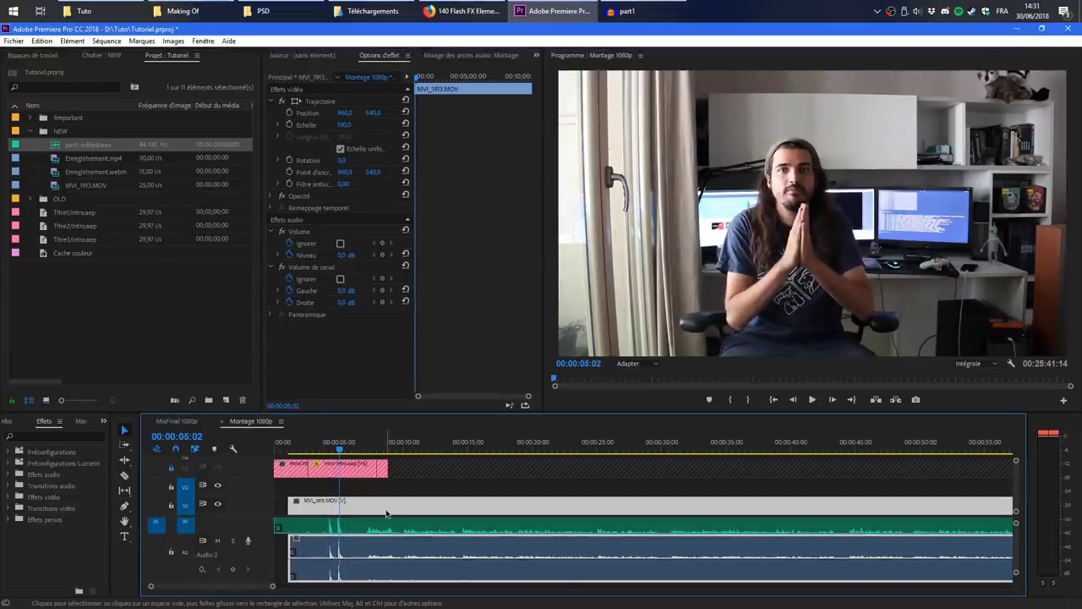
# Step: Unlink MVI_1913.MOV's video from its audio and delete the camera audio on A2
pyautogui.rightClick(386, 513)
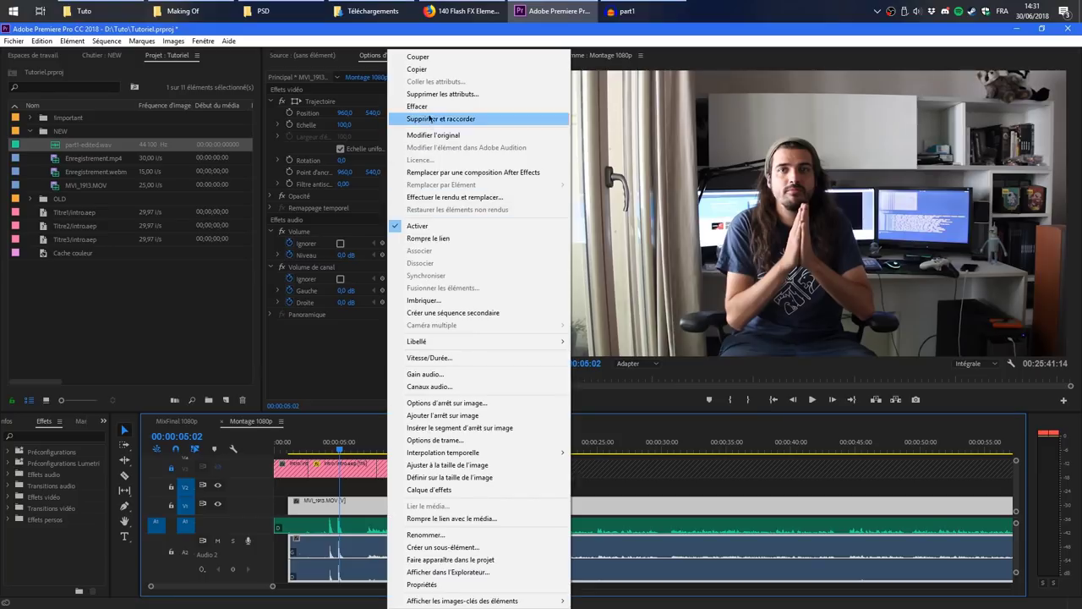
pyautogui.click(431, 237)
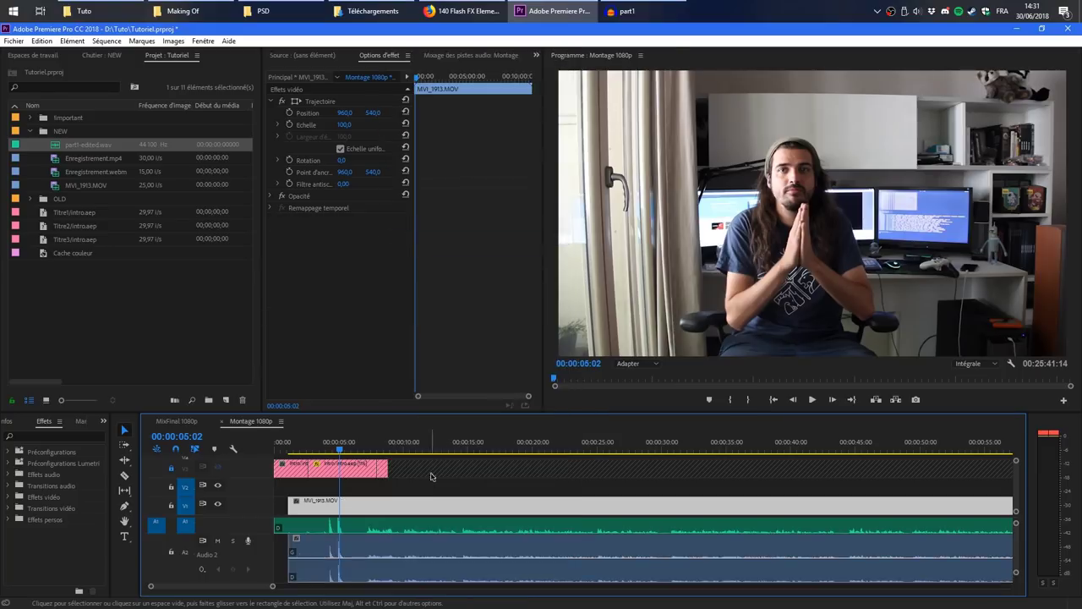
pyautogui.click(414, 559)
pyautogui.press('Delete')
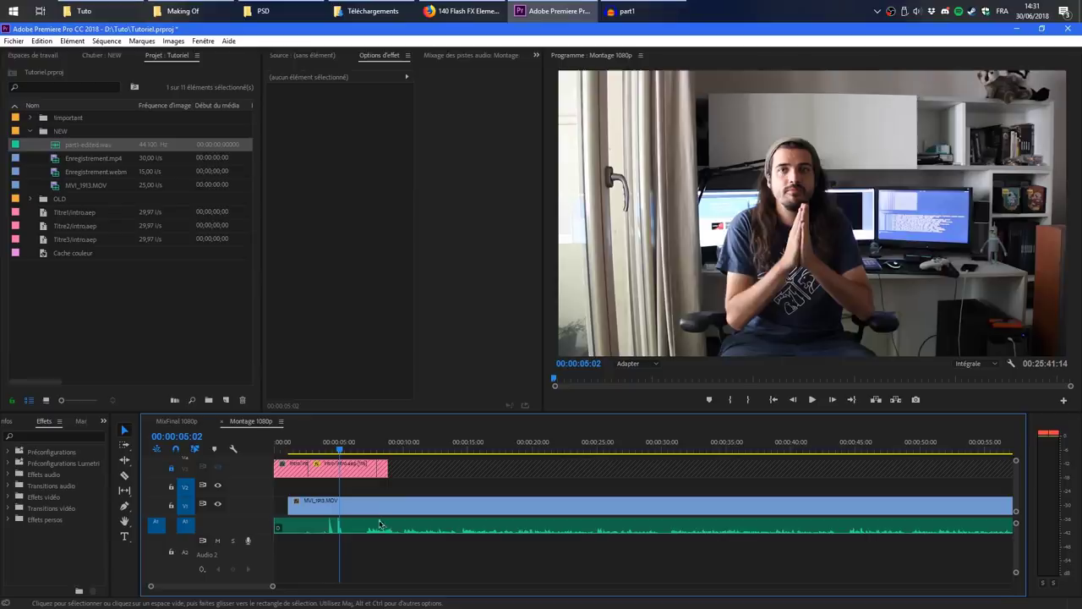
# Step: Switch to Audacity and select the two claps between about 1:31.97 and 1:33.29 in the part1 track
pyautogui.moveTo(343, 452); pyautogui.dragTo(357, 453)
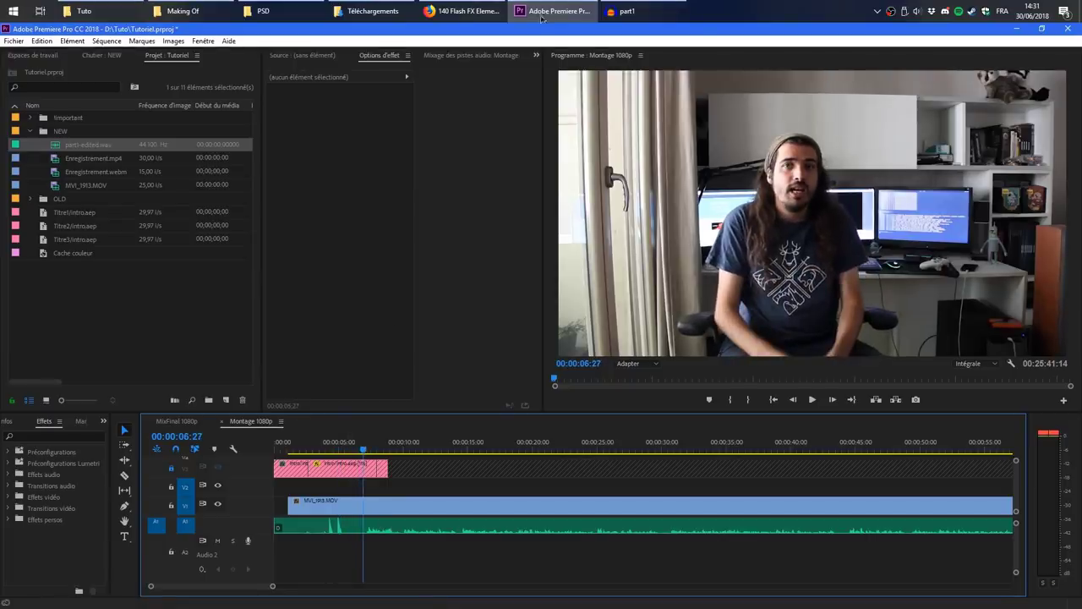
pyautogui.moveTo(626, 11)
pyautogui.click(599, 52)
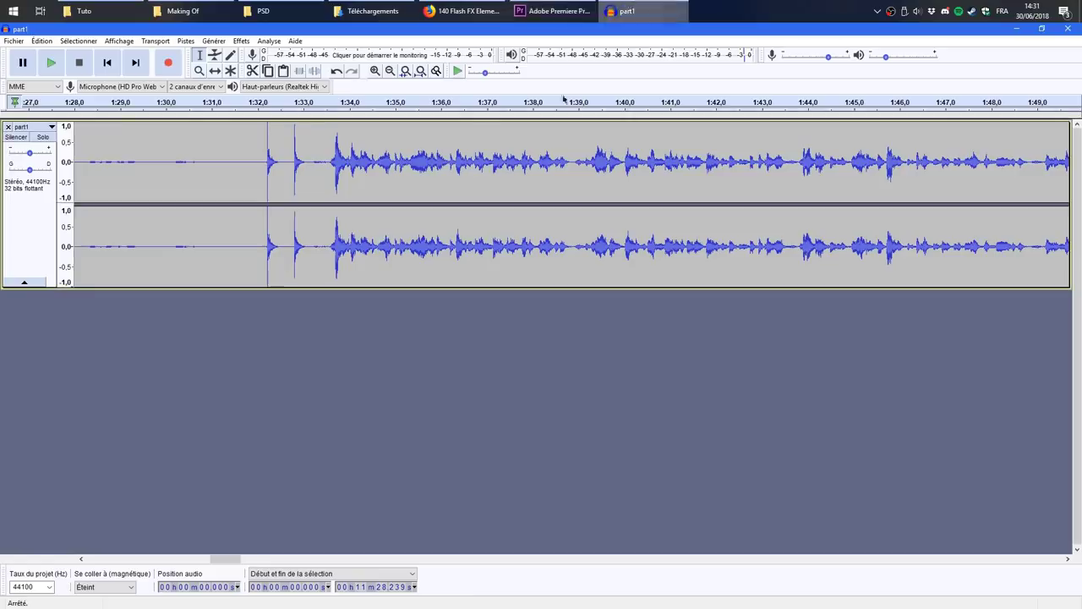
pyautogui.moveTo(255, 159); pyautogui.dragTo(316, 166)
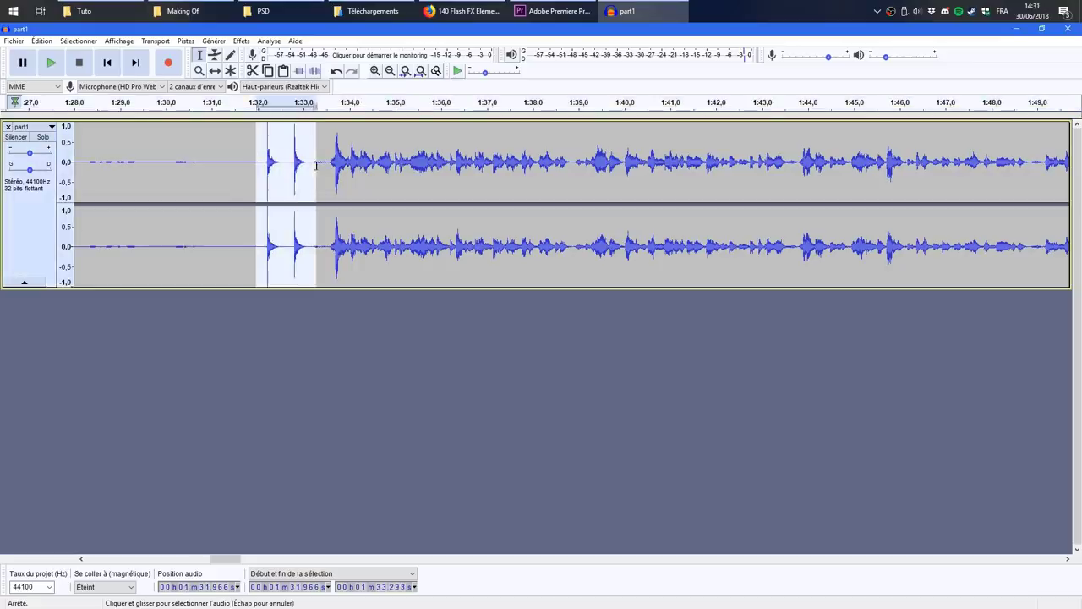
pyautogui.keyDown('ctrl'); pyautogui.scroll(-3, 212, 259); pyautogui.keyUp('ctrl')
pyautogui.keyDown('ctrl'); pyautogui.scroll(1, 116, 204); pyautogui.keyUp('ctrl')
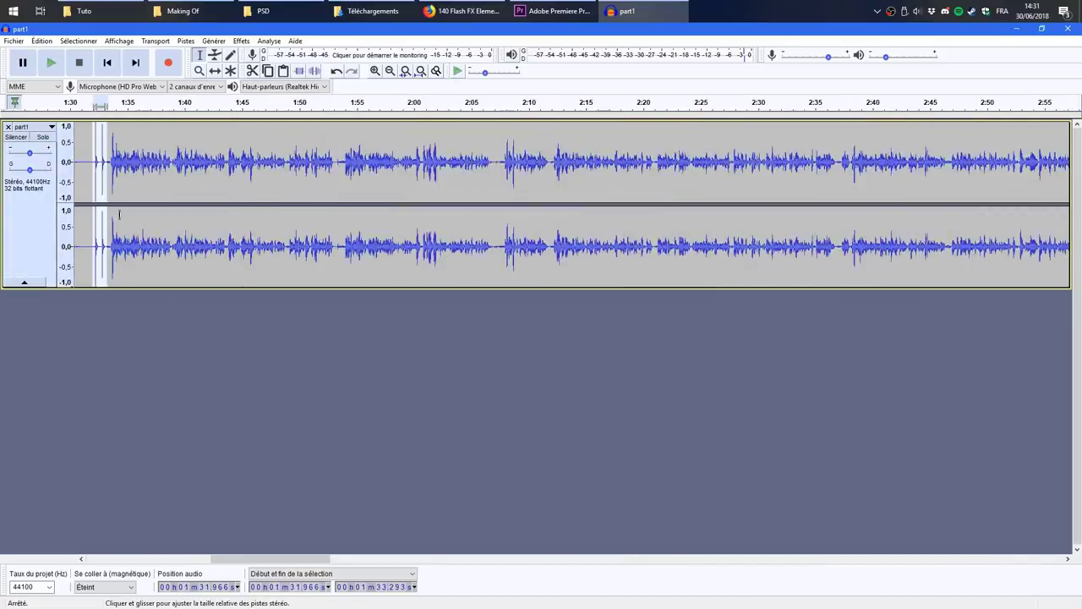
# Step: Select the part1 track from its start to about 1:33.26, just after the second clap, and silence that section
pyautogui.moveTo(305, 559); pyautogui.dragTo(249, 559)
pyautogui.click(508, 243)
pyautogui.moveTo(567, 161); pyautogui.dragTo(68, 160)
pyautogui.click(241, 40)
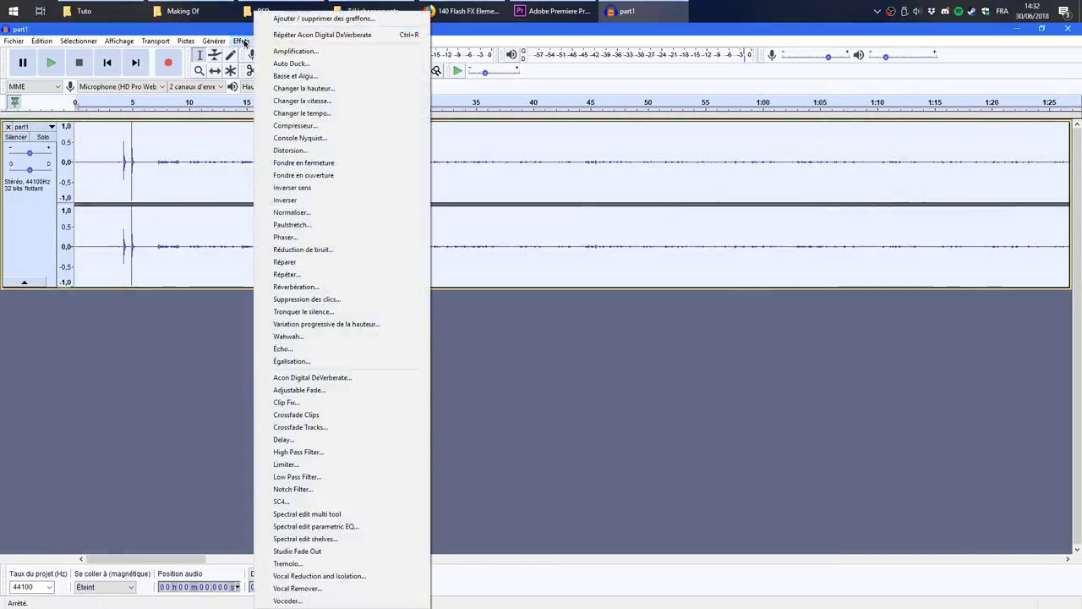
pyautogui.click(296, 50)
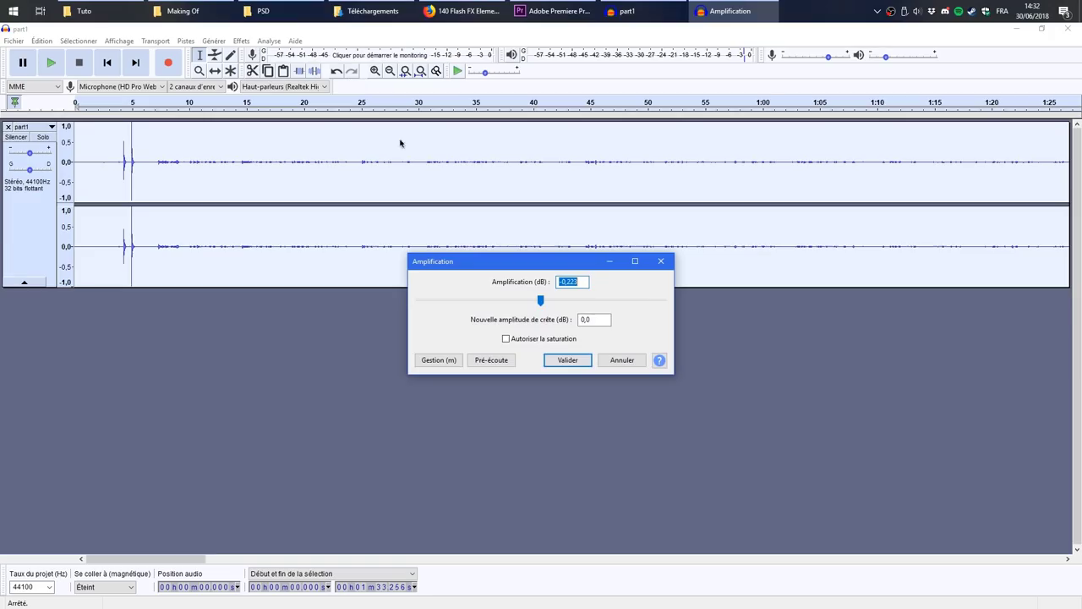
pyautogui.click(566, 361)
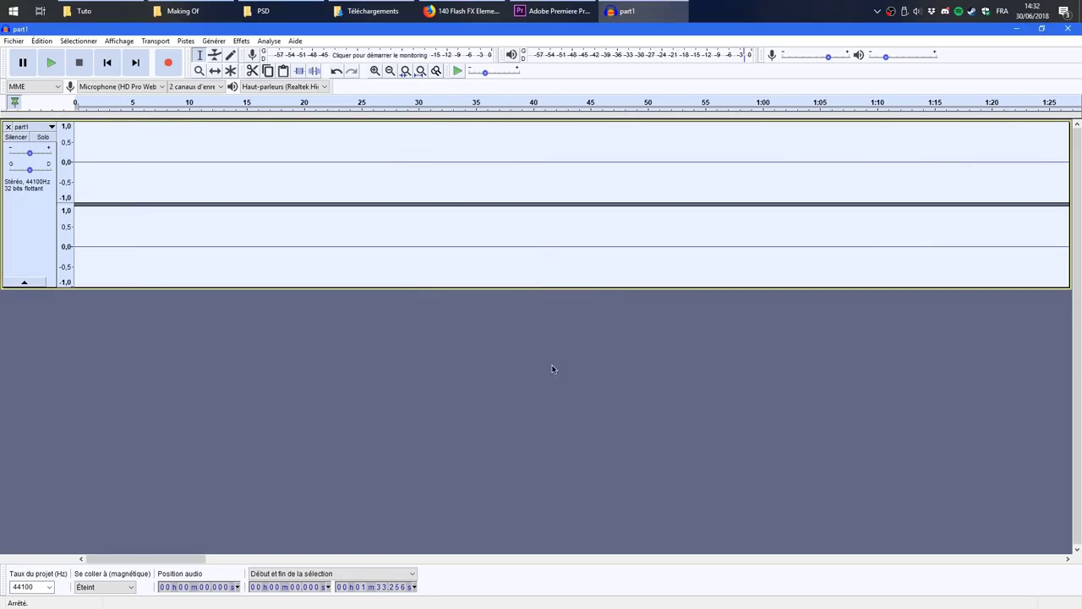
pyautogui.hotkey('ctrl', 'z')
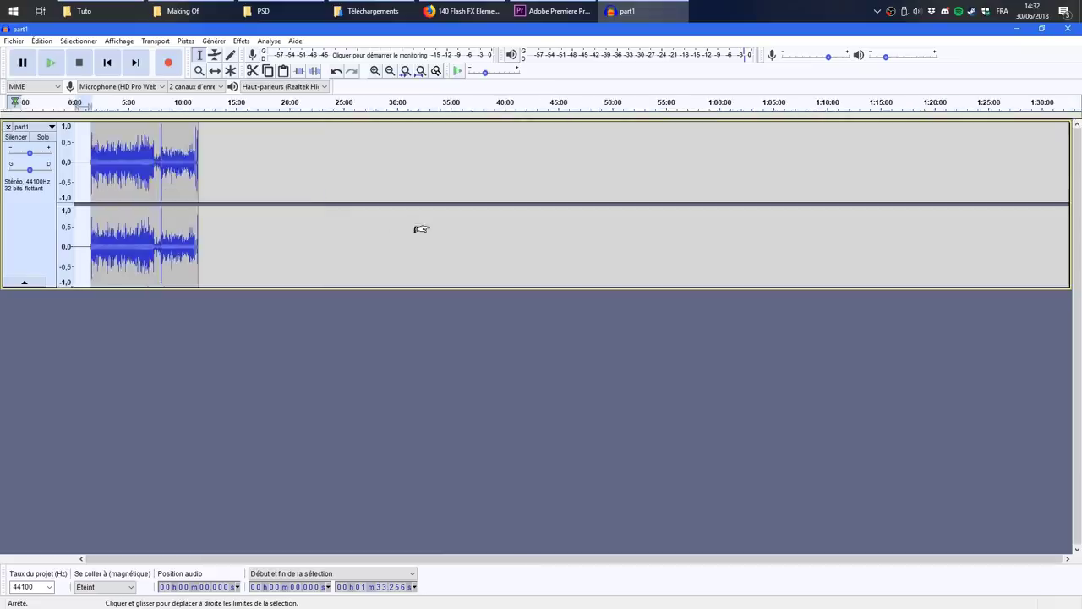
# Step: Play the loud burst between about 8:01.37 and 8:08.26 in the part1 track and silence it
pyautogui.hotkey('ctrl', '1')
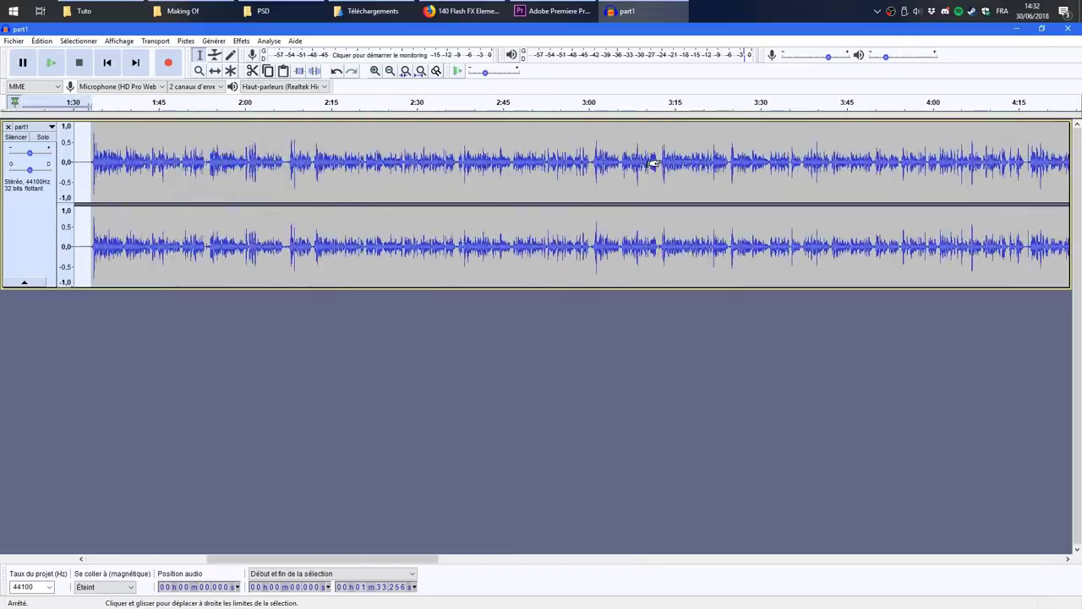
pyautogui.hotkey('ctrl', 'y')
pyautogui.moveTo(411, 560); pyautogui.dragTo(793, 556)
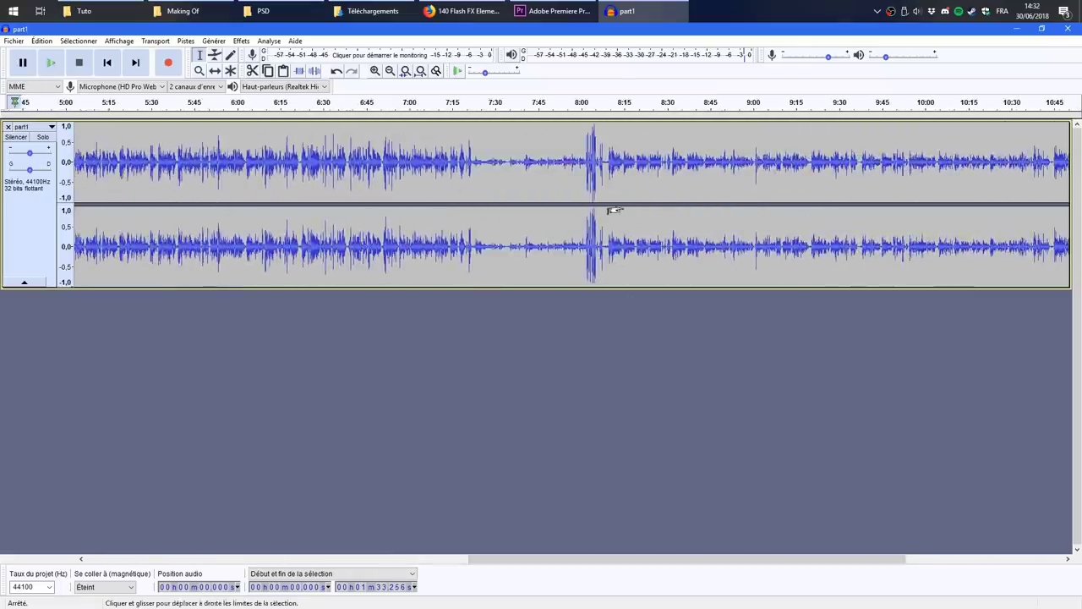
pyautogui.hotkey('ctrl', '1')
pyautogui.hotkey('ctrl', '3')
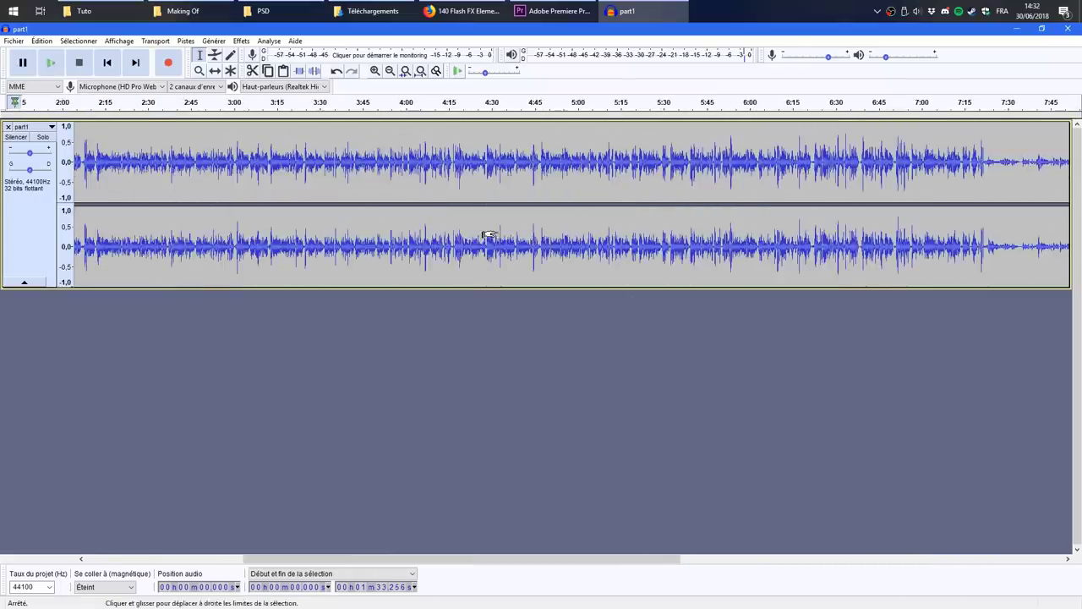
pyautogui.moveTo(505, 563); pyautogui.dragTo(635, 563)
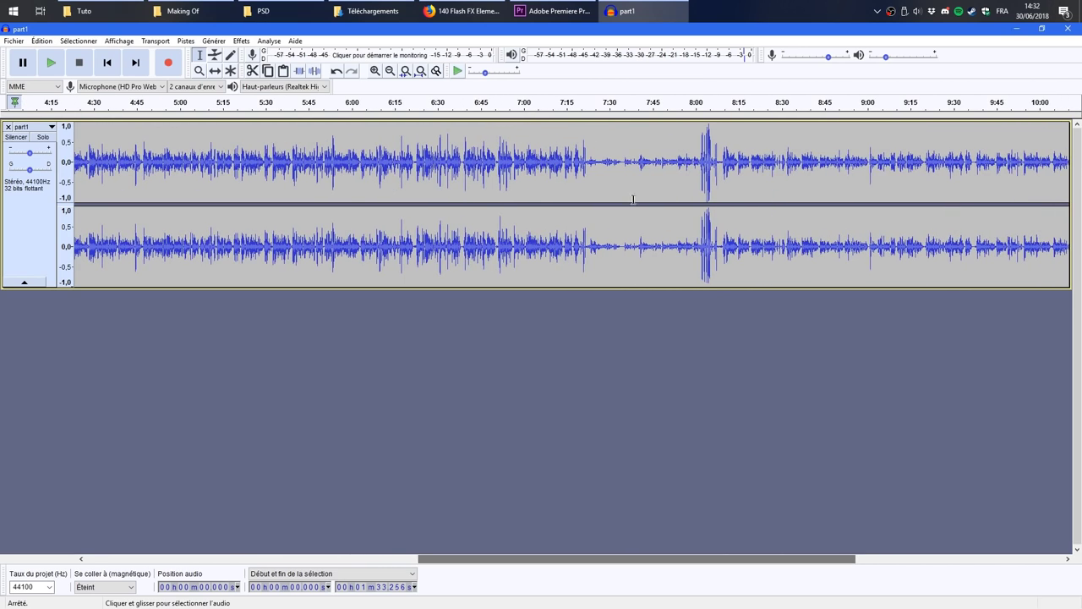
pyautogui.click(700, 157)
pyautogui.moveTo(700, 157); pyautogui.dragTo(719, 158)
pyautogui.press('space')
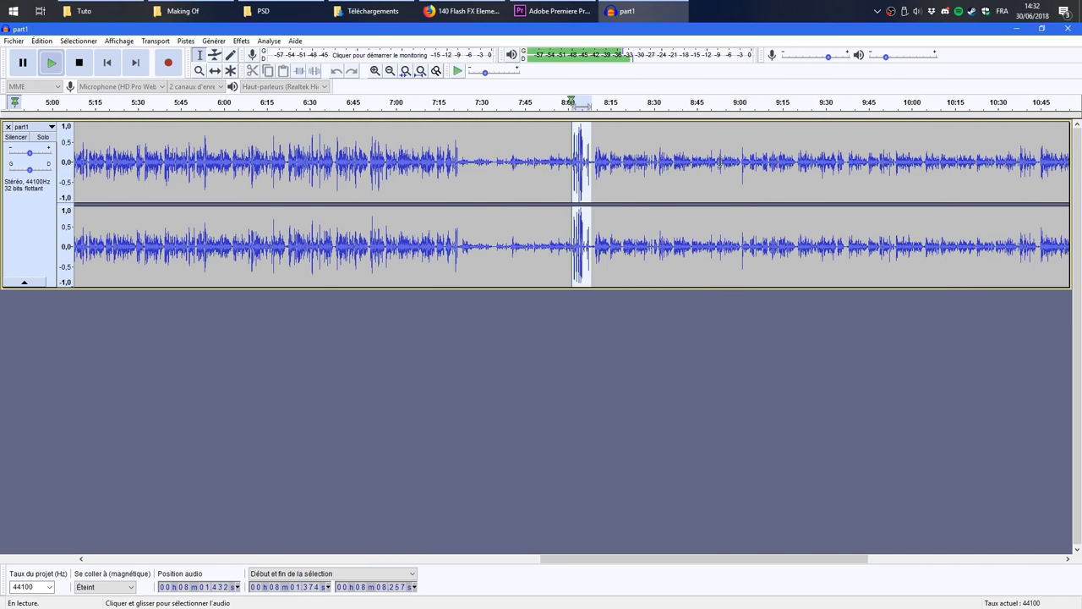
pyautogui.press('space')
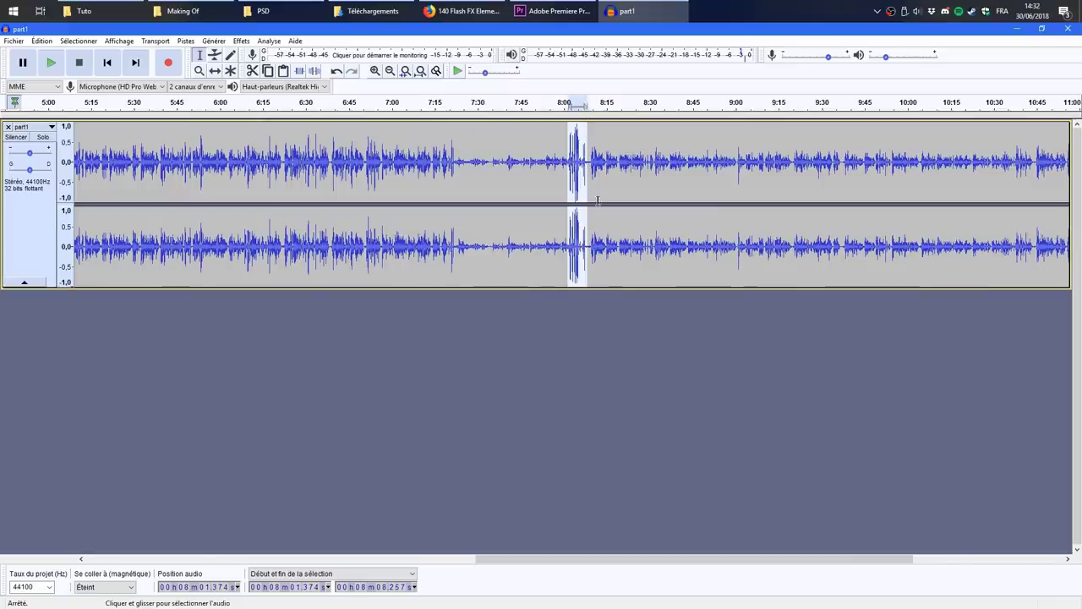
pyautogui.hotkey('ctrl', 'l')
# Step: Play the end of the part1 track from about 11:15 and silence the isolated peaks after the last speech
pyautogui.moveTo(485, 563); pyautogui.dragTo(616, 560)
pyautogui.click(823, 162)
pyautogui.press('space')
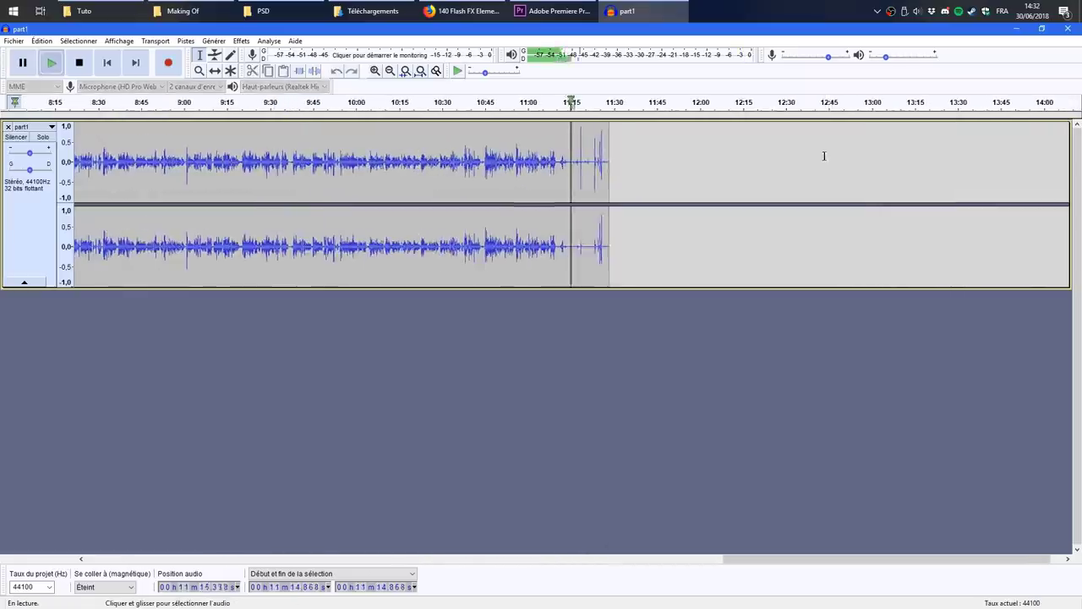
pyautogui.press('space')
pyautogui.moveTo(566, 162); pyautogui.dragTo(599, 164)
# Step: Normalise the whole part1 track to a maximum amplitude of -1.0 dB with the DC offset removed
pyautogui.hotkey('ctrl', 'a')
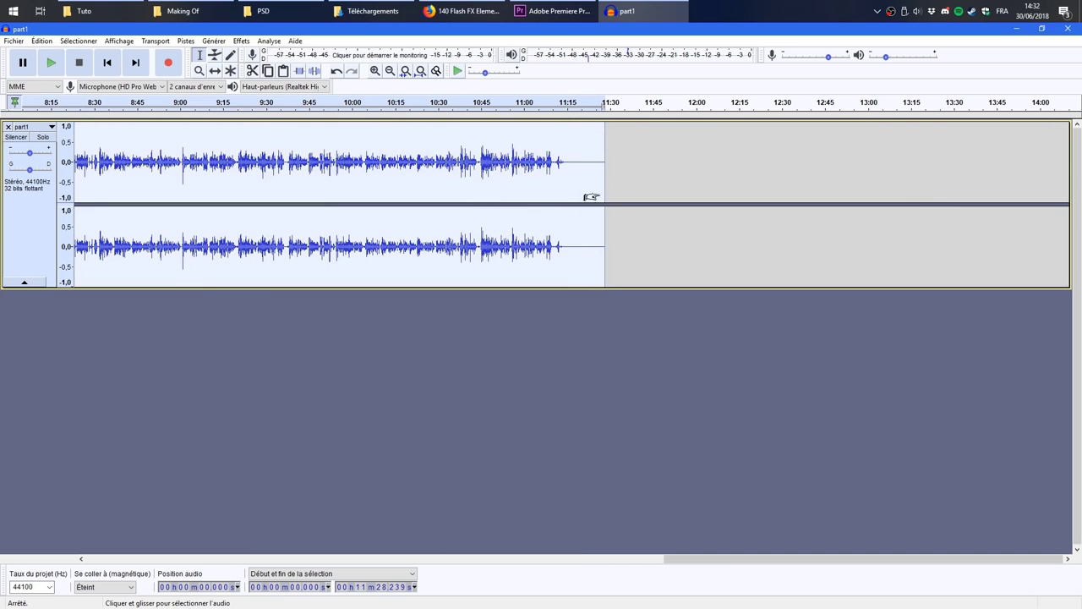
pyautogui.click(236, 41)
pyautogui.click(282, 212)
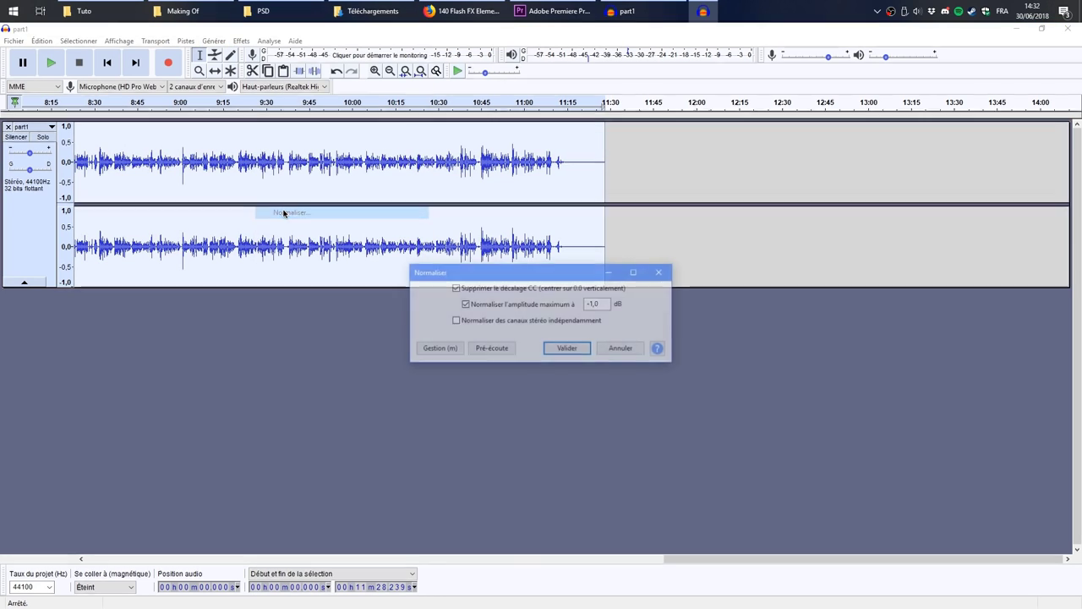
pyautogui.click(567, 349)
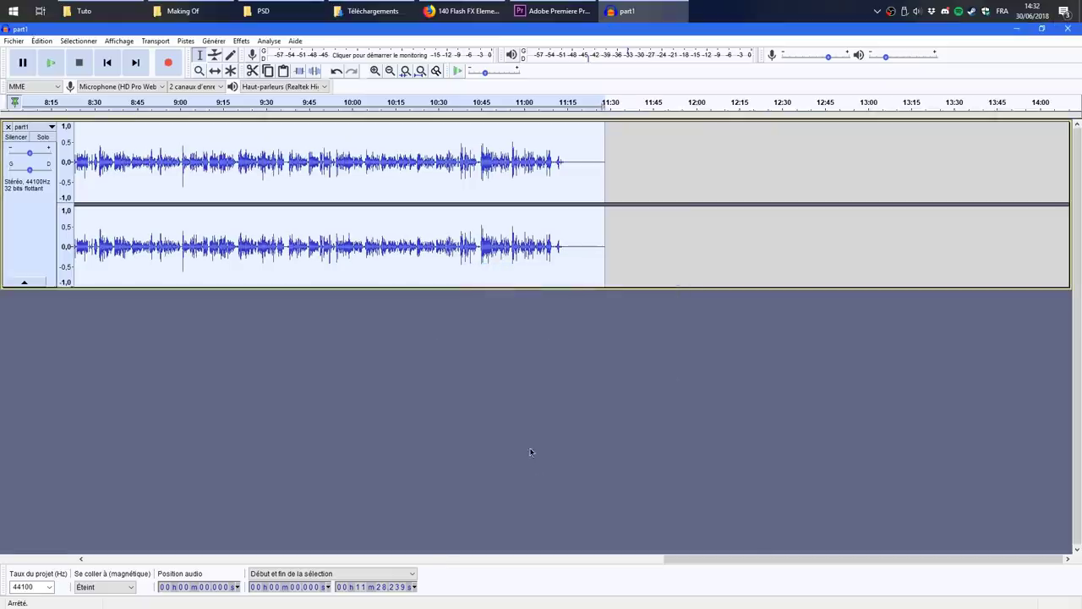
# Step: Export the cleaned audio as a WAV file, replacing the existing part1-edited.wav in the Making Of folder
pyautogui.hotkey('ctrl', 's')
pyautogui.click(648, 348)
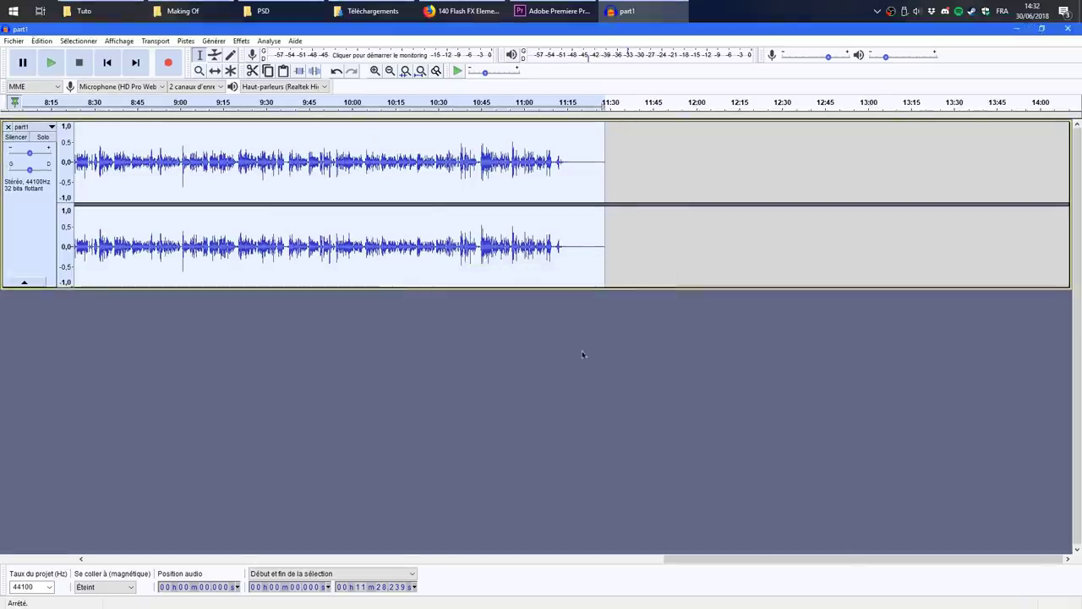
pyautogui.click(14, 41)
pyautogui.moveTo(76, 132)
pyautogui.click(224, 134)
pyautogui.press('Escape')
pyautogui.click(14, 41)
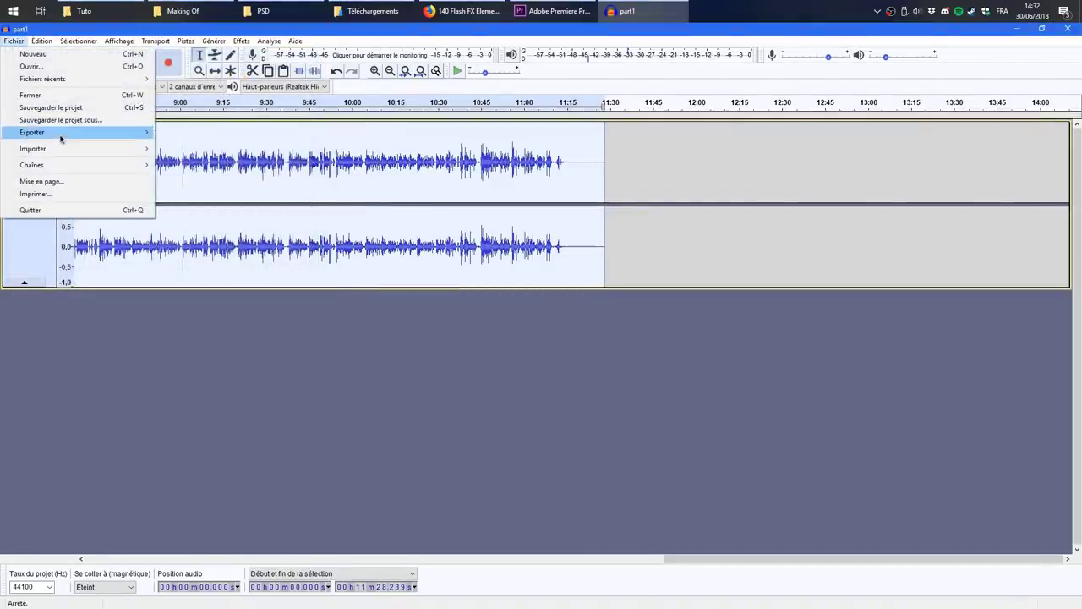
pyautogui.moveTo(54, 153)
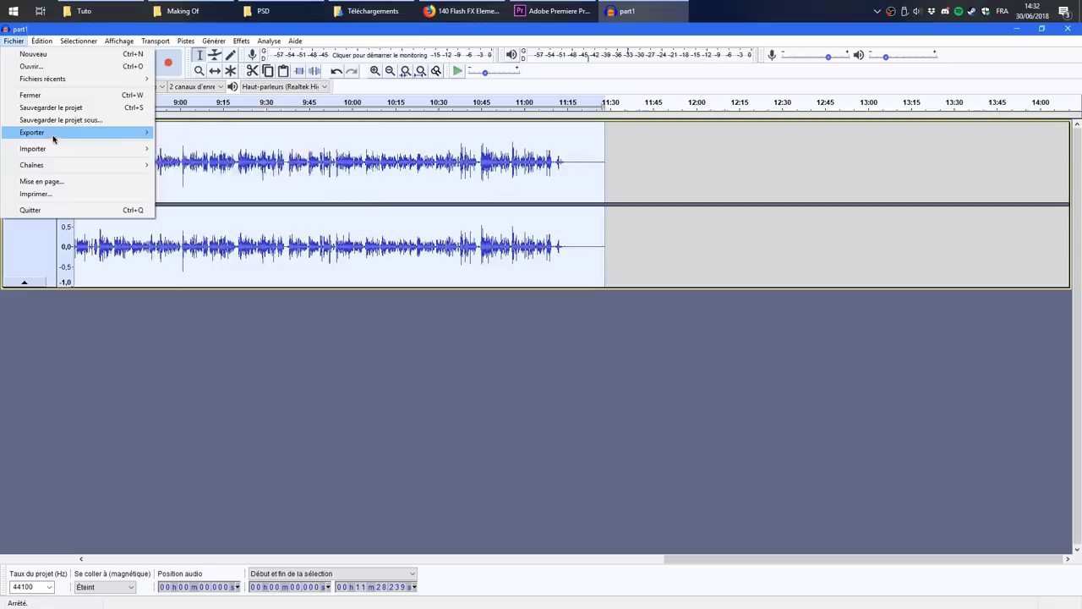
pyautogui.moveTo(53, 132)
pyautogui.click(216, 143)
pyautogui.click(85, 114)
pyautogui.press('Return')
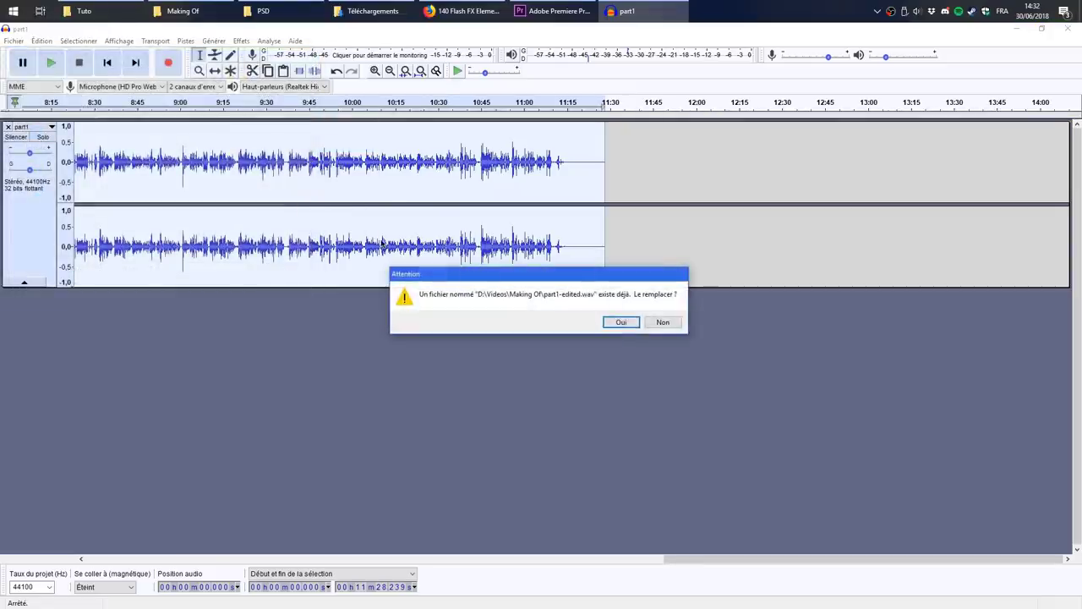
pyautogui.click(622, 322)
pyautogui.click(613, 421)
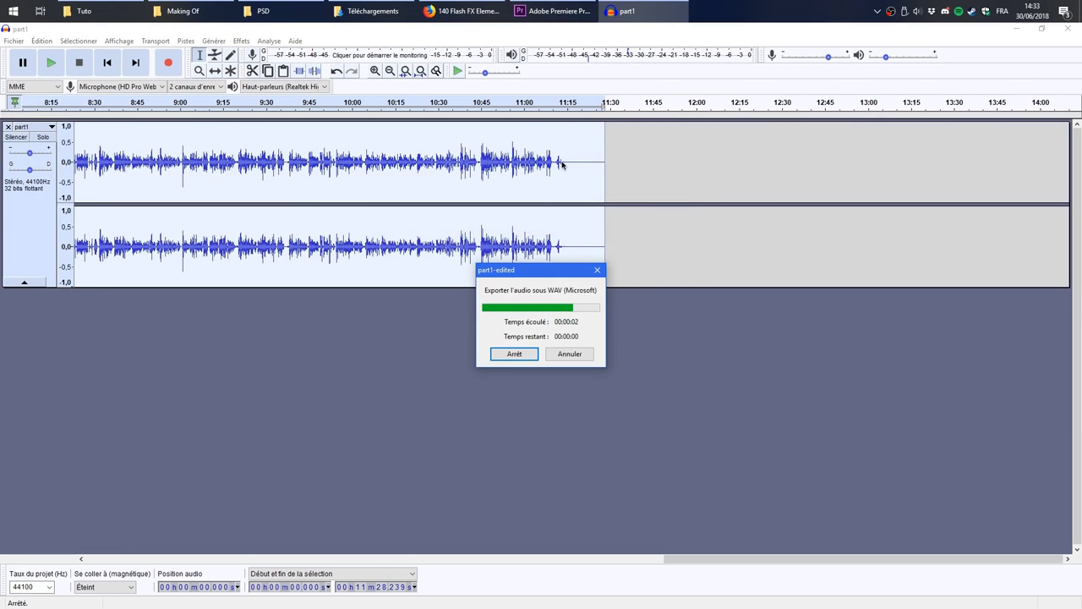
# Step: Switch to Premiere Pro, cut MVI_1913.MOV and its audio at 00:01:32:05, and ripple-delete everything before the cut
pyautogui.click(554, 11)
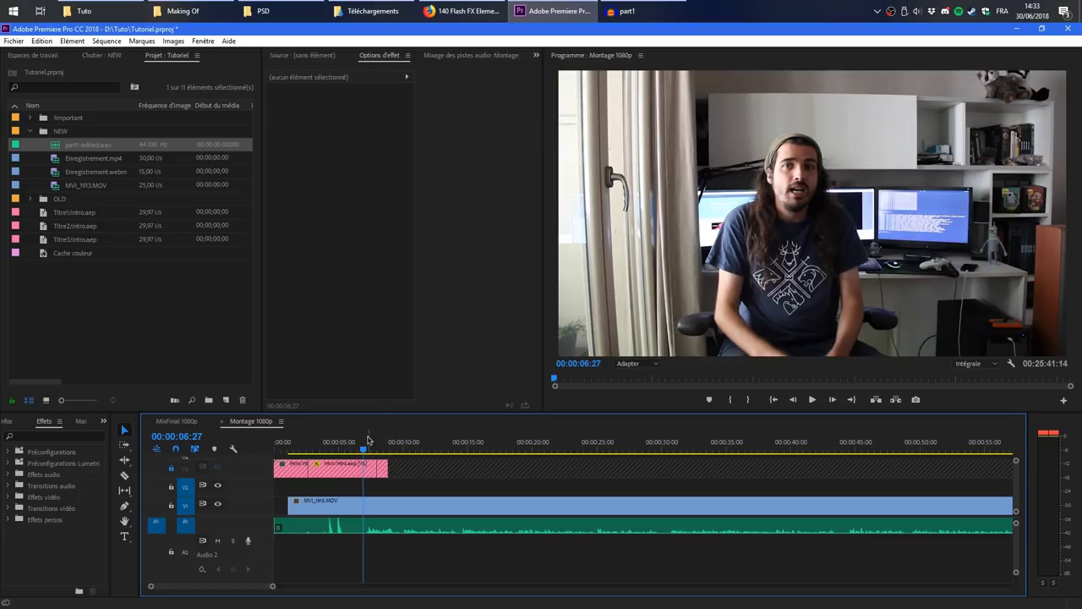
pyautogui.press('-')
pyautogui.click(577, 446)
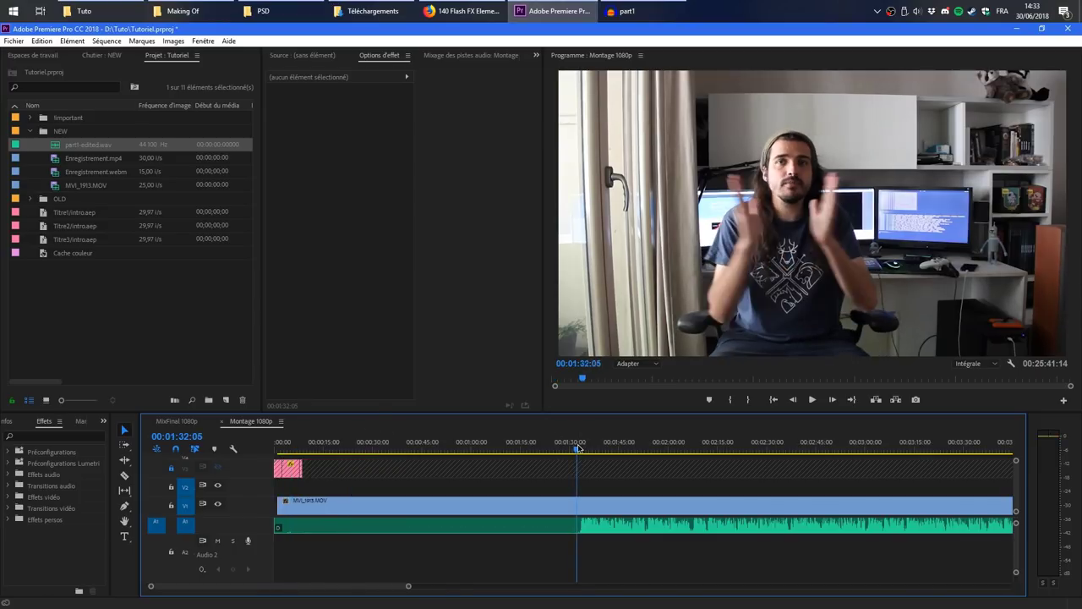
pyautogui.press('c')
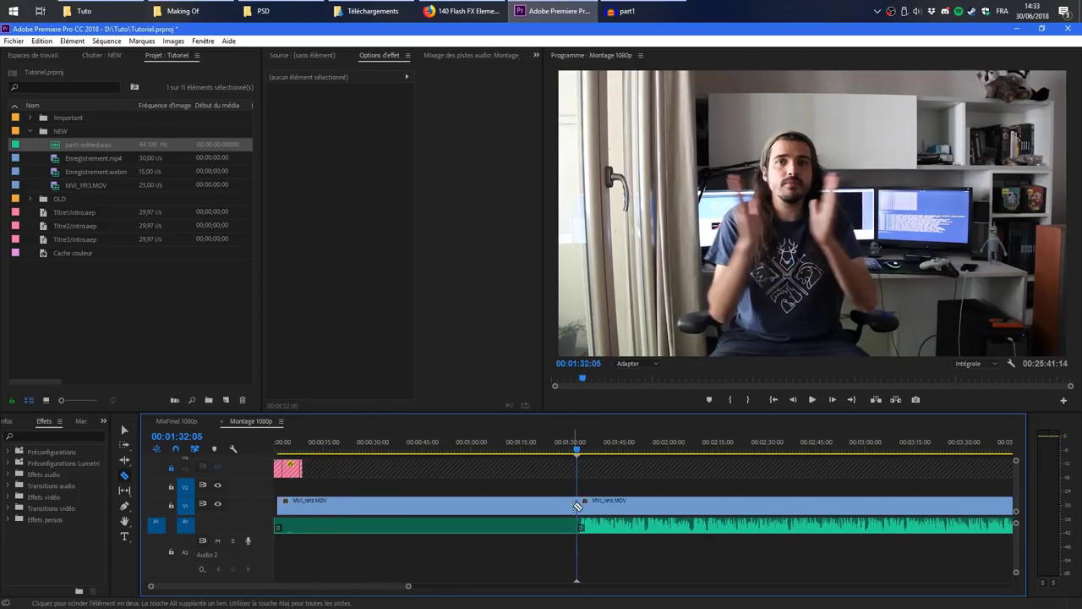
pyautogui.press('v')
pyautogui.click(479, 528)
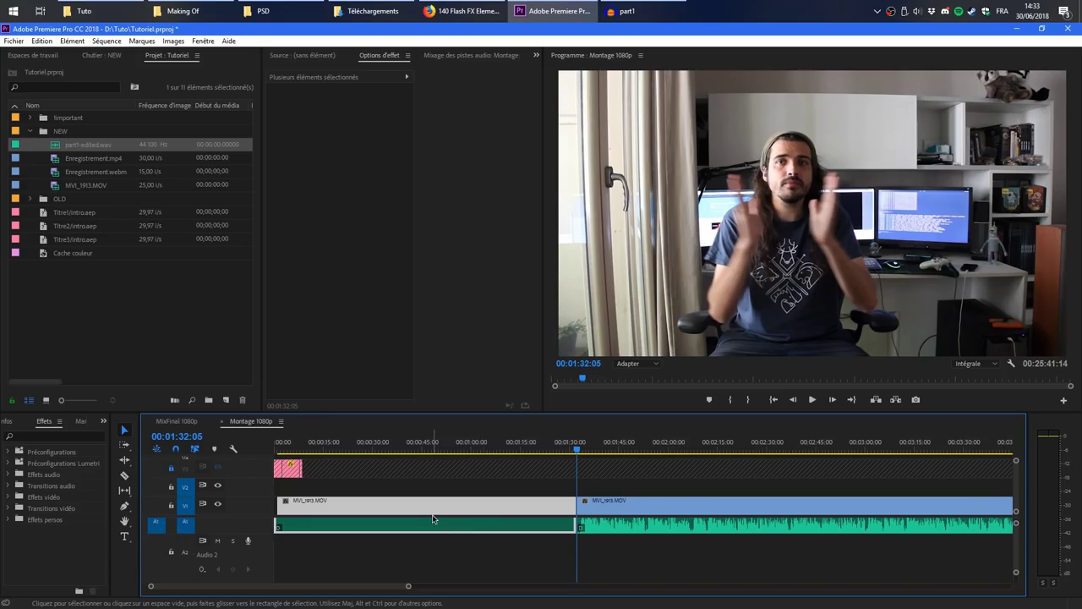
pyautogui.hotkey('shift', 'Delete')
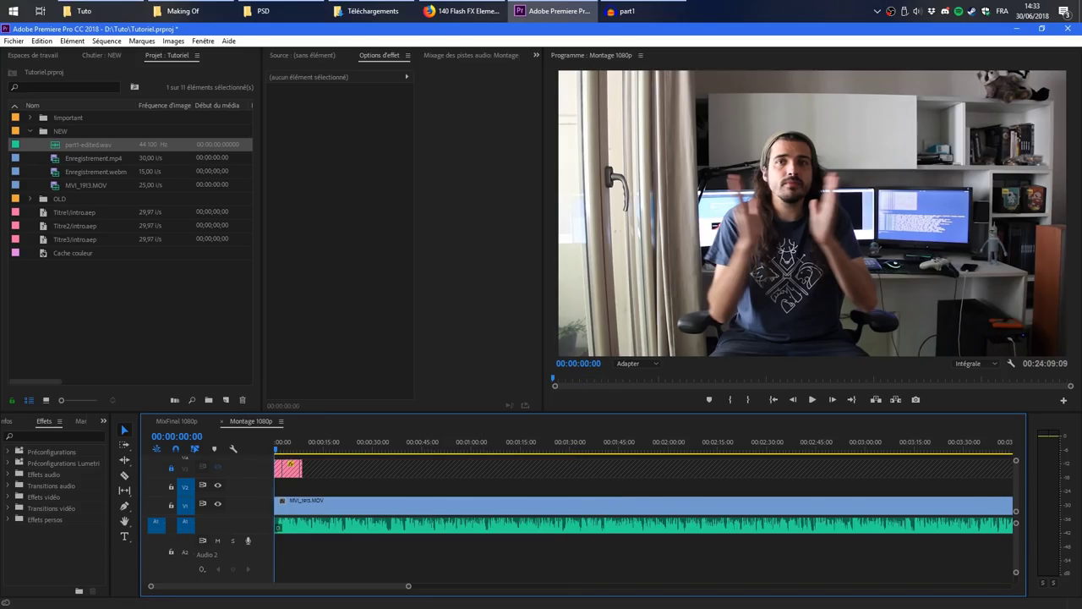
# Step: Play the new start of the Montage 1080p sequence to check where the speech begins
pyautogui.press('space')
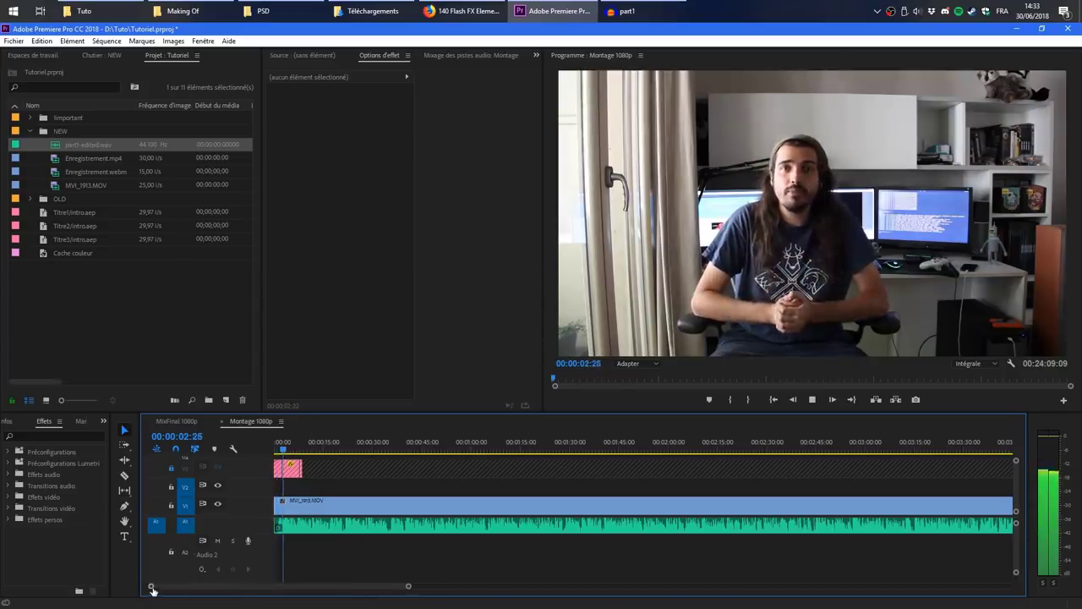
pyautogui.press('=')
pyautogui.press('=')
pyautogui.press('=')
pyautogui.press('=')
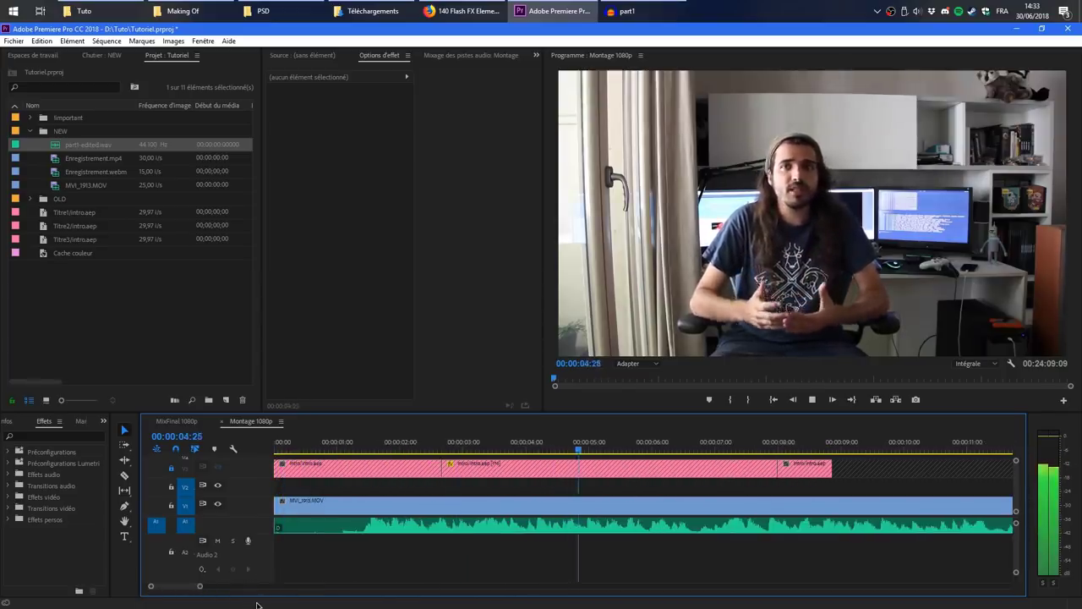
pyautogui.press('space')
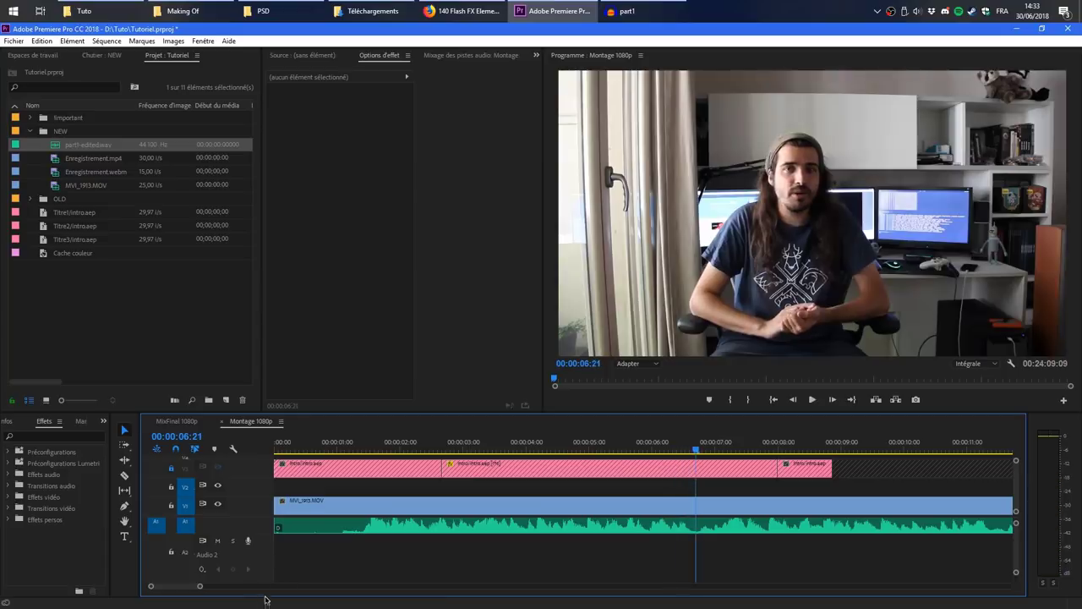
# Step: Cut MVI_1913.MOV and its audio at 00:00:01:06, then ripple-delete the part before the cut
pyautogui.click(351, 446)
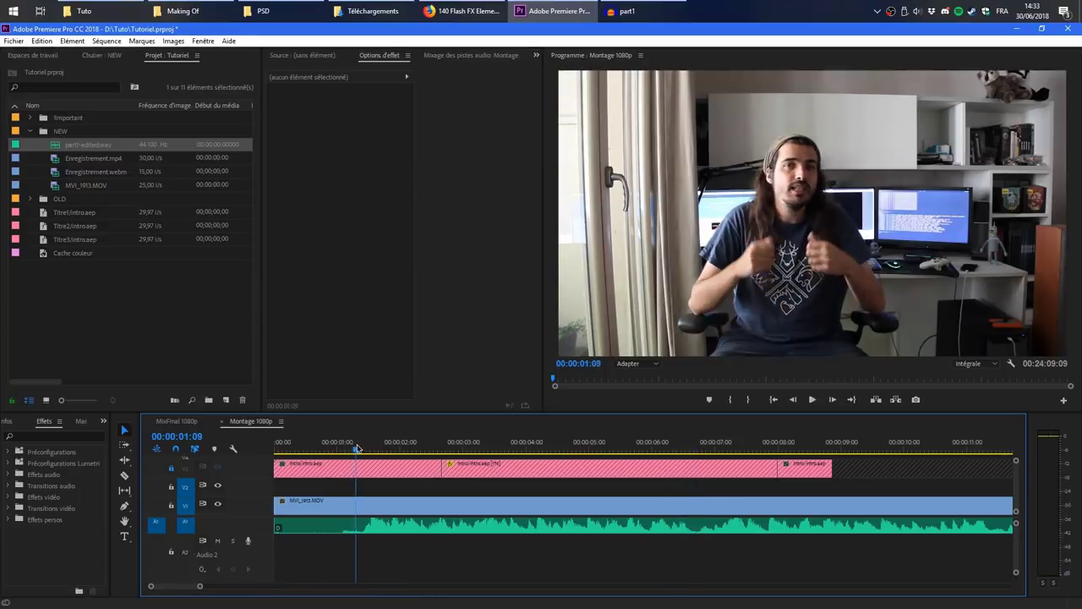
pyautogui.press('c')
pyautogui.click(357, 452)
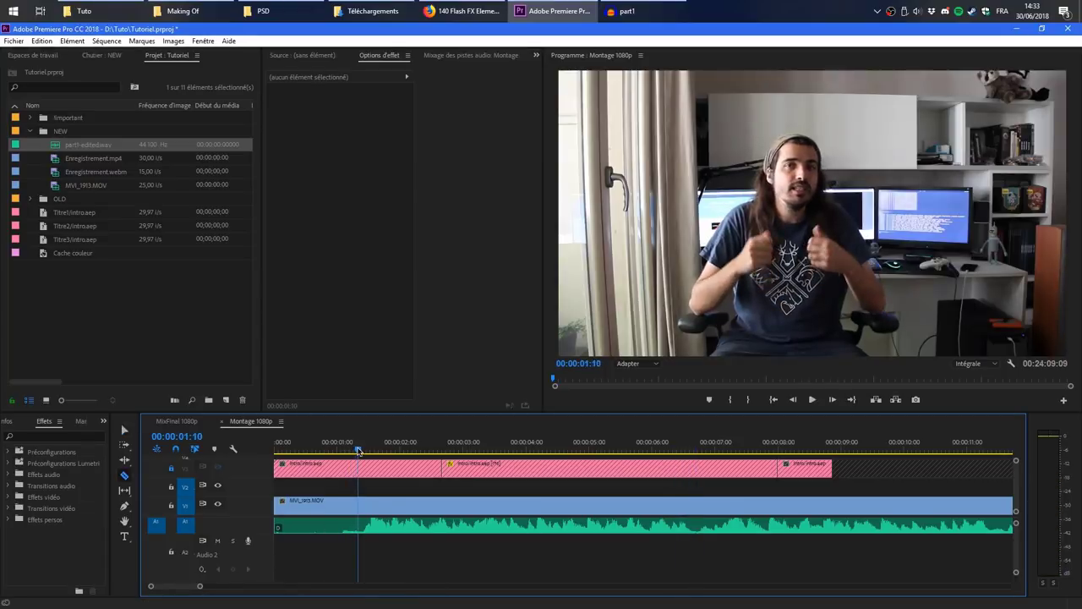
pyautogui.press('Left')
pyautogui.press('Left')
pyautogui.press('Left')
pyautogui.press('Left')
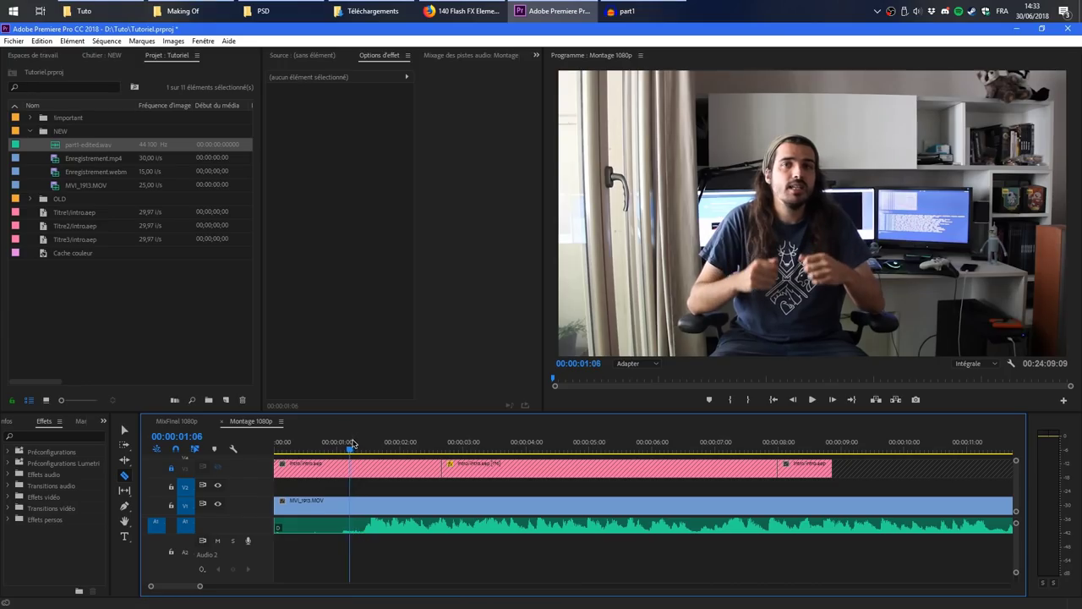
pyautogui.press('v')
pyautogui.click(319, 507)
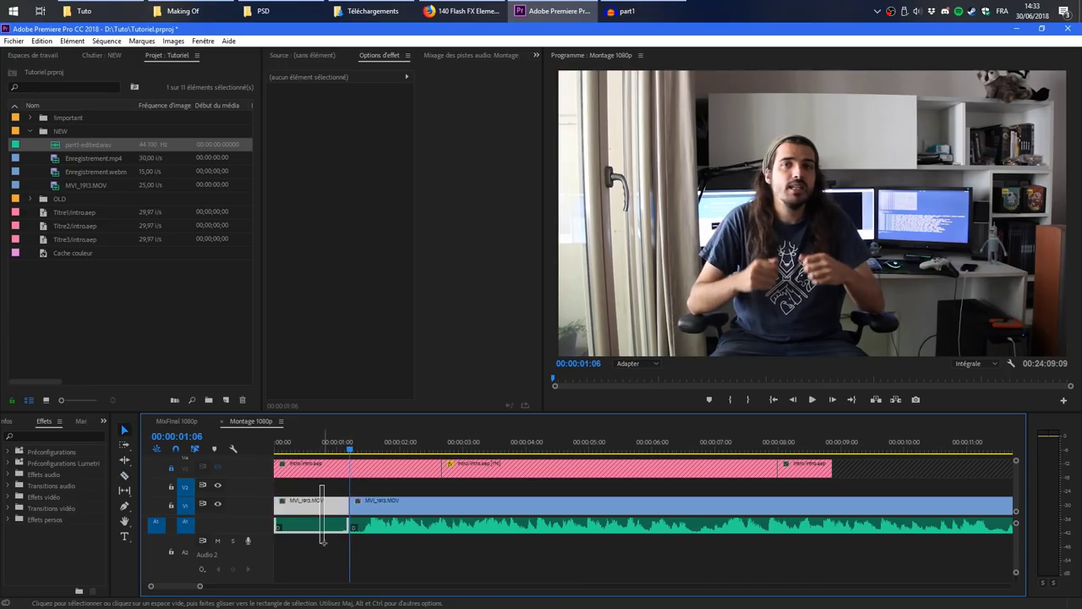
pyautogui.hotkey('shift', 'Delete')
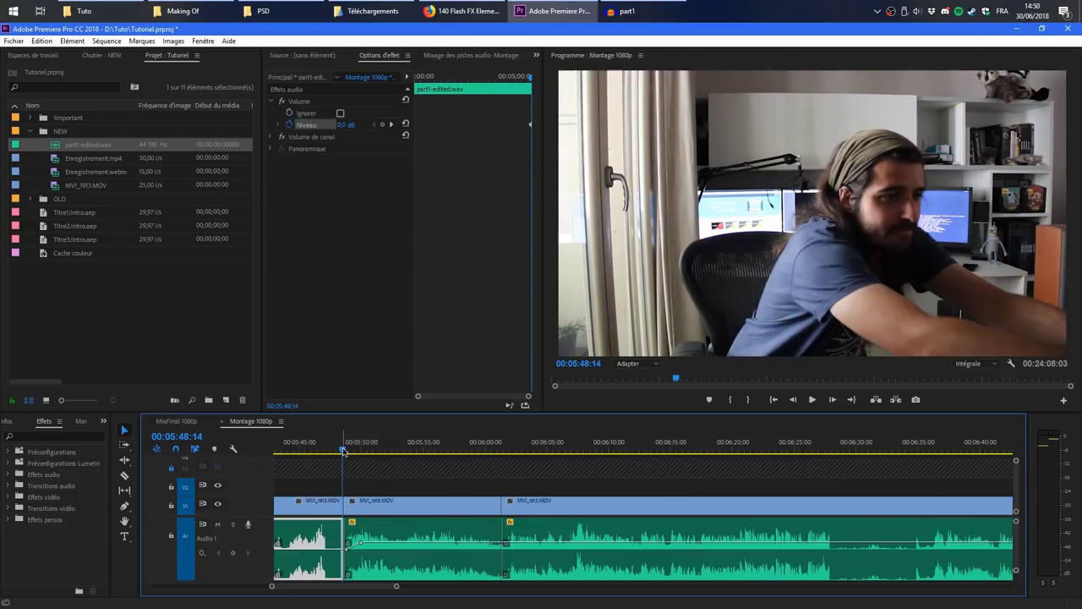
# Step: Play the segment starting at 00:05:48:18, then ripple-delete it with its audio up to the next cut after 00:06:00:00
pyautogui.press('space')
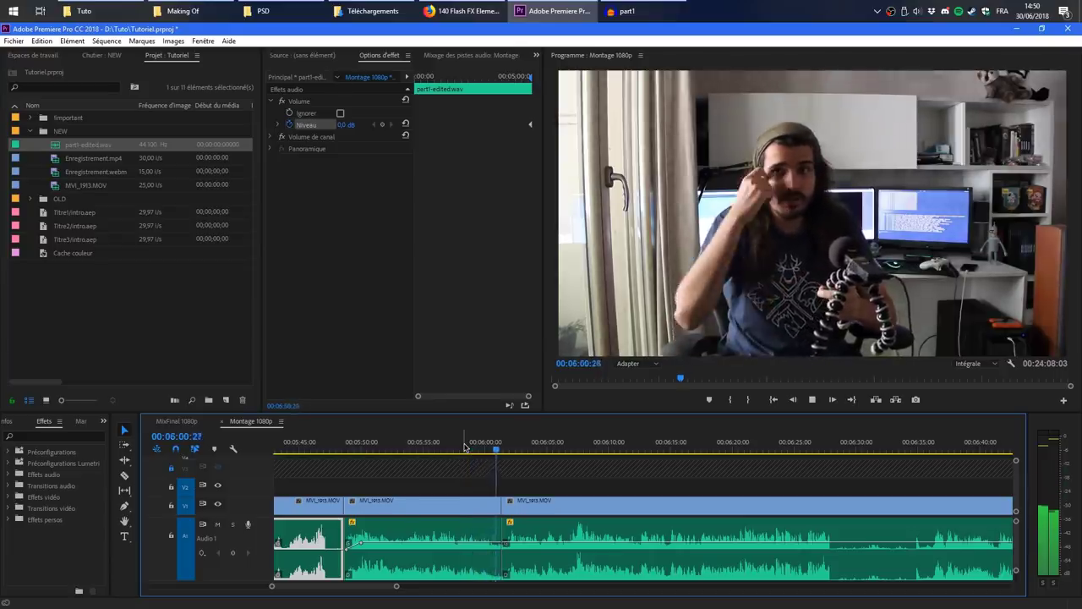
pyautogui.press('space')
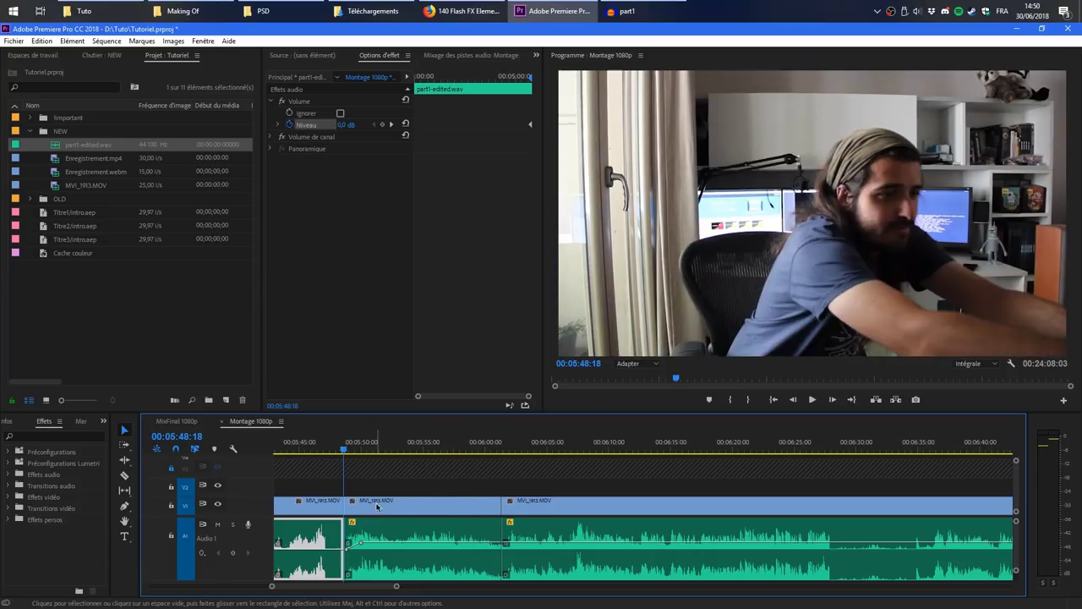
pyautogui.click(541, 472)
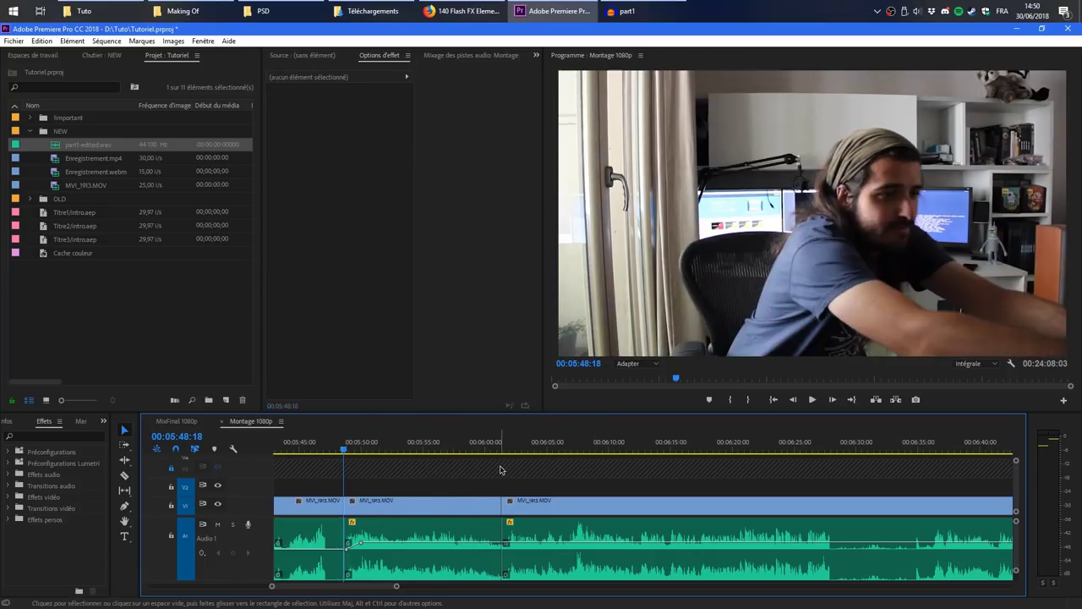
pyautogui.moveTo(442, 478); pyautogui.dragTo(460, 562)
pyautogui.hotkey('shift', 'Delete')
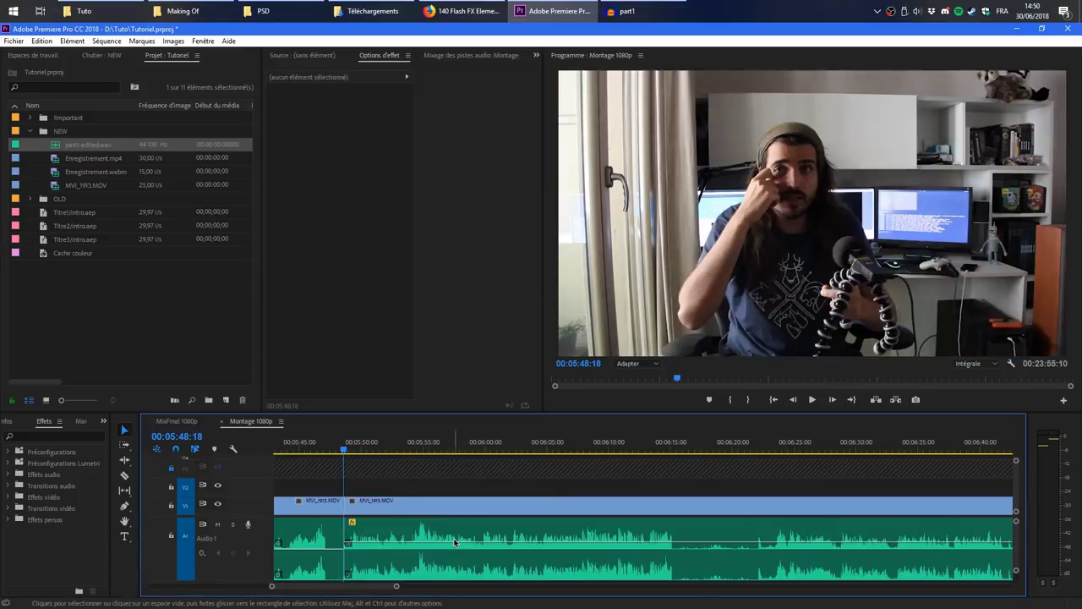
# Step: Play across the new join at 00:05:48:18 to check the transition between the two takes
pyautogui.press('space')
pyautogui.click(341, 444)
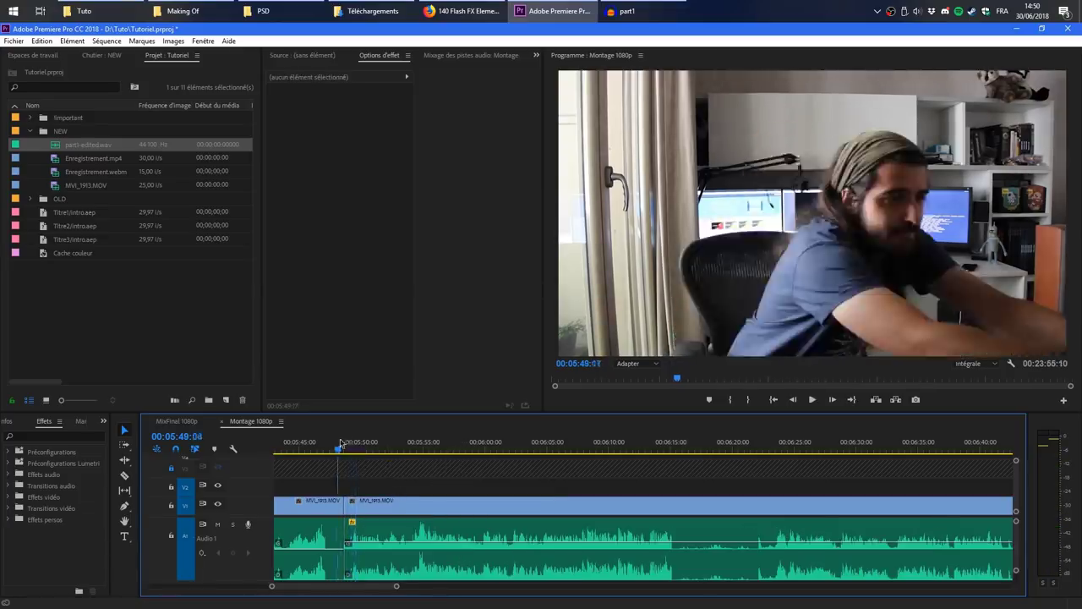
pyautogui.press('space')
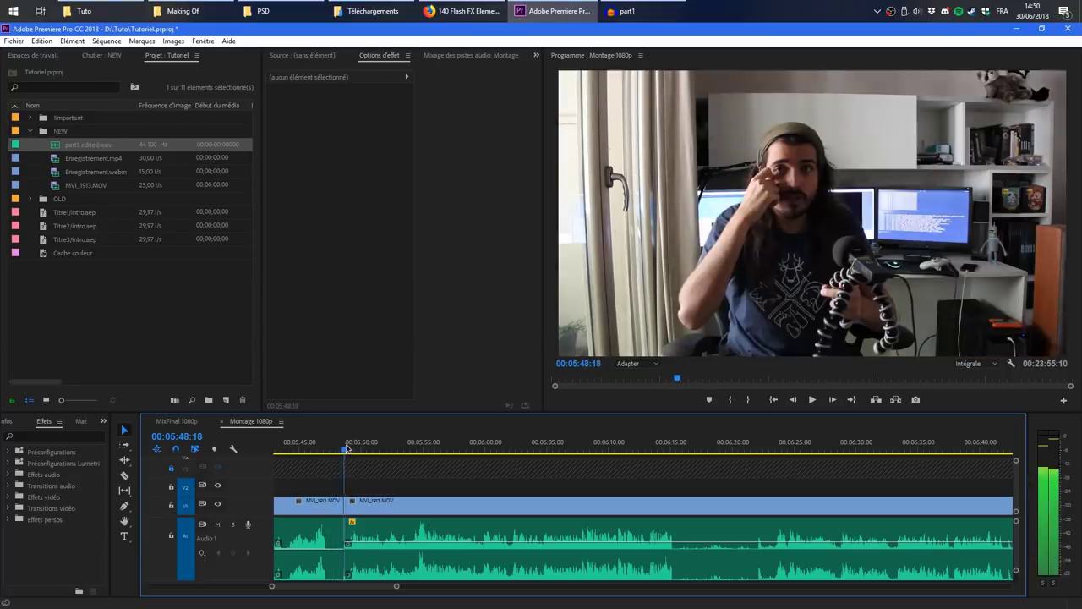
pyautogui.press('space')
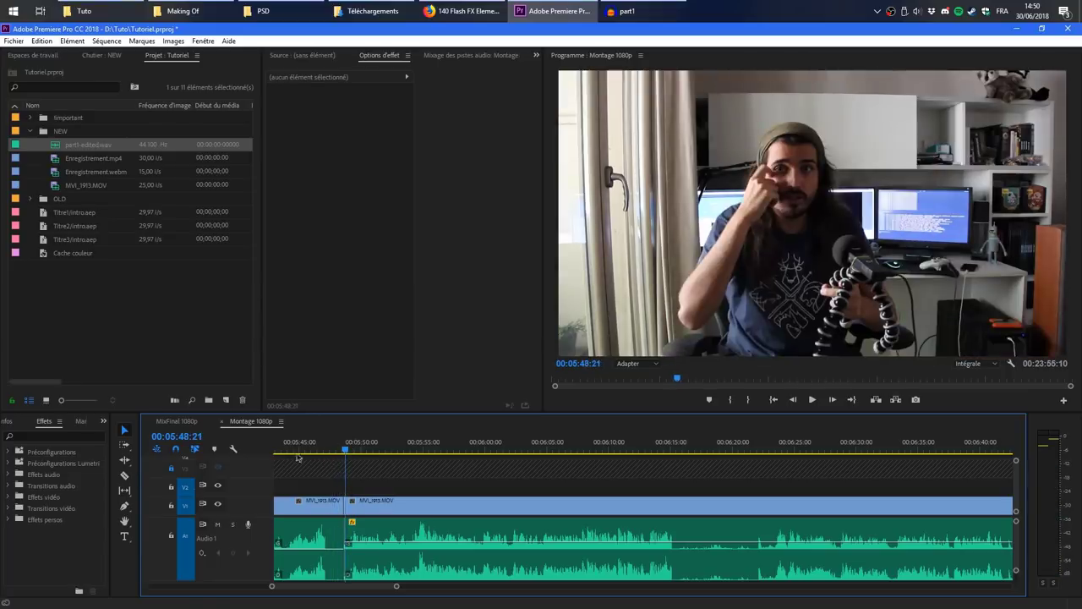
# Step: Add a Puissance constante transition from Effets perso to the audio cut at 00:05:48:18 and shorten it to 12 frames
pyautogui.click(14, 521)
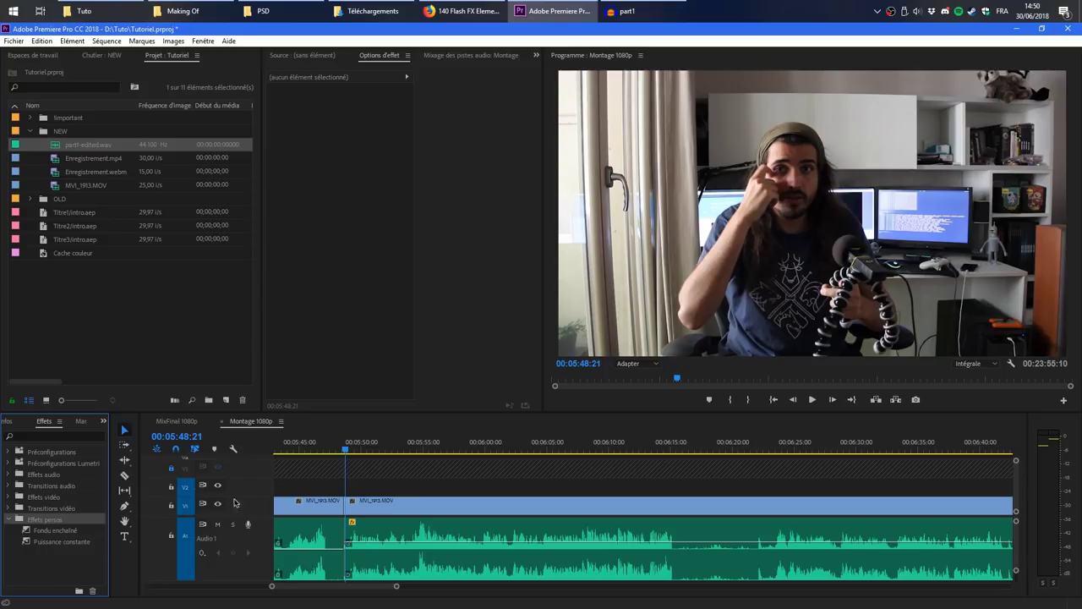
pyautogui.click(181, 506)
pyautogui.press('space')
pyautogui.press('space')
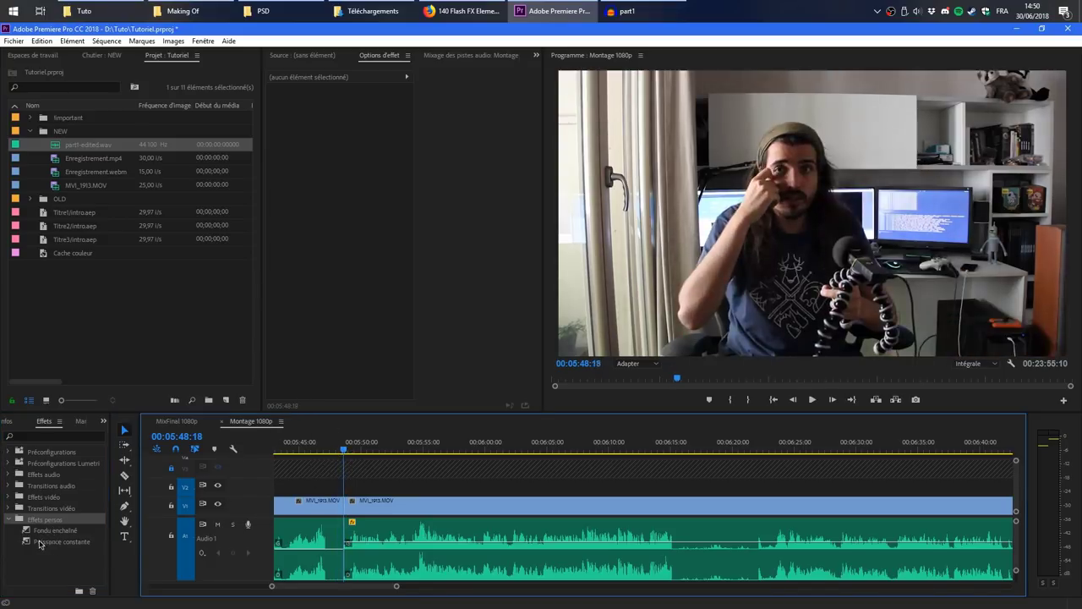
pyautogui.moveTo(45, 546); pyautogui.dragTo(135, 537)
pyautogui.moveTo(345, 540); pyautogui.dragTo(345, 539)
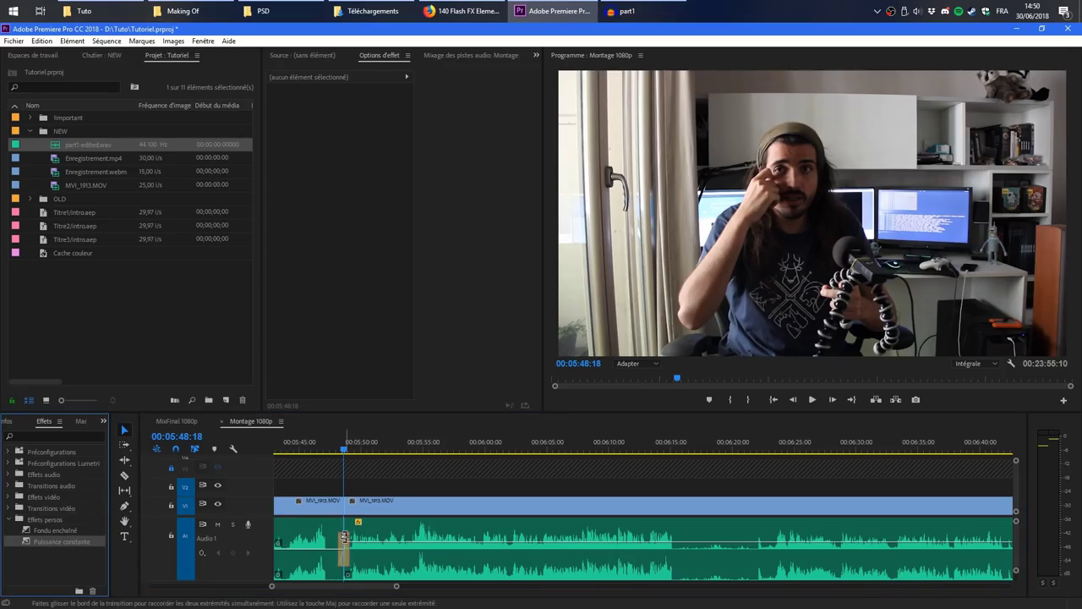
pyautogui.click(345, 545)
pyautogui.moveTo(455, 105); pyautogui.dragTo(466, 105)
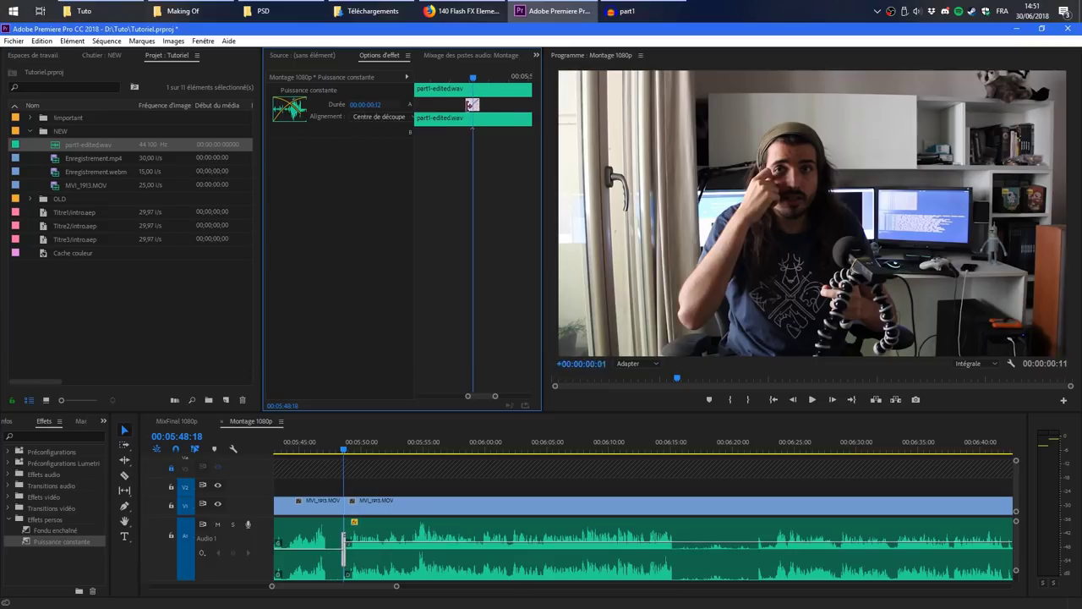
# Step: Add a Fondu enchaîné to the video cut at 00:05:48:18, shorten it to 12 frames and play across it
pyautogui.moveTo(61, 532); pyautogui.dragTo(345, 505)
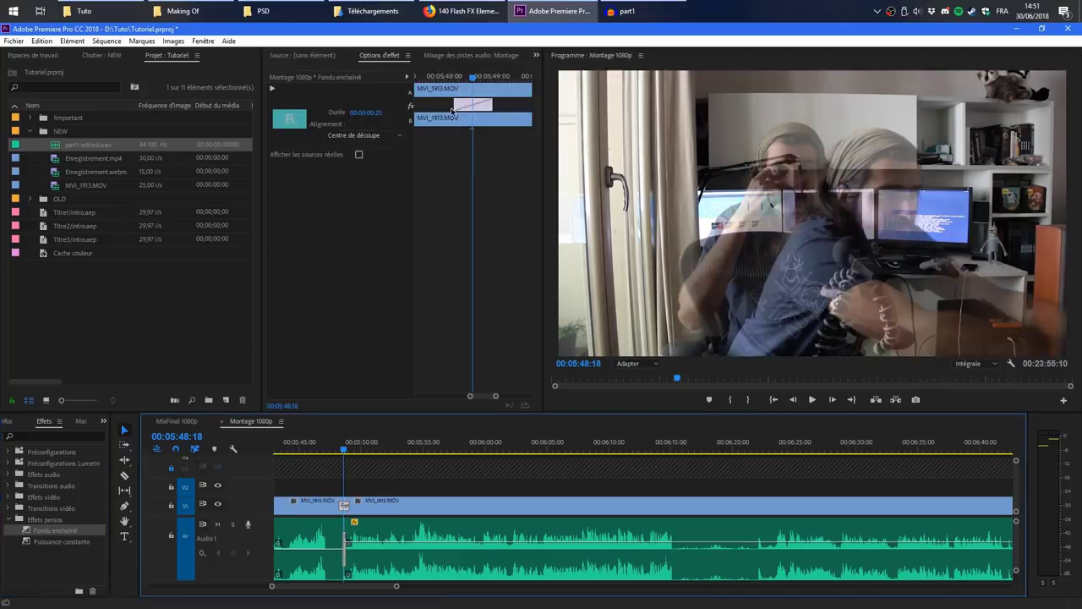
pyautogui.moveTo(457, 105)
pyautogui.mouseDown()
pyautogui.moveTo(495, 105)
pyautogui.moveTo(471, 103)
pyautogui.mouseUp()
pyautogui.click(333, 446)
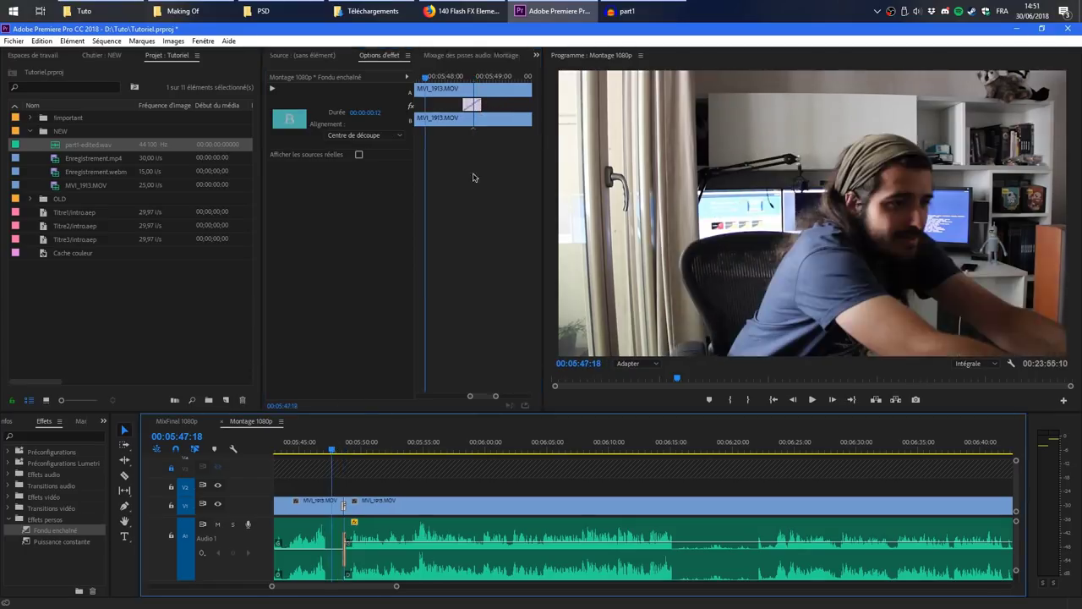
pyautogui.press('space')
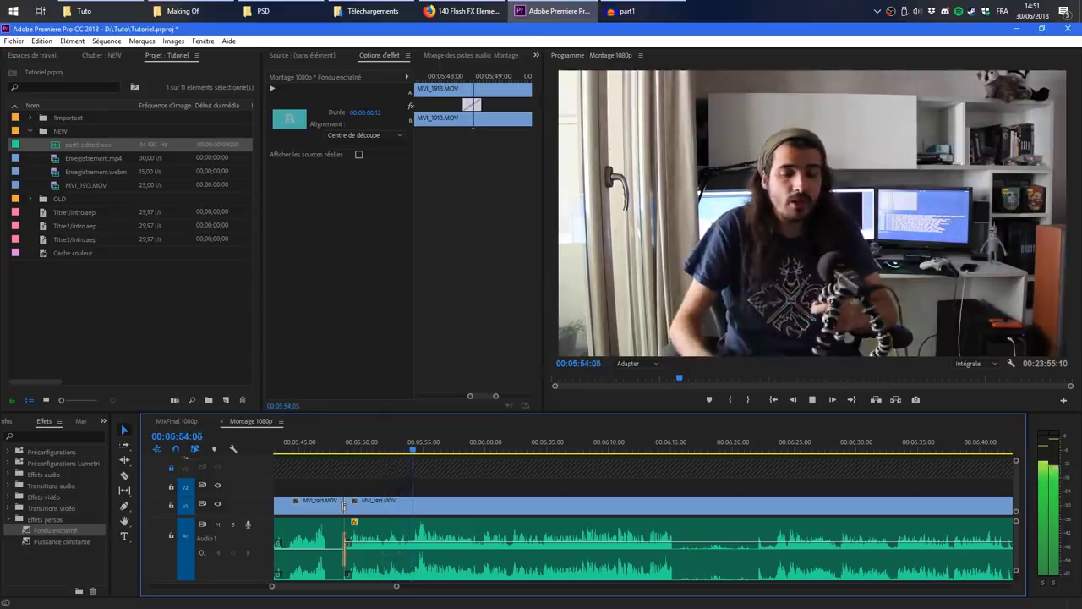
pyautogui.press('space')
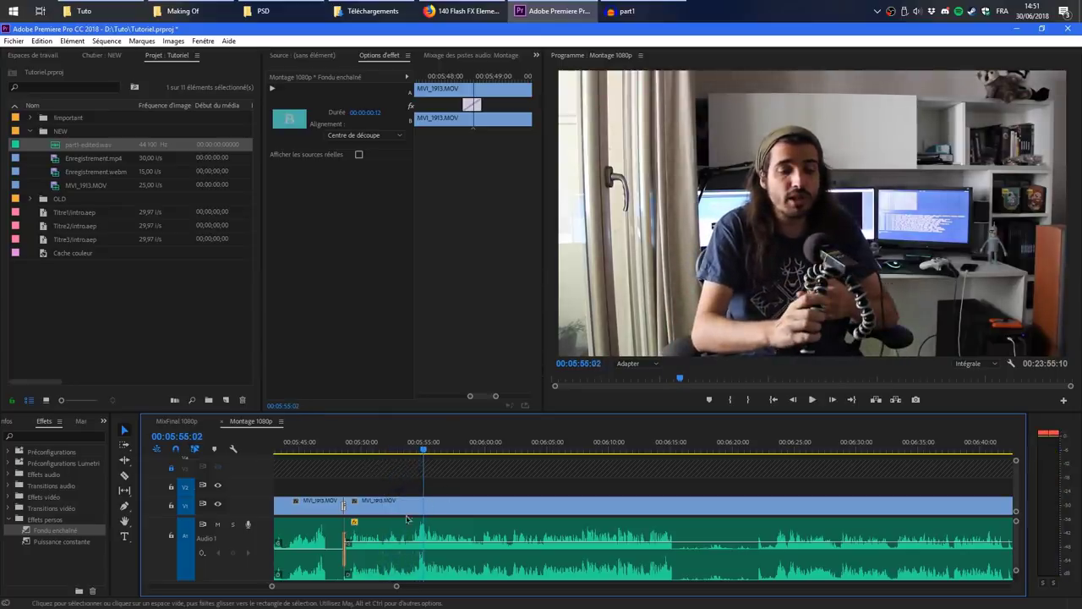
# Step: Cut the video and audio at 00:05:53:24, then ripple-delete the segment between 00:05:48:18 and that cut
pyautogui.click(401, 489)
pyautogui.click(404, 451)
pyautogui.press('space')
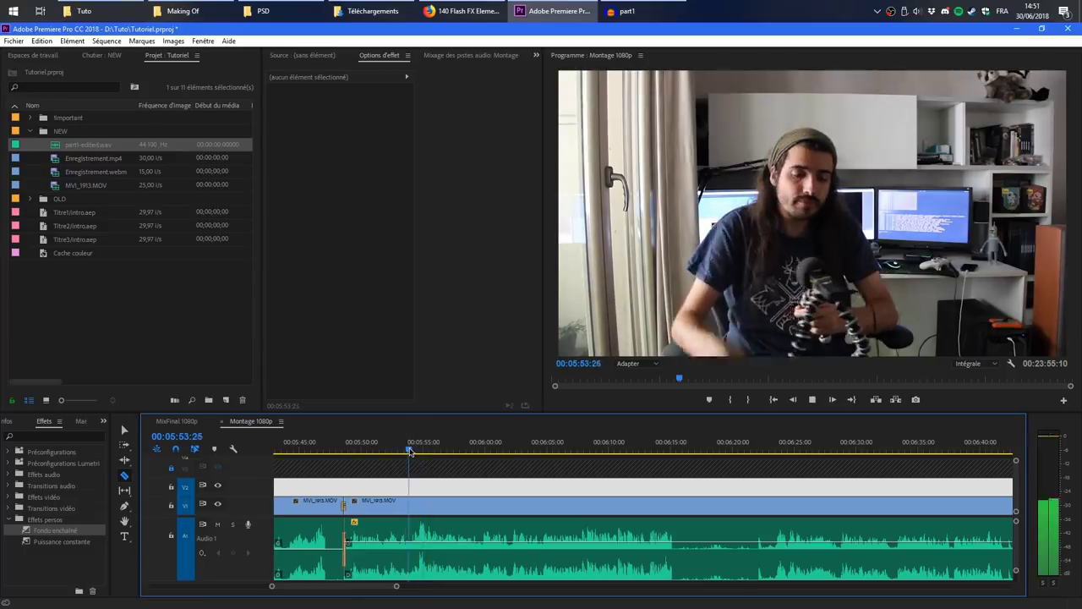
pyautogui.press('space')
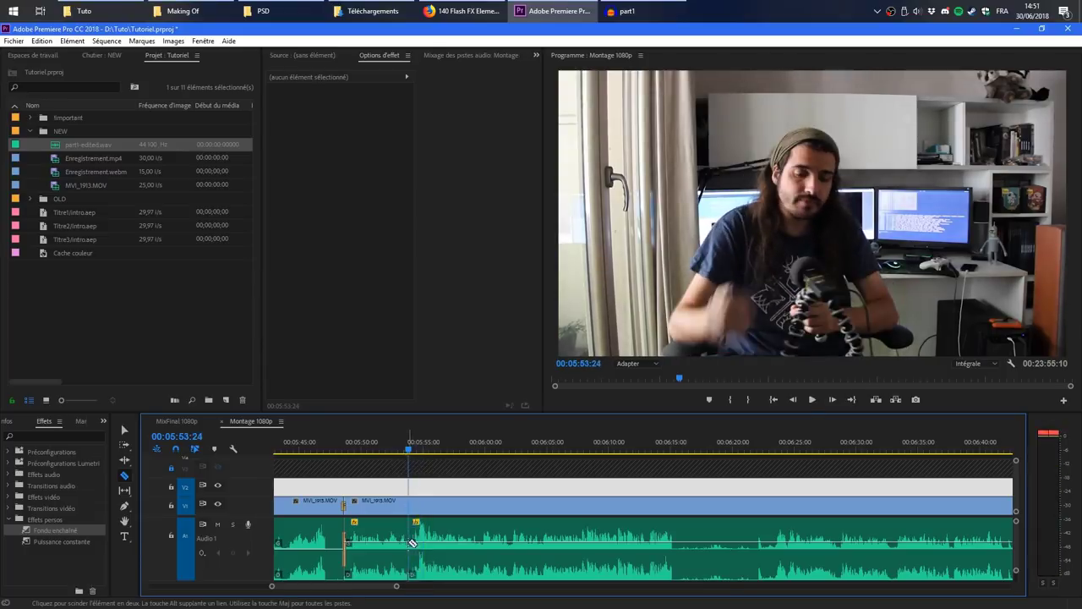
pyautogui.press('v')
pyautogui.click(376, 501)
pyautogui.hotkey('shift', 'Delete')
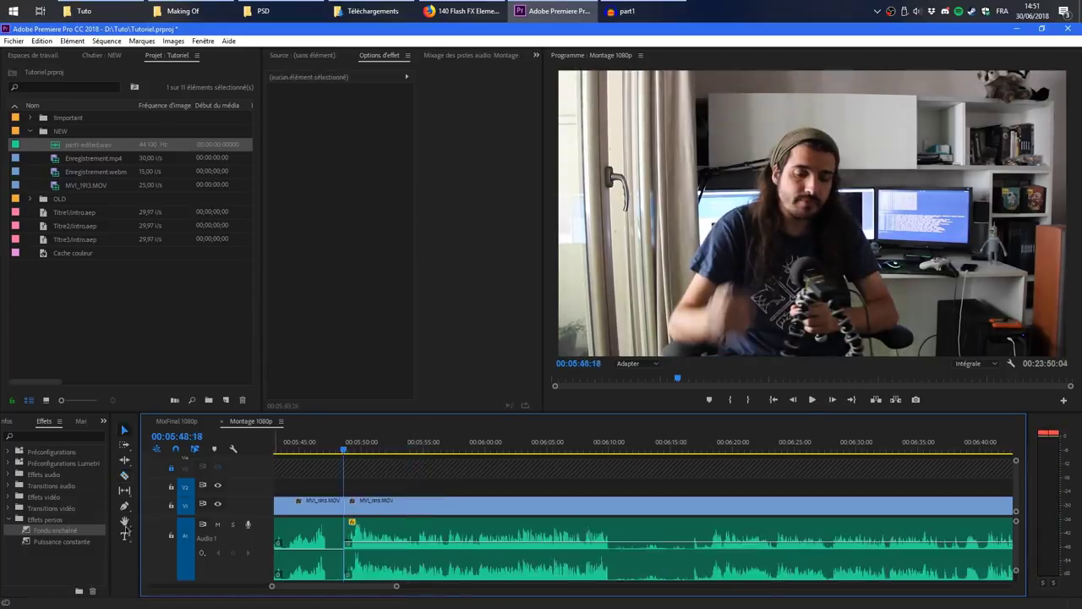
# Step: Apply a Puissance constante transition to the new audio join at 00:05:48:18 and shorten its duration
pyautogui.click(66, 546)
pyautogui.moveTo(338, 513); pyautogui.dragTo(343, 535)
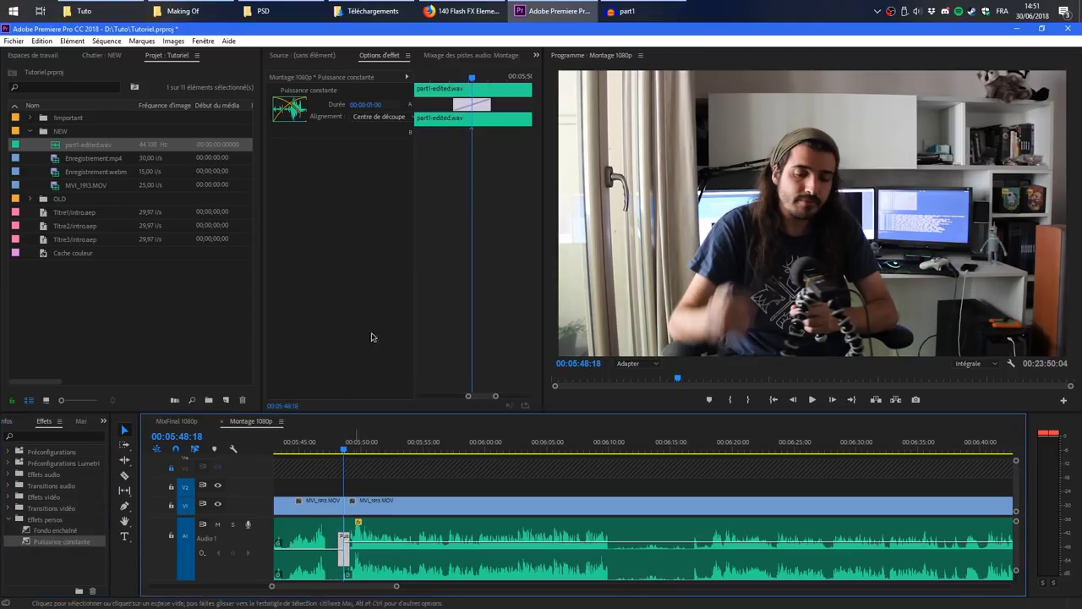
pyautogui.click(455, 103)
pyautogui.moveTo(455, 103)
pyautogui.mouseDown()
pyautogui.moveTo(484, 110)
pyautogui.moveTo(467, 102)
pyautogui.mouseUp()
# Step: Apply a shortened Fondu enchaîné to the new video join at 00:05:48:18 and play the result
pyautogui.moveTo(72, 533); pyautogui.dragTo(344, 505)
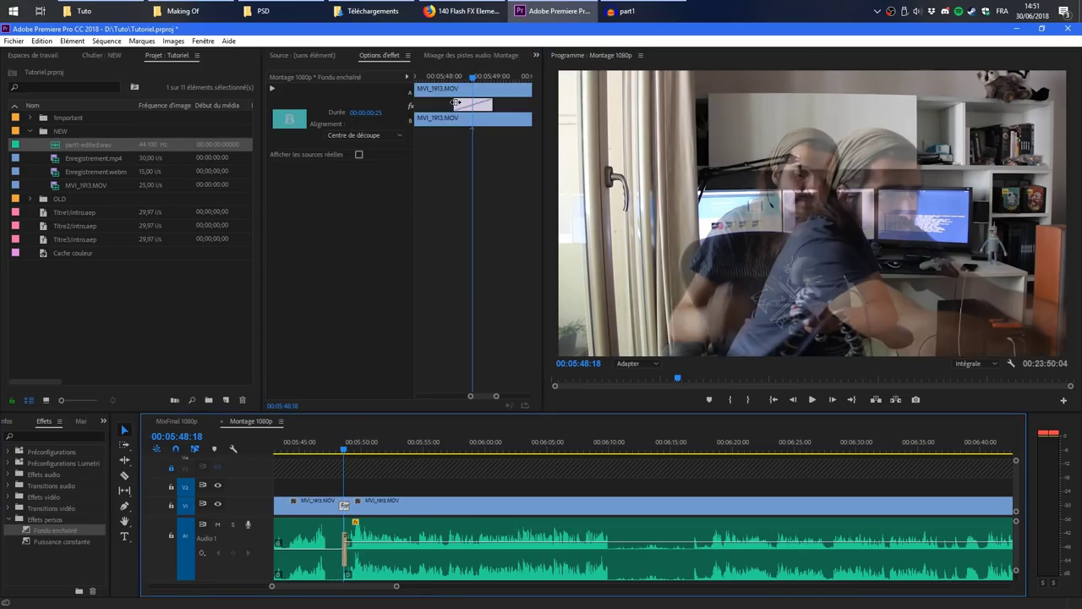
pyautogui.moveTo(455, 104); pyautogui.dragTo(469, 105)
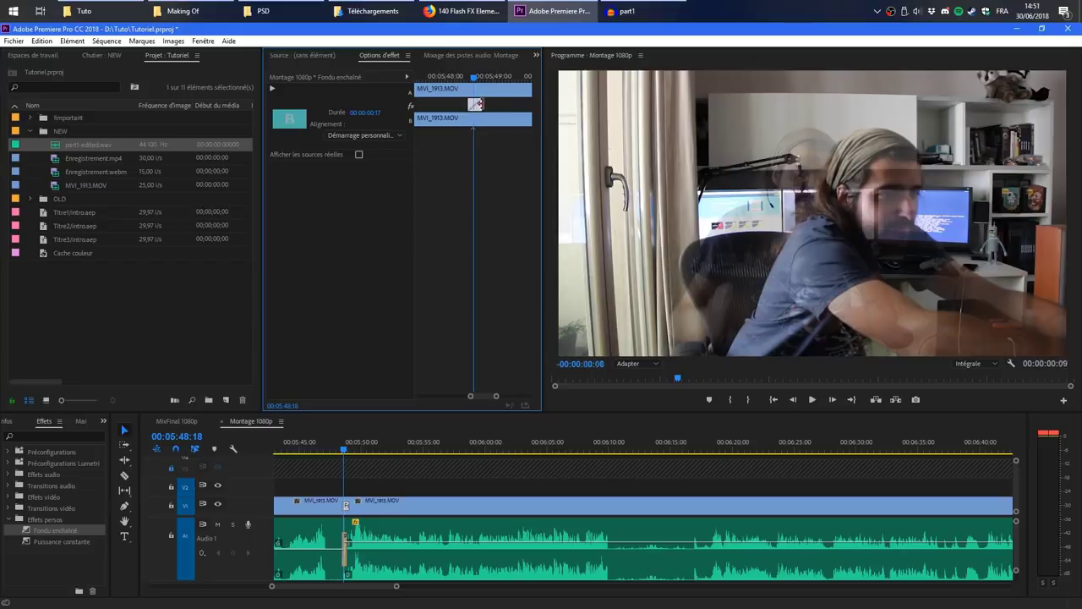
pyautogui.click(331, 450)
pyautogui.press('space')
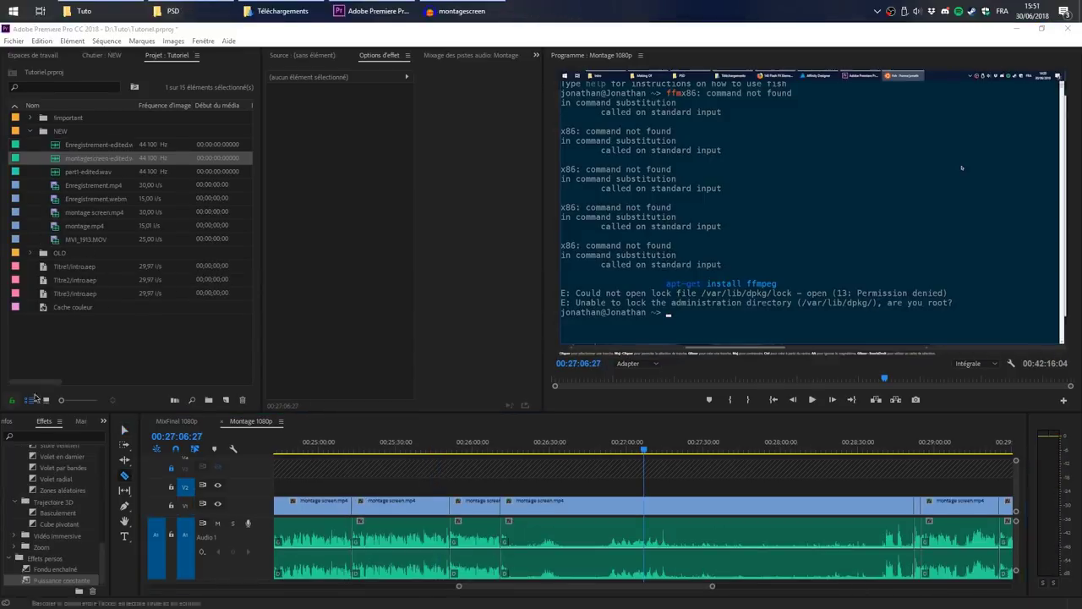
# Step: Play the montage screen.mp4 footage from about 00:26:06:26 to examine where the speech stops
pyautogui.click(508, 472)
pyautogui.press('v')
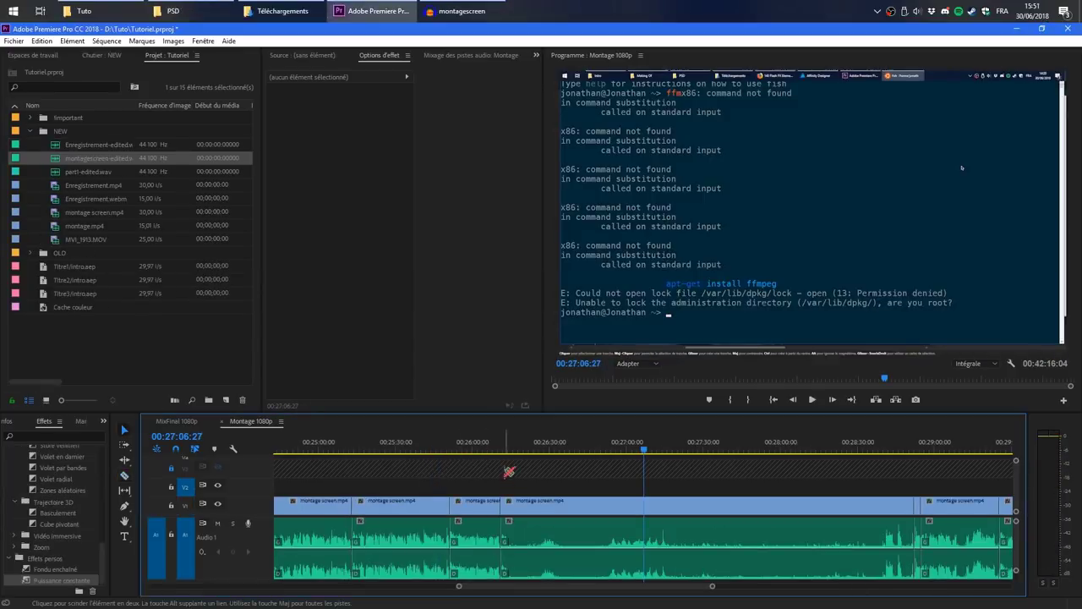
pyautogui.click(491, 446)
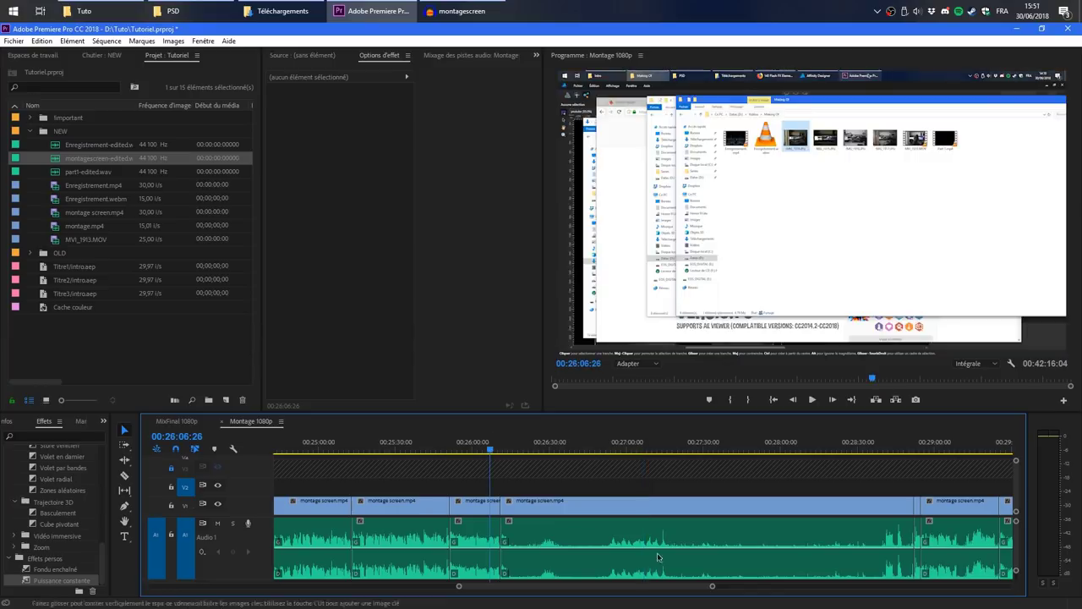
pyautogui.moveTo(712, 587); pyautogui.dragTo(627, 598)
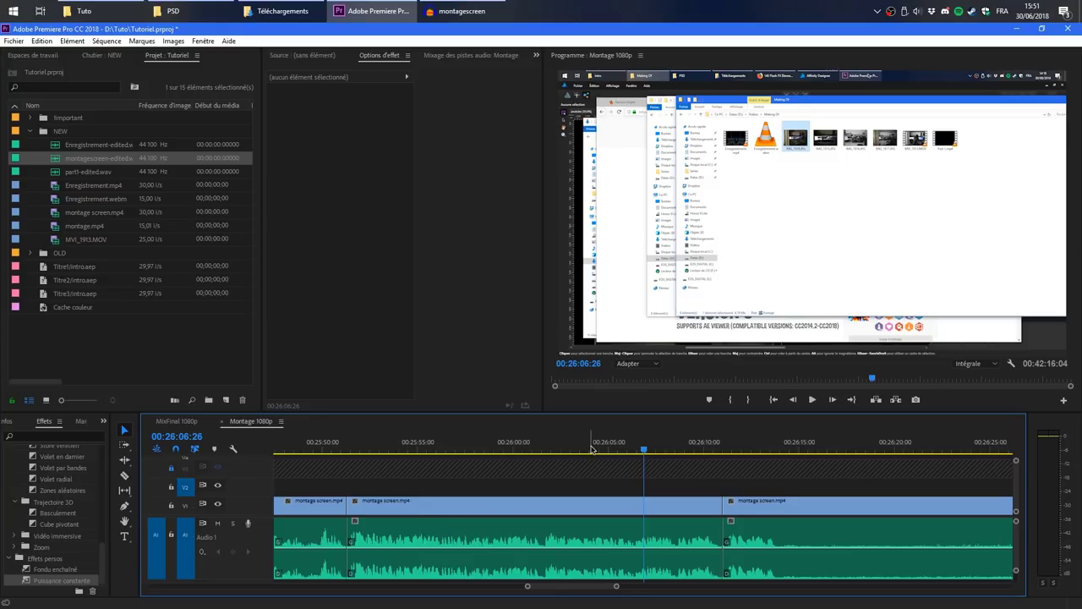
pyautogui.click(639, 449)
pyautogui.press('space')
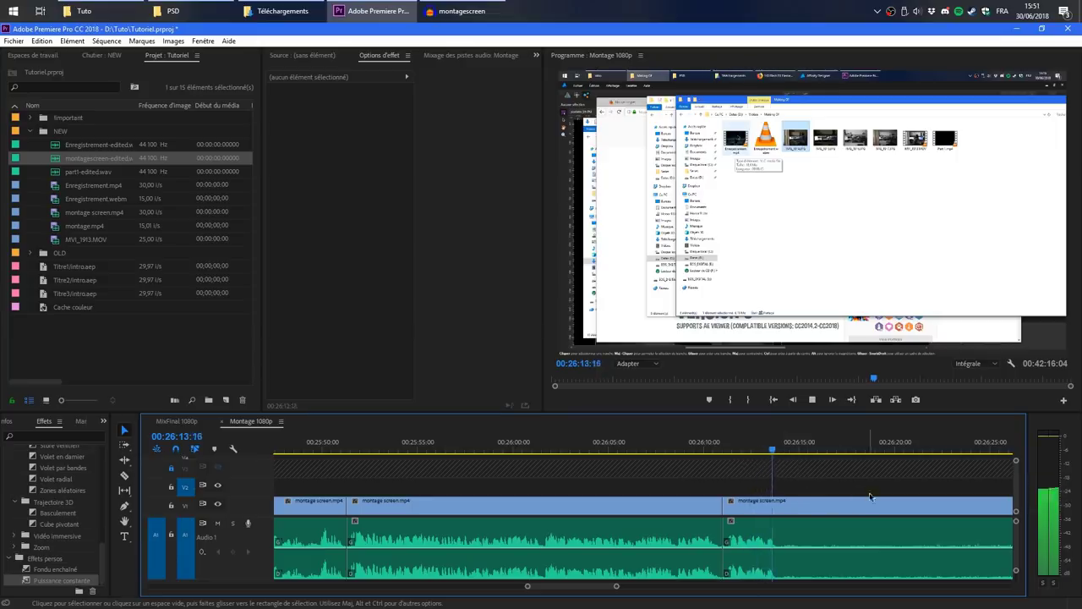
pyautogui.press('-')
pyautogui.press('space')
# Step: Play the footage from 00:28:40:17 and around 00:28:50:00 to examine where the speech resumes and the short clips join
pyautogui.moveTo(621, 589); pyautogui.dragTo(657, 589)
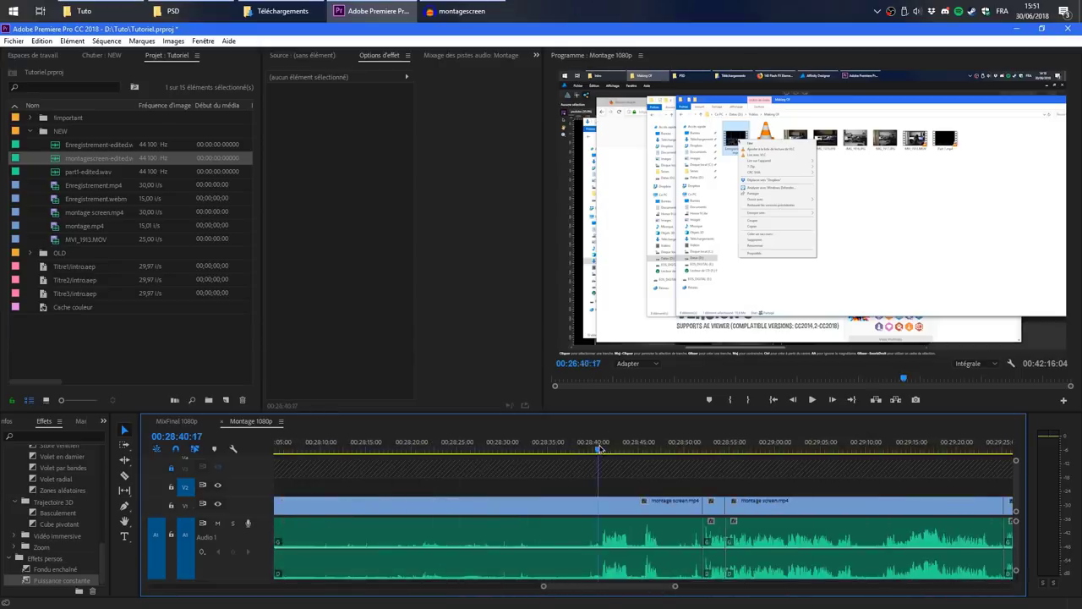
pyautogui.press('space')
pyautogui.click(684, 444)
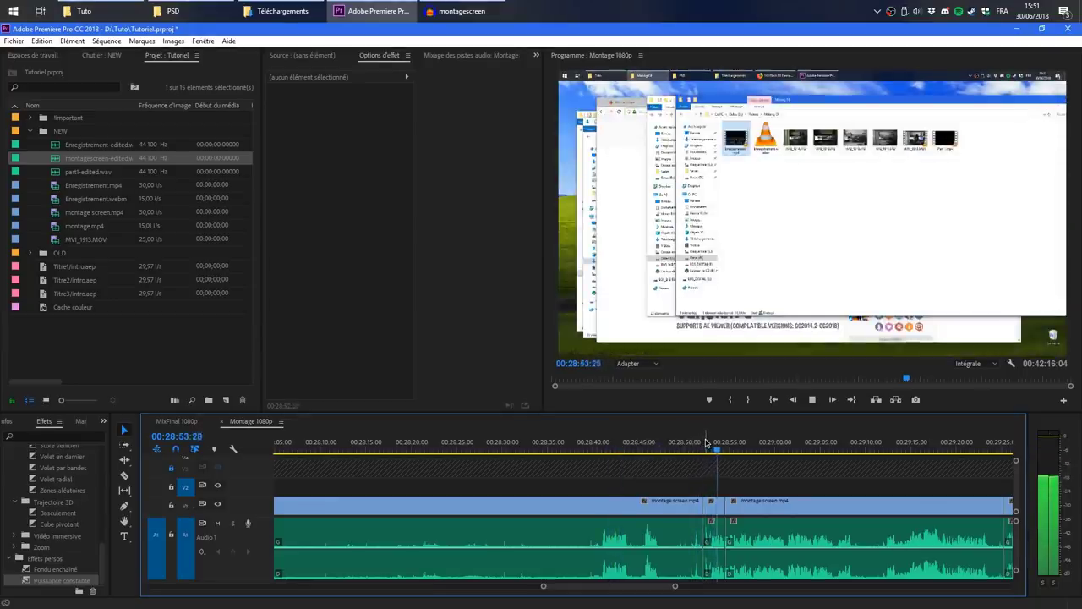
pyautogui.press('space')
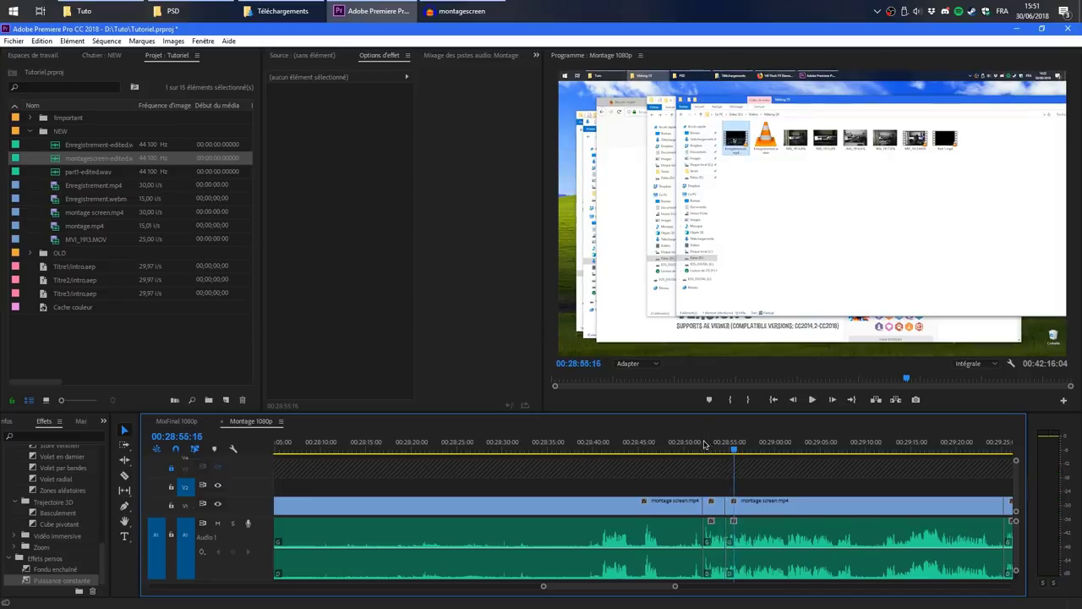
pyautogui.moveTo(674, 586)
pyautogui.mouseDown()
pyautogui.moveTo(699, 587)
pyautogui.moveTo(676, 589)
pyautogui.mouseUp()
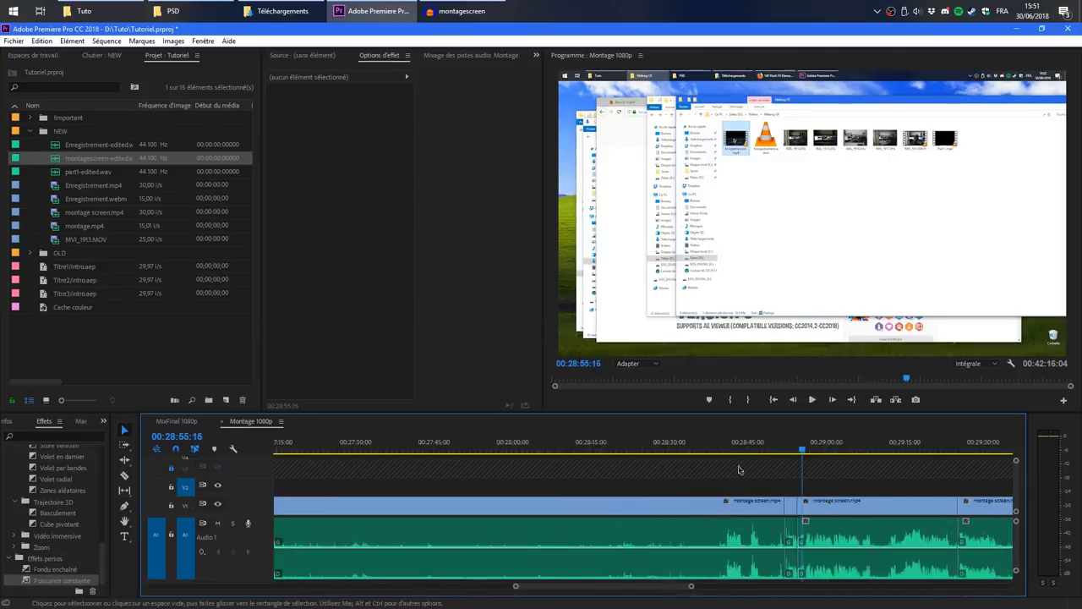
# Step: Play the short montage screen.mp4 clips around 00:28:52:28 to examine the speech across their joins
pyautogui.click(786, 448)
pyautogui.moveTo(786, 449); pyautogui.dragTo(787, 451)
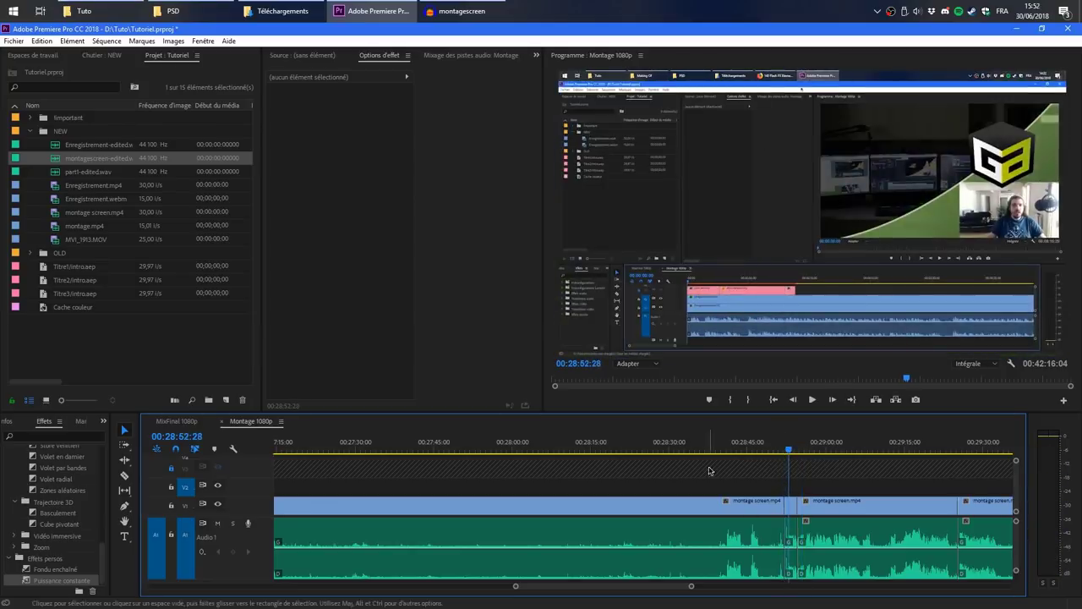
pyautogui.moveTo(517, 587); pyautogui.dragTo(572, 589)
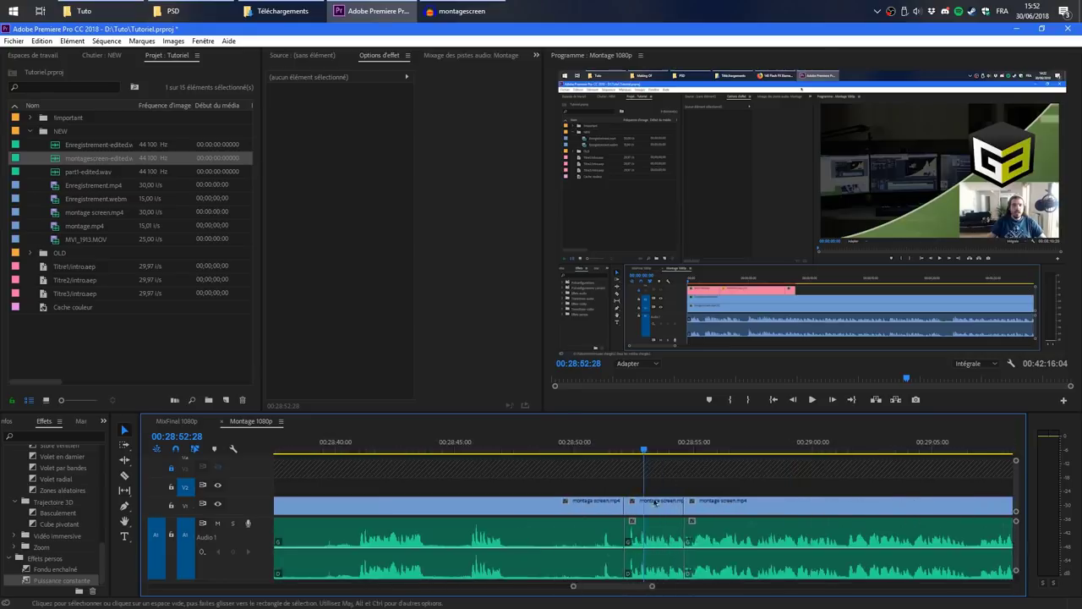
pyautogui.click(677, 448)
pyautogui.press('space')
pyautogui.press('space')
# Step: Ripple-delete the mostly silent montage screen.mp4 clip that starts at 00:26:10:29, together with its audio, and play across the new join
pyautogui.moveTo(653, 587); pyautogui.dragTo(607, 599)
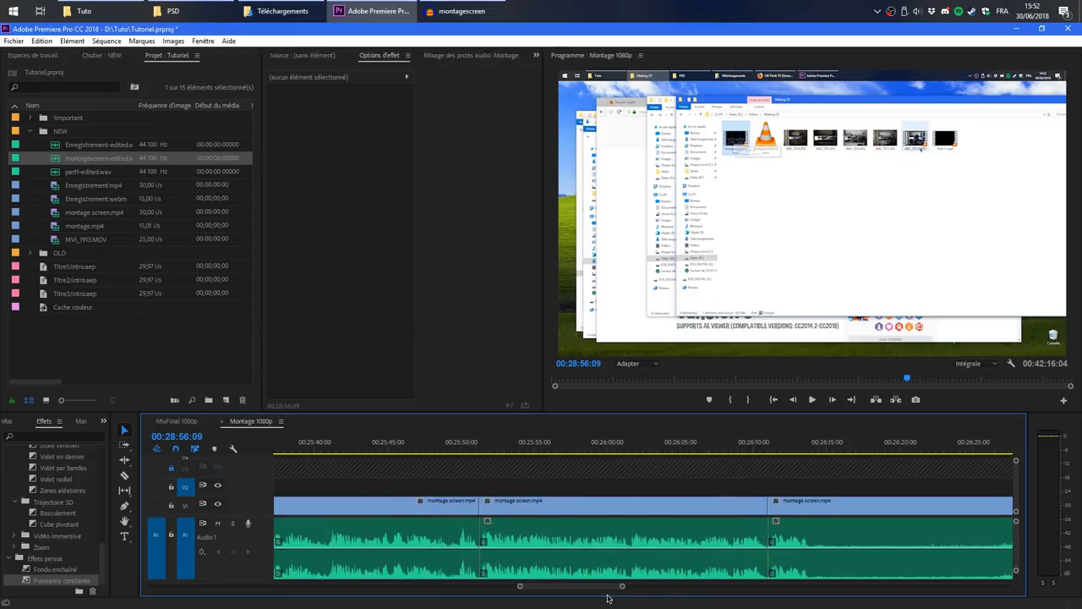
pyautogui.click(752, 446)
pyautogui.press('space')
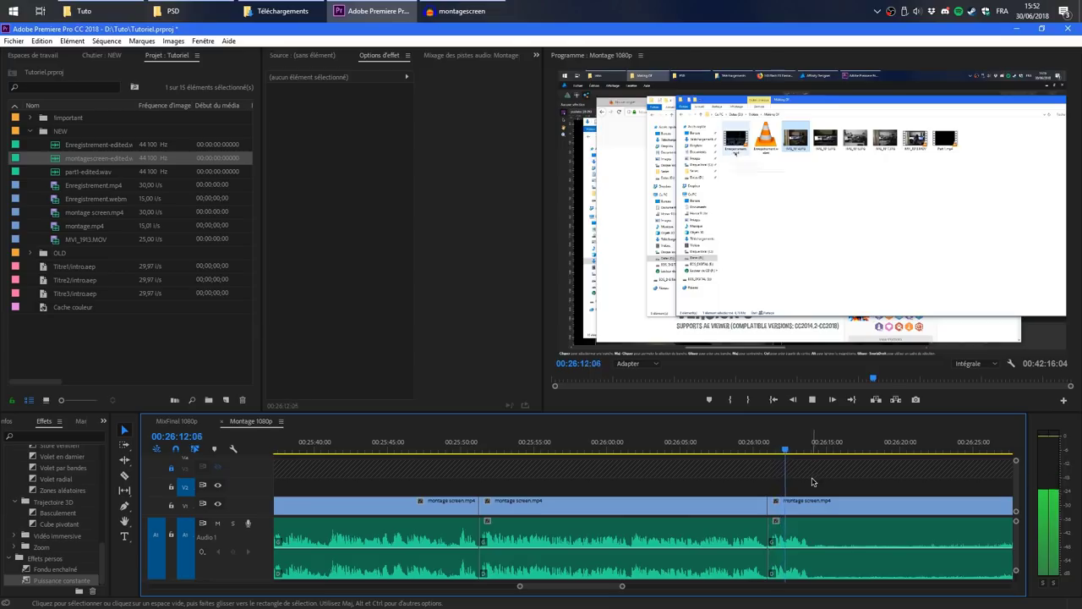
pyautogui.press('space')
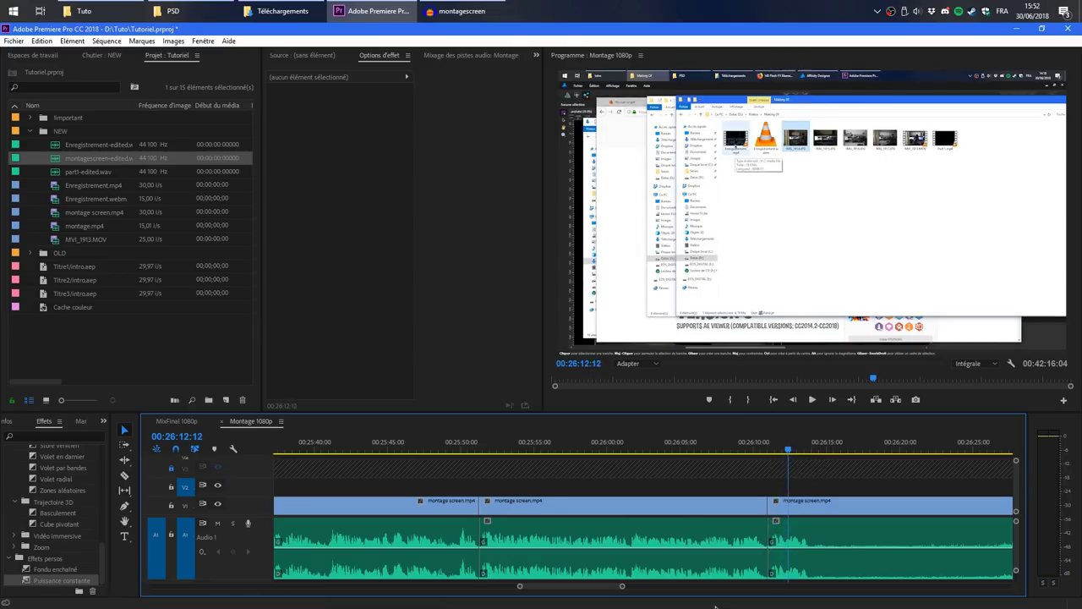
pyautogui.scroll(-2, 622, 590)
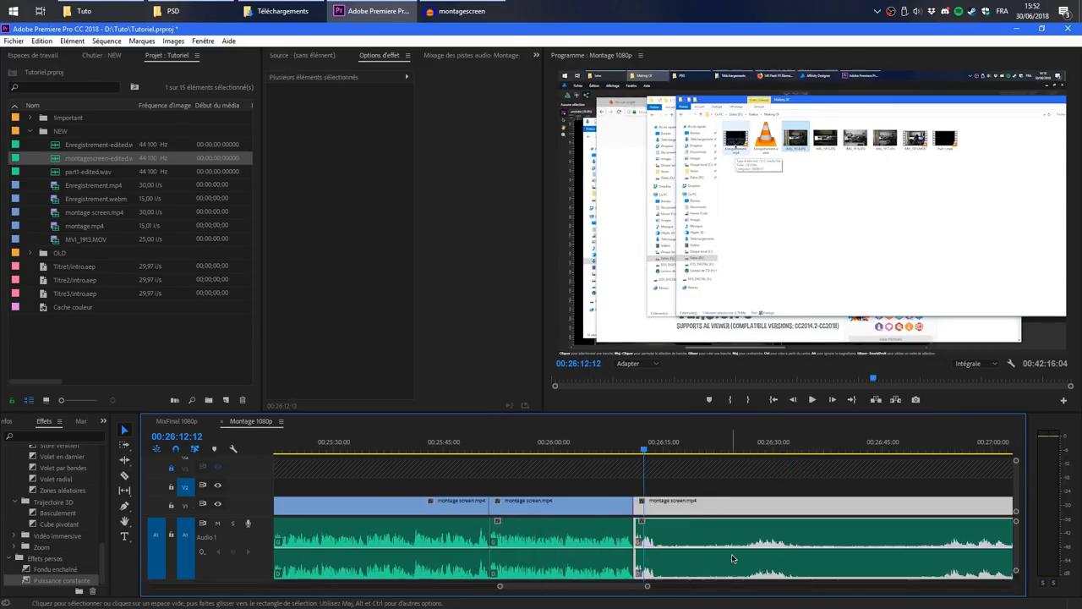
pyautogui.press('Up')
pyautogui.click(648, 501)
pyautogui.hotkey('shift', 'Delete')
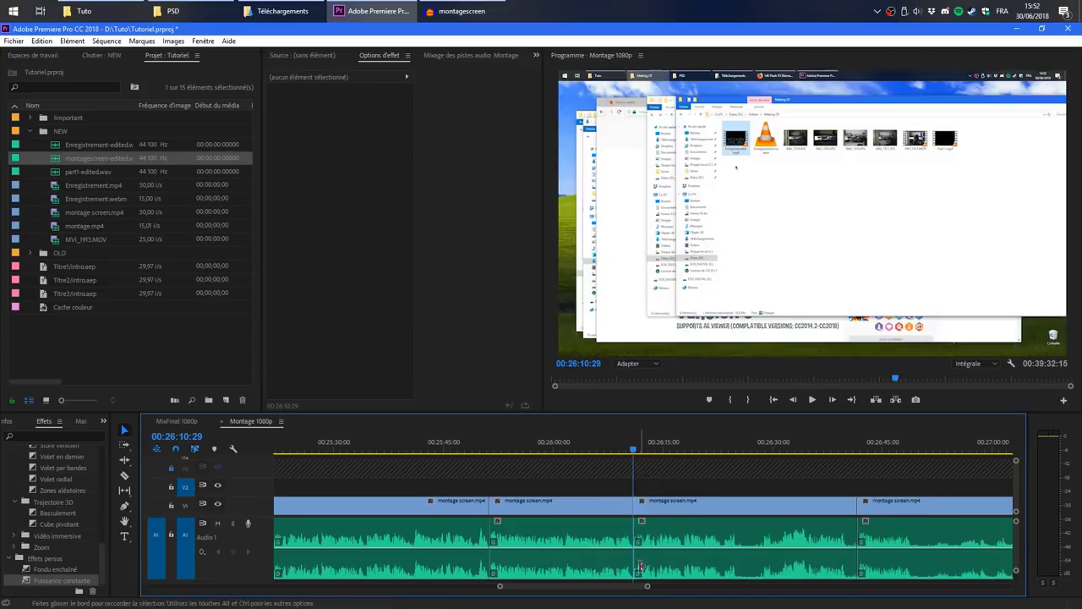
pyautogui.click(622, 448)
pyautogui.press('space')
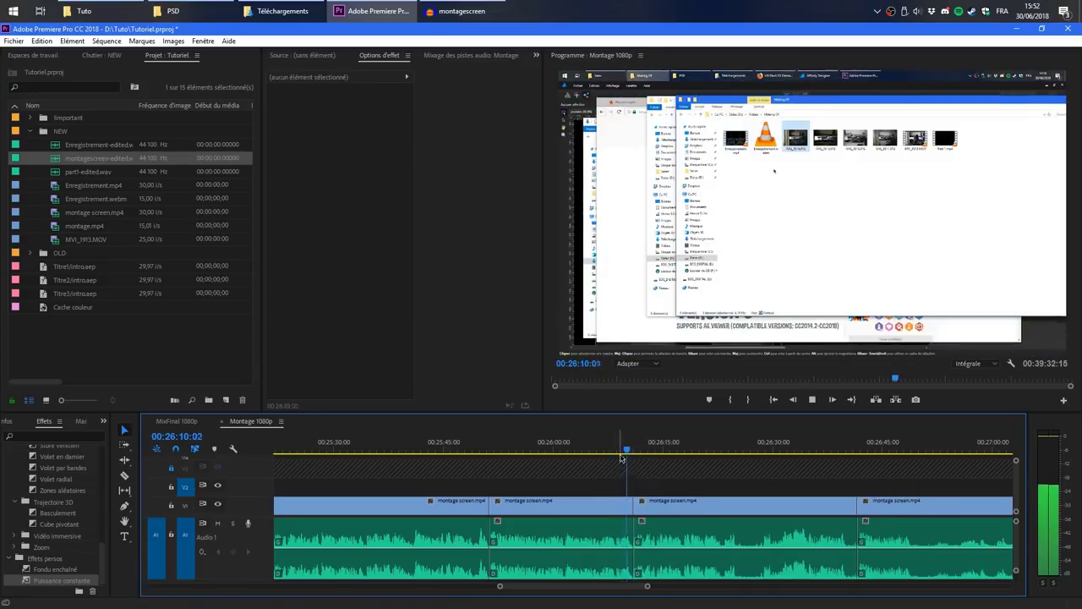
pyautogui.press('space')
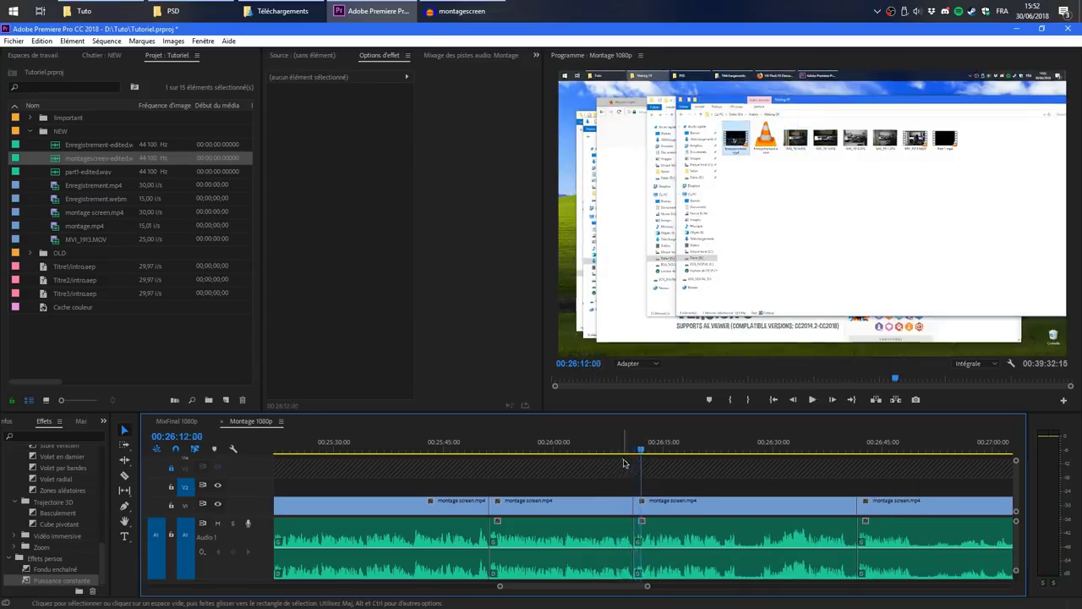
# Step: Apply a Puissance constante transition to the audio join at 00:26:10:29 and shorten it to a few frames around the cut
pyautogui.moveTo(500, 586); pyautogui.dragTo(560, 586)
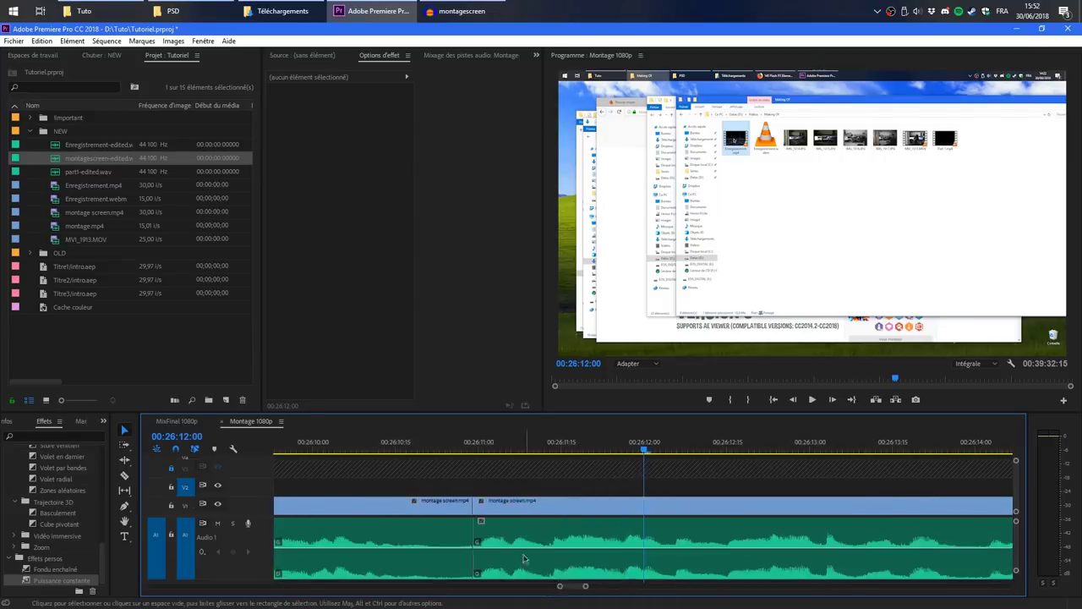
pyautogui.click(468, 446)
pyautogui.moveTo(52, 581); pyautogui.dragTo(474, 534)
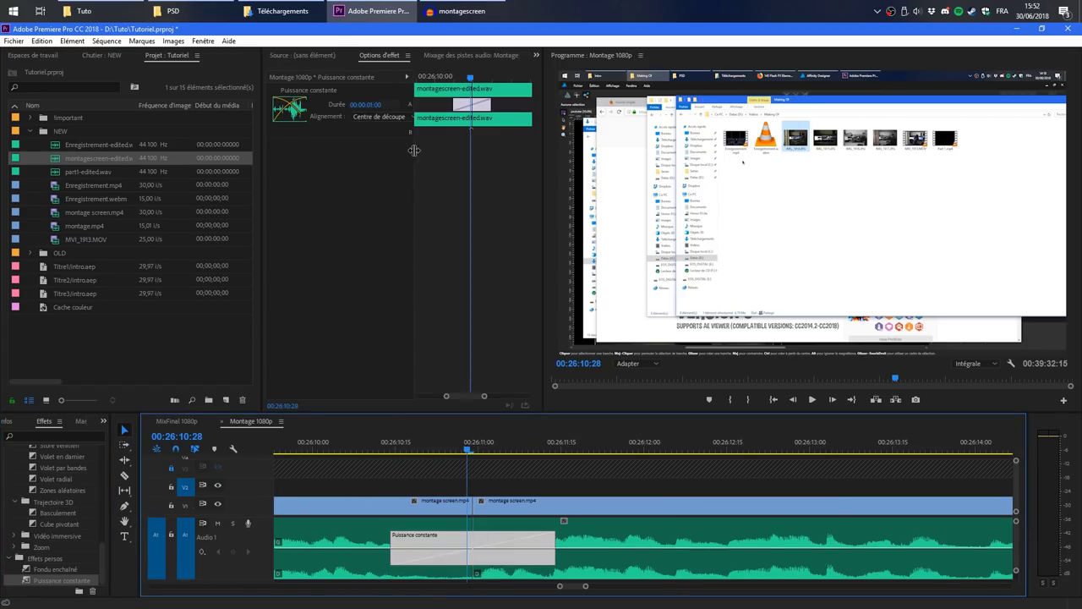
pyautogui.click(454, 105)
pyautogui.moveTo(468, 105); pyautogui.dragTo(471, 161)
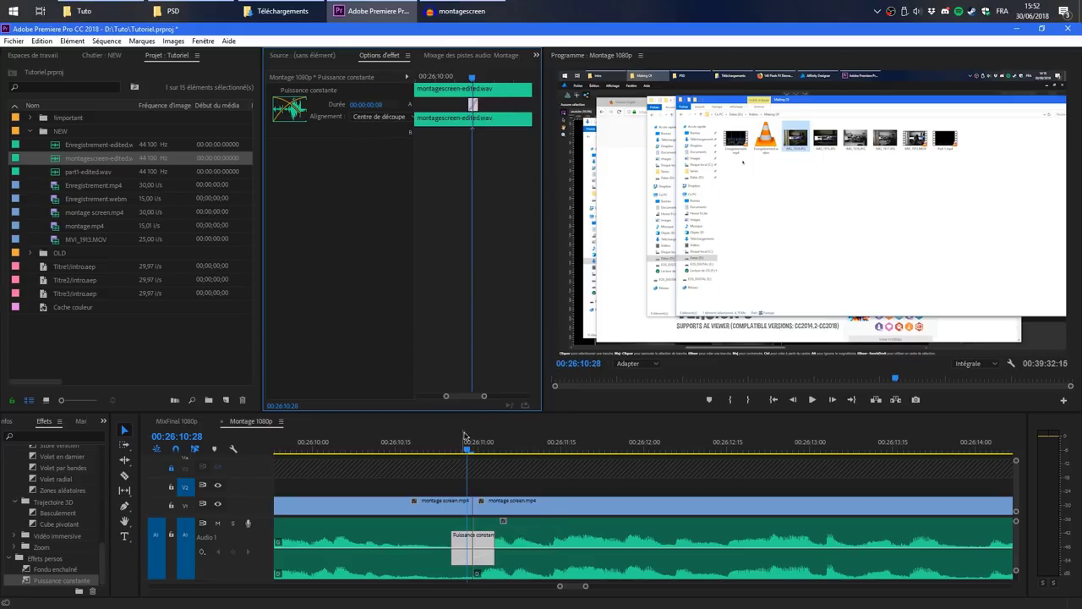
pyautogui.moveTo(466, 448)
pyautogui.mouseDown()
pyautogui.moveTo(483, 459)
pyautogui.moveTo(462, 457)
pyautogui.mouseUp()
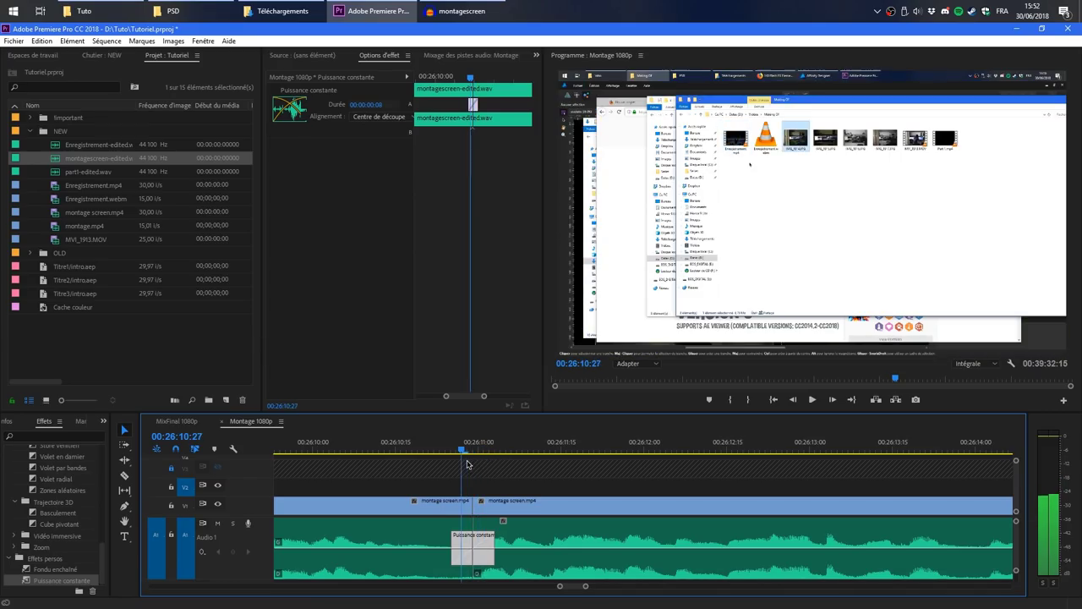
pyautogui.moveTo(479, 103); pyautogui.dragTo(476, 103)
pyautogui.click(446, 439)
pyautogui.click(471, 104)
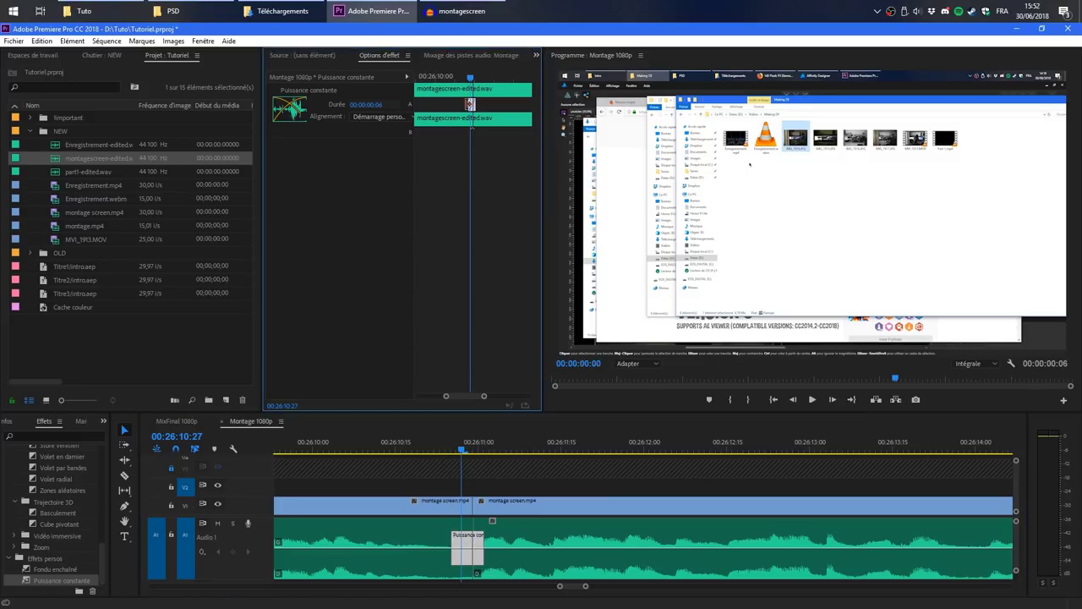
pyautogui.moveTo(471, 104); pyautogui.dragTo(474, 104)
# Step: Apply a Fondu enchaîné to the video join at 00:26:10:29 and set its duration to 4 frames
pyautogui.moveTo(38, 567); pyautogui.dragTo(474, 505)
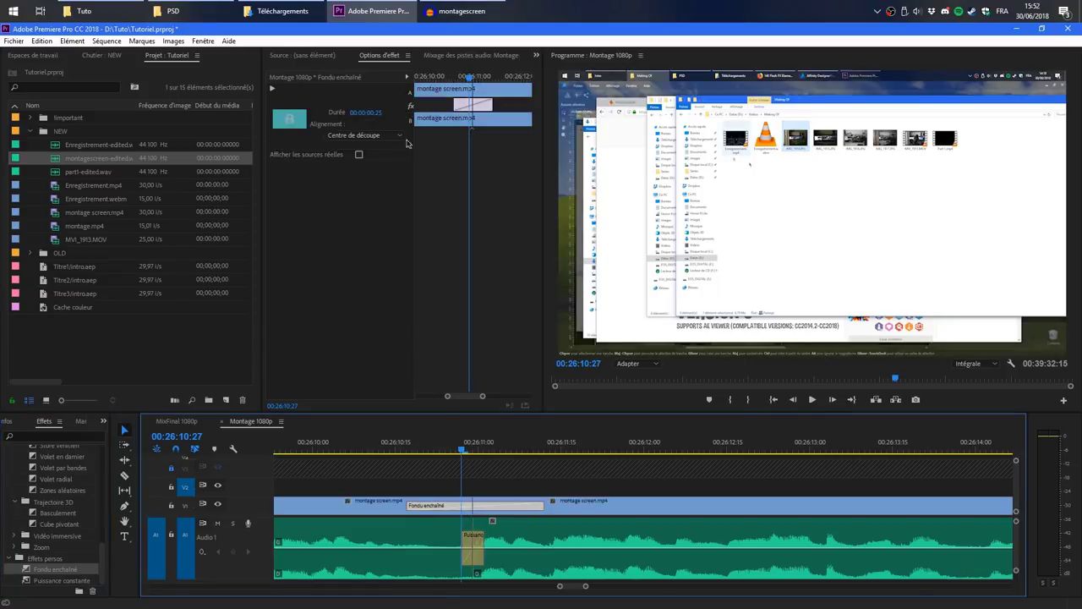
pyautogui.moveTo(456, 101); pyautogui.dragTo(472, 105)
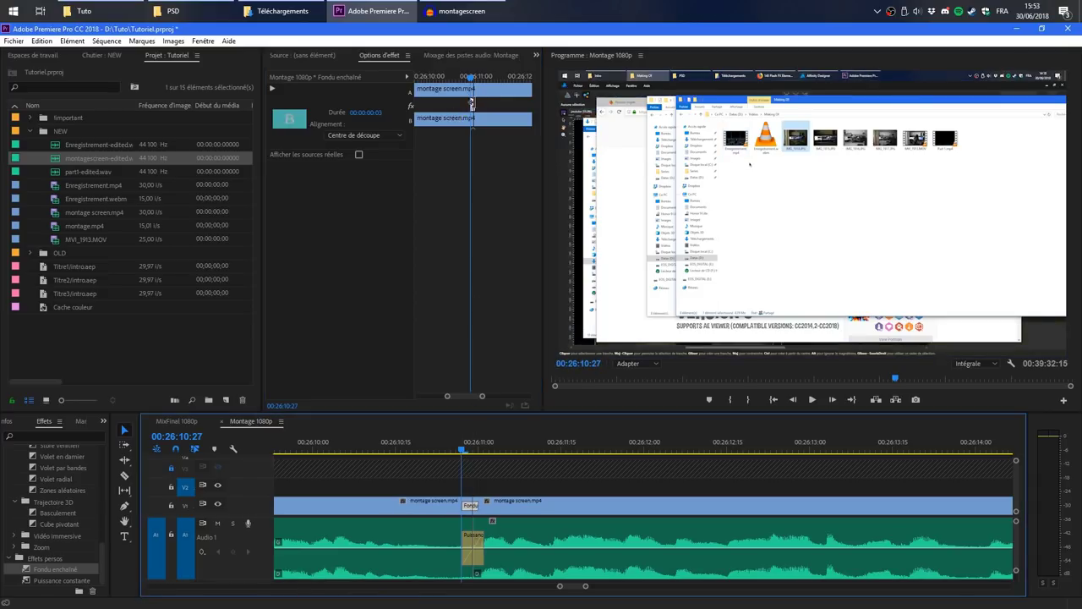
pyautogui.moveTo(472, 103); pyautogui.dragTo(475, 103)
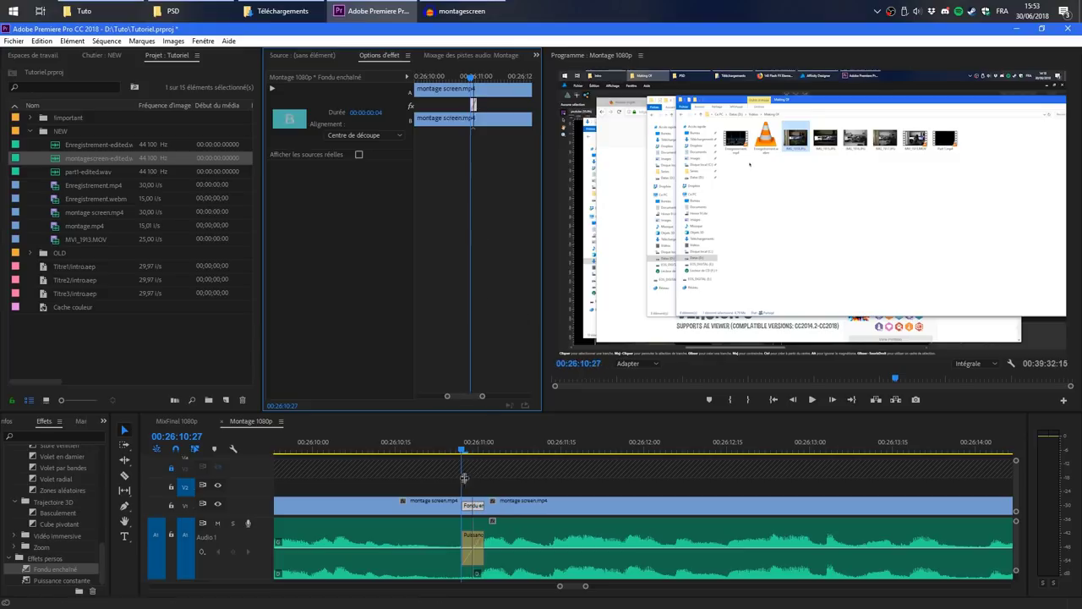
# Step: Play the footage from 00:26:08:16 across the new transitions and on to about 00:26:45 to examine the speech and the next join
pyautogui.moveTo(464, 449); pyautogui.dragTo(335, 451)
pyautogui.moveTo(585, 586); pyautogui.dragTo(616, 587)
pyautogui.click(612, 446)
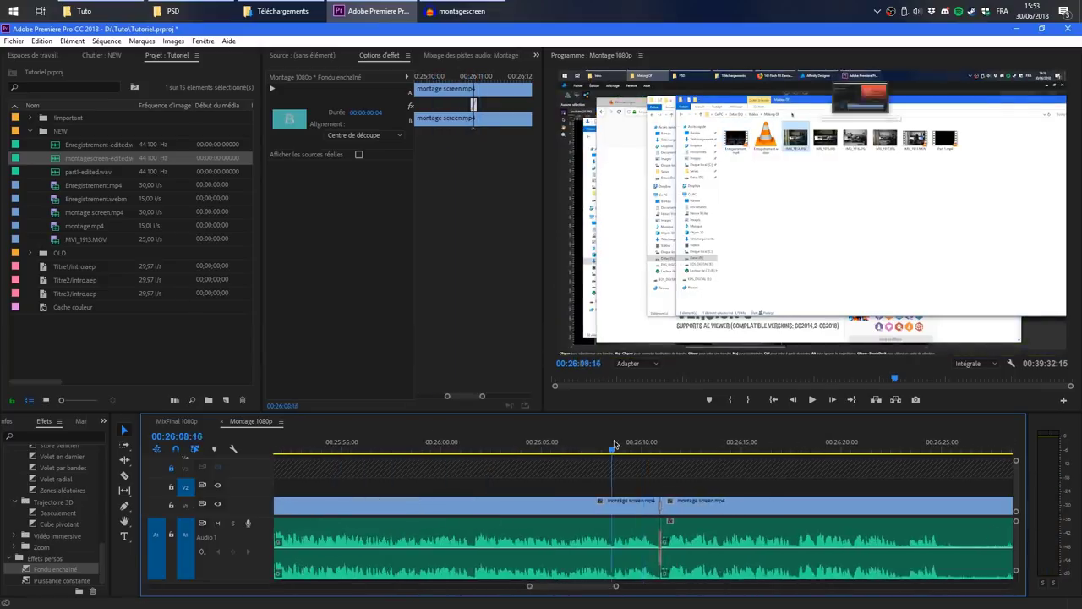
pyautogui.press('space')
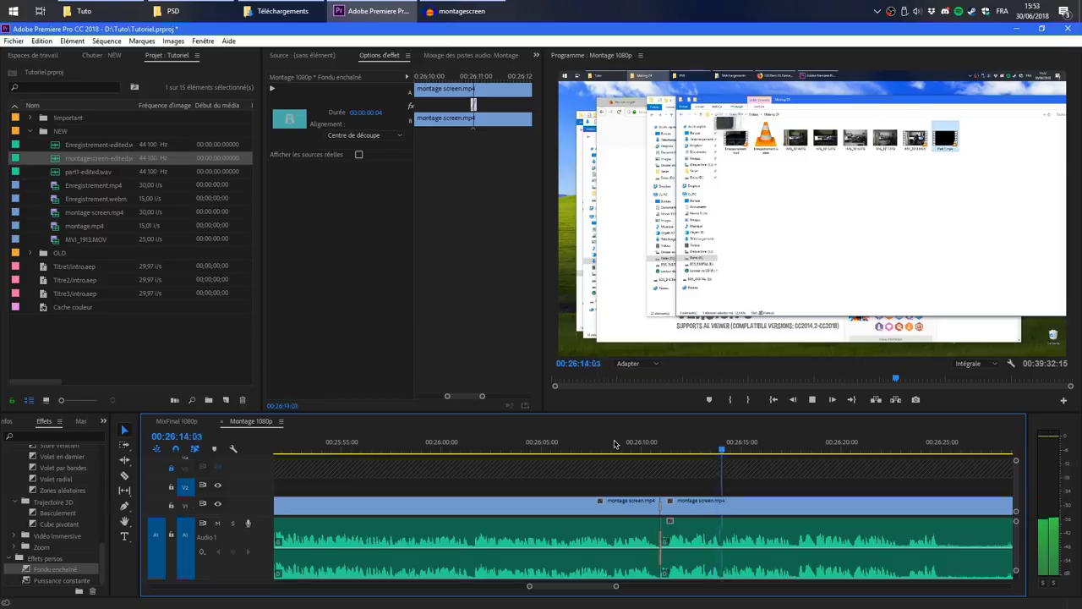
pyautogui.moveTo(617, 586); pyautogui.dragTo(624, 589)
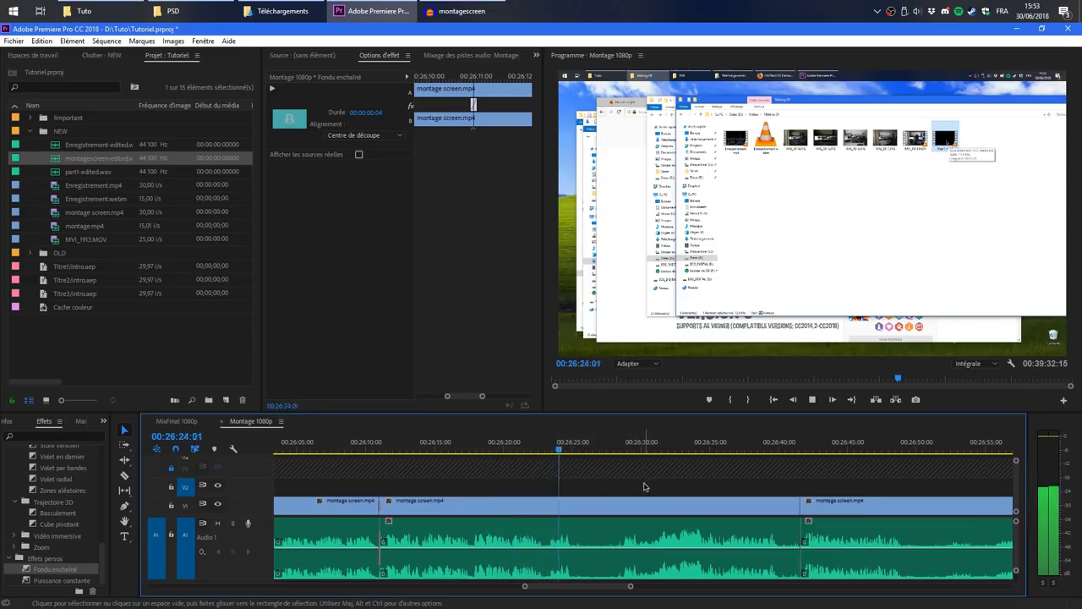
pyautogui.click(639, 449)
pyautogui.moveTo(639, 450); pyautogui.dragTo(735, 460)
pyautogui.press('space')
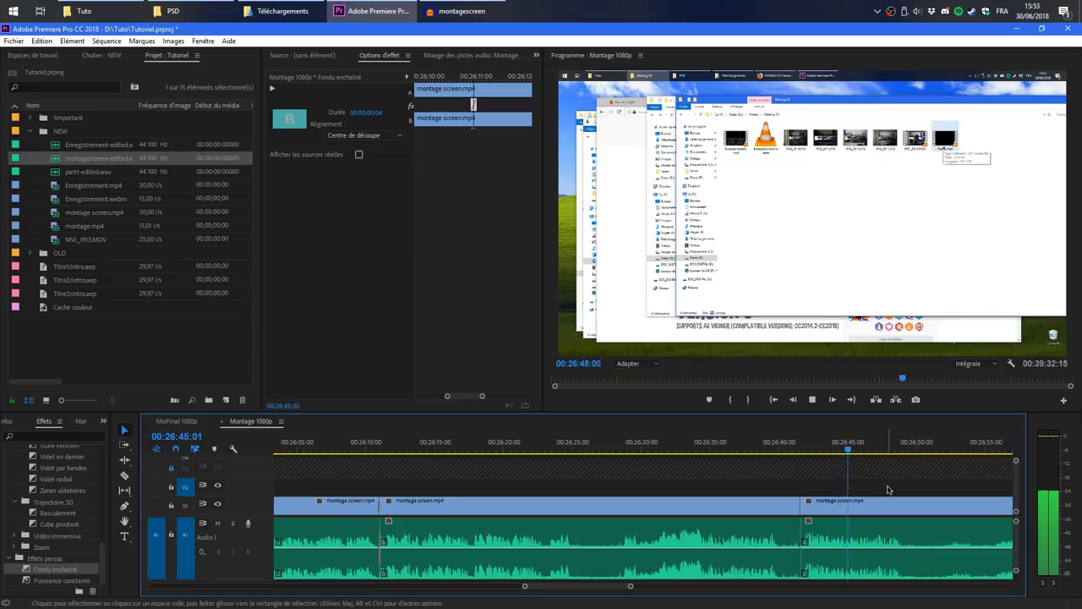
pyautogui.press('space')
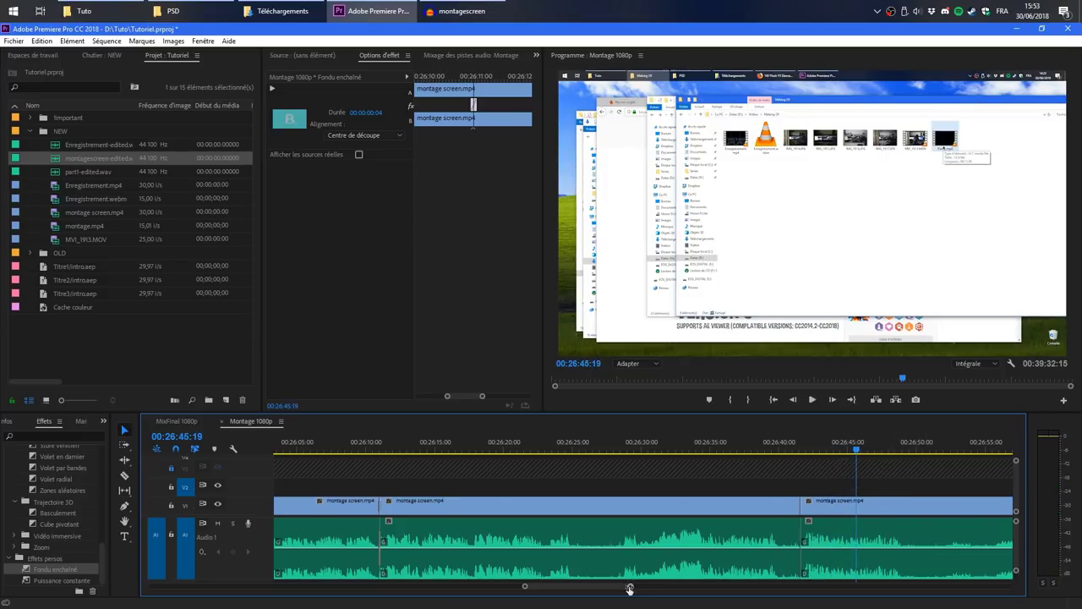
# Step: Split the footage and audio at about 00:26:49:17 and ripple-delete the passage between 00:26:41:17 and that cut
pyautogui.scroll(-2, 629, 590)
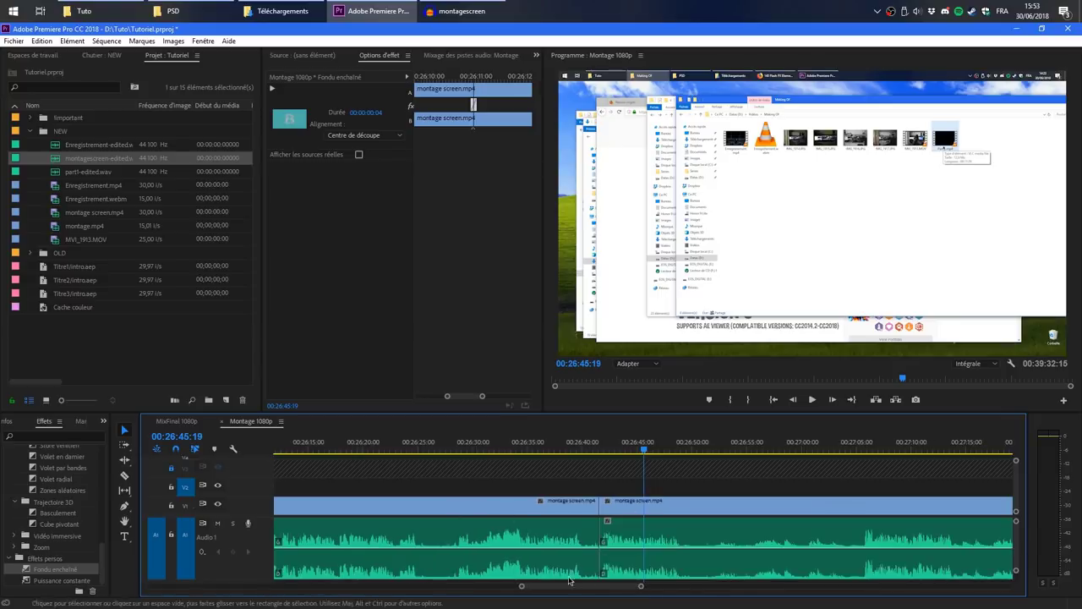
pyautogui.moveTo(521, 586); pyautogui.dragTo(555, 590)
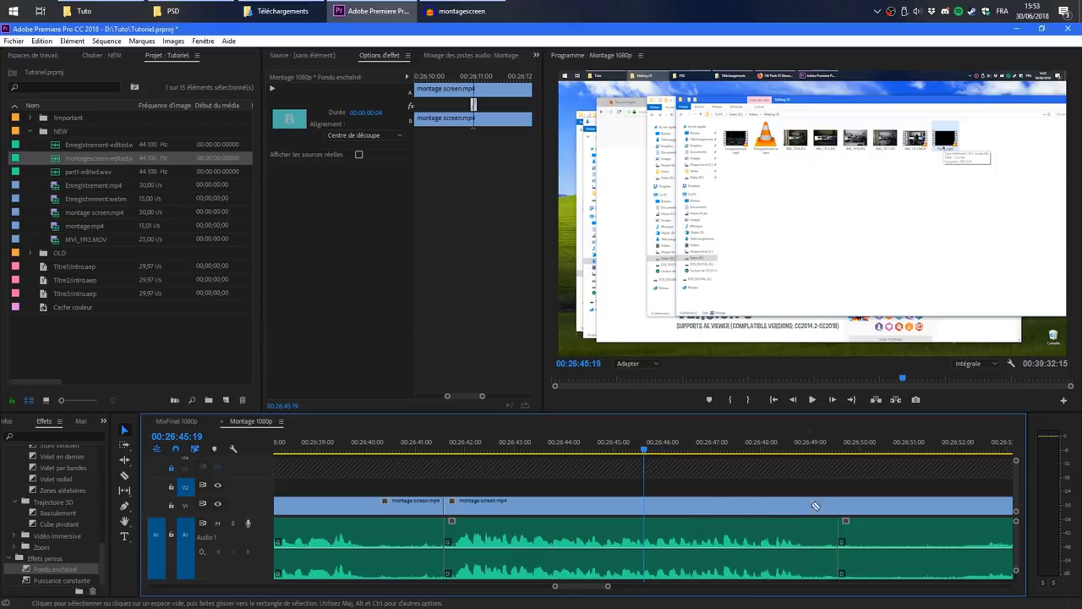
pyautogui.click(786, 541)
pyautogui.hotkey('shift', 'Delete')
# Step: Split the clip where louder speech resumes near 00:26:57 and ripple-delete the quiet passage from 00:26:41:17 up to that cut
pyautogui.moveTo(609, 586); pyautogui.dragTo(636, 586)
pyautogui.press('c')
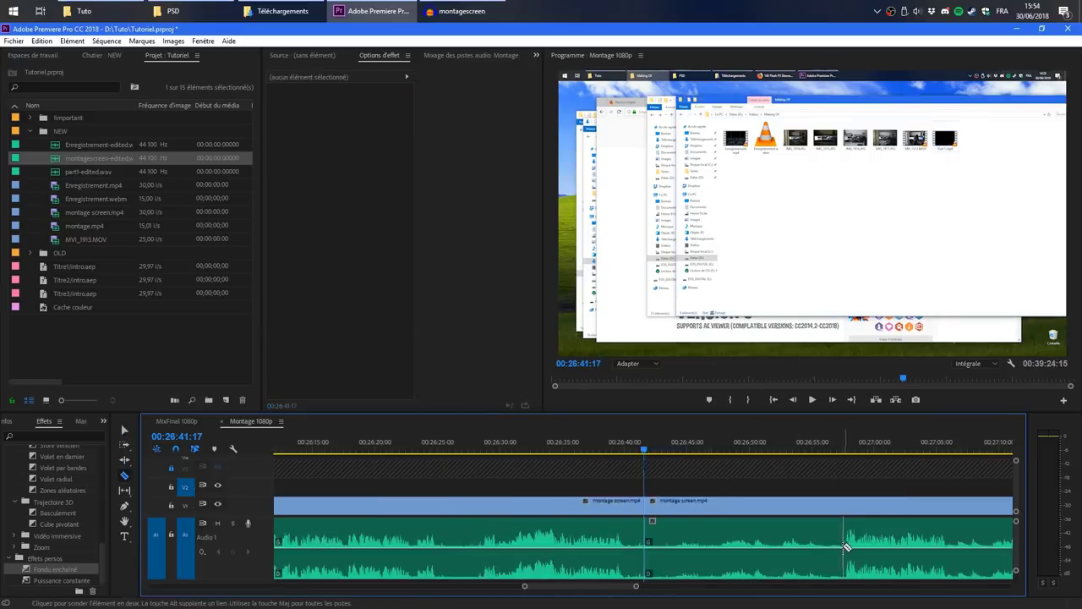
pyautogui.press('v')
pyautogui.click(795, 541)
pyautogui.hotkey('shift', 'Delete')
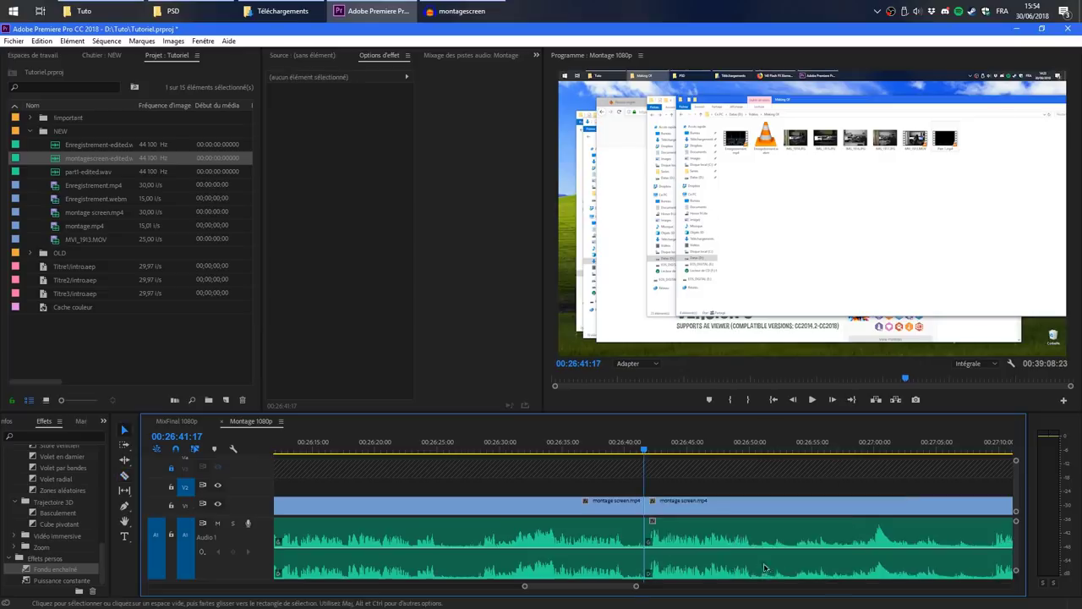
# Step: Cut out the brief silence of about 7 frames right after 00:26:41:17, close the gap, and play the speech after the join
pyautogui.moveTo(635, 589); pyautogui.dragTo(601, 587)
pyautogui.press('c')
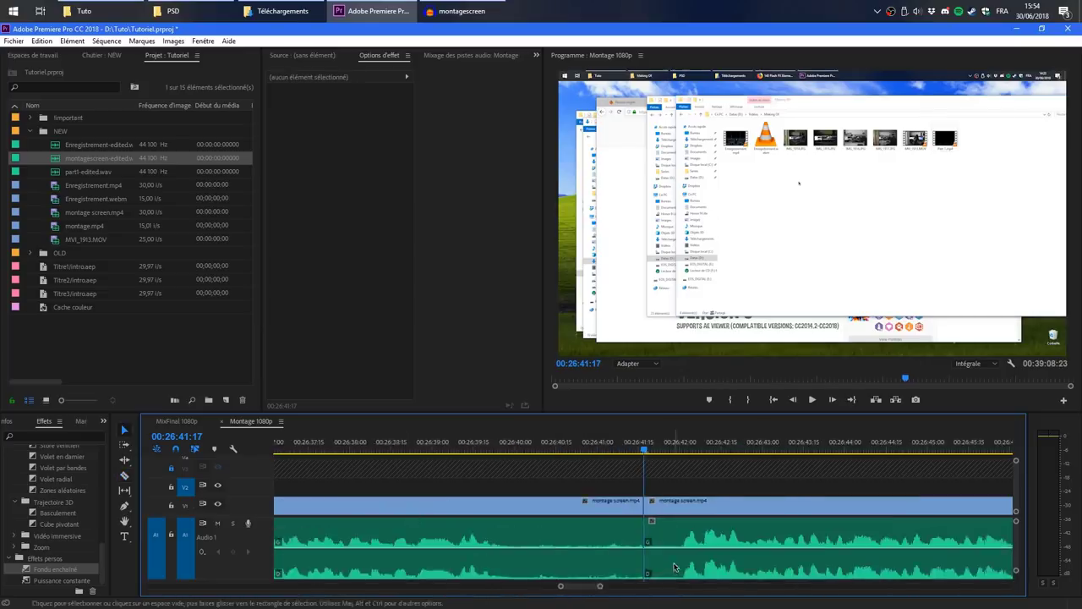
pyautogui.click(666, 544)
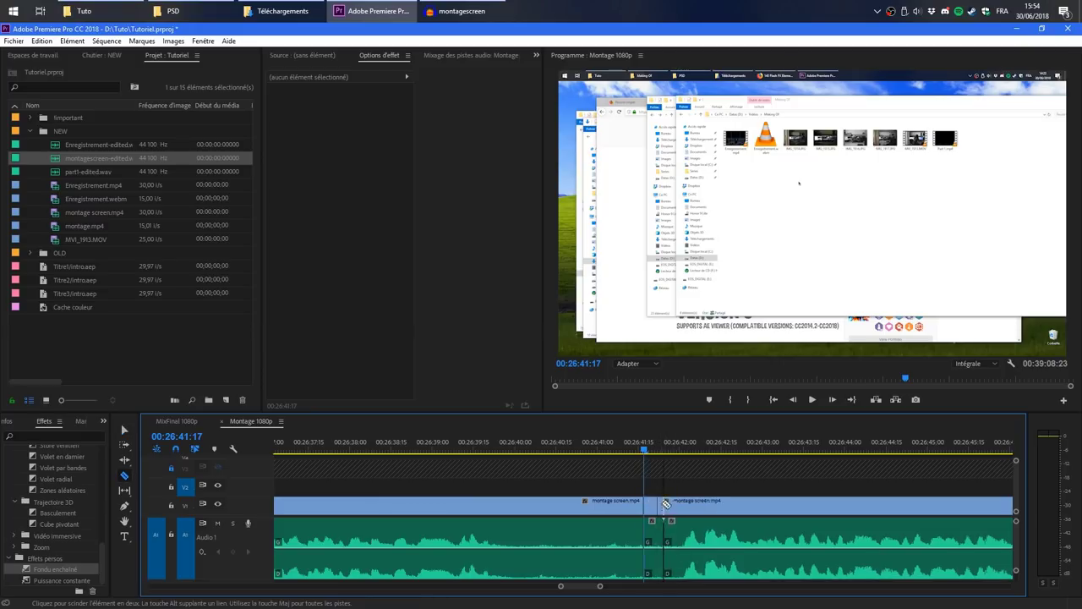
pyautogui.press('v')
pyautogui.click(656, 537)
pyautogui.hotkey('shift', 'Delete')
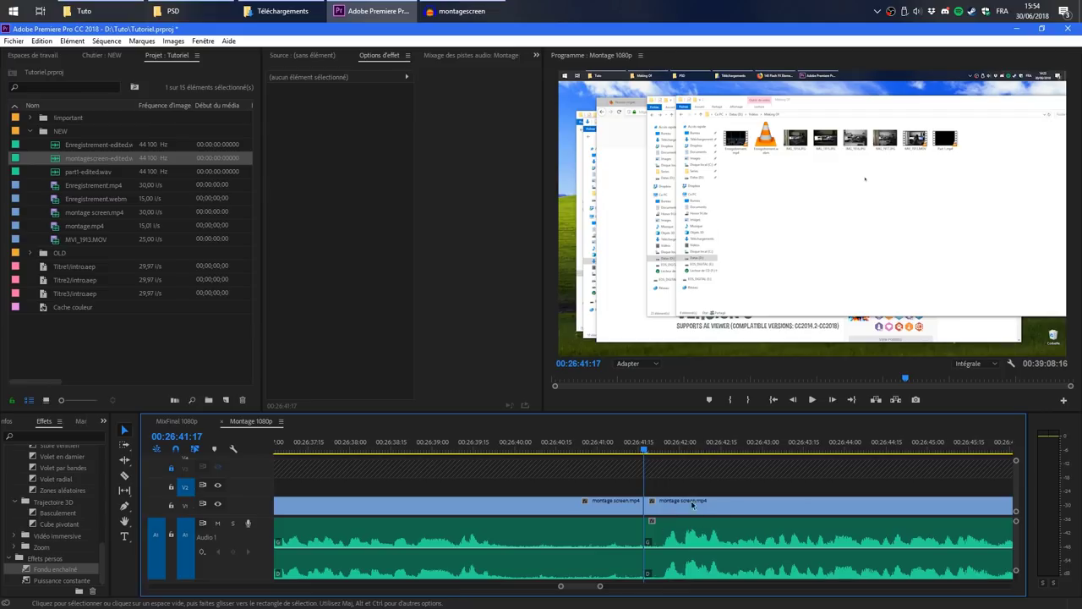
pyautogui.click(630, 448)
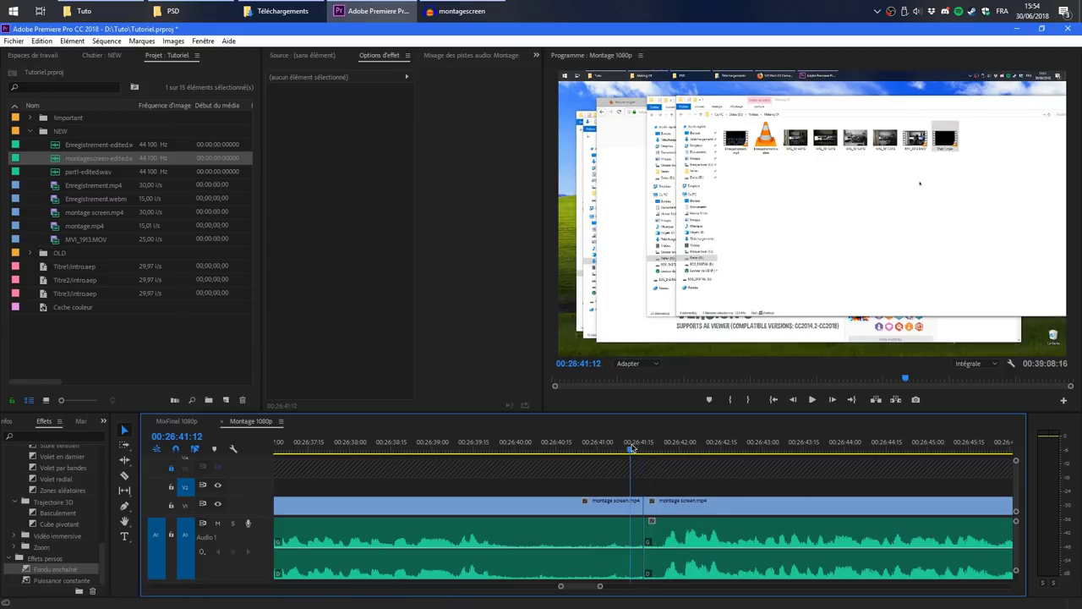
pyautogui.moveTo(631, 448); pyautogui.dragTo(645, 451)
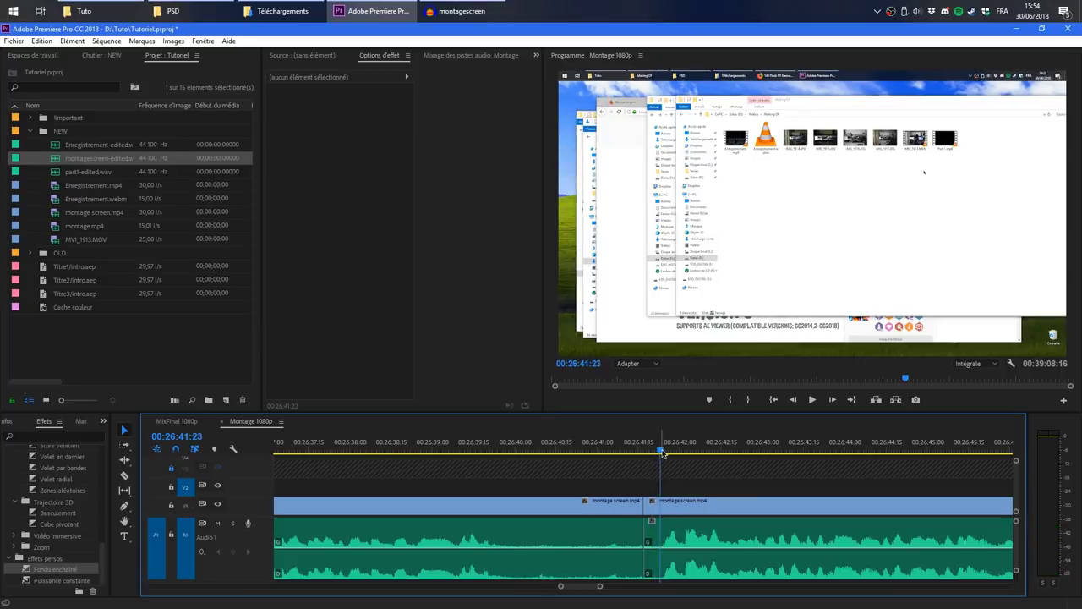
pyautogui.press('space')
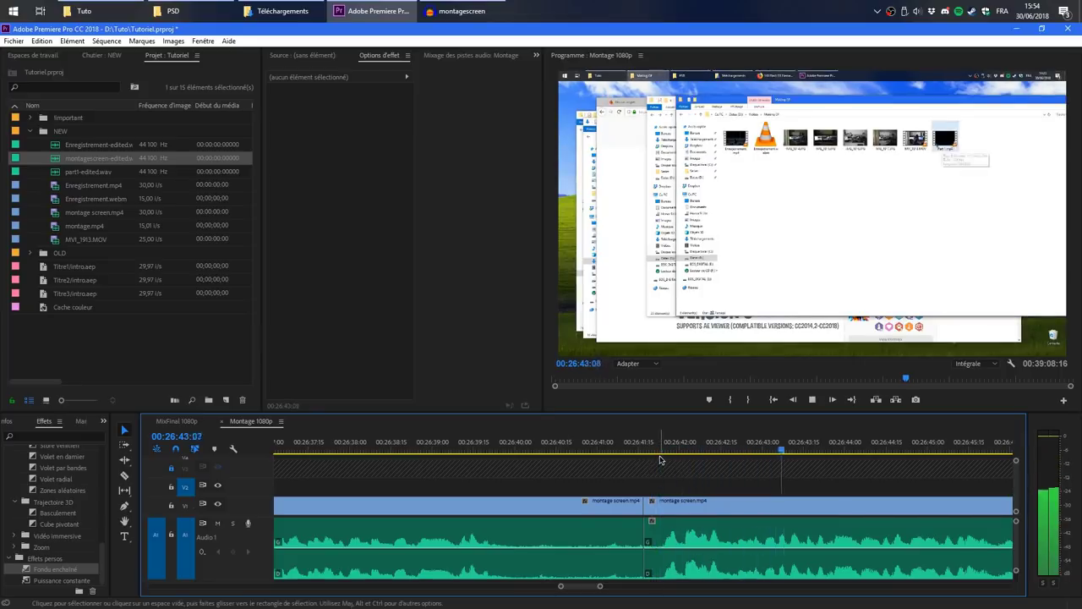
pyautogui.press('space')
# Step: Check the joins near 00:26:10:28 and 00:26:41:04 and save the project
pyautogui.moveTo(595, 584); pyautogui.dragTo(653, 586)
pyautogui.click(391, 449)
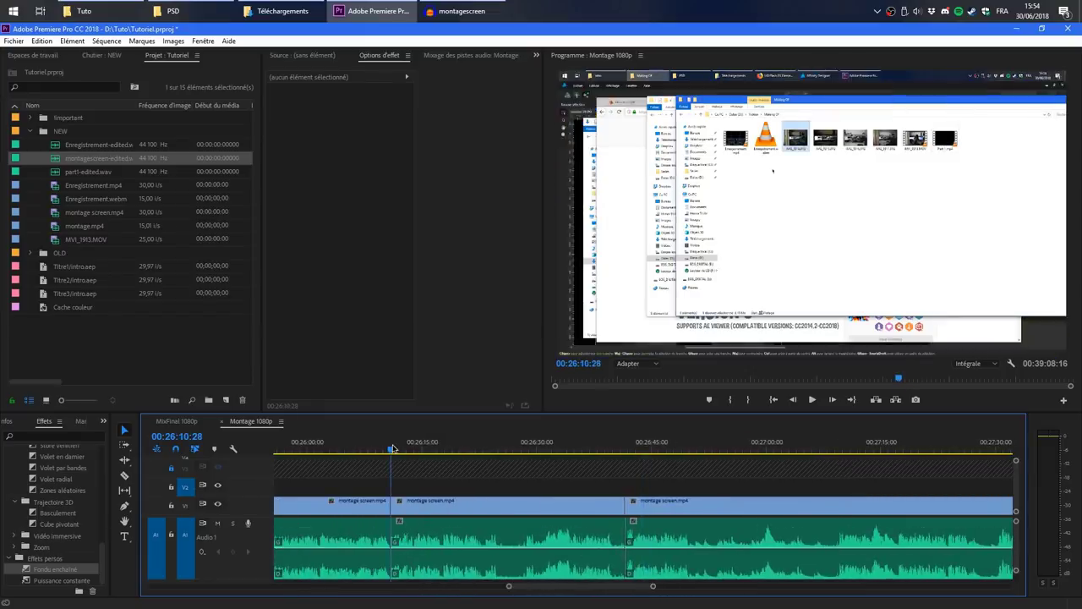
pyautogui.click(622, 447)
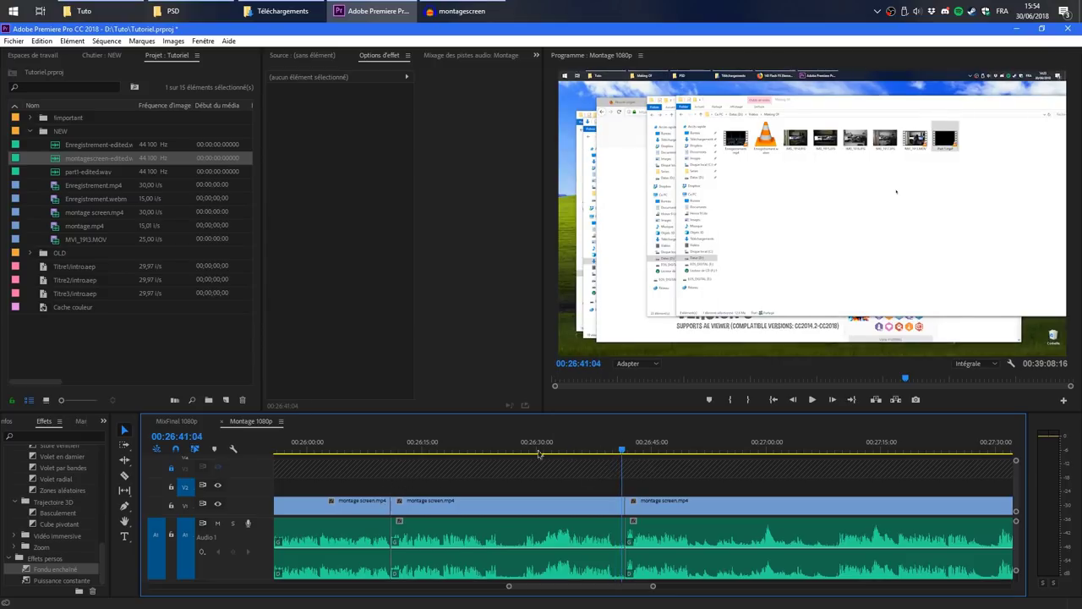
pyautogui.hotkey('ctrl', 's')
pyautogui.click(388, 448)
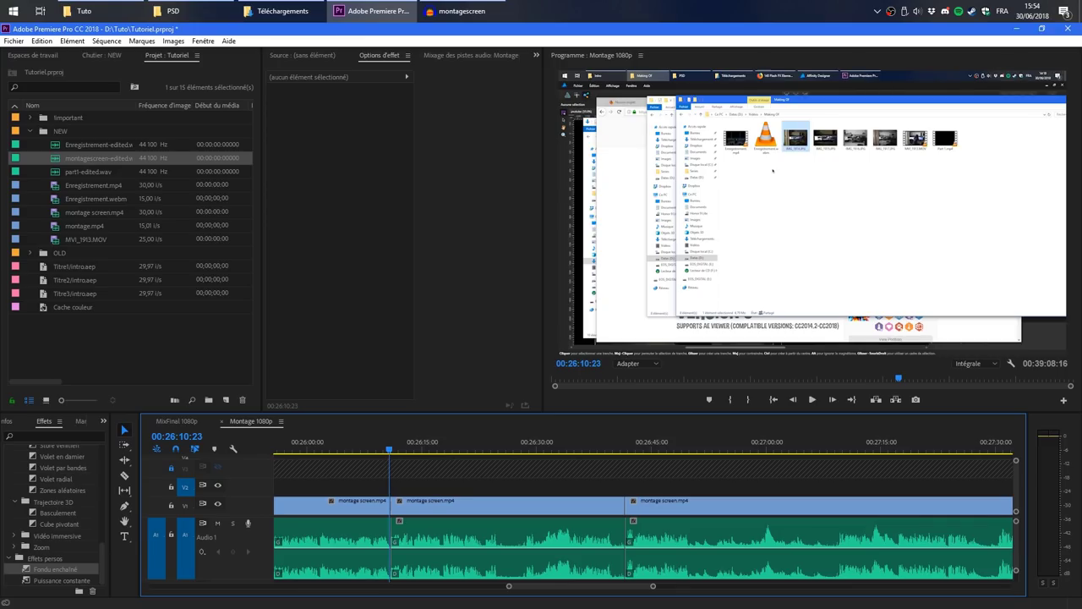
# Step: Play the footage and audio across the join near 00:26:41 to check the speech there
pyautogui.click(626, 448)
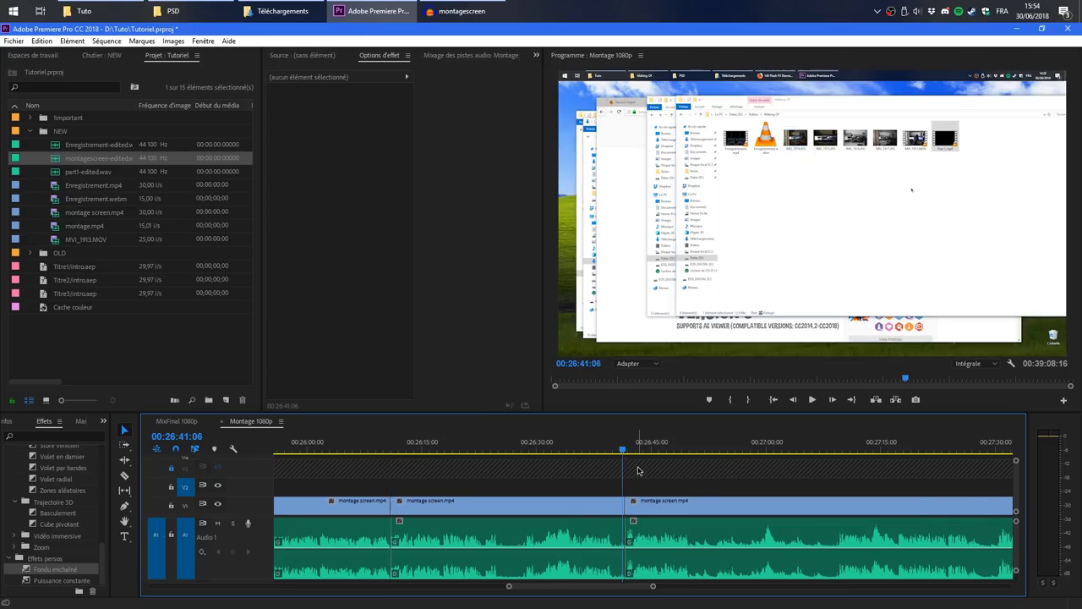
pyautogui.press('=')
pyautogui.moveTo(643, 454); pyautogui.dragTo(639, 452)
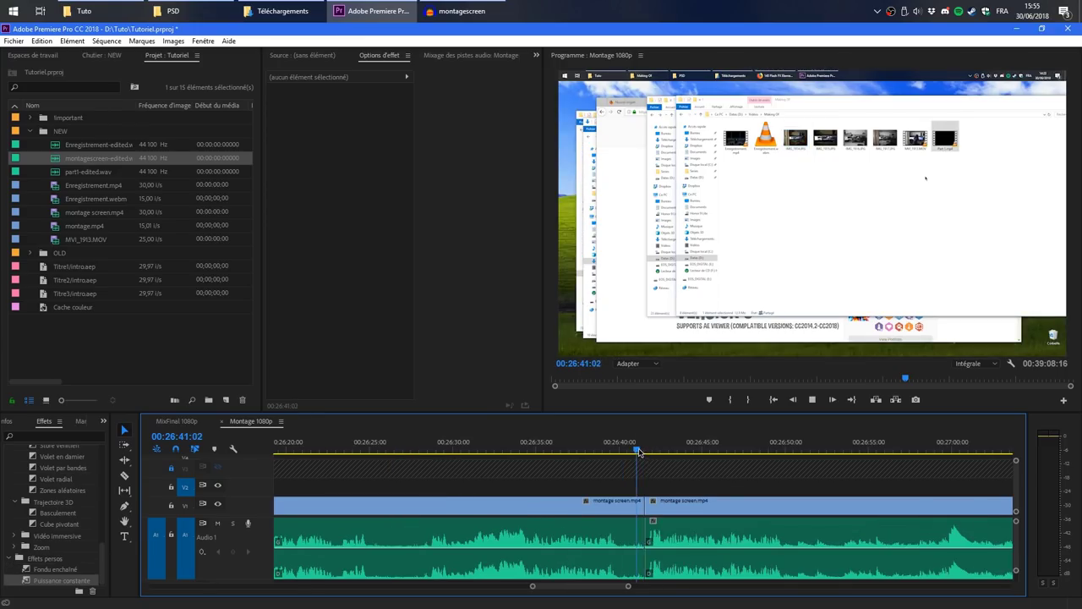
pyautogui.press('space')
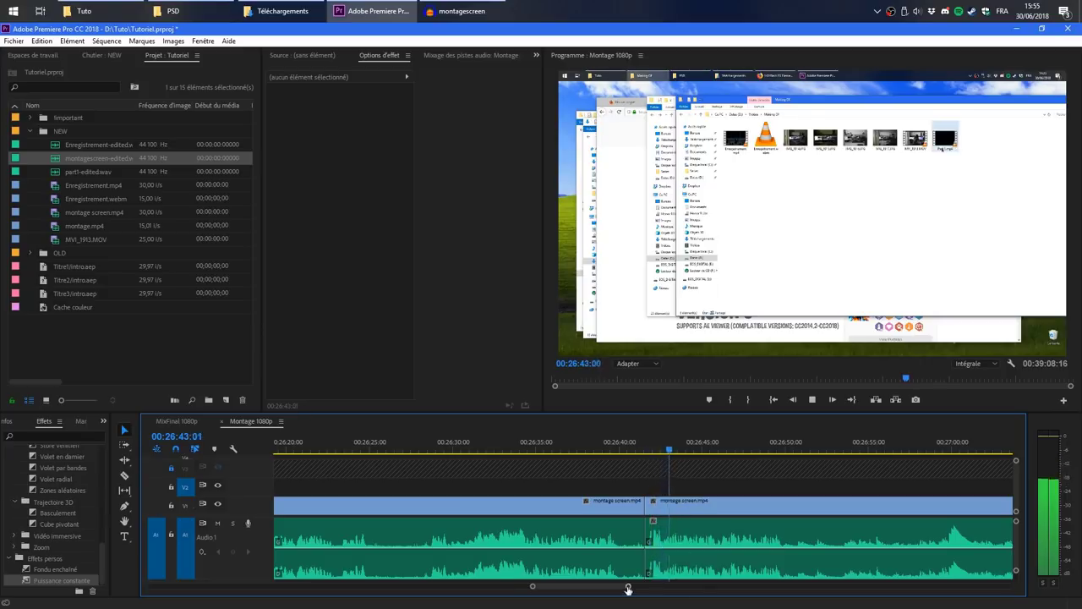
# Step: Split the footage and audio at about 00:27:09 and ripple-delete the passage between the join near 00:26:41 and that cut
pyautogui.moveTo(627, 586); pyautogui.dragTo(642, 586)
pyautogui.click(736, 446)
pyautogui.moveTo(738, 445); pyautogui.dragTo(929, 460)
pyautogui.moveTo(630, 457); pyautogui.dragTo(925, 454)
pyautogui.moveTo(714, 474); pyautogui.dragTo(751, 568)
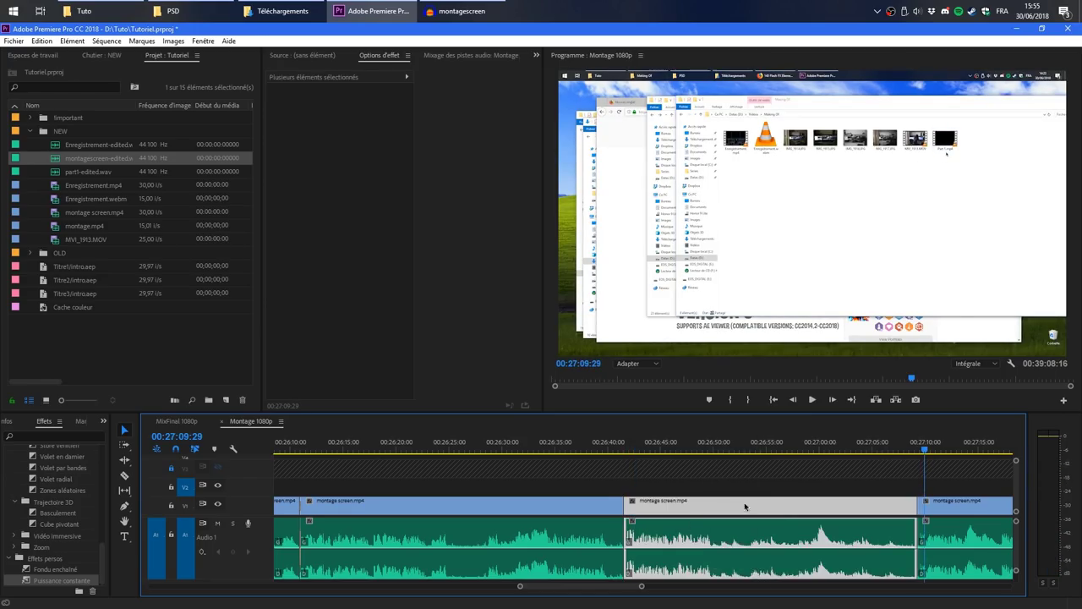
pyautogui.hotkey('shift', 'Delete')
# Step: Play back the new join left by the deleted passage, starting shortly before 00:26:41
pyautogui.click(621, 453)
pyautogui.moveTo(621, 453); pyautogui.dragTo(608, 453)
pyautogui.press('space')
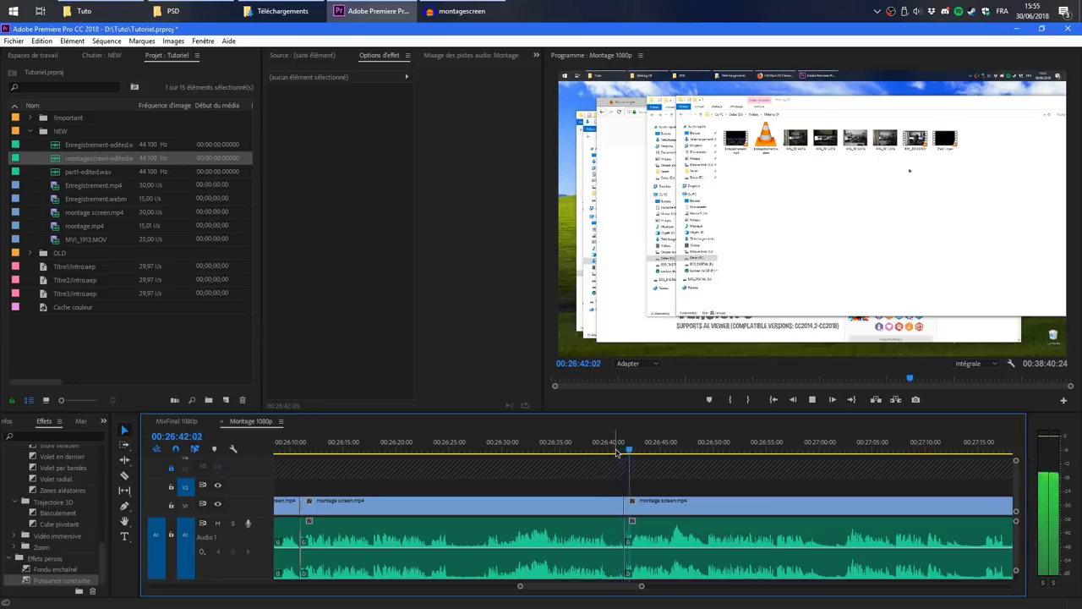
pyautogui.moveTo(597, 446); pyautogui.dragTo(615, 445)
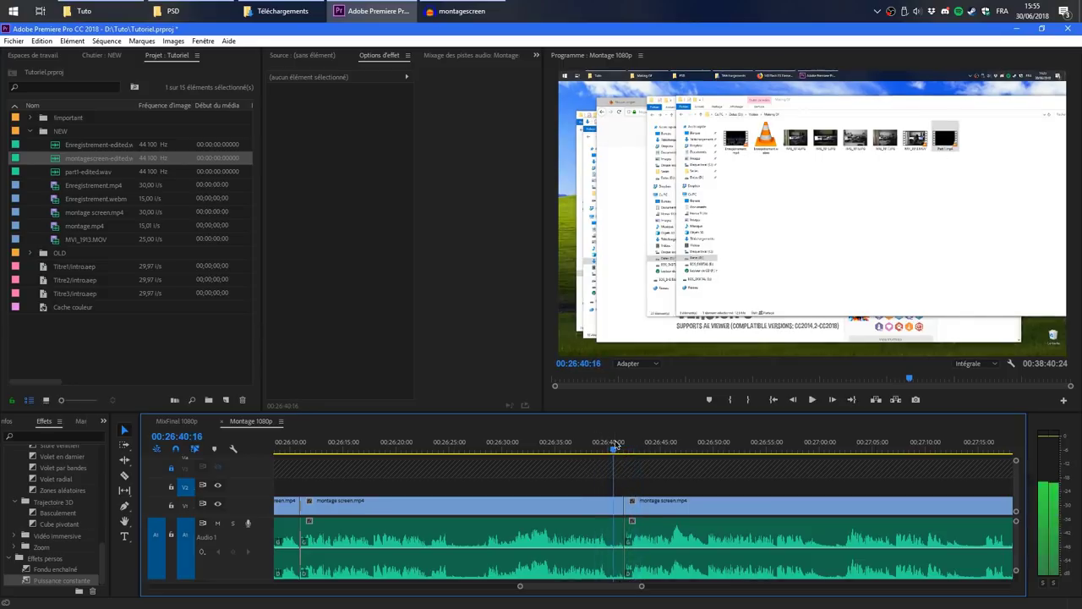
# Step: Add a Puissance constante audio transition at the join near 00:26:41 and shorten it to 10 frames, ending at the cut
pyautogui.moveTo(53, 581); pyautogui.dragTo(626, 548)
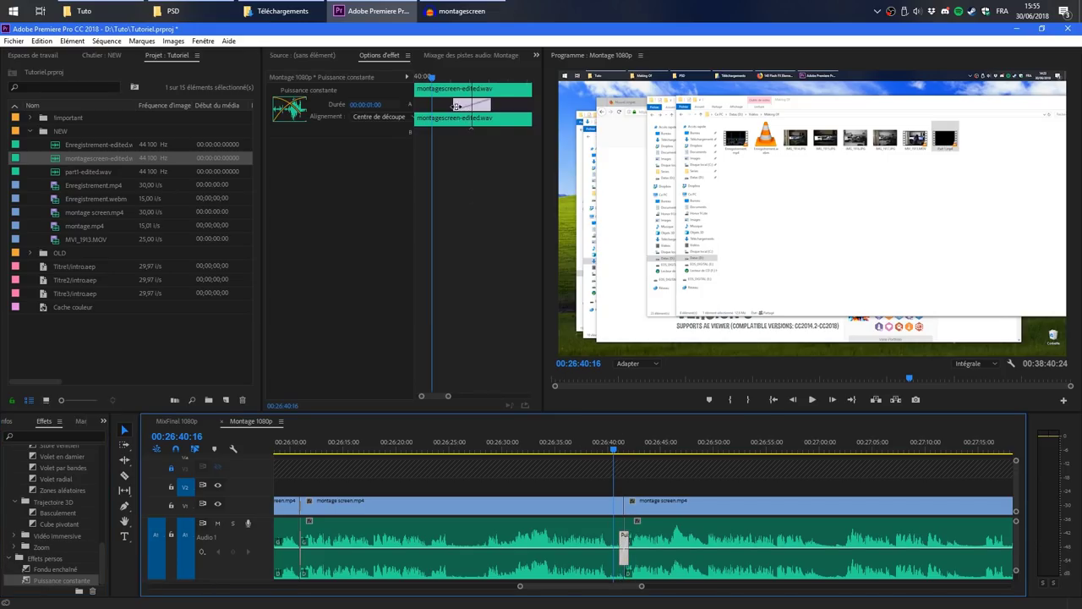
pyautogui.moveTo(456, 106)
pyautogui.mouseDown()
pyautogui.moveTo(478, 103)
pyautogui.moveTo(466, 104)
pyautogui.mouseUp()
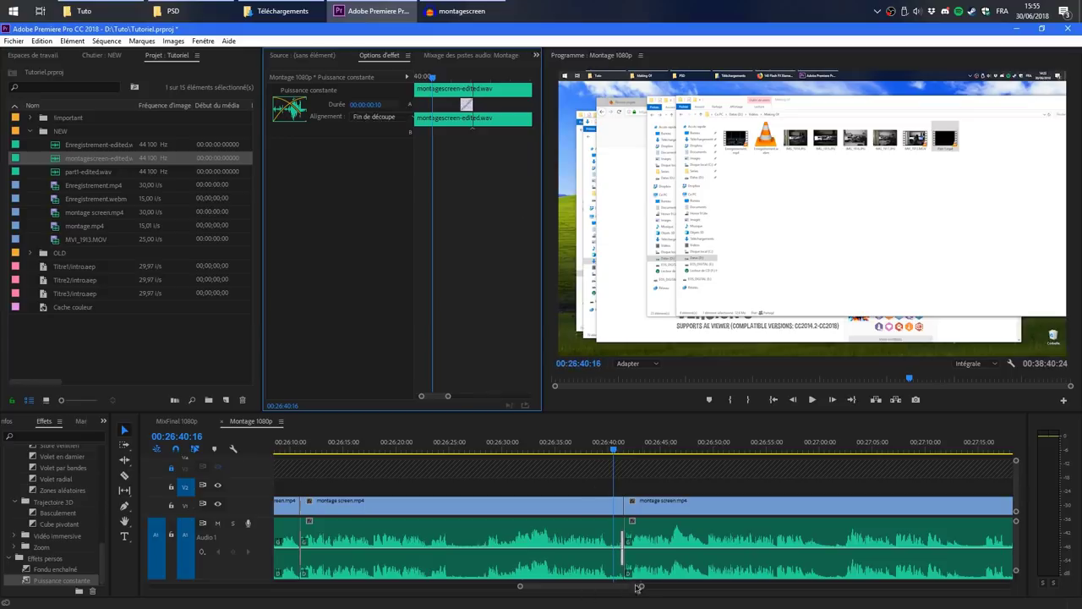
pyautogui.moveTo(642, 588)
pyautogui.mouseDown()
pyautogui.moveTo(947, 589)
pyautogui.moveTo(736, 592)
pyautogui.moveTo(731, 602)
pyautogui.moveTo(769, 593)
pyautogui.moveTo(629, 580)
pyautogui.mouseUp()
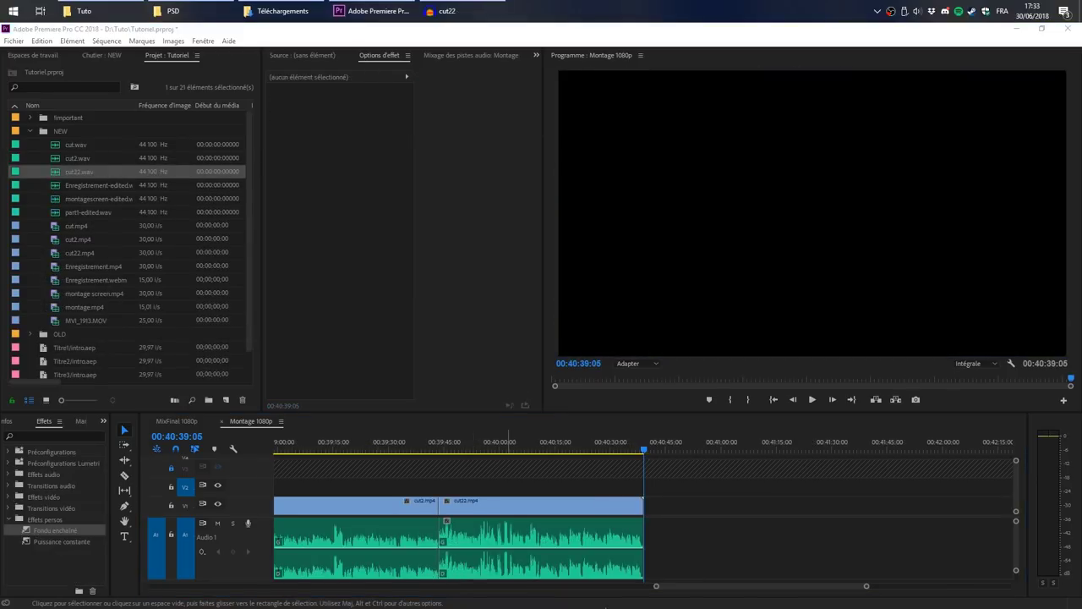
# Step: Open the MixFinal 1080p sequence and trim the end of the nested Montage 1080p clip to its actual content at 00:40:39:05
pyautogui.moveTo(866, 586); pyautogui.dragTo(963, 591)
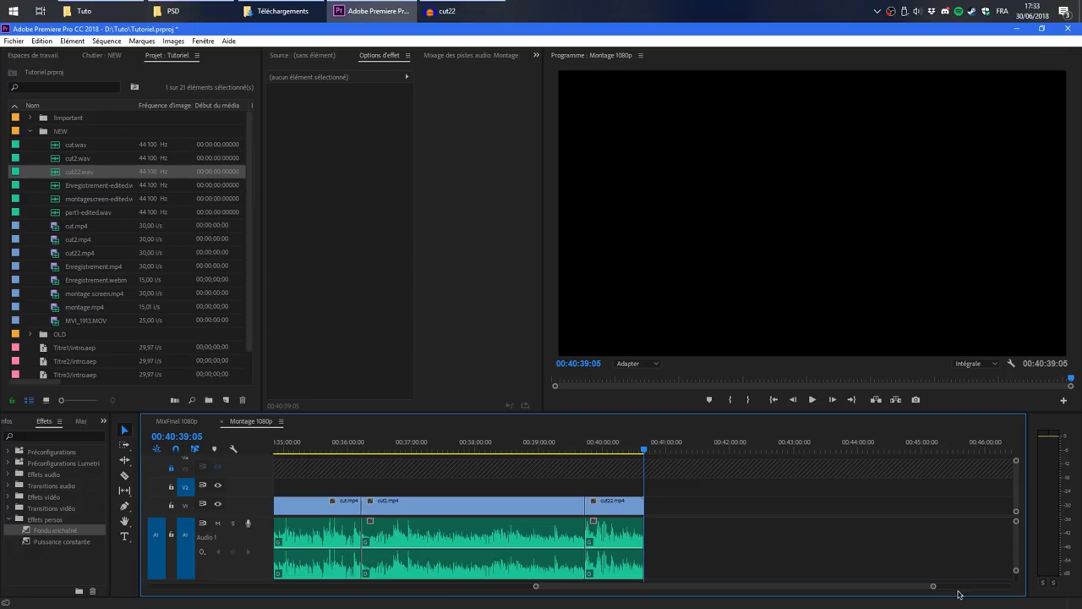
pyautogui.moveTo(935, 587); pyautogui.dragTo(1009, 587)
pyautogui.moveTo(204, 586); pyautogui.dragTo(150, 586)
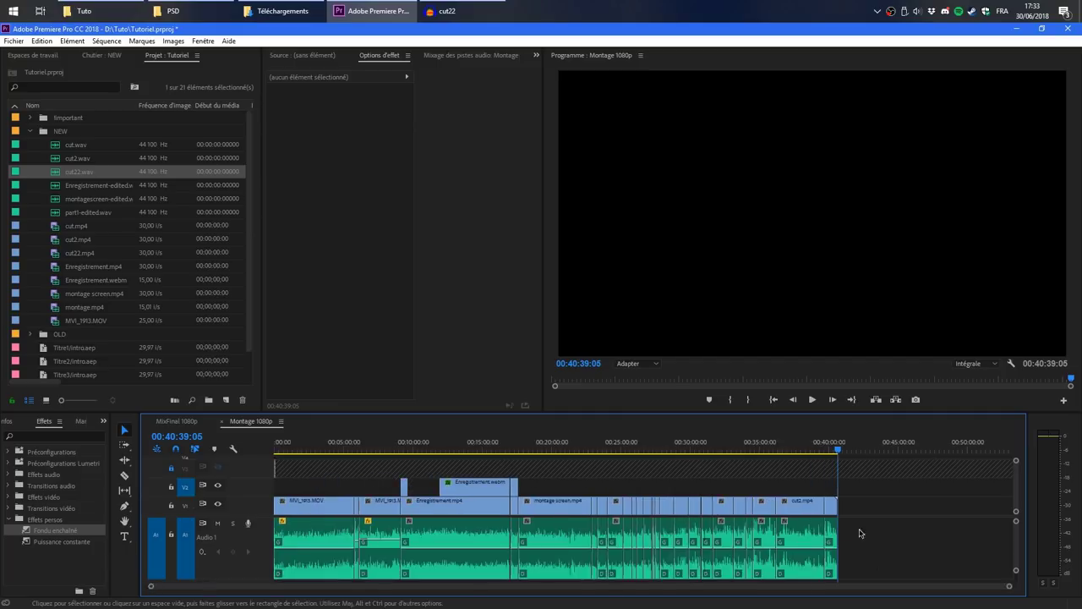
pyautogui.click(197, 422)
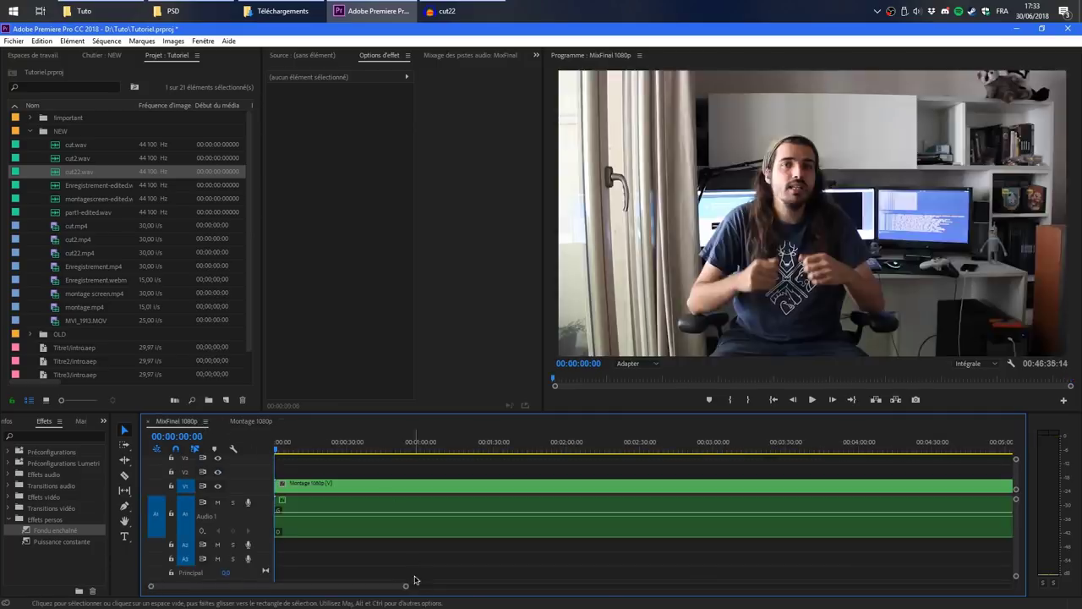
pyautogui.moveTo(405, 588); pyautogui.dragTo(1009, 587)
pyautogui.moveTo(884, 486); pyautogui.dragTo(804, 485)
# Step: Remove the obsolete Dynamics and DeNoiser audio effects from the nested Montage 1080p clip
pyautogui.click(701, 510)
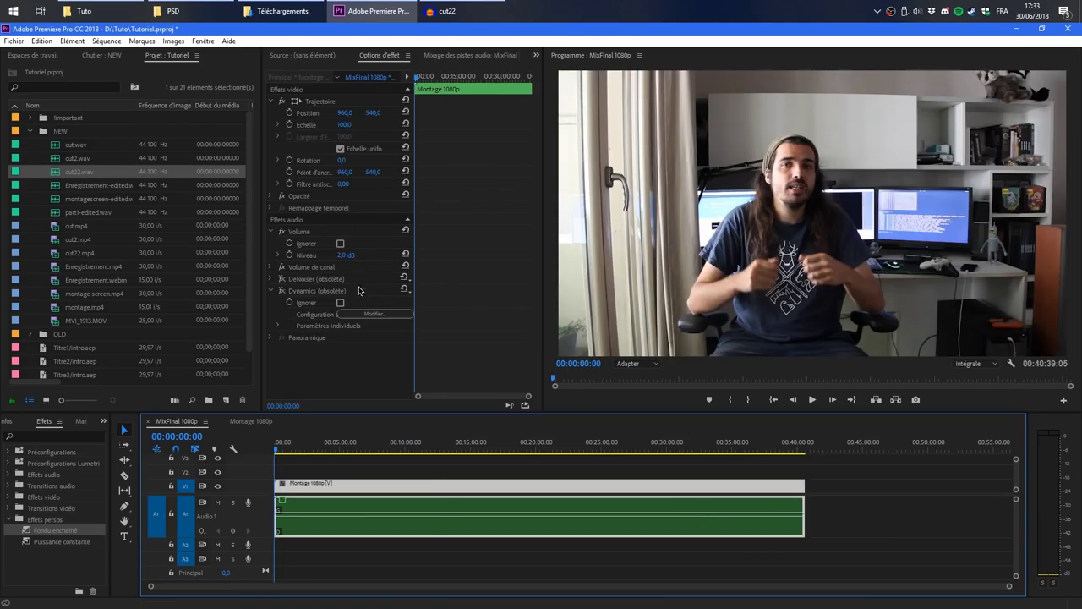
pyautogui.click(284, 292)
pyautogui.click(444, 11)
pyautogui.click(439, 11)
pyautogui.click(306, 293)
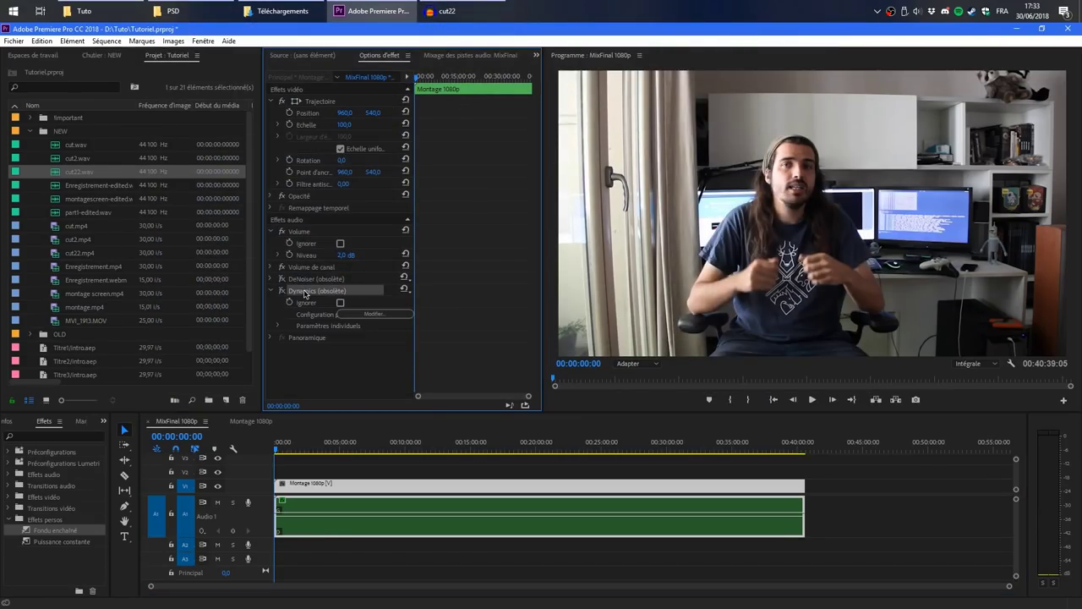
pyautogui.press('Delete')
pyautogui.click(307, 281)
pyautogui.press('Delete')
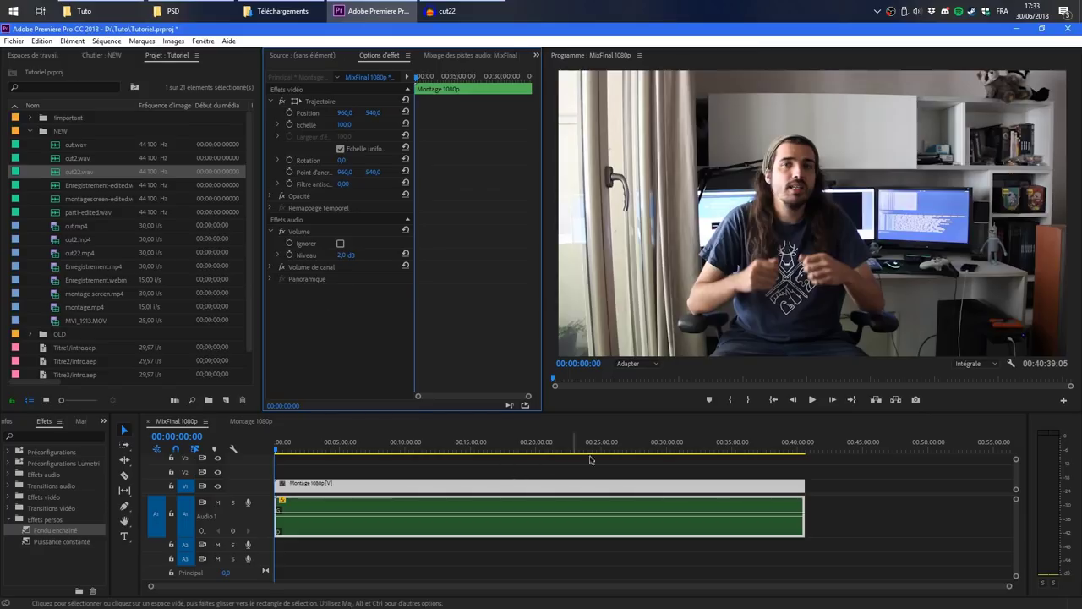
# Step: Look over the whole Montage 1080p sequence from its start and return to MixFinal 1080p
pyautogui.click(804, 495)
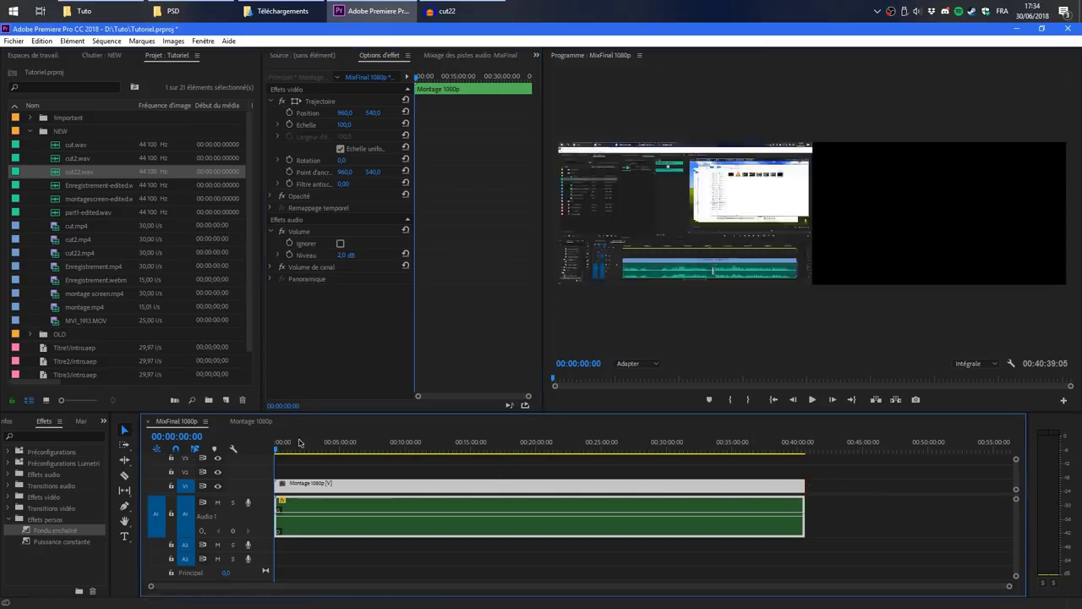
pyautogui.click(250, 421)
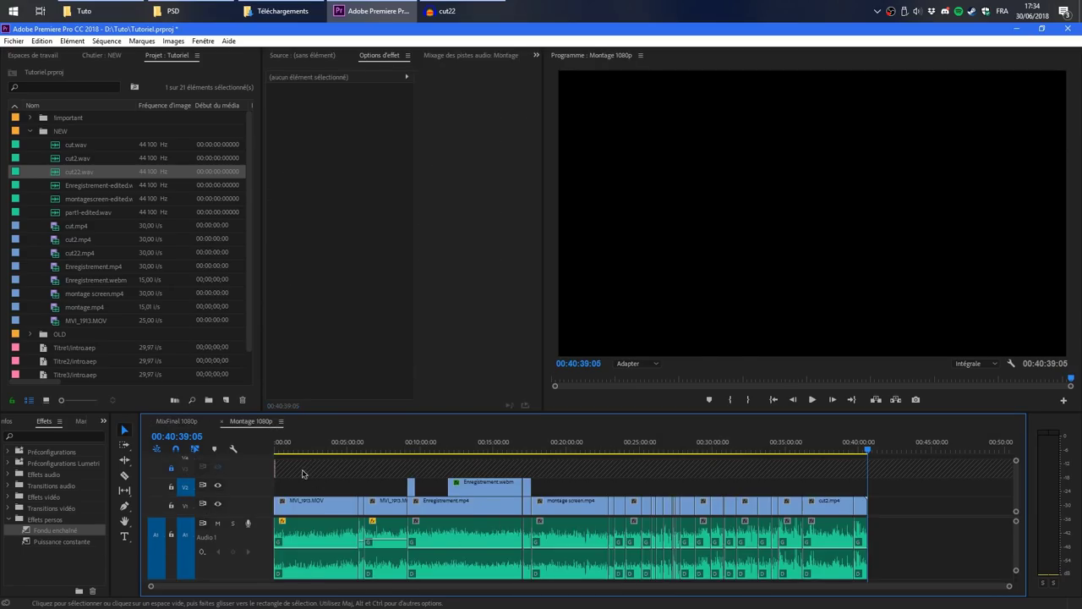
pyautogui.press('Home')
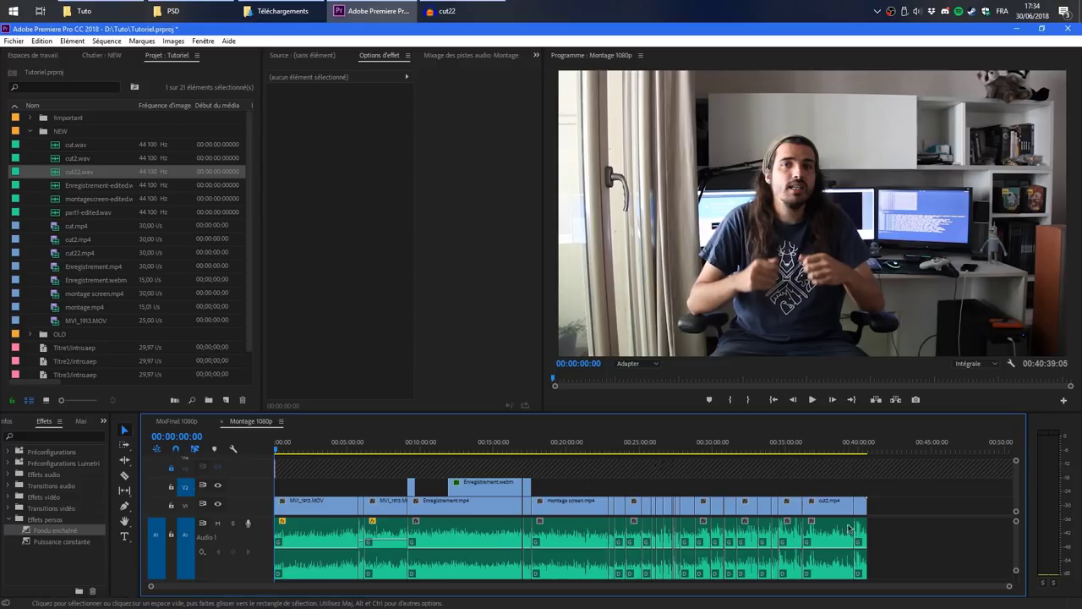
pyautogui.click(176, 422)
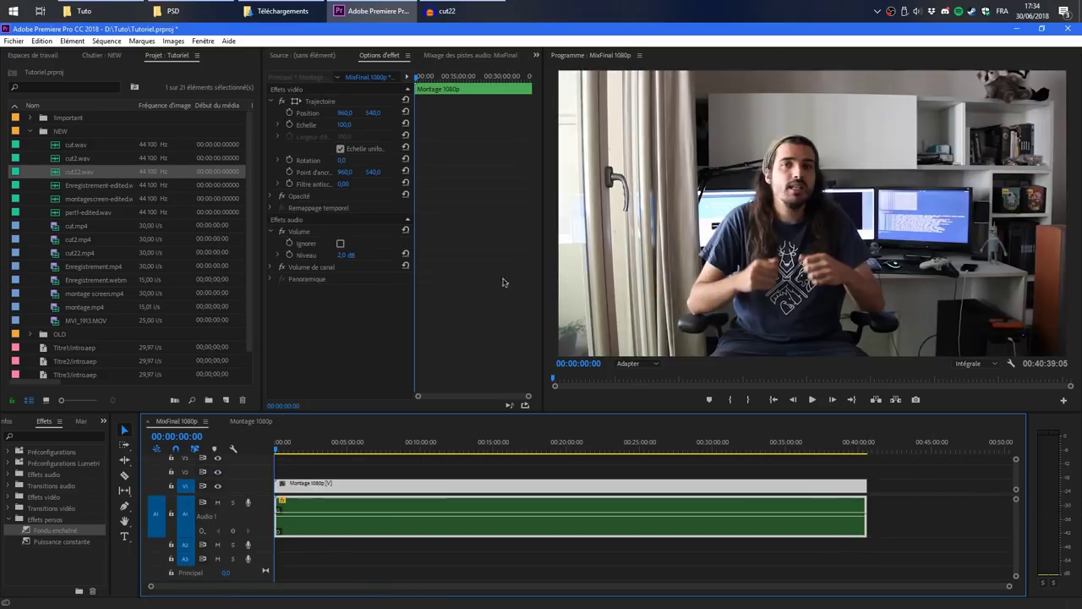
# Step: Open the media export settings for the MixFinal 1080p sequence and review the current video settings
pyautogui.click(14, 40)
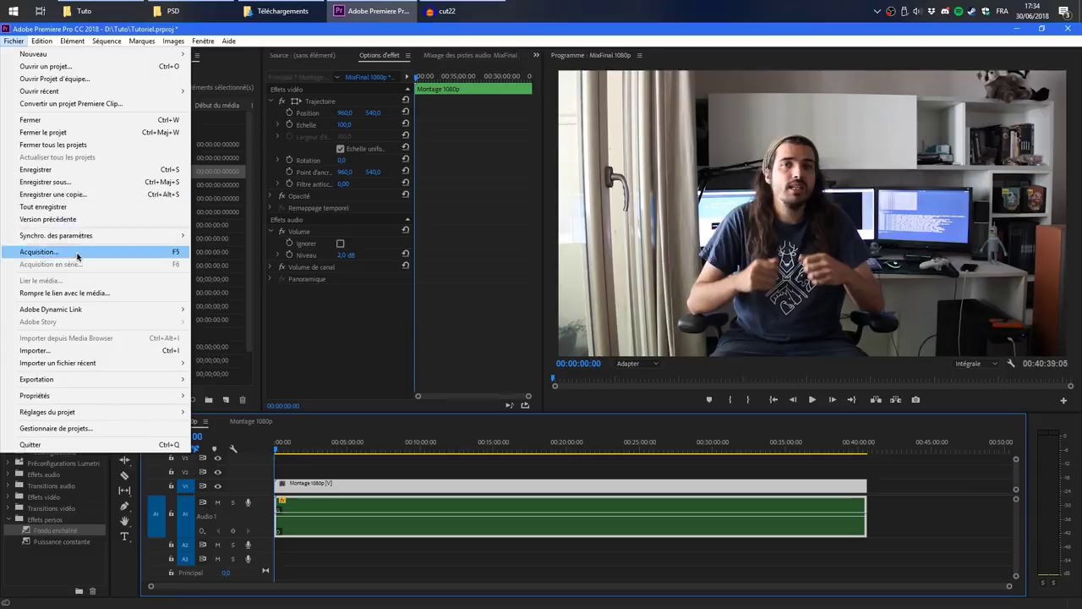
pyautogui.moveTo(76, 381)
pyautogui.click(218, 381)
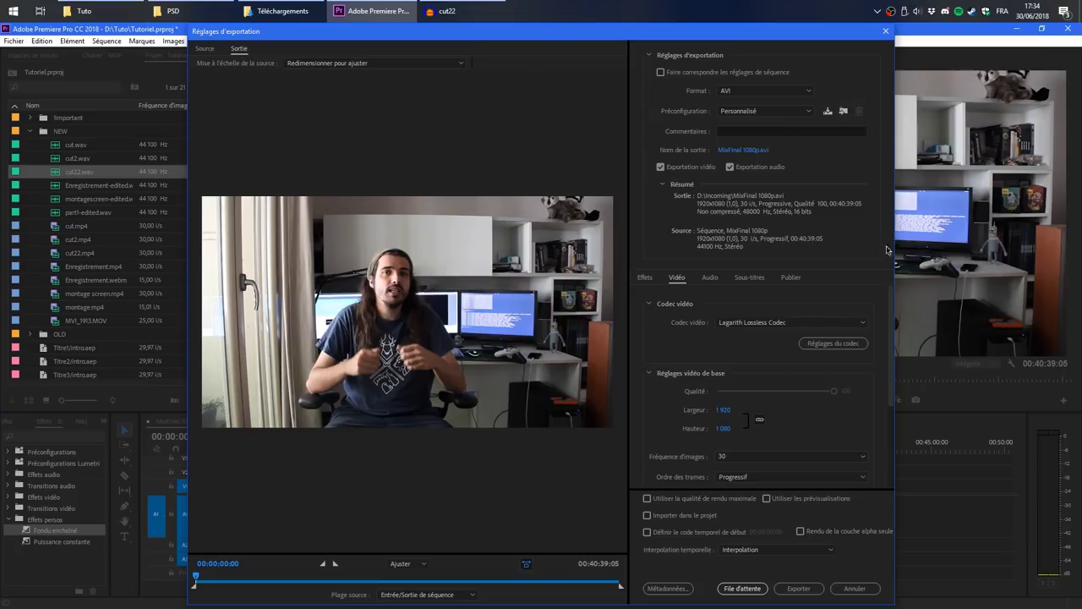
pyautogui.scroll(-1, 891, 304)
pyautogui.scroll(1, 892, 308)
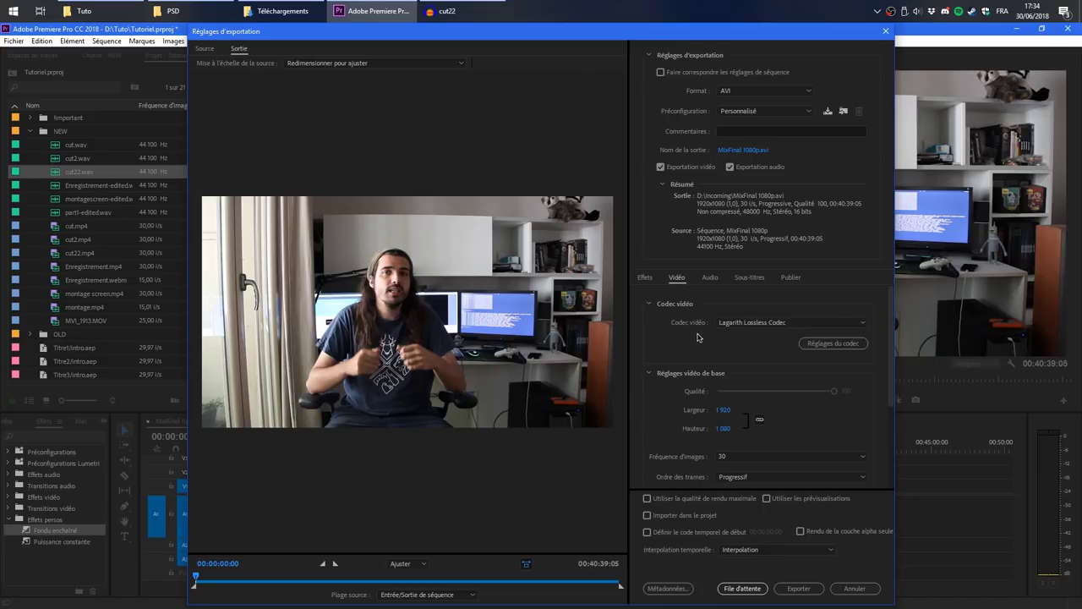
# Step: Set the export format to H.264 and the bitrate encoding to VBR, 2 passages
pyautogui.click(759, 93)
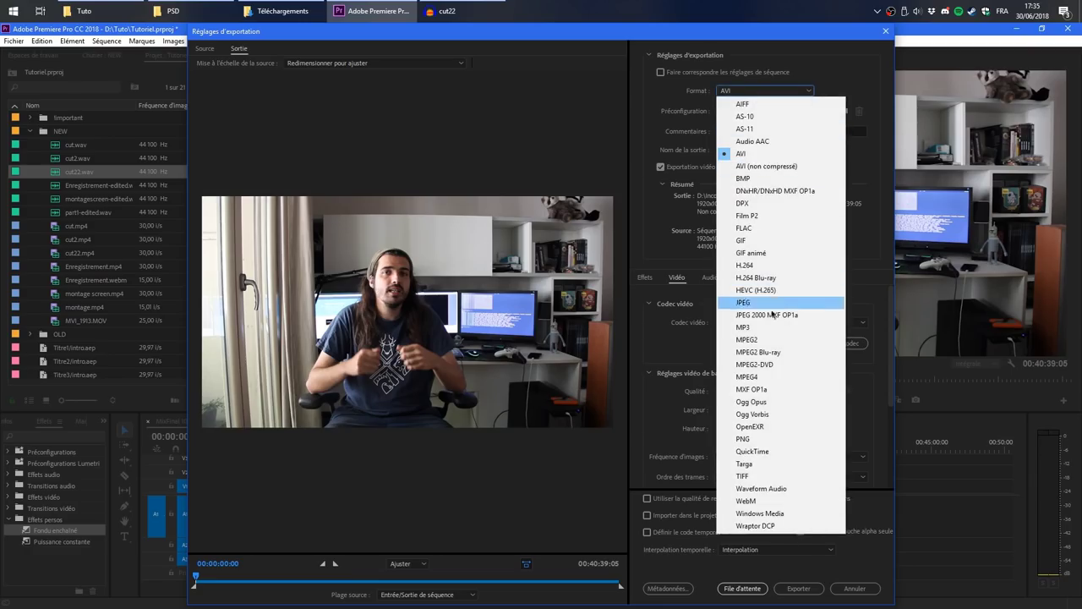
pyautogui.click(775, 266)
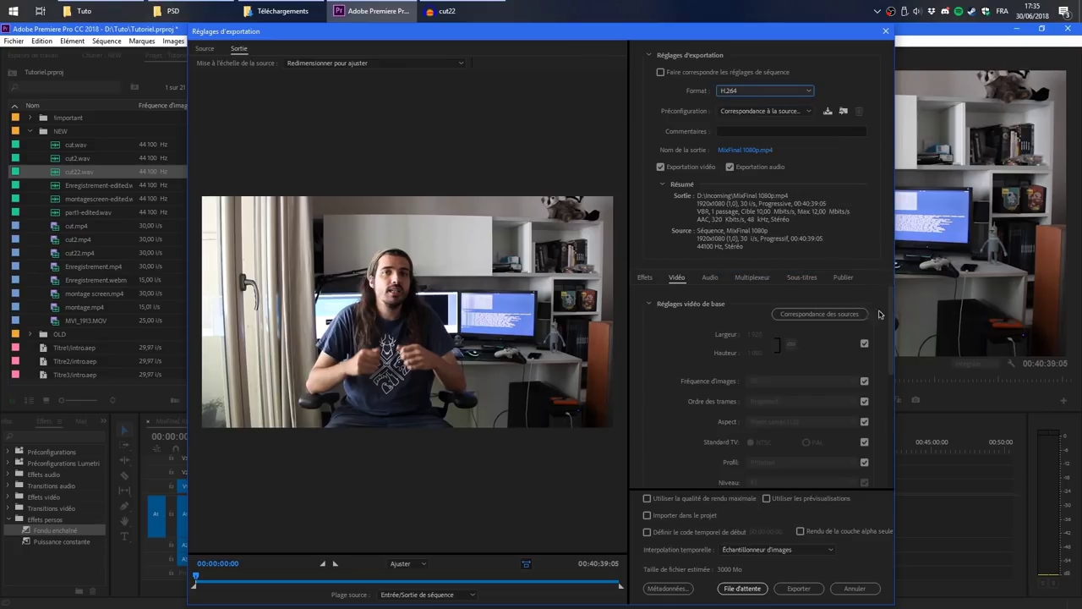
pyautogui.moveTo(891, 326); pyautogui.dragTo(898, 446)
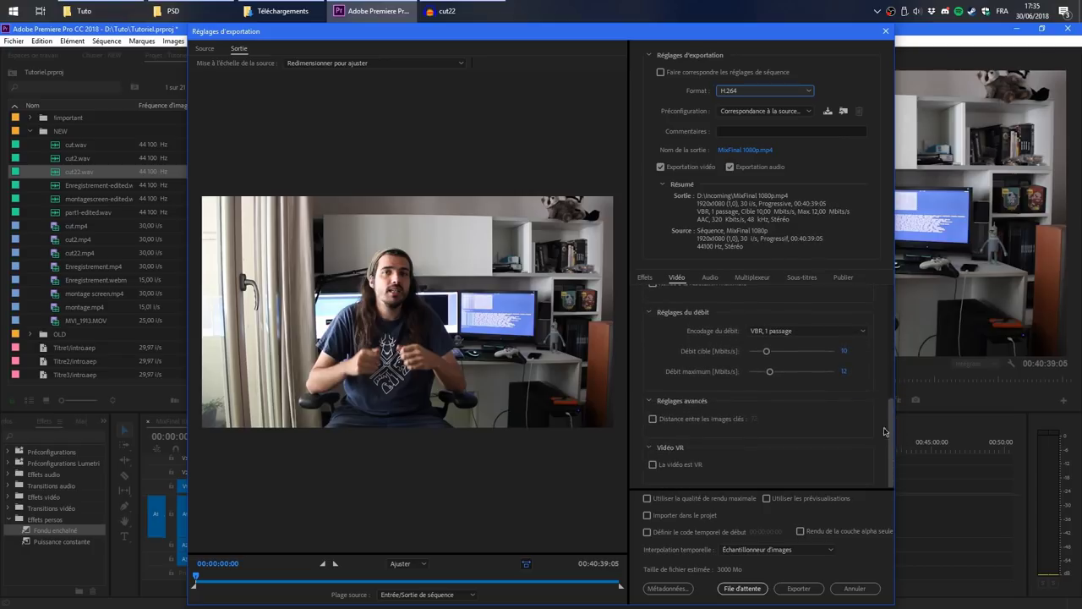
pyautogui.click(774, 331)
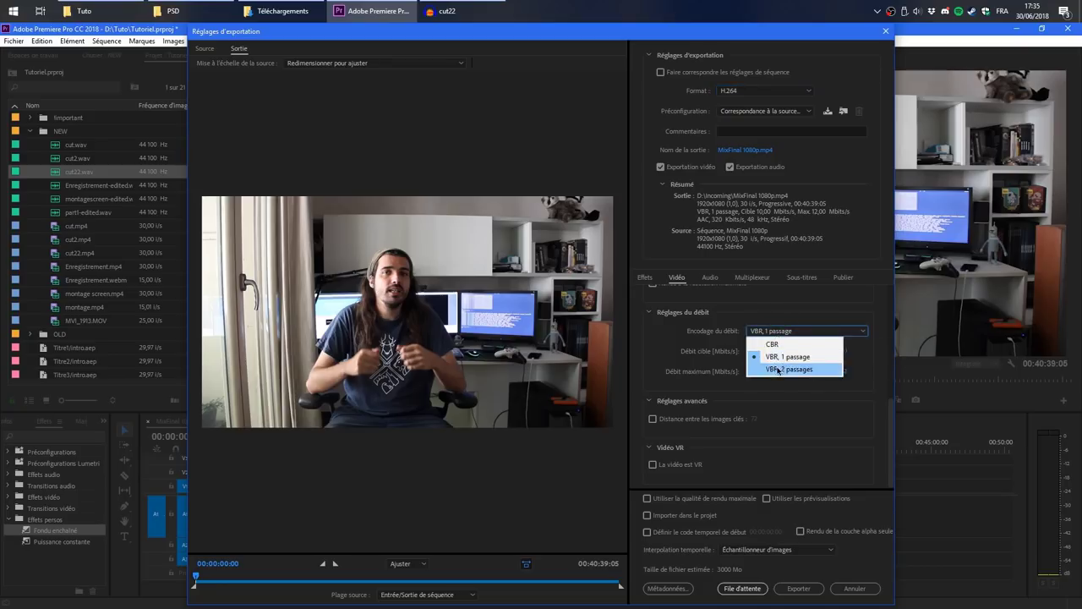
pyautogui.click(778, 370)
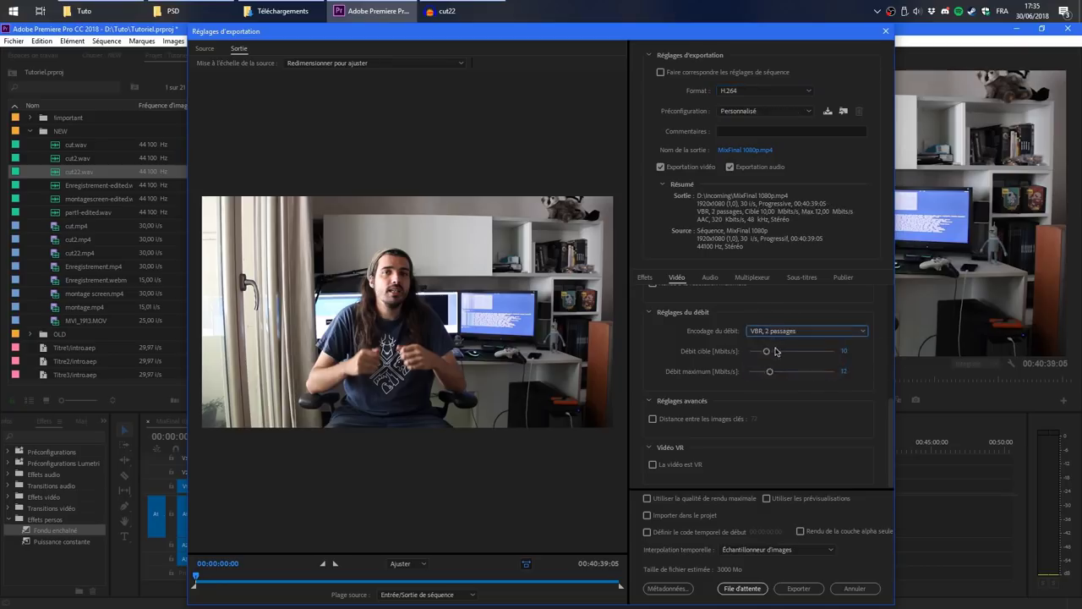
# Step: Switch to File Explorer and open the Sites\Grafikart.fr\downloads\videos folder on the Datas (D:) drive
pyautogui.click(755, 92)
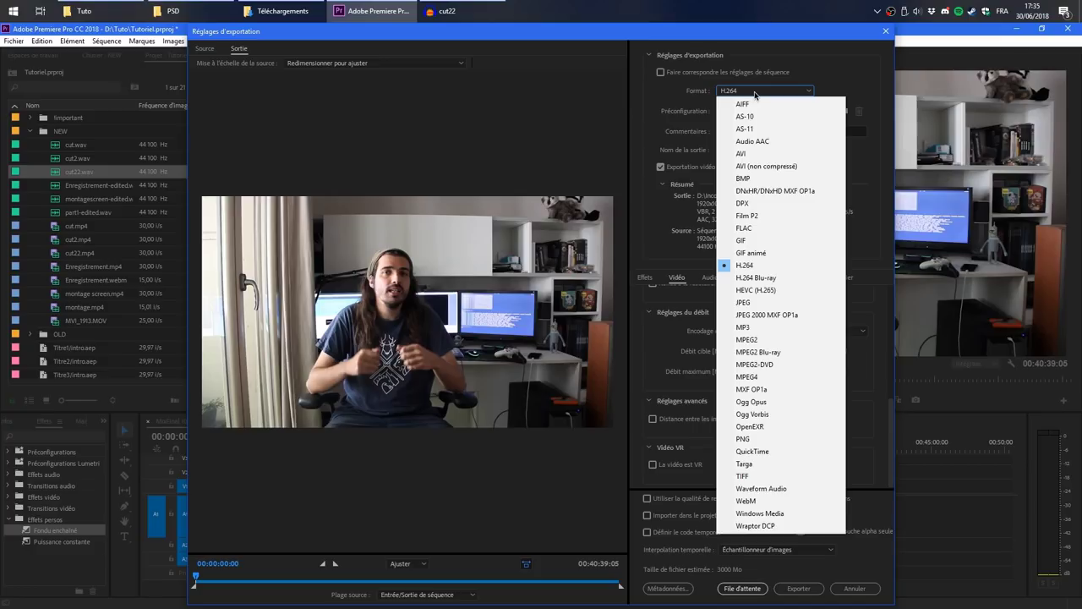
pyautogui.click(281, 11)
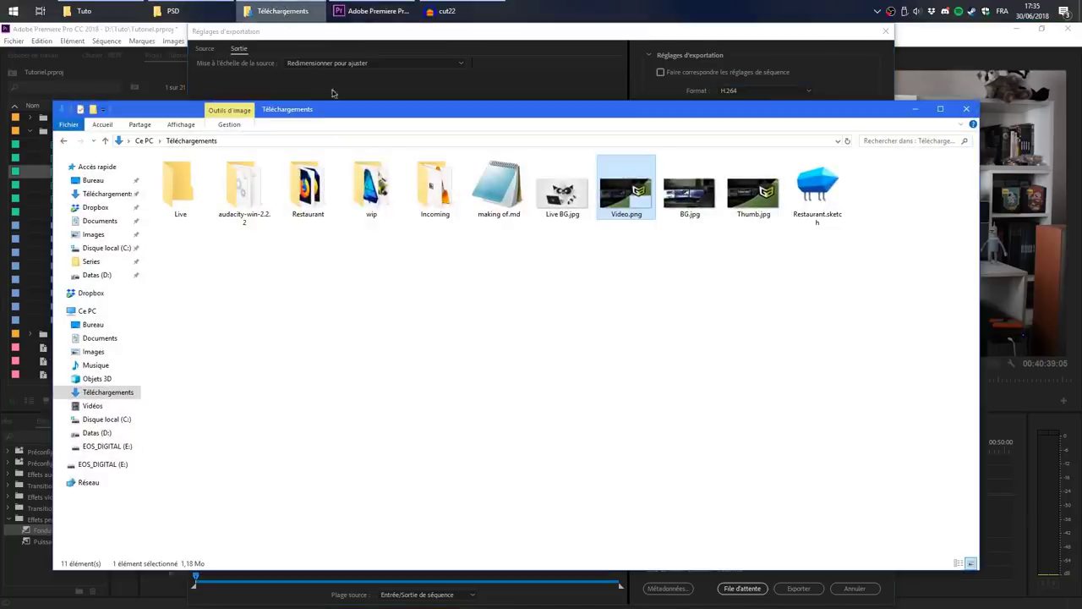
pyautogui.click(136, 434)
pyautogui.doubleClick(177, 282)
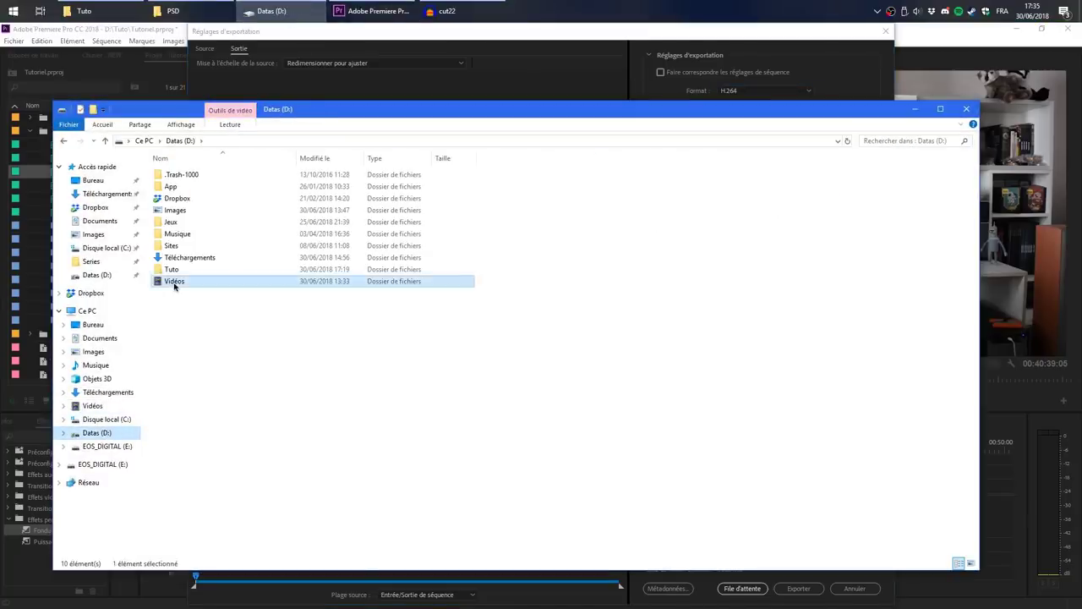
pyautogui.click(436, 190)
pyautogui.click(740, 192)
pyautogui.doubleClick(740, 192)
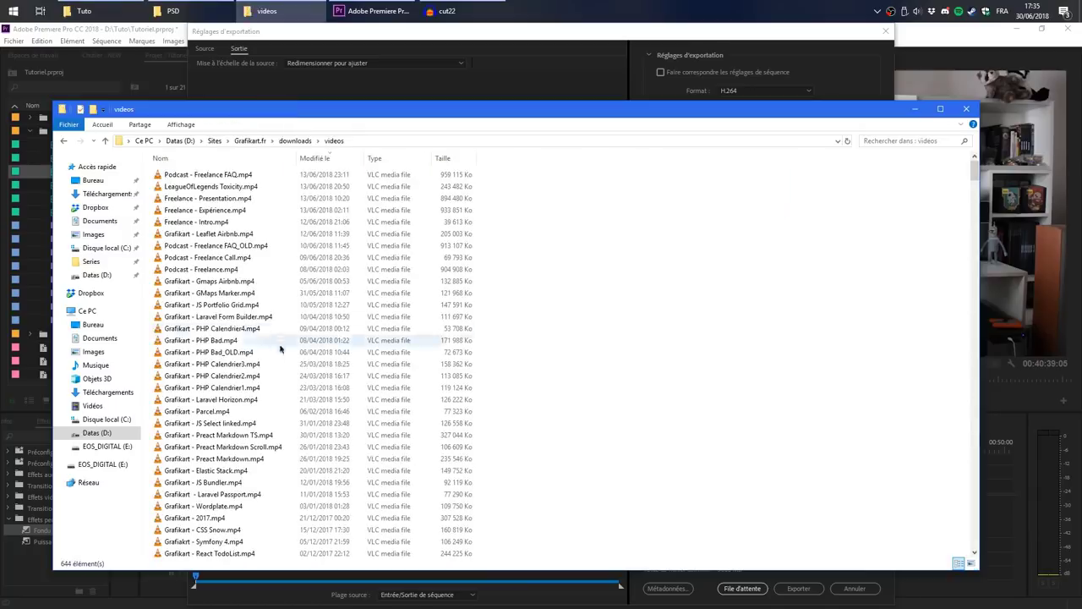
# Step: Open Grafikart - Leaflet Airbnb.mp4 in VLC, lower its volume to 0% and pause playback
pyautogui.click(235, 237)
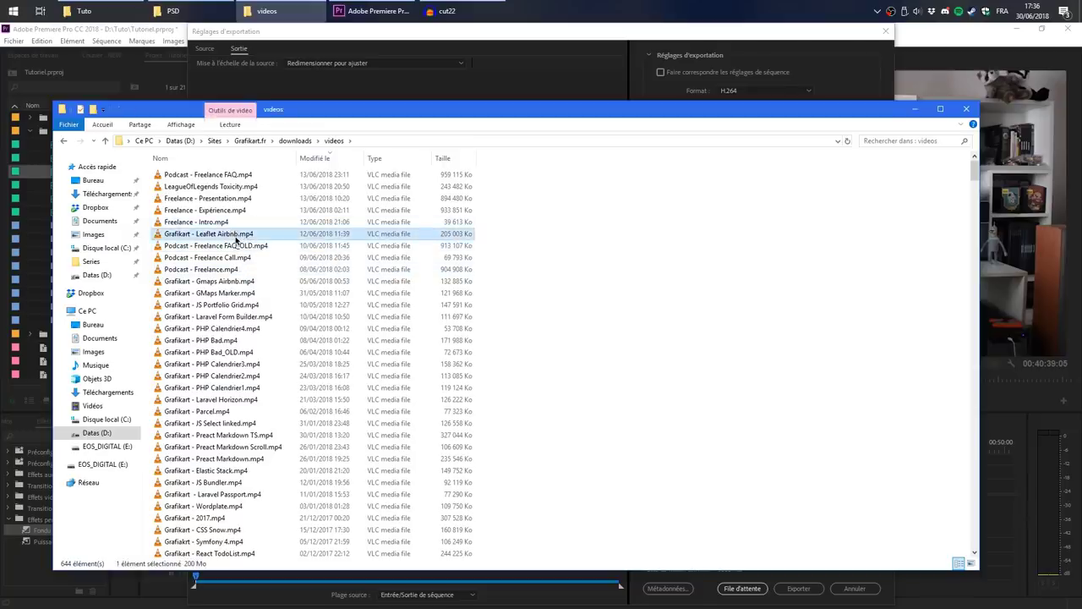
pyautogui.doubleClick(235, 236)
pyautogui.scroll(-20, 402, 231)
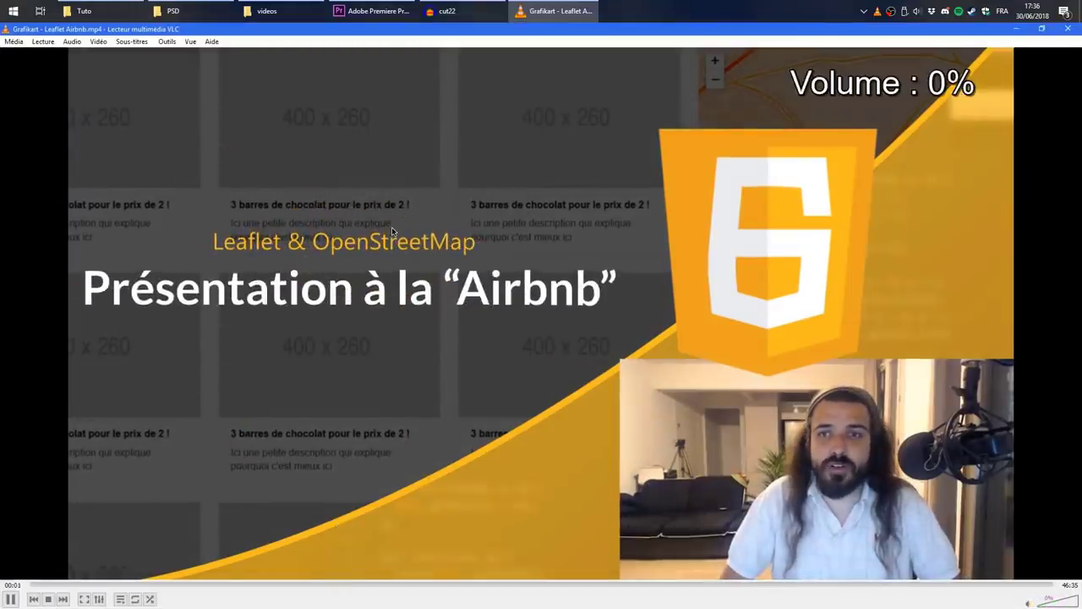
pyautogui.press('space')
# Step: Open the media information for the Leaflet Airbnb video to examine its technical details
pyautogui.click(190, 42)
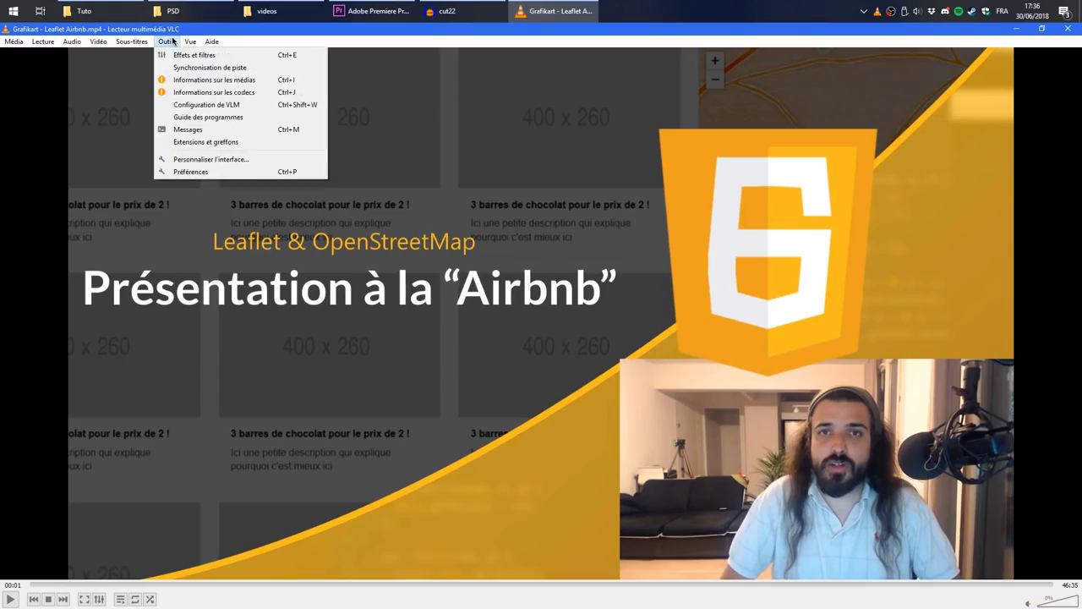
pyautogui.click(173, 81)
pyautogui.click(286, 115)
pyautogui.moveTo(306, 96); pyautogui.dragTo(622, 51)
pyautogui.click(351, 133)
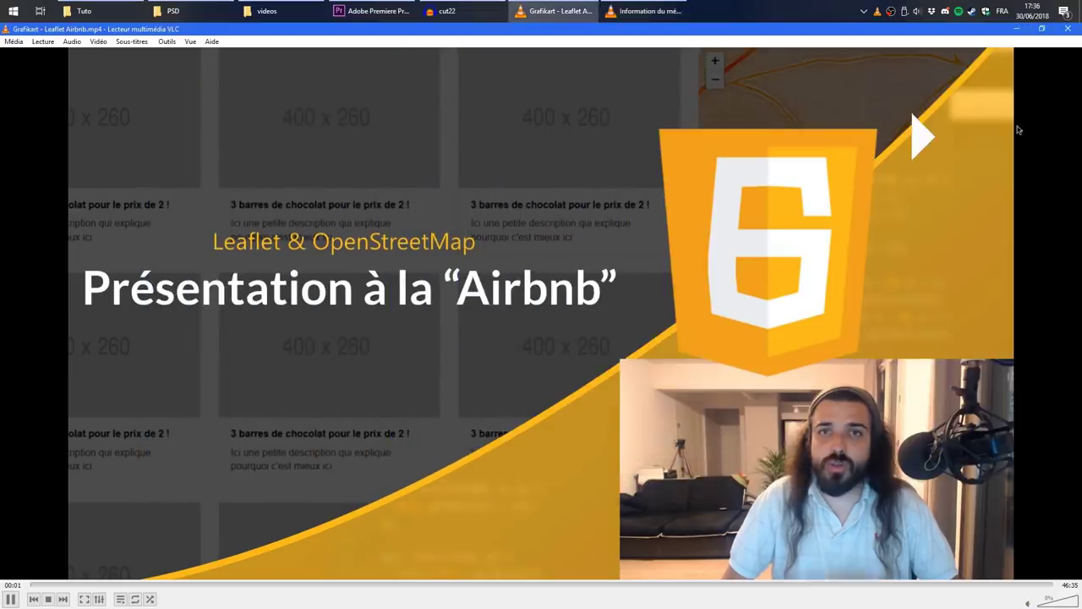
# Step: Examine the input bitrate statistics of the Leaflet Airbnb video during playback, jumping ahead to about 01:23
pyautogui.hotkey('alt', 'Tab')
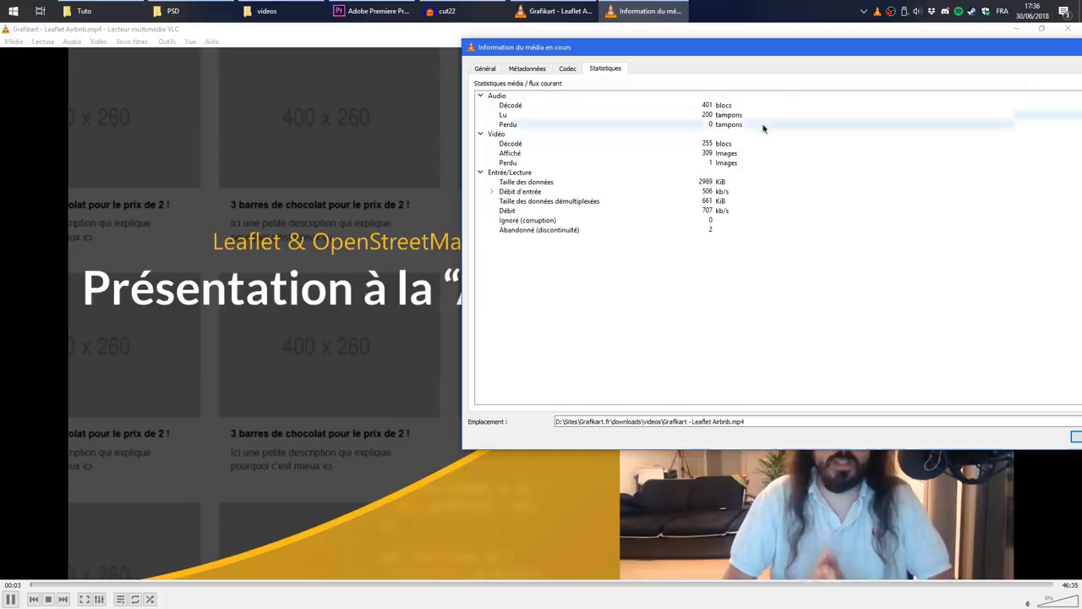
pyautogui.click(492, 191)
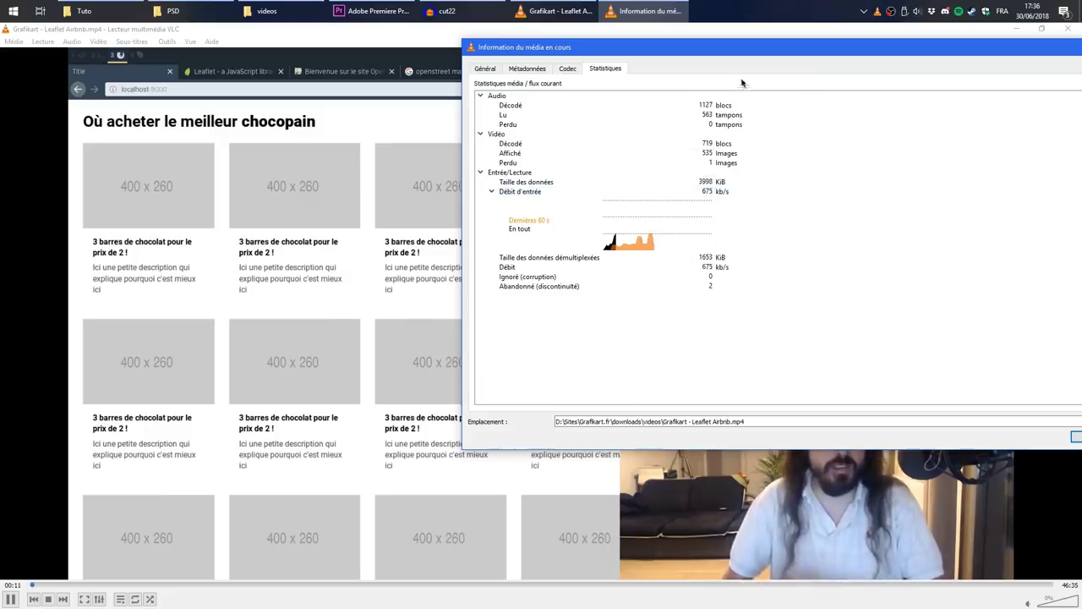
pyautogui.moveTo(736, 52); pyautogui.dragTo(677, 46)
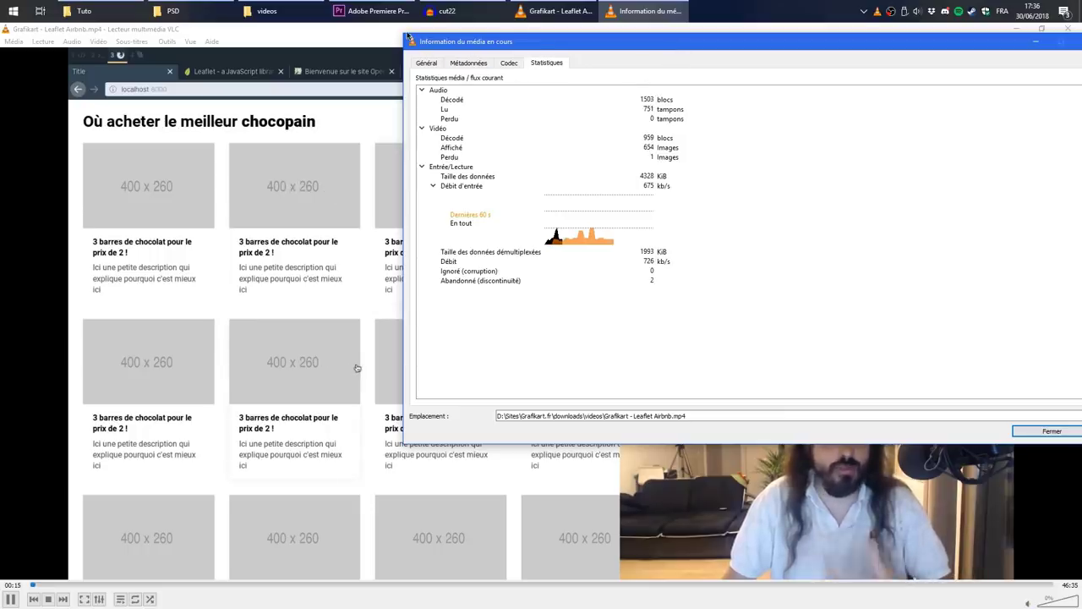
pyautogui.moveTo(489, 45); pyautogui.dragTo(520, 37)
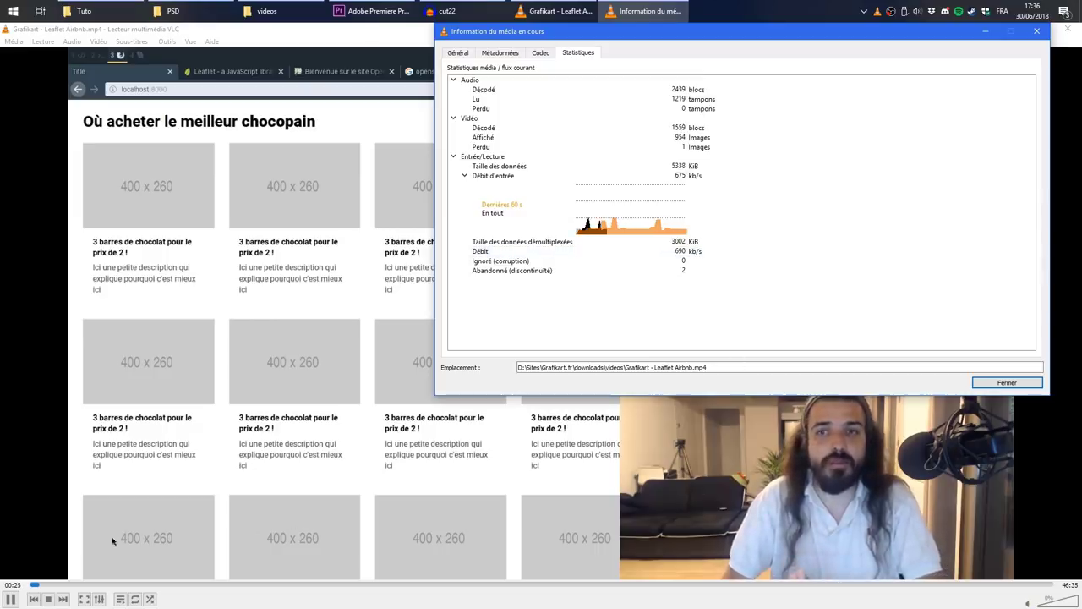
pyautogui.click(59, 585)
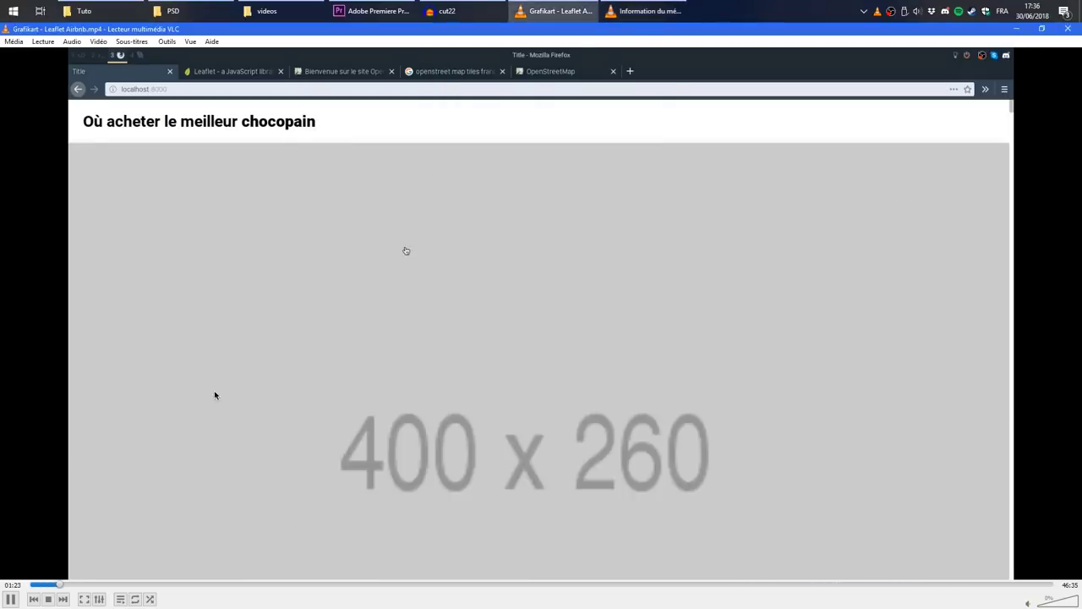
pyautogui.click(643, 11)
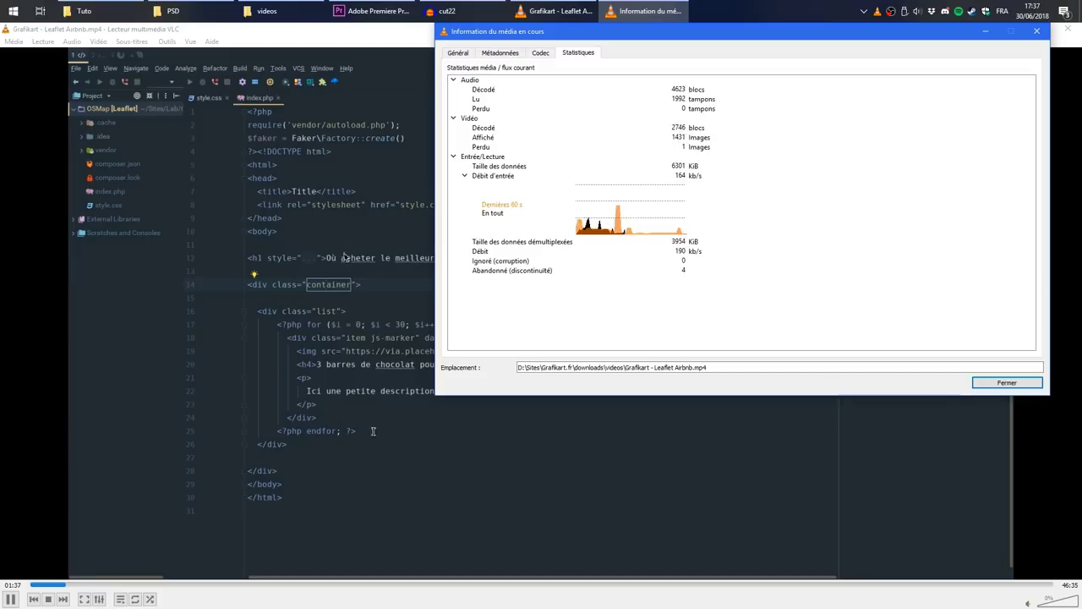
# Step: Close the media information, VLC and the videos folder to return to the export settings in Premiere Pro
pyautogui.click(1038, 31)
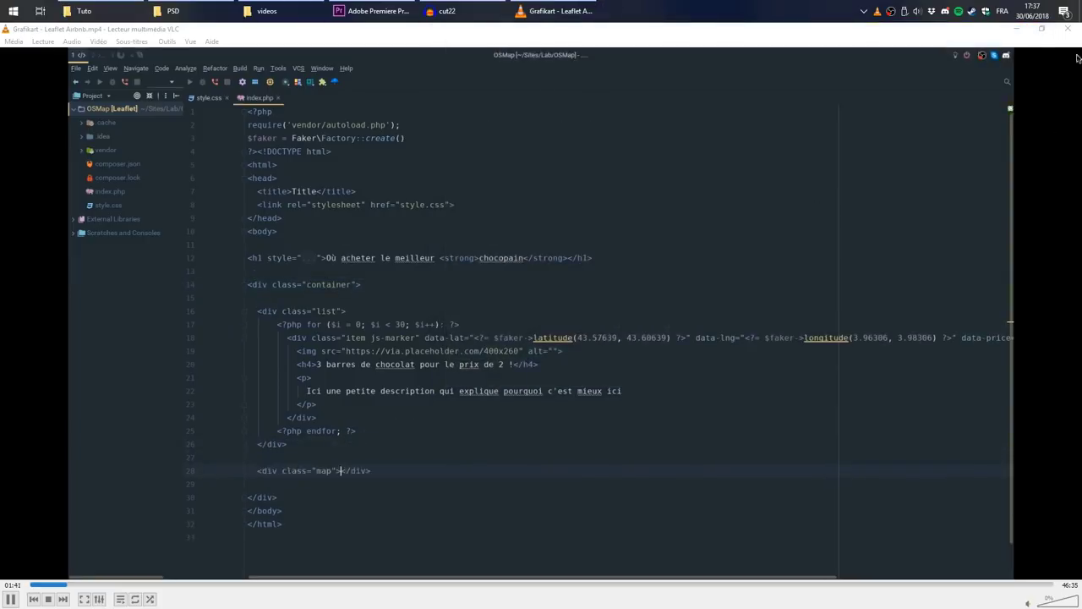
pyautogui.click(1068, 28)
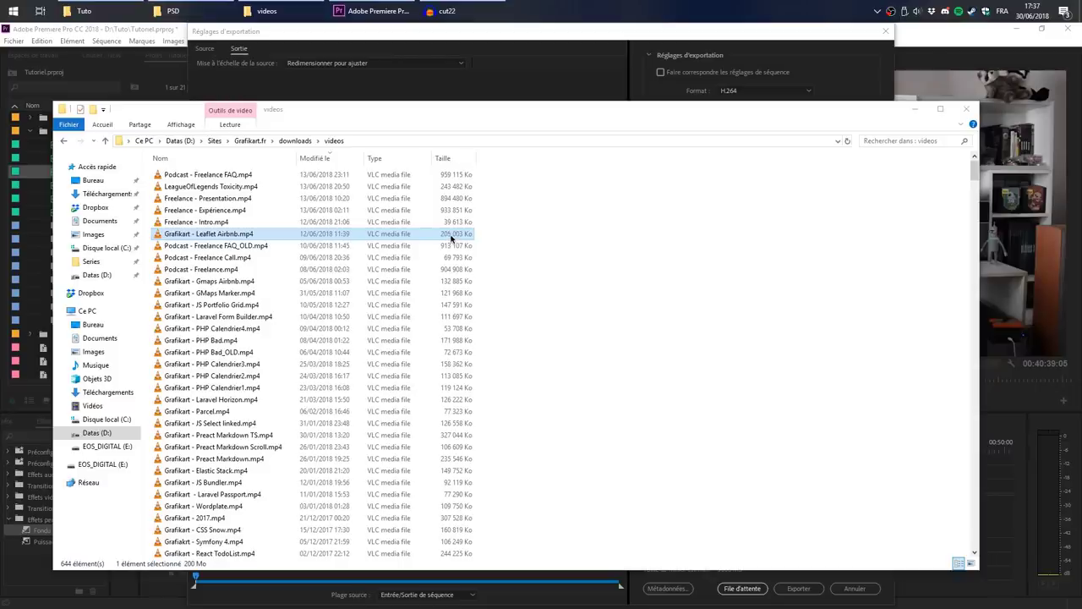
pyautogui.click(962, 108)
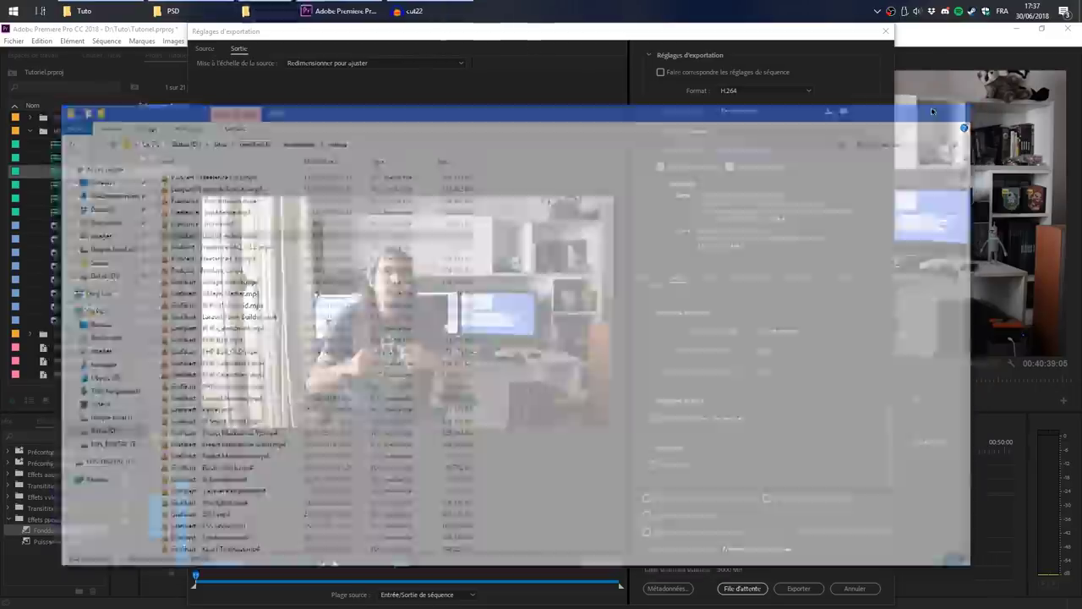
# Step: Try the AVI export format with the Grafikart Lossless and GrafikartLess presets, review the video settings and cancel the export
pyautogui.click(744, 91)
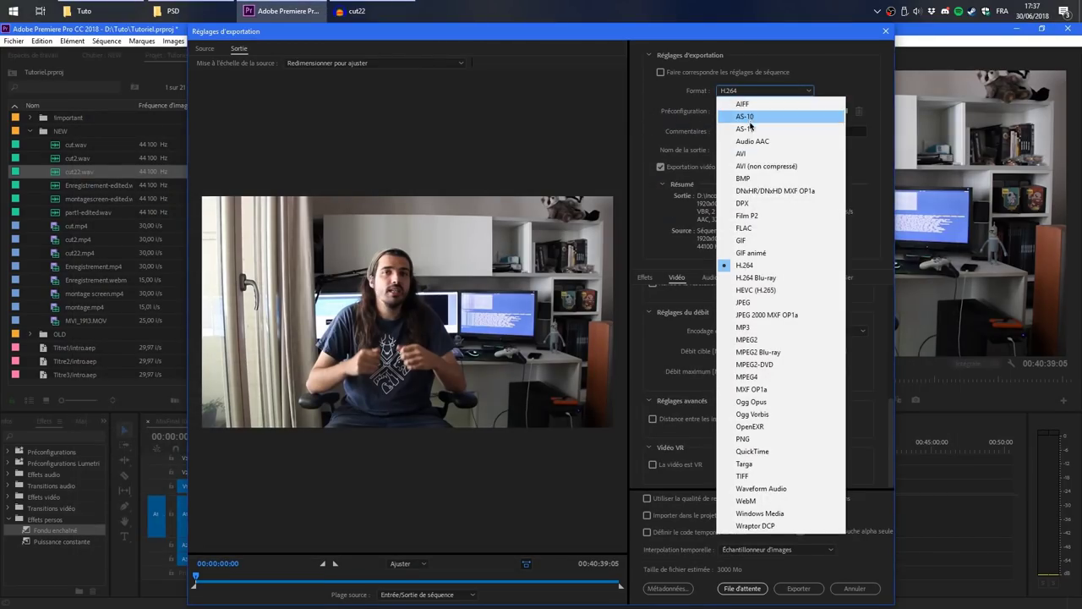
pyautogui.click(743, 154)
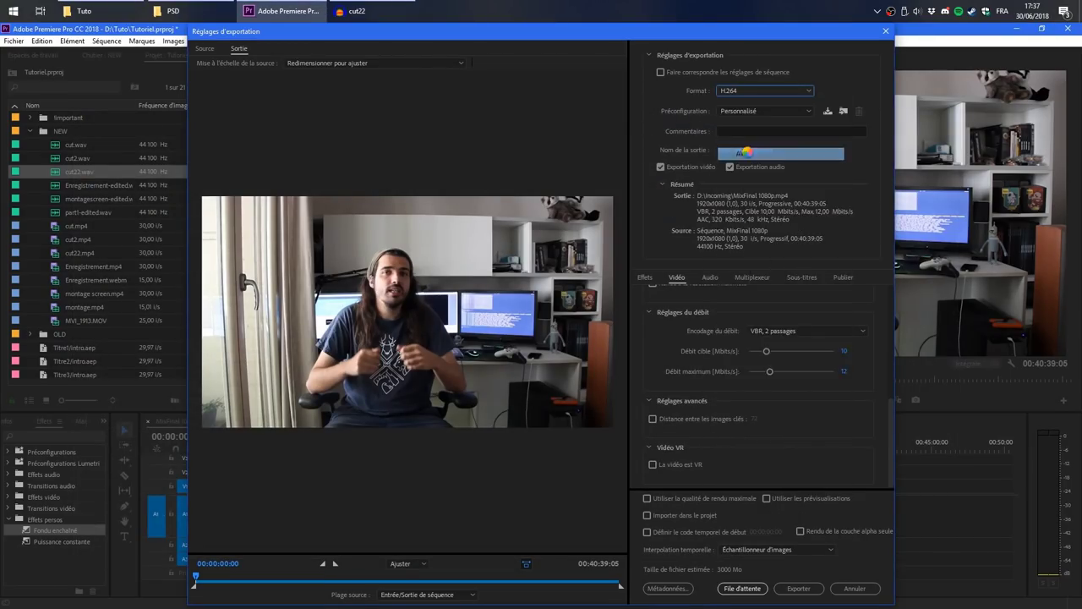
pyautogui.click(765, 111)
pyautogui.click(782, 125)
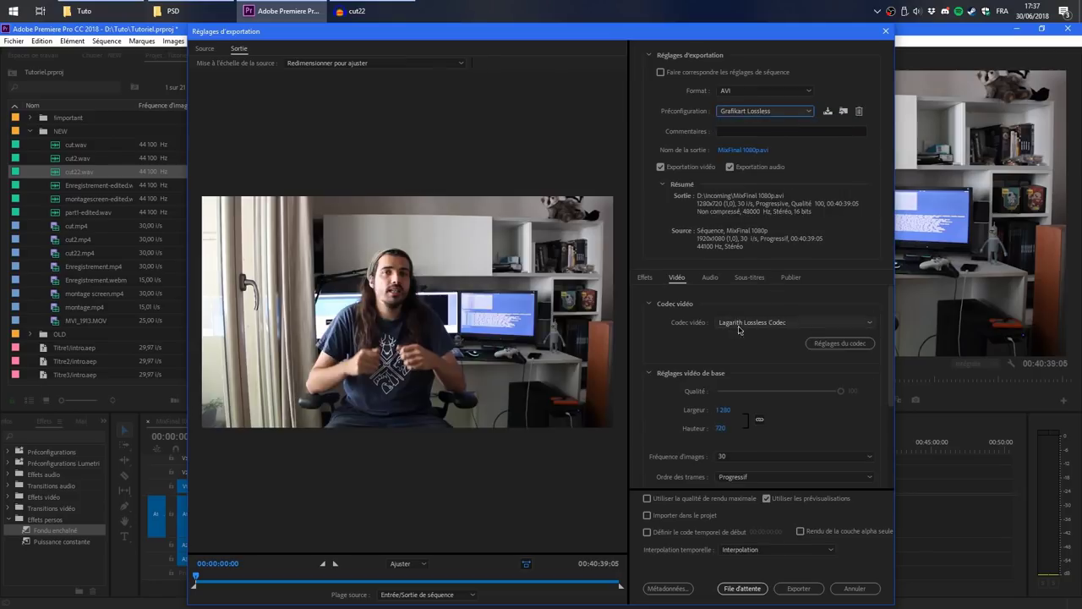
pyautogui.click(765, 111)
pyautogui.click(752, 134)
pyautogui.scroll(-1, 886, 342)
pyautogui.scroll(-2, 886, 341)
pyautogui.scroll(-3, 886, 346)
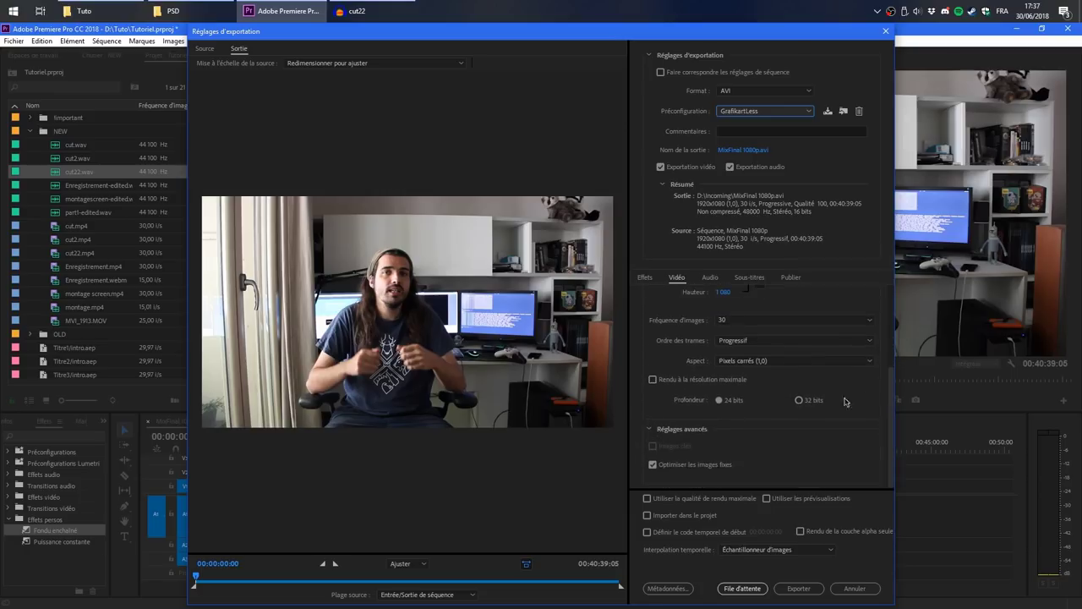
pyautogui.click(854, 588)
# Step: Open the Téléchargements folder in File Explorer and select Mix Final.avi
pyautogui.press('super+e')
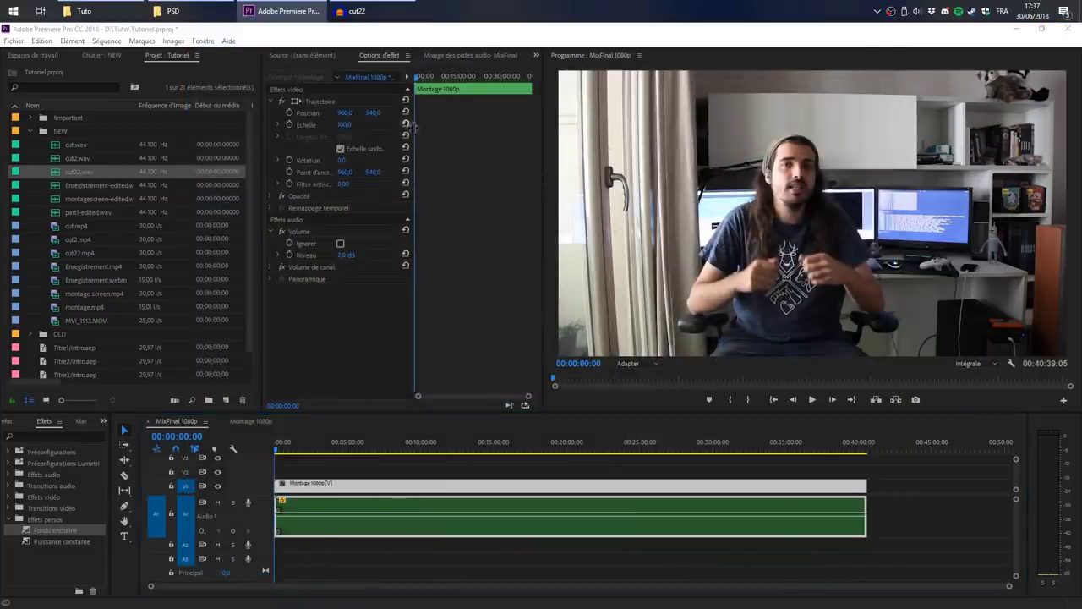
pyautogui.doubleClick(261, 221)
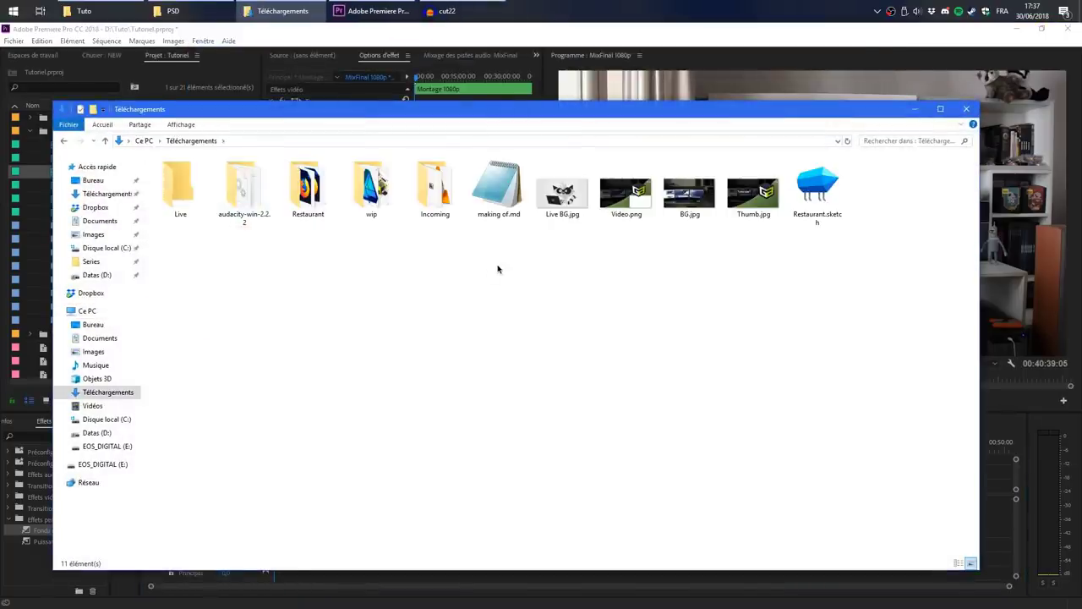
pyautogui.click(306, 6)
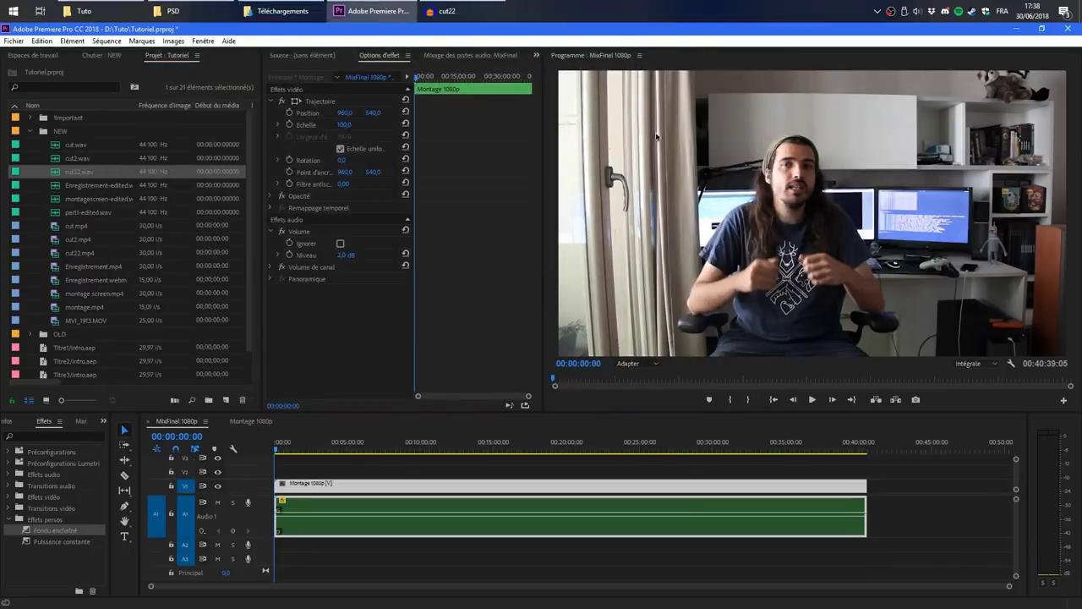
pyautogui.click(282, 12)
pyautogui.click(880, 194)
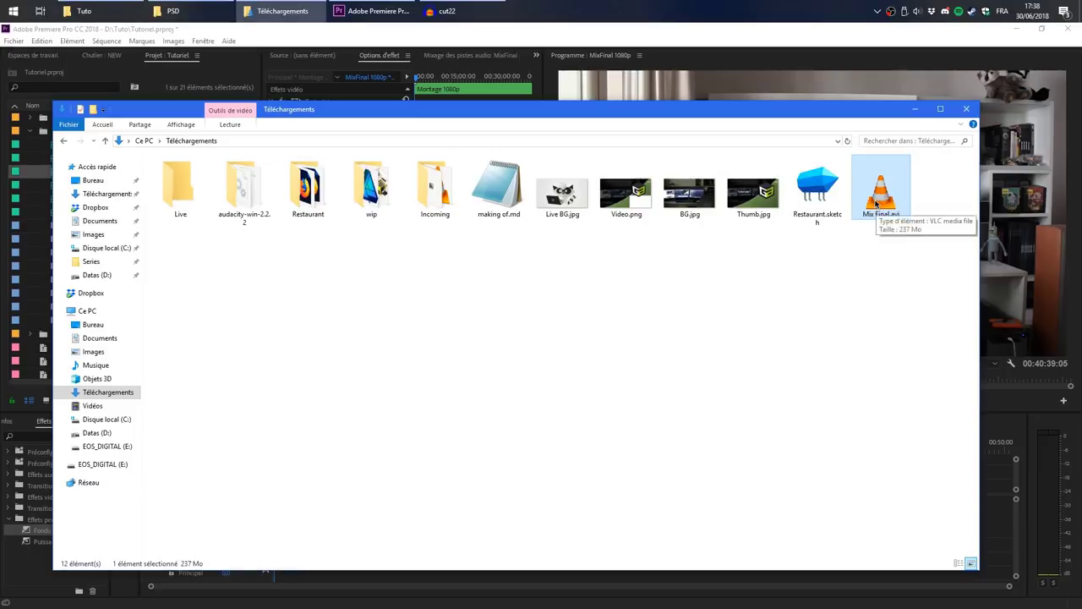
# Step: Launch HandBrake and load Mix Final.avi from the Téléchargements folder as its source
pyautogui.press('super')
pyautogui.write('hand')
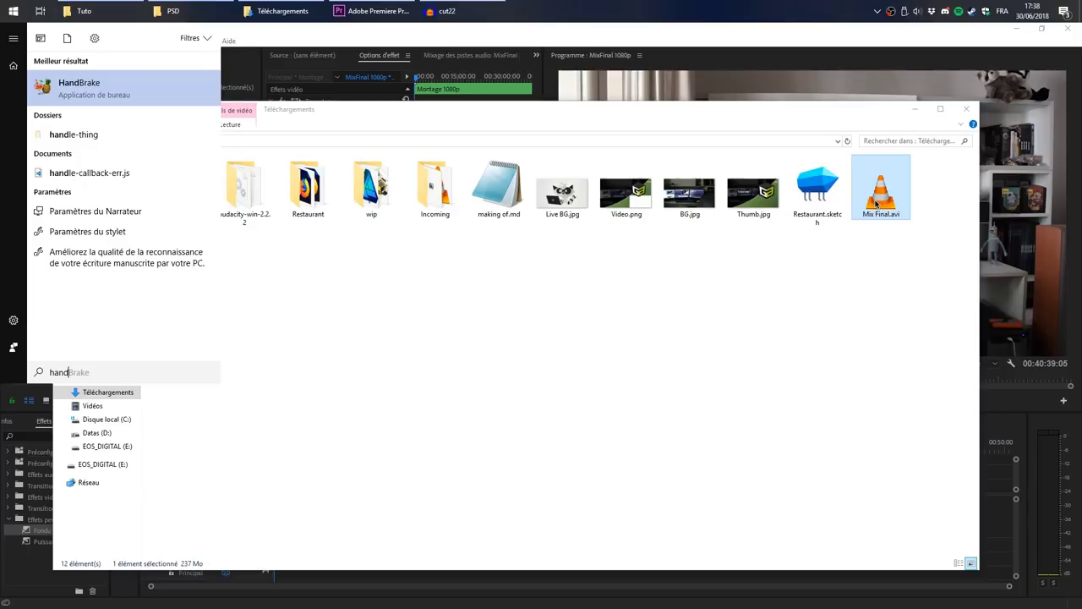
pyautogui.press('Return')
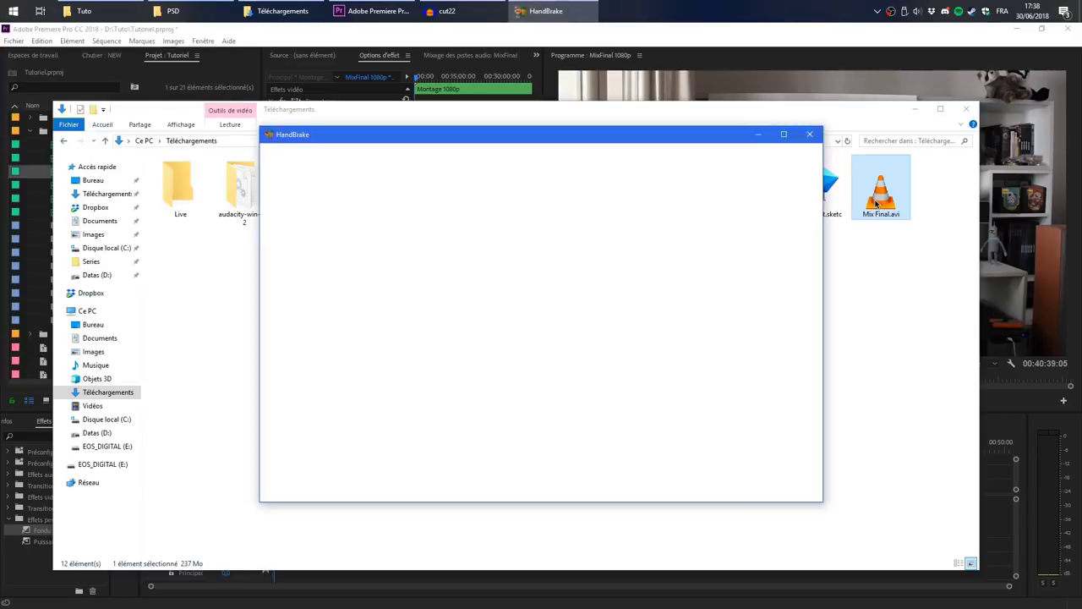
pyautogui.moveTo(534, 145); pyautogui.dragTo(496, 135)
pyautogui.moveTo(880, 203); pyautogui.dragTo(550, 250)
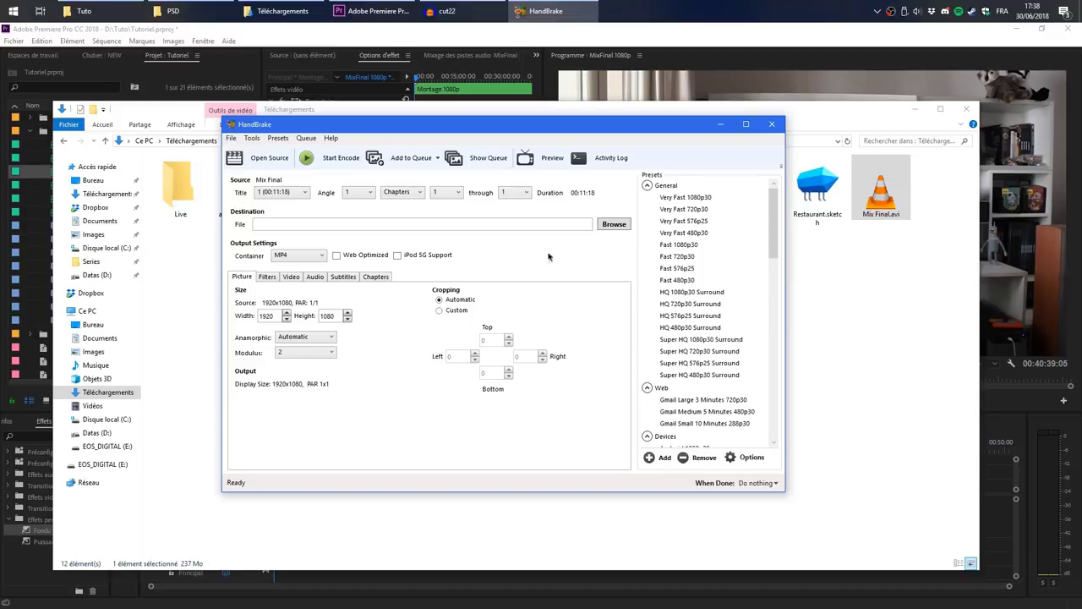
# Step: Examine HandBrake's picture, filter, video and audio encoding settings for Mix Final
pyautogui.click(291, 277)
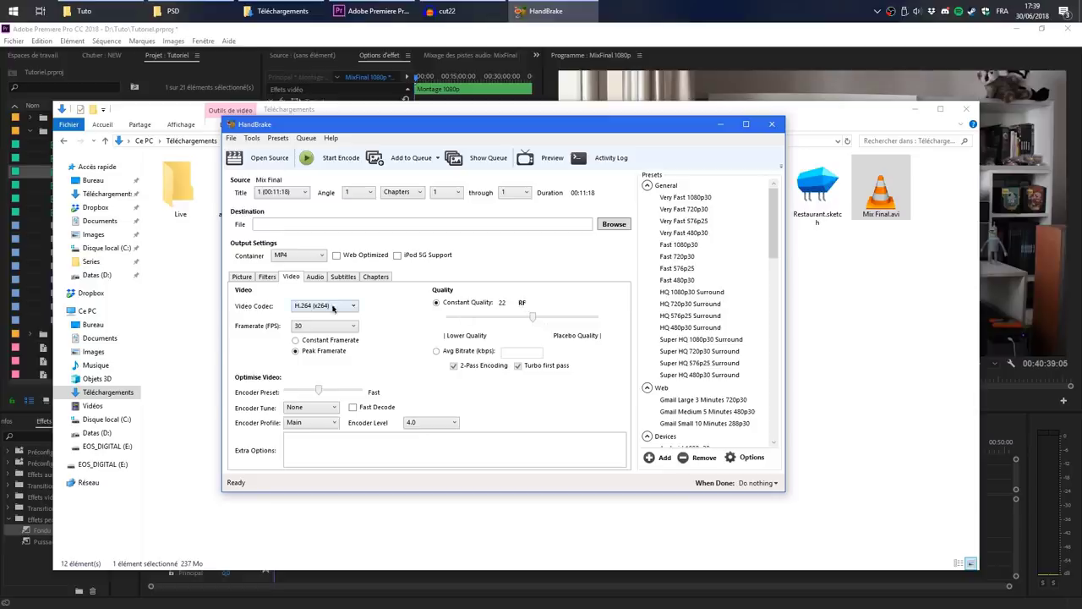
pyautogui.click(245, 278)
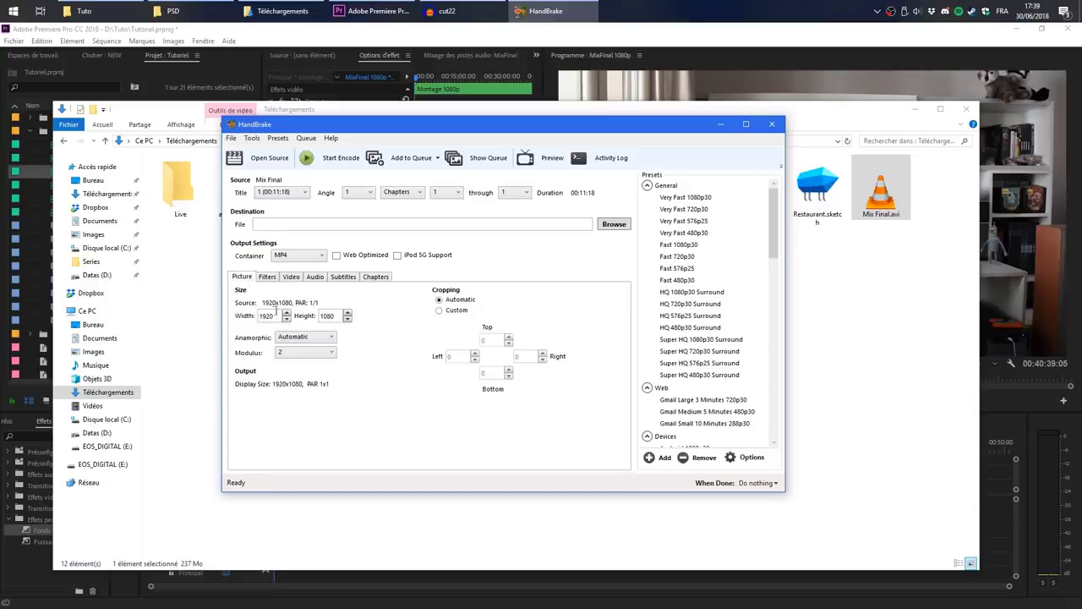
pyautogui.click(268, 280)
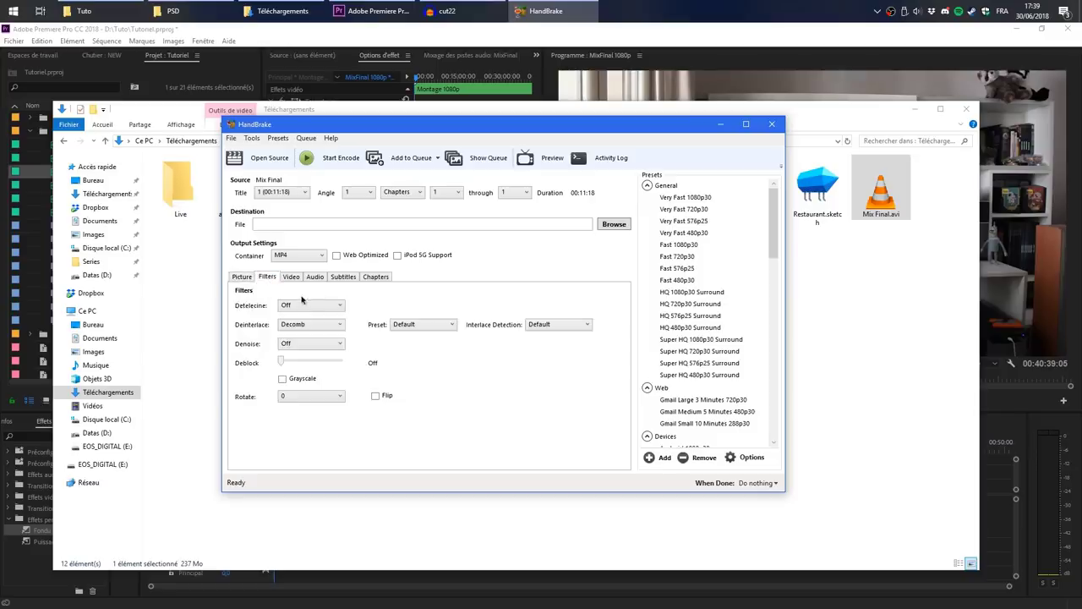
pyautogui.click(292, 279)
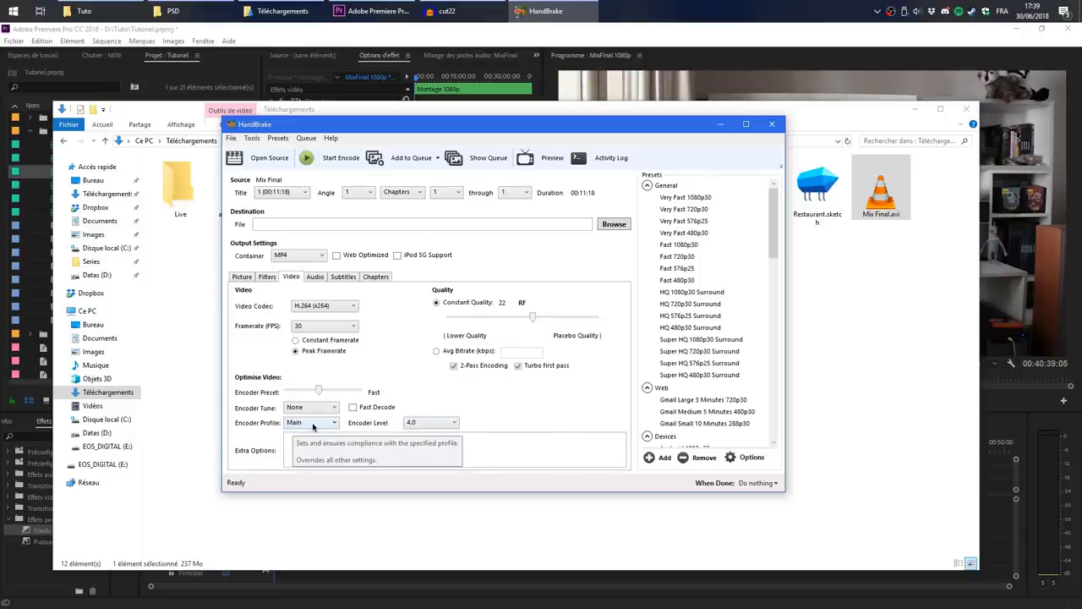
pyautogui.click(313, 278)
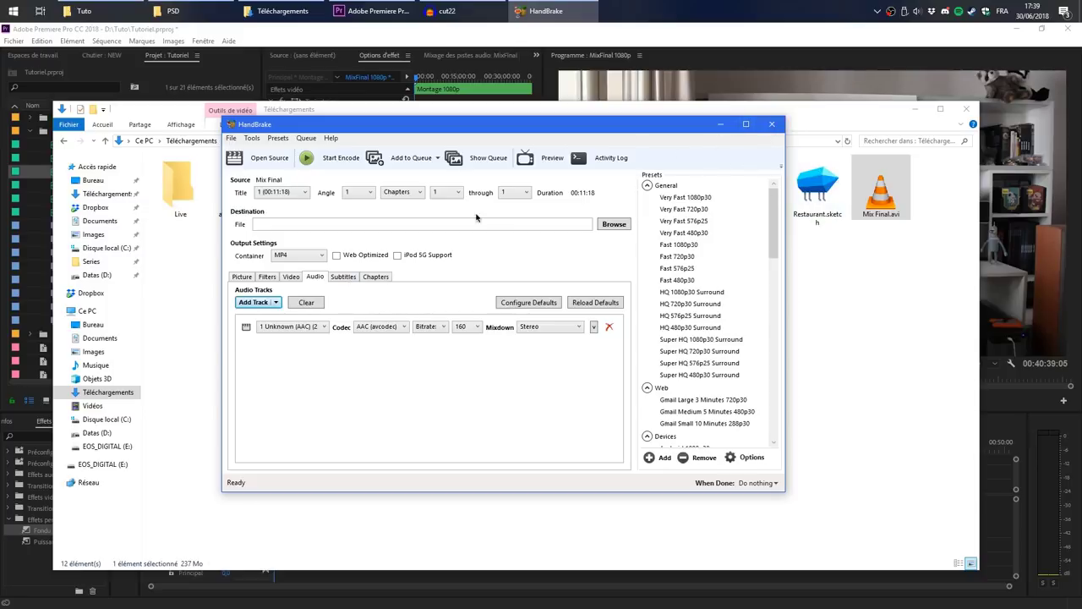
# Step: Open the destination file selection, cancel it and close HandBrake without encoding
pyautogui.click(615, 225)
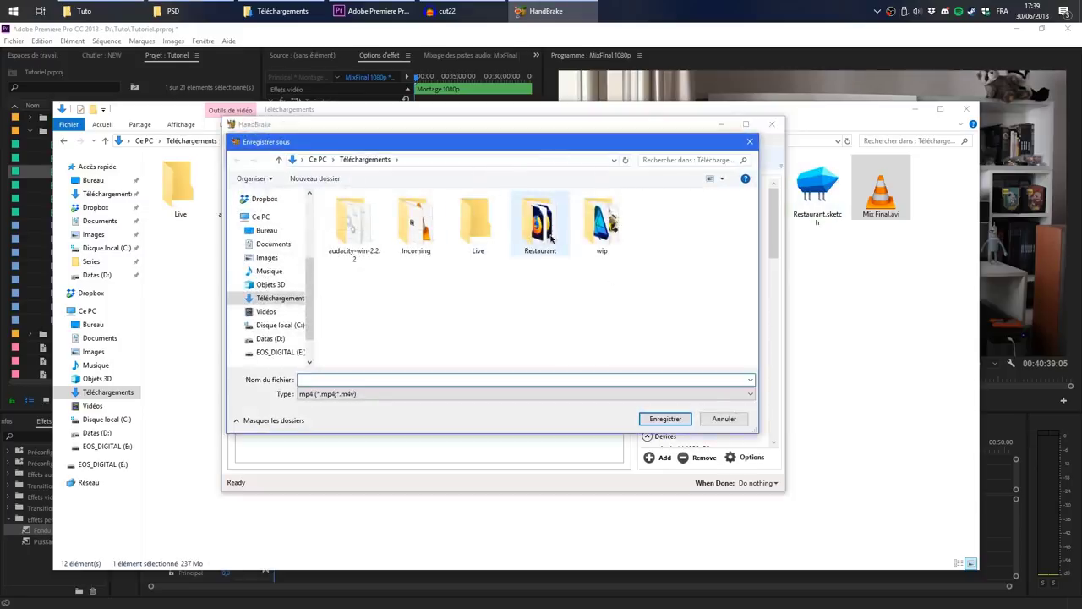
pyautogui.click(723, 419)
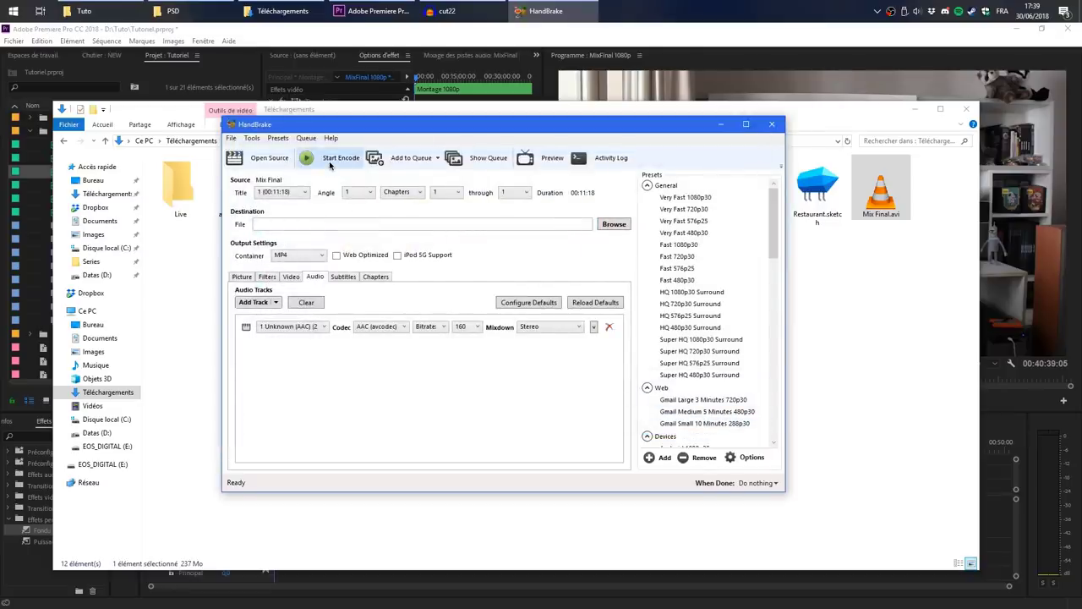
pyautogui.click(774, 126)
# Step: Open the Grafikart.fr shortcut in the Vidéos folder and look through the list of published video files
pyautogui.hotkey('alt', 'Left')
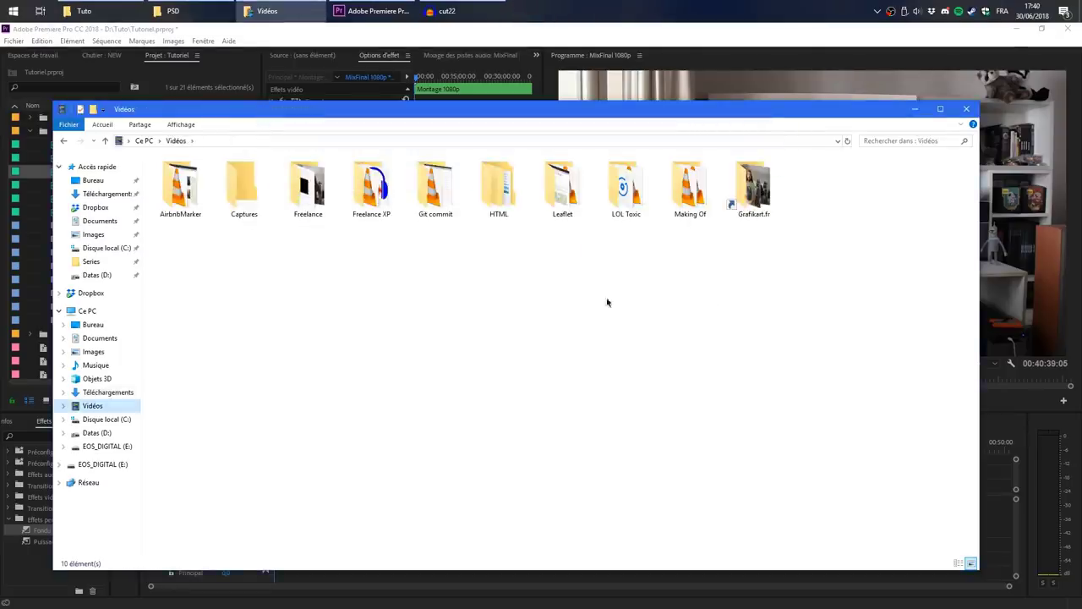
pyautogui.doubleClick(757, 204)
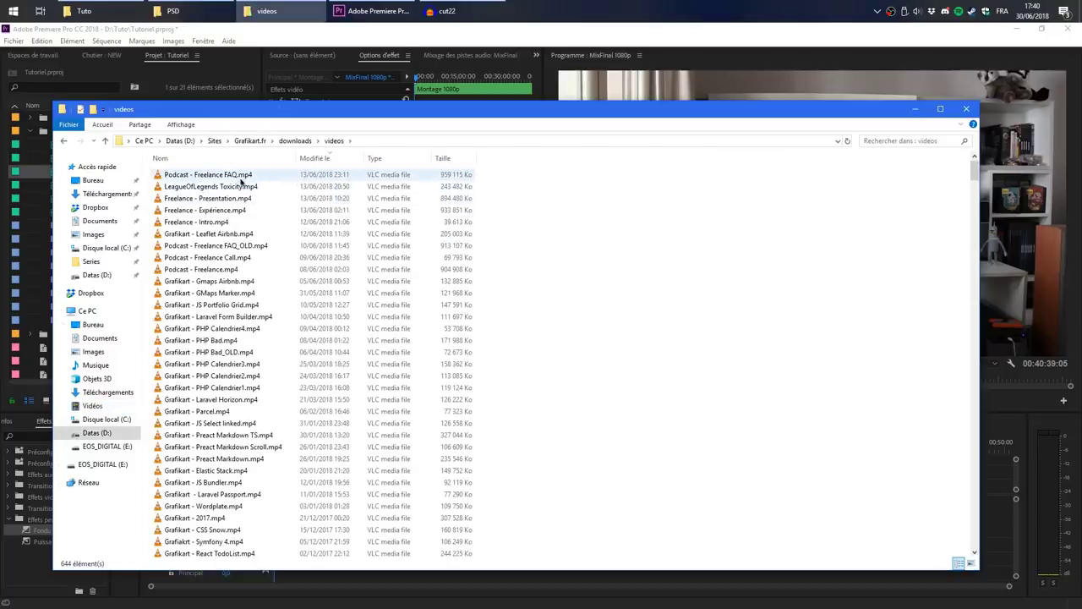
pyautogui.scroll(-20, 273, 305)
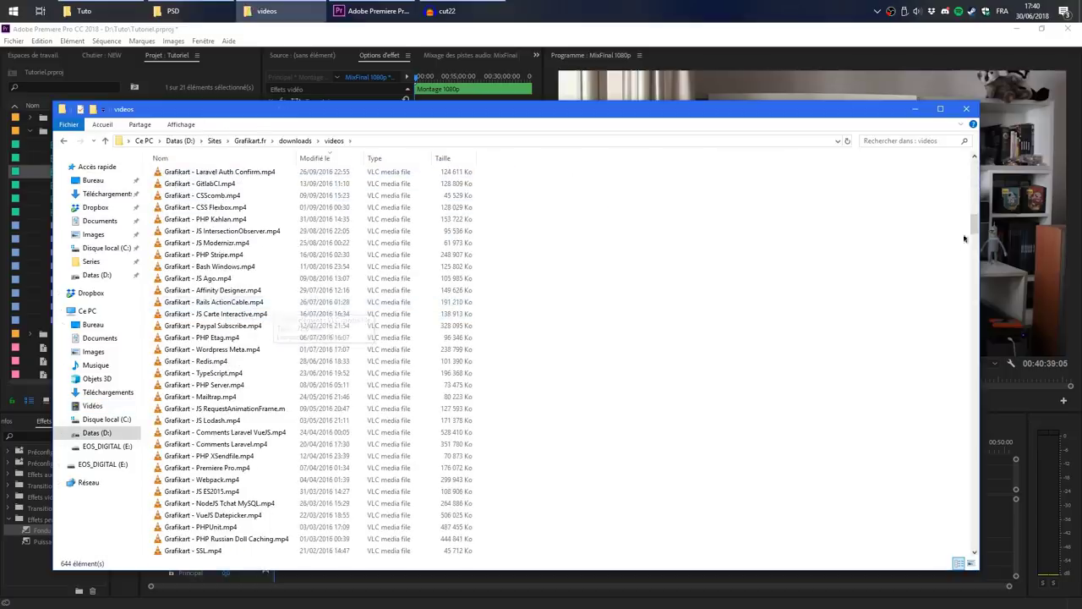
pyautogui.moveTo(976, 230); pyautogui.dragTo(973, 165)
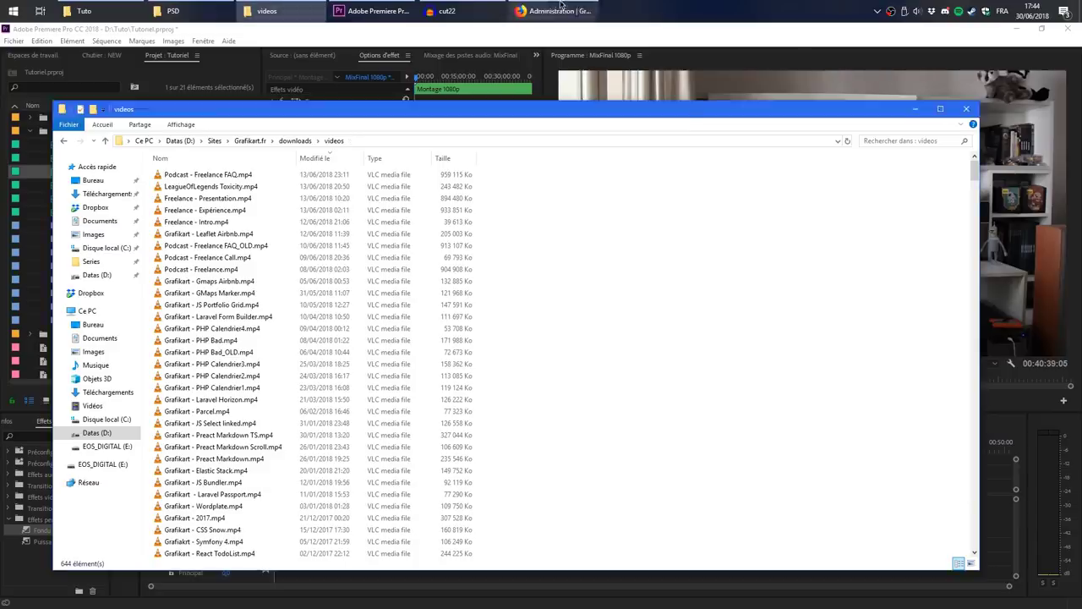
# Step: Switch to Firefox and review the Airbnb OpenStreetMap tutorial's edit page, highlighting its video file name and reading the Markdown article
pyautogui.click(554, 11)
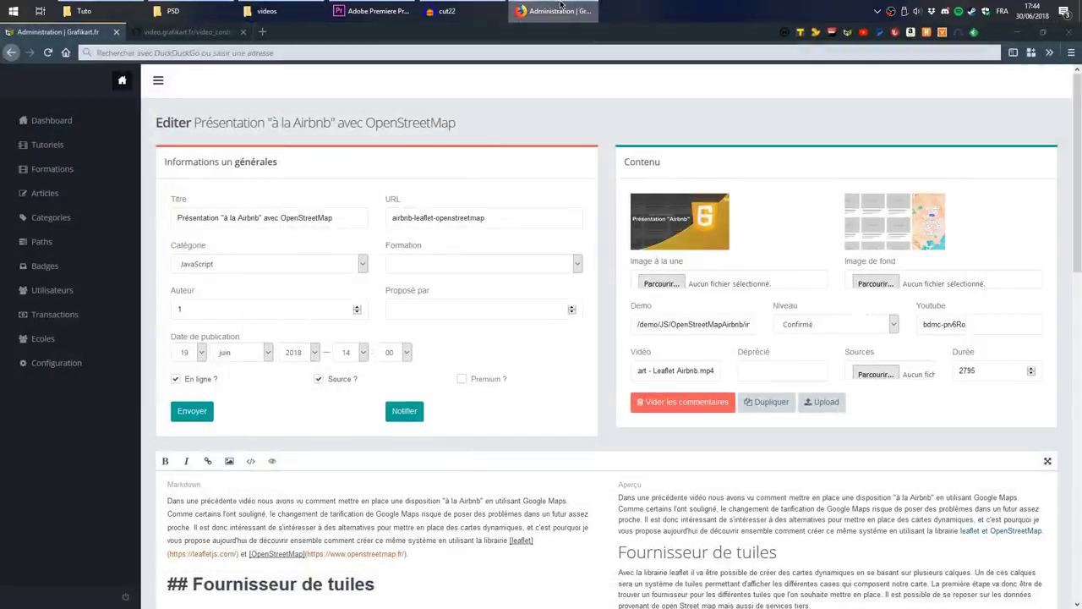
pyautogui.tripleClick(659, 371)
pyautogui.moveTo(659, 370); pyautogui.dragTo(622, 369)
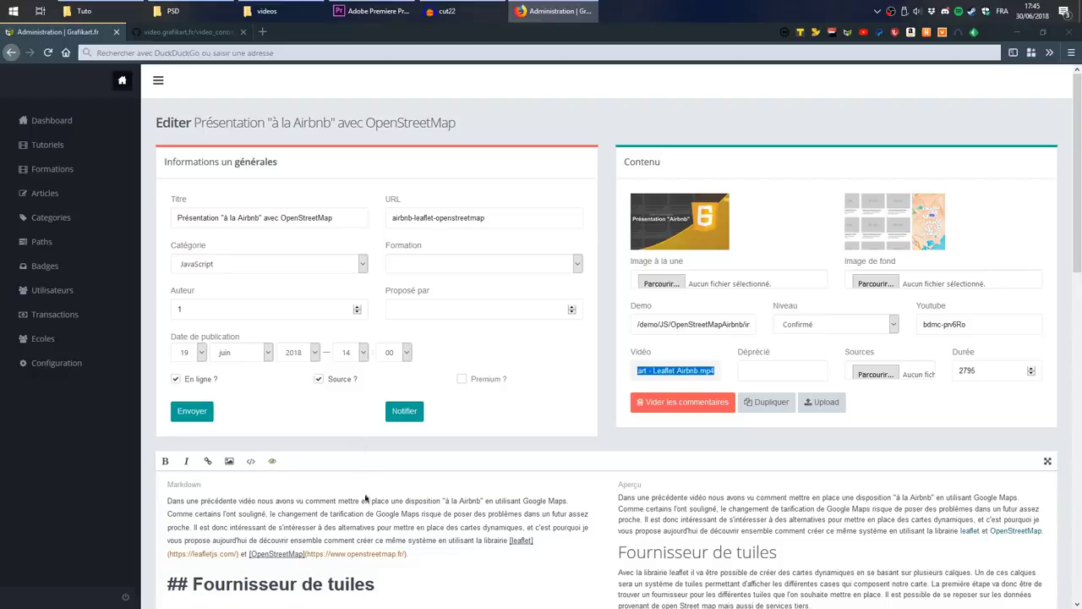
pyautogui.scroll(-2, 389, 508)
pyautogui.scroll(-3, 392, 497)
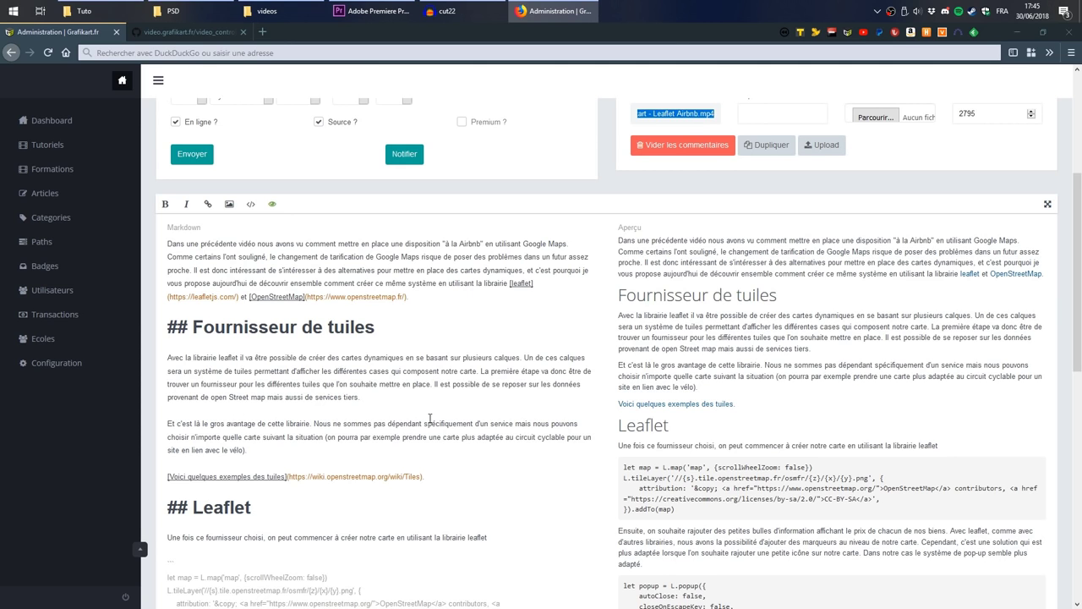
pyautogui.scroll(-3, 430, 418)
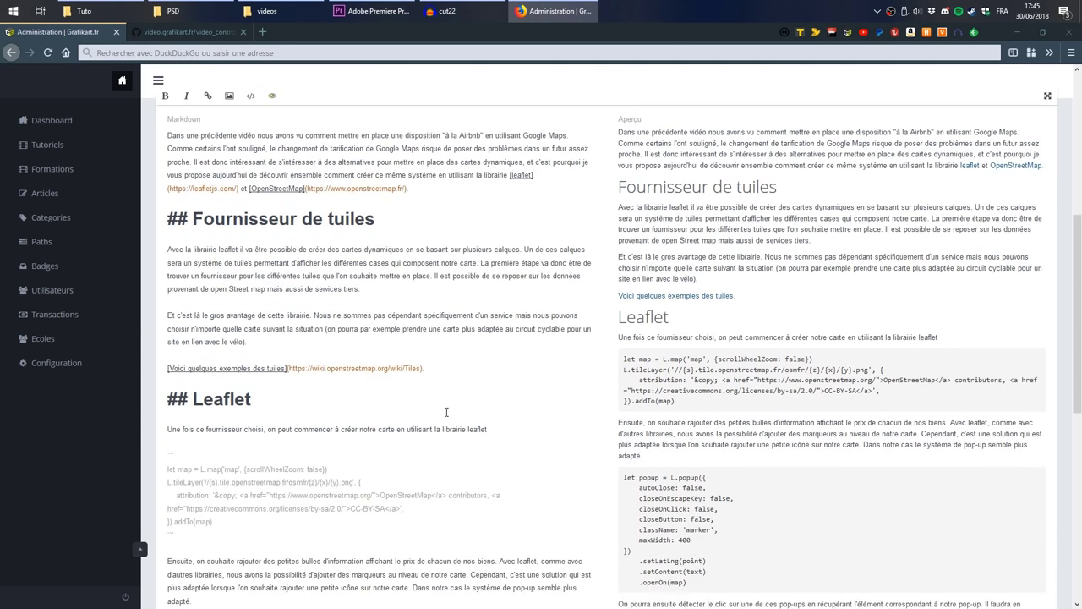
# Step: Highlight the Leaflet map code block in the article's Markdown and review the remaining text, code samples and general information form
pyautogui.moveTo(270, 381); pyautogui.dragTo(160, 322)
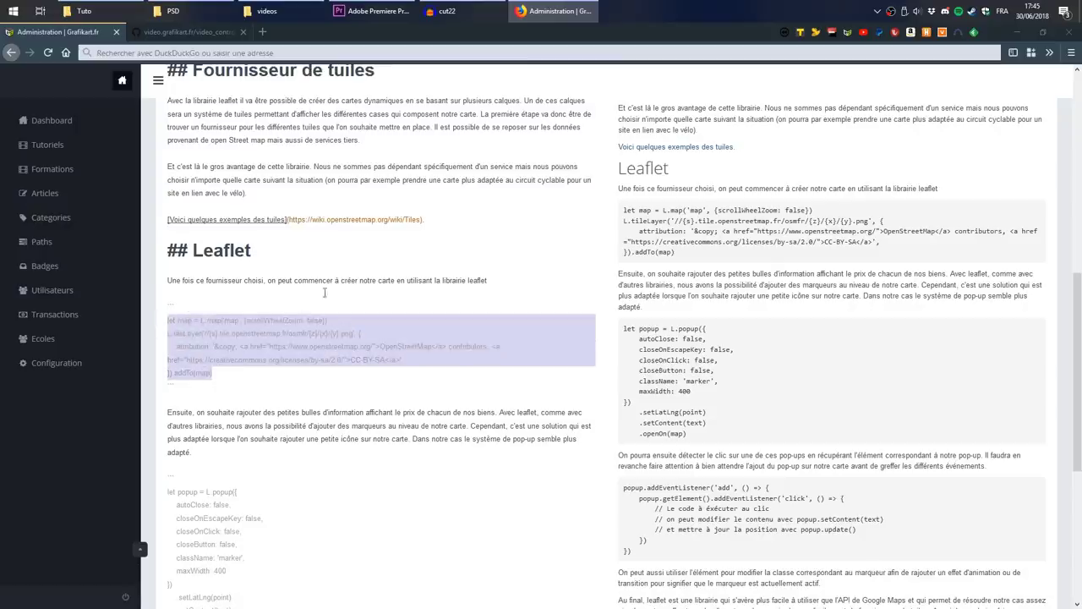
pyautogui.scroll(-2, 314, 368)
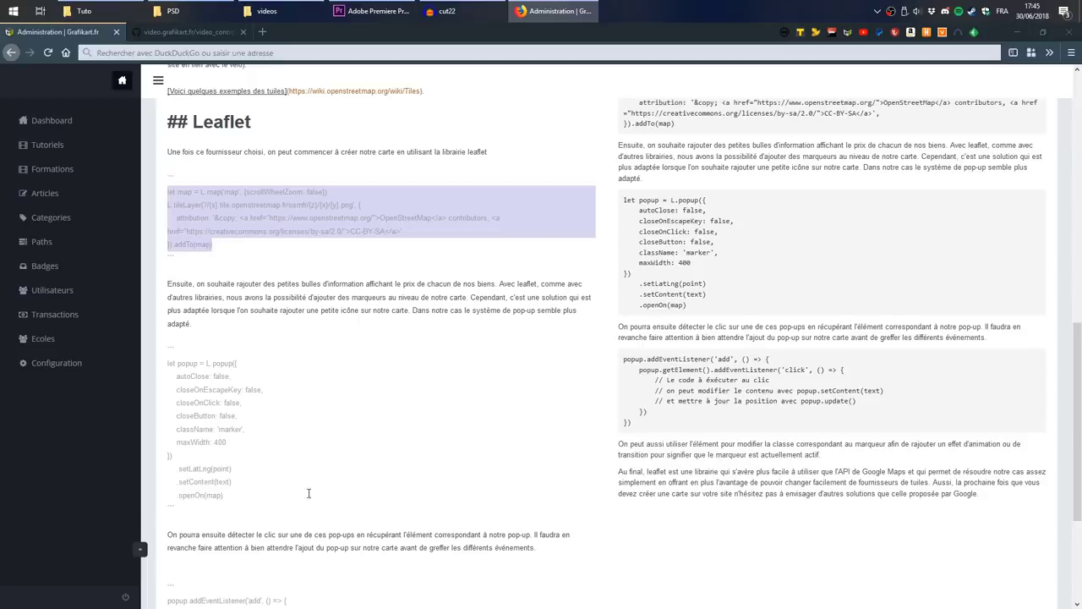
pyautogui.scroll(6, 253, 473)
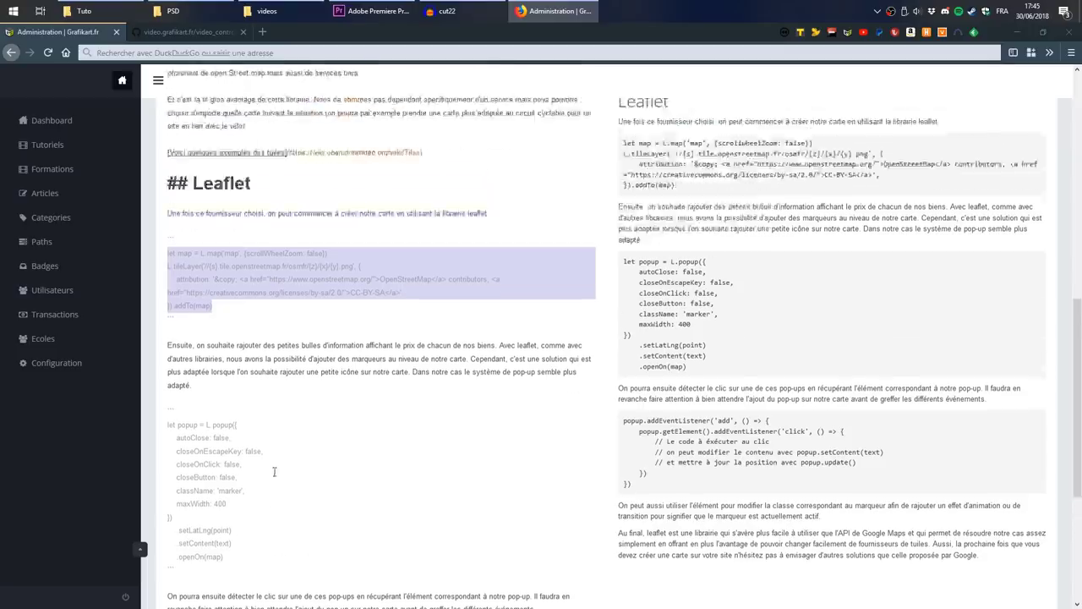
pyautogui.scroll(-9, 374, 360)
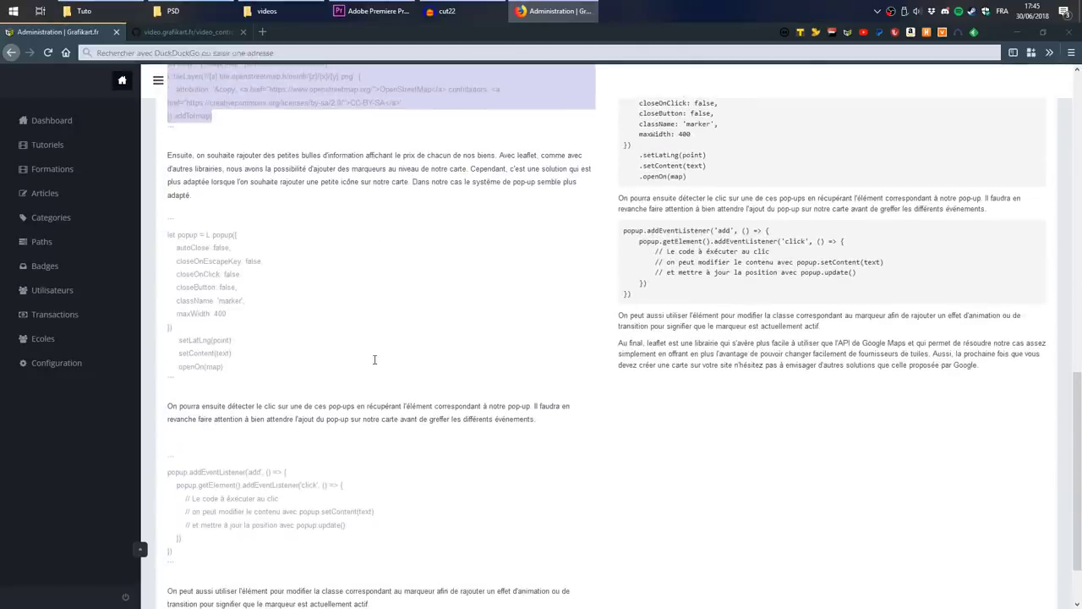
pyautogui.scroll(5, 374, 360)
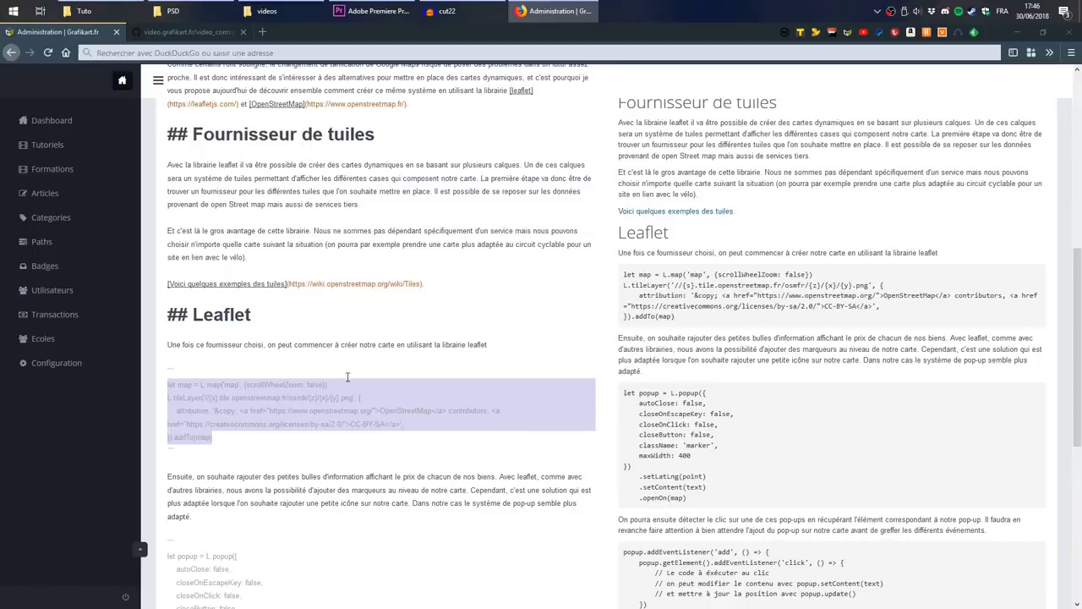
pyautogui.scroll(5, 347, 379)
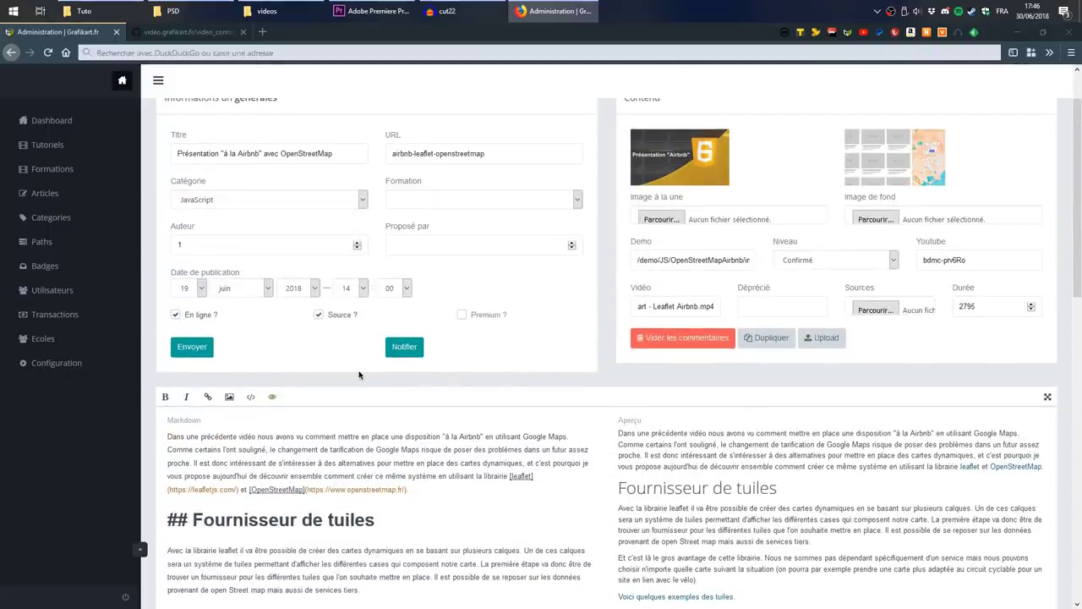
pyautogui.scroll(1, 358, 375)
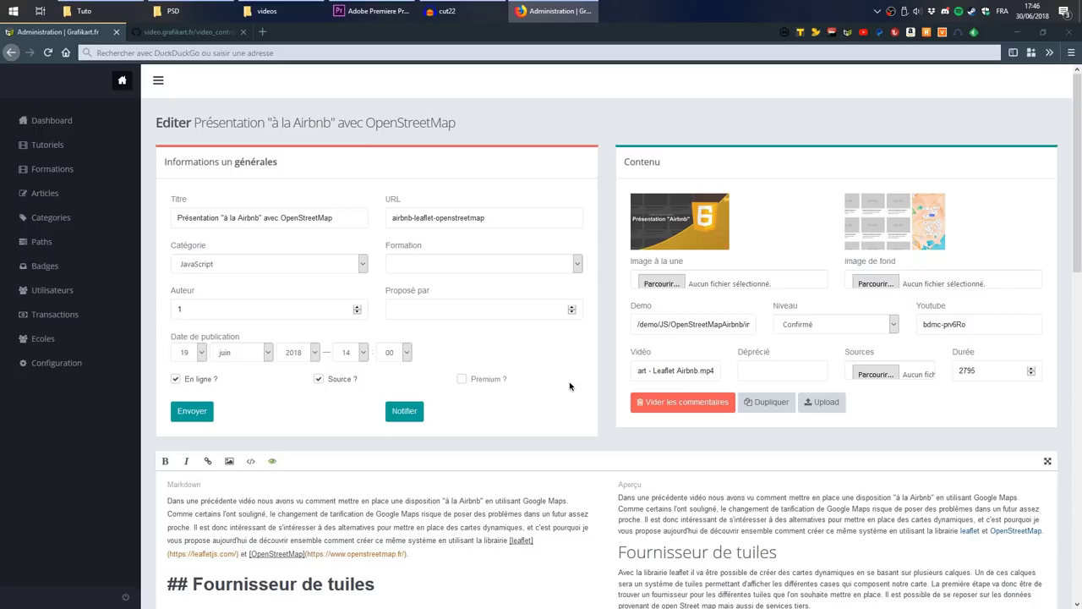
# Step: Switch to the video.grafikart.fr GitHub repository, return to its root and browse lib/api to json_api.ex
pyautogui.click(218, 35)
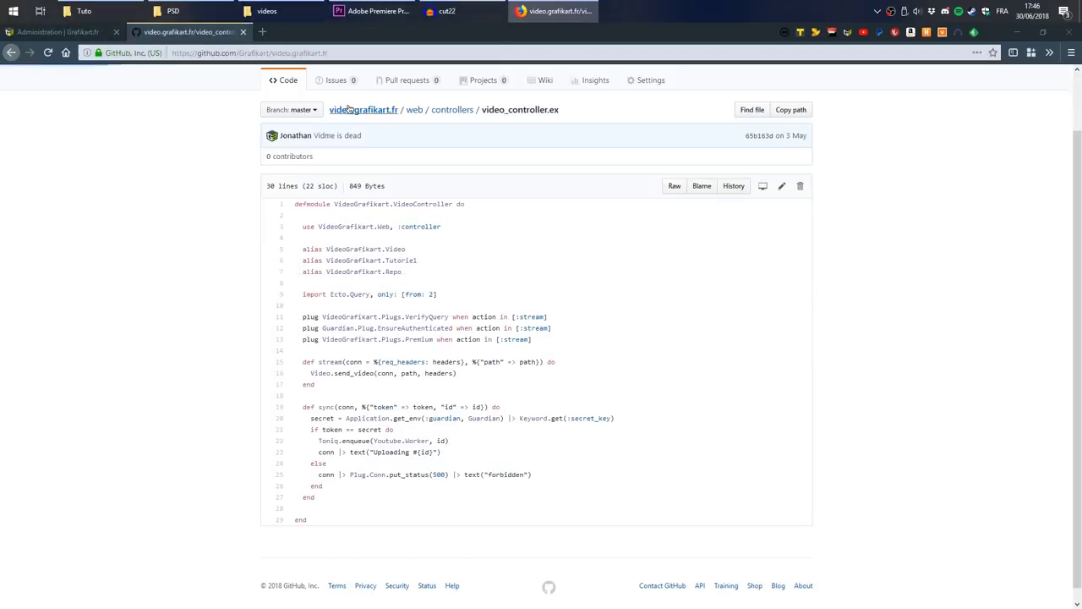
pyautogui.click(348, 110)
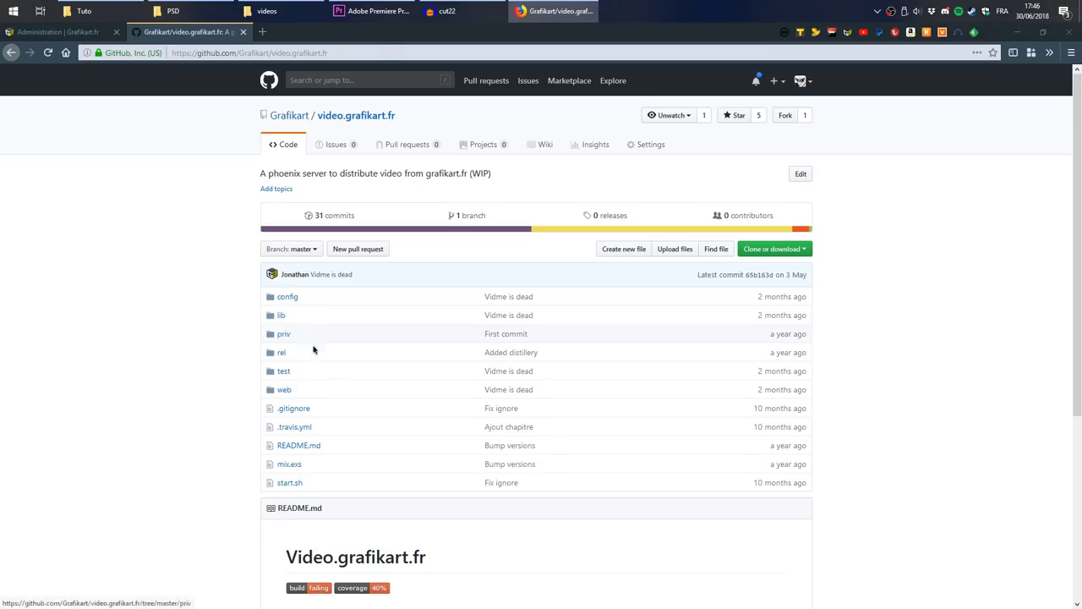
pyautogui.click(281, 316)
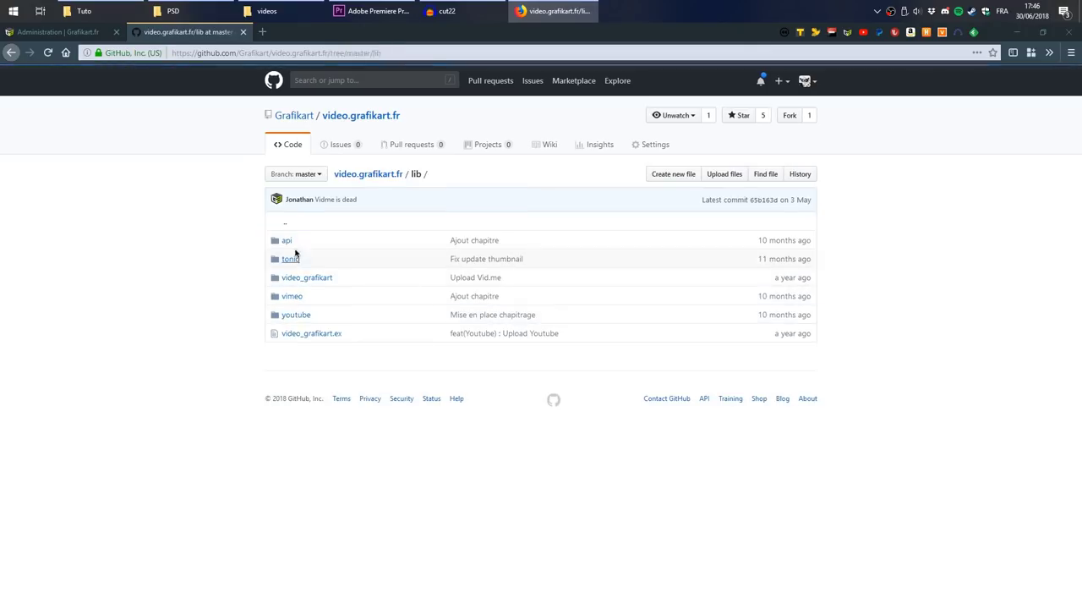
pyautogui.click(288, 241)
pyautogui.click(317, 243)
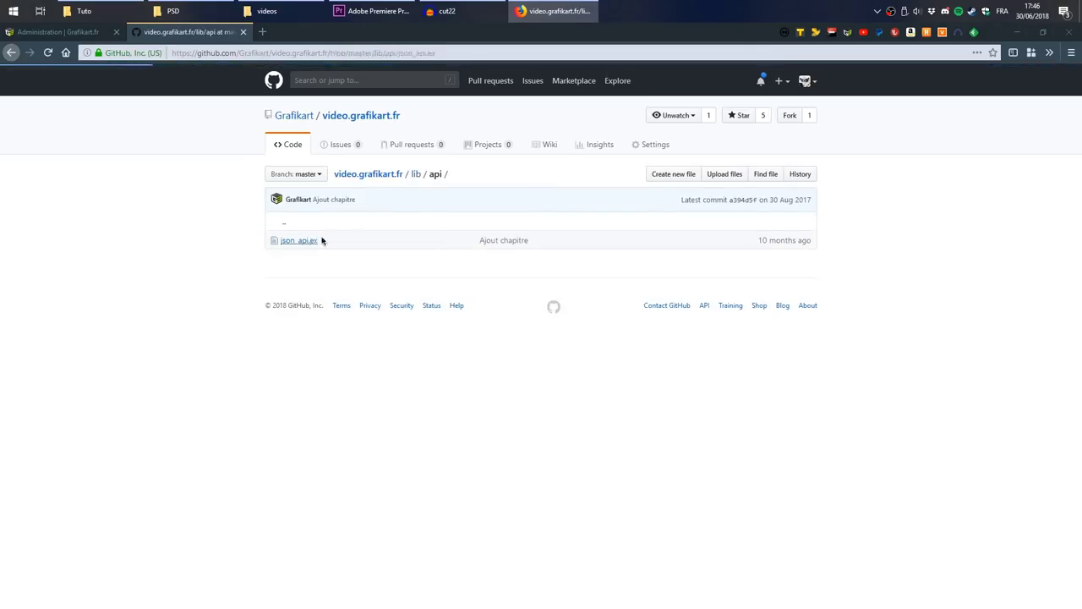
# Step: Open api.ex in the repository's lib/youtube folder and read through its YouTube upload, thumbnail and update functions
pyautogui.click(413, 173)
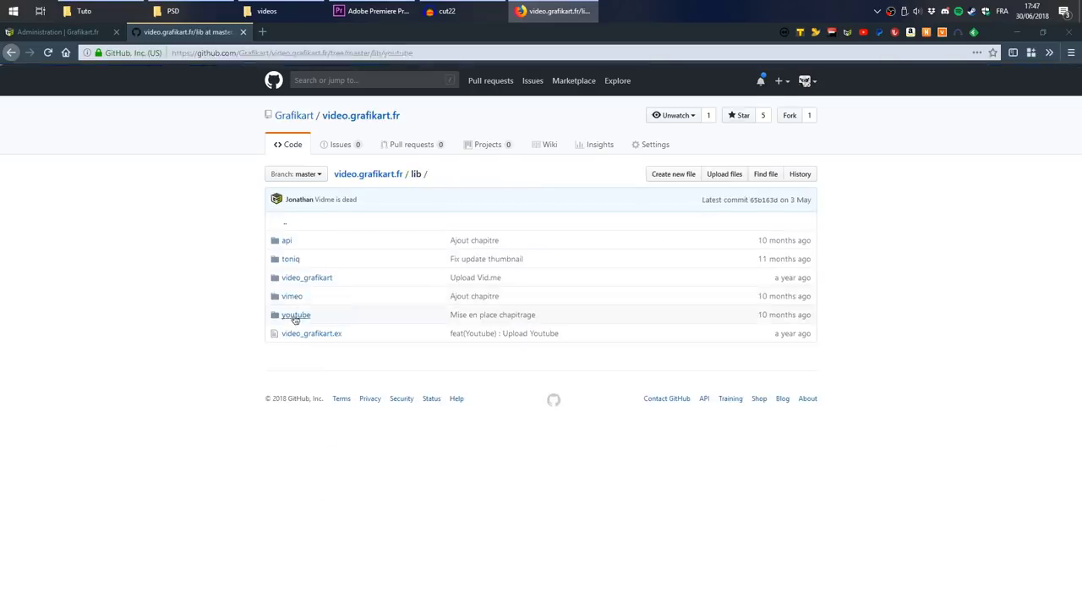
pyautogui.click(296, 313)
pyautogui.click(290, 240)
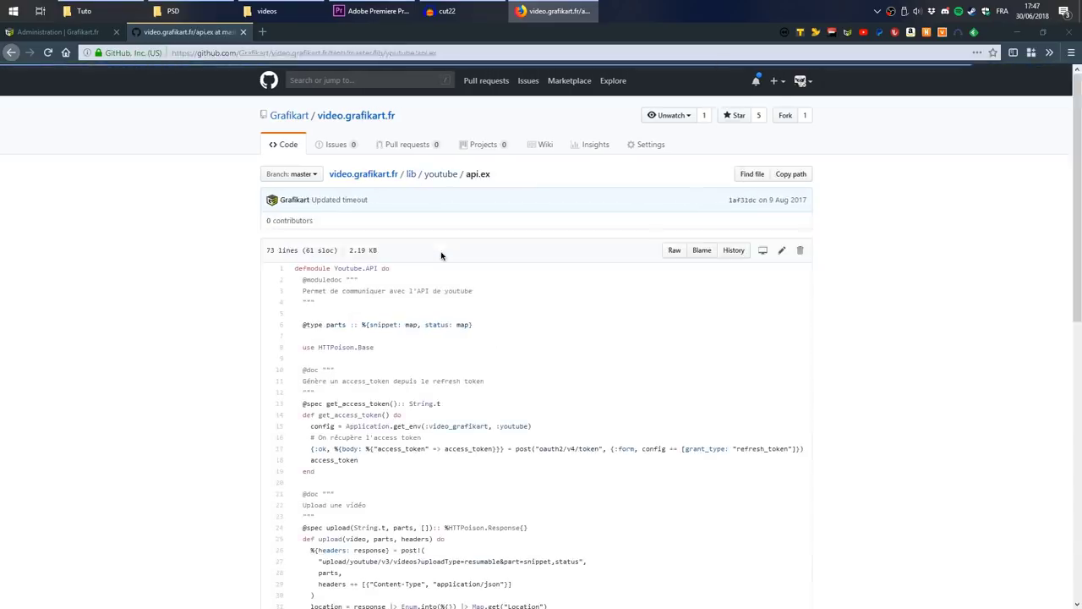
pyautogui.scroll(-5, 444, 254)
pyautogui.scroll(-2, 445, 253)
pyautogui.scroll(1, 447, 245)
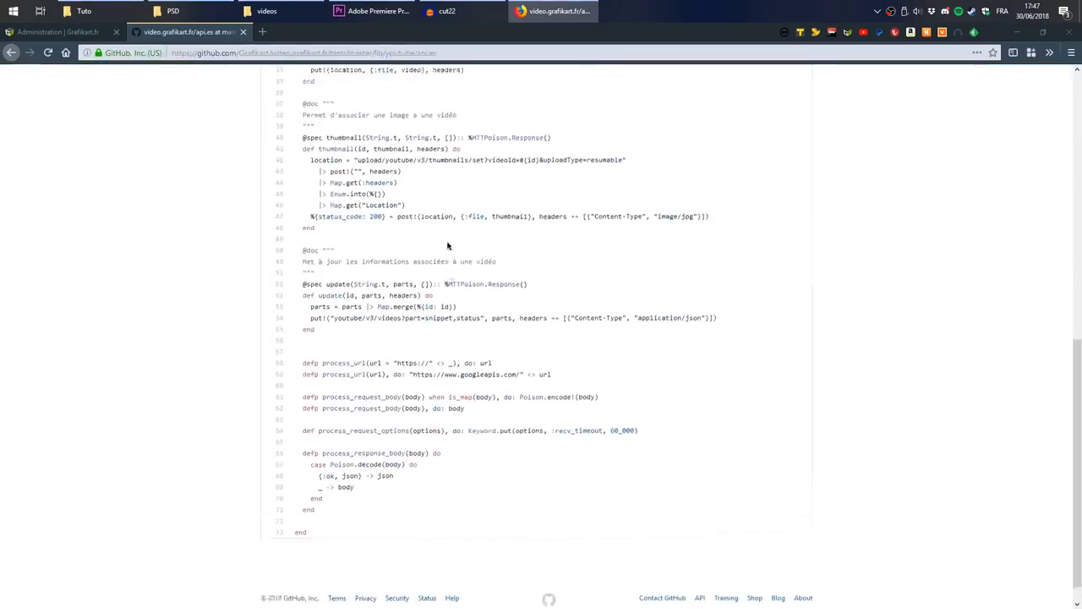
pyautogui.scroll(10, 372, 227)
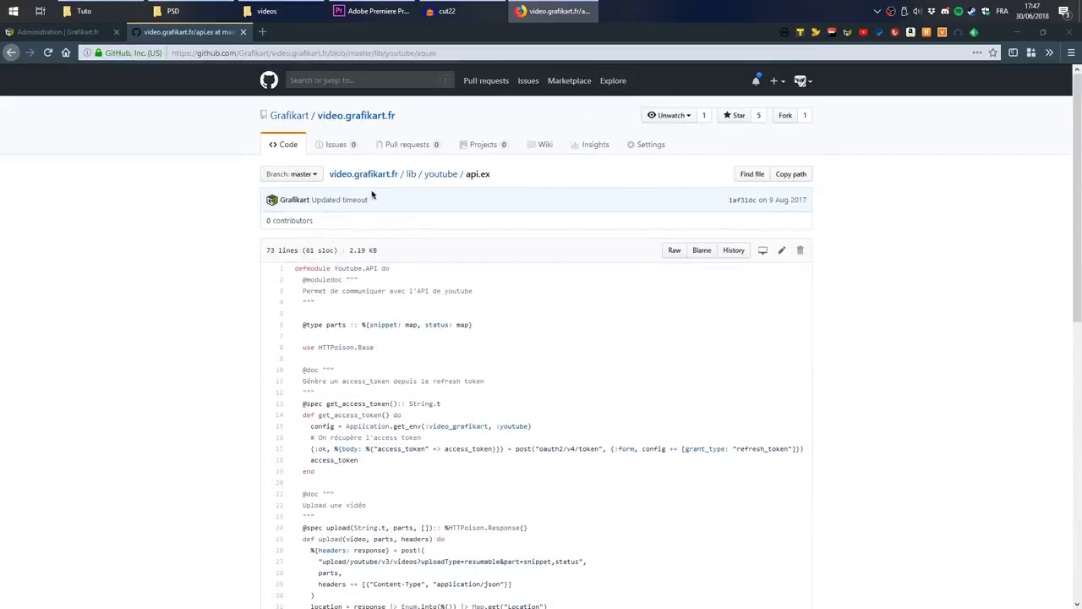
# Step: Browse the repository's web folder and its controllers, and return to the video.grafikart.fr root page
pyautogui.click(385, 179)
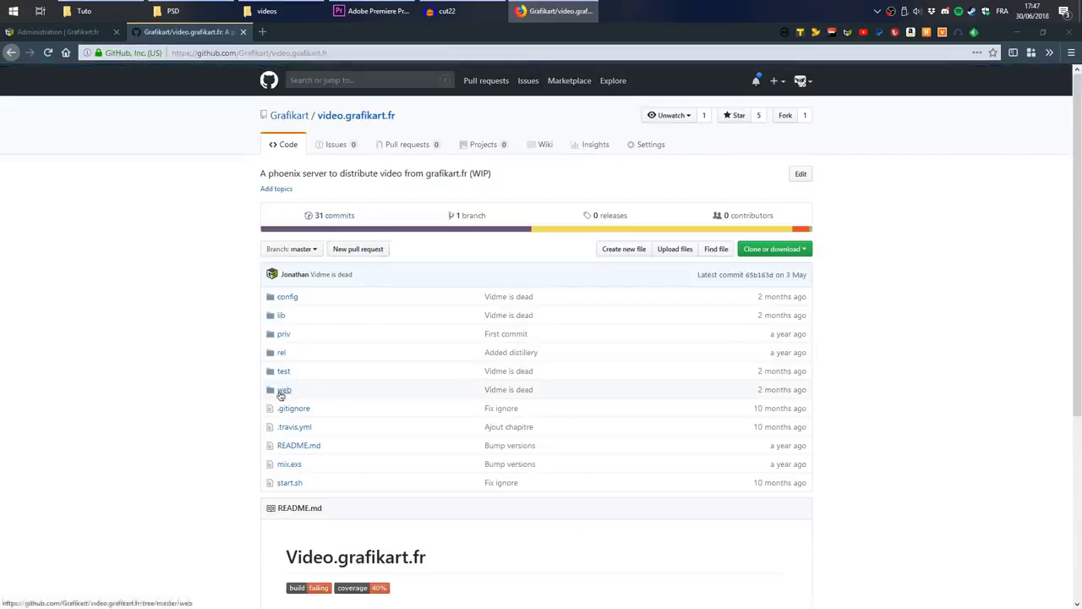
pyautogui.click(284, 389)
pyautogui.click(306, 259)
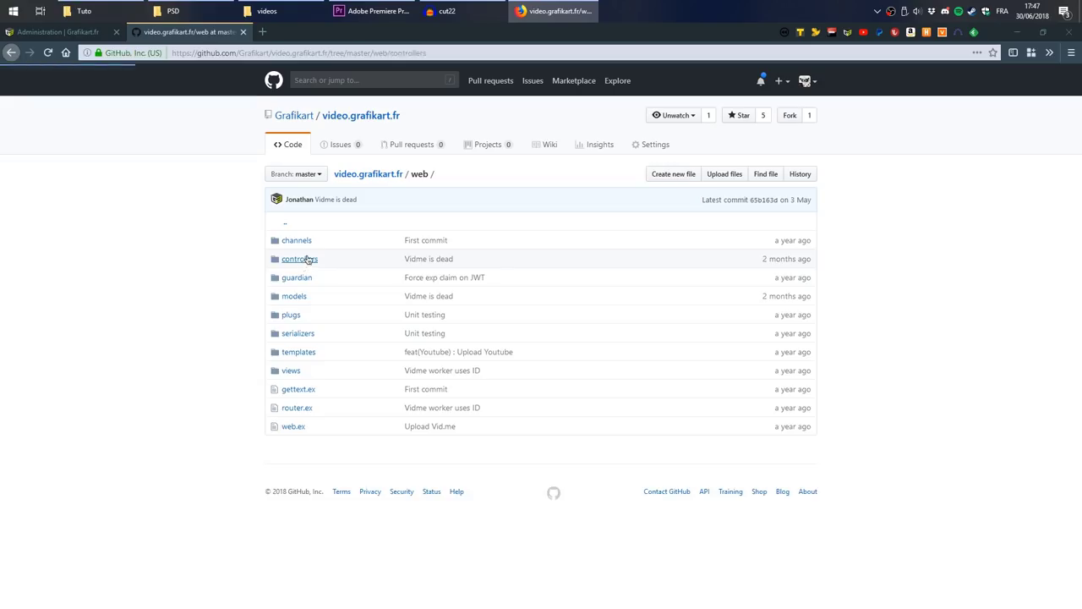
pyautogui.click(399, 173)
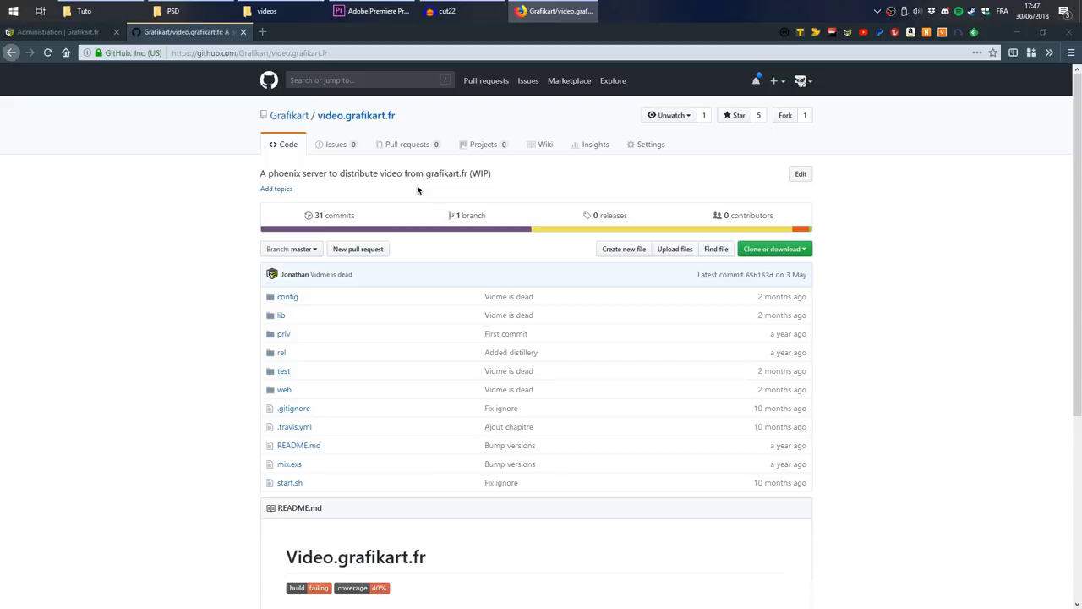
pyautogui.rightClick(418, 190)
pyautogui.press('Escape')
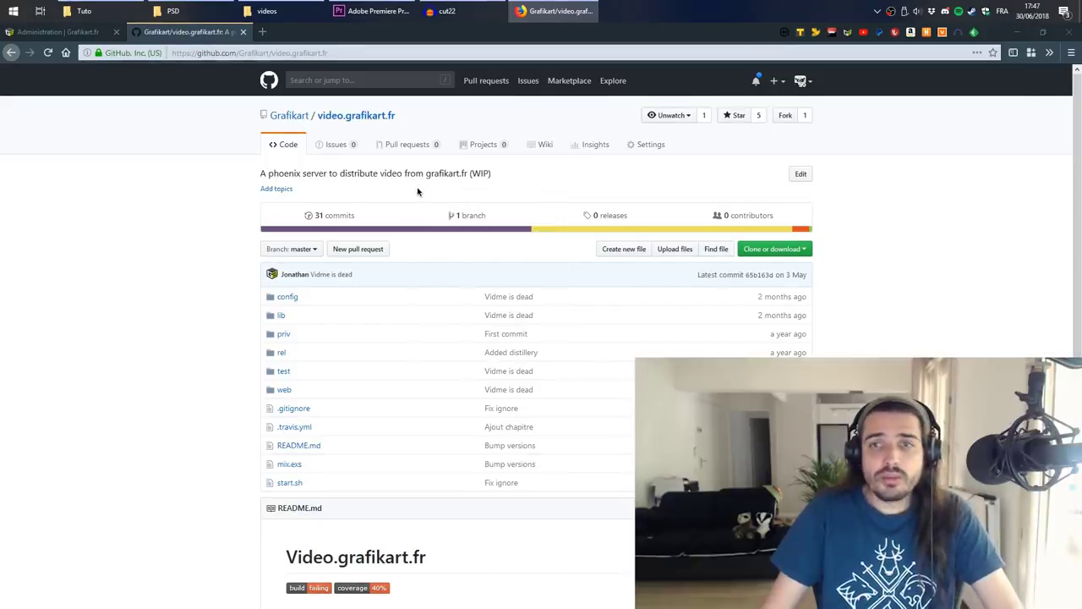